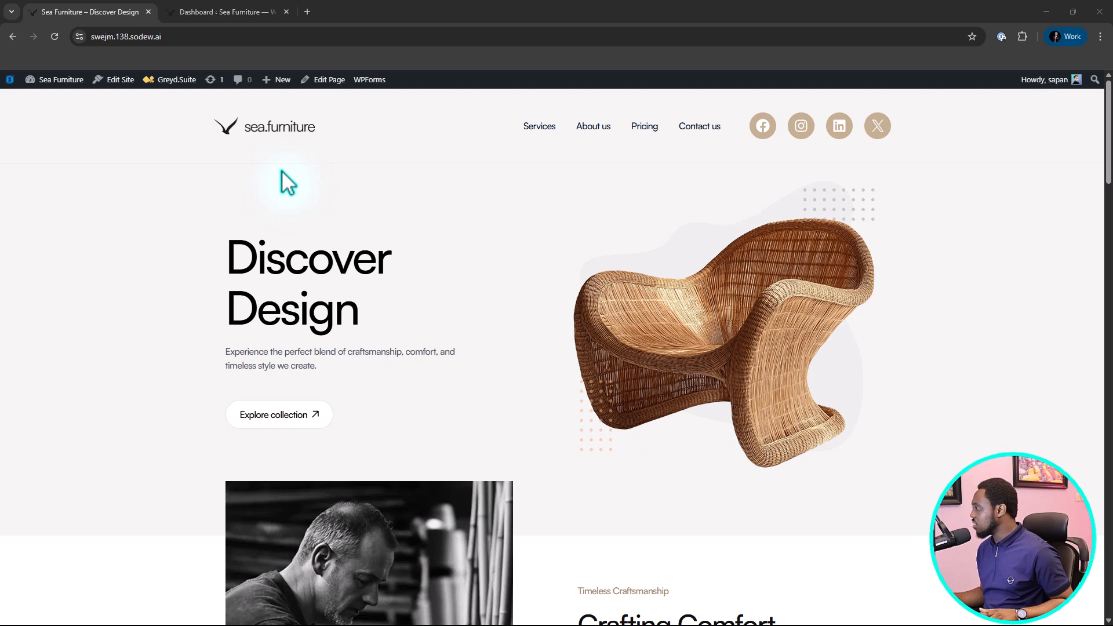
# Look over the furniture site's home page, and examine the product categories and prices on its Pricing page.
pyautogui.scroll(-4, 615, 258)
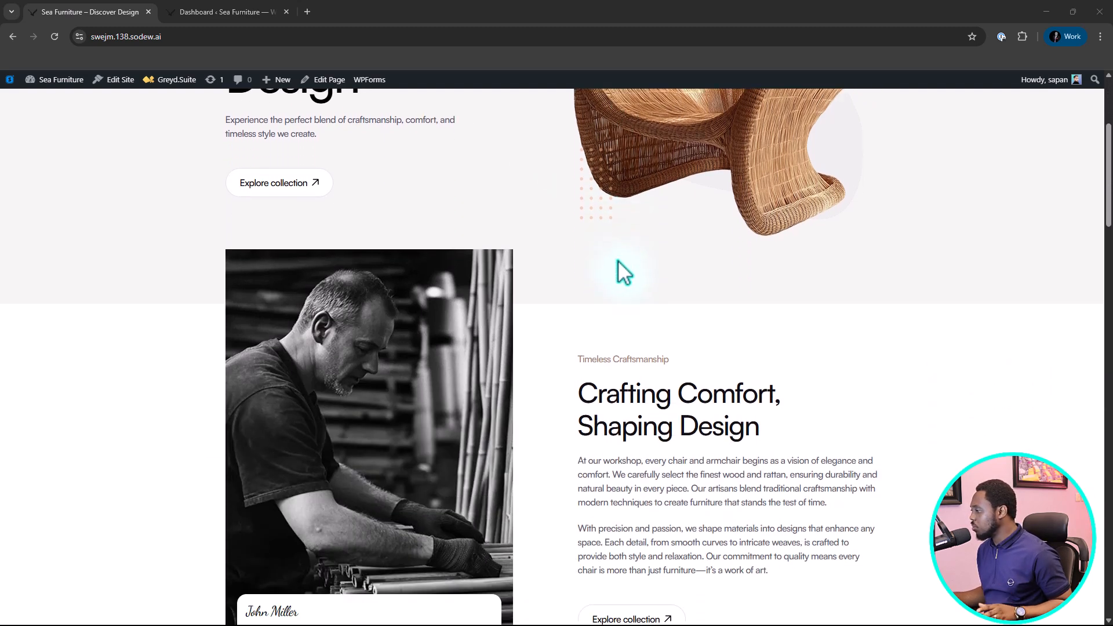
pyautogui.scroll(-9, 617, 261)
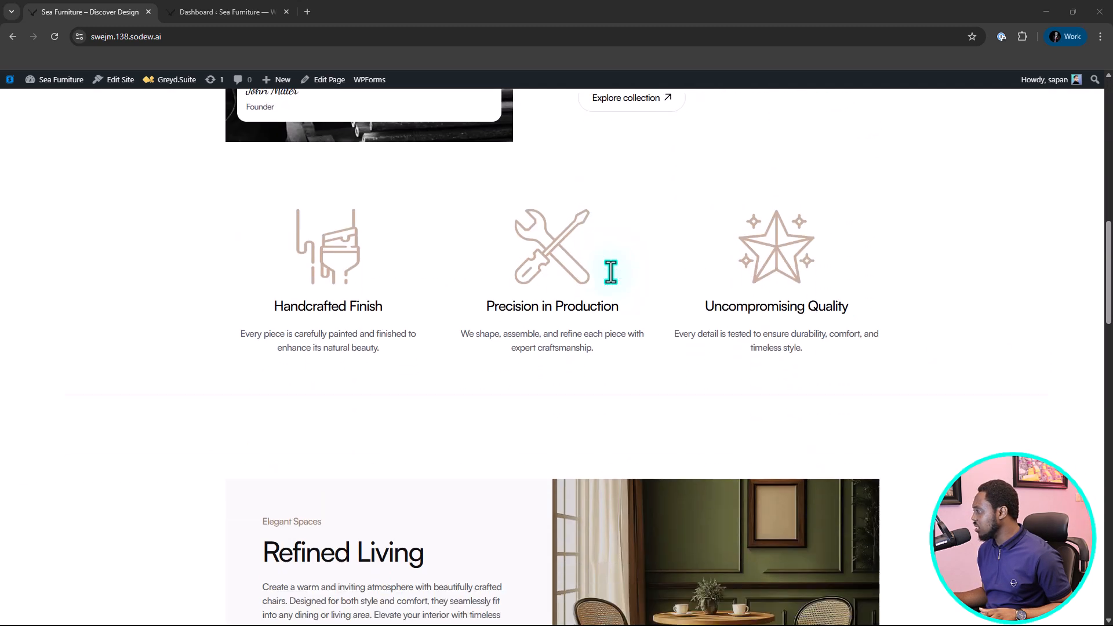
pyautogui.scroll(-5, 612, 270)
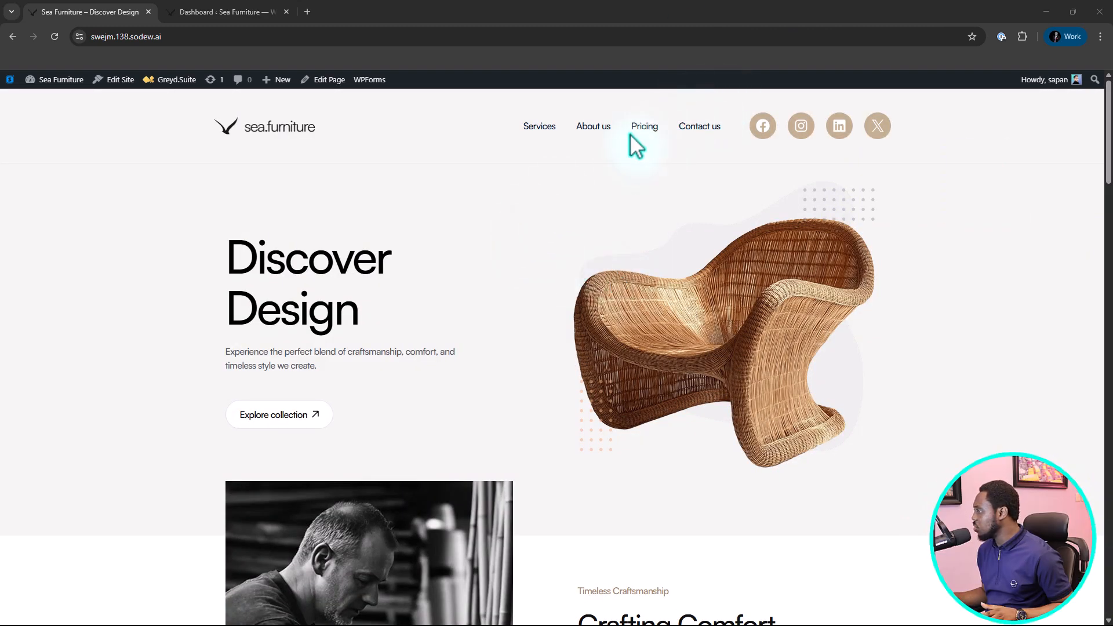
pyautogui.click(648, 128)
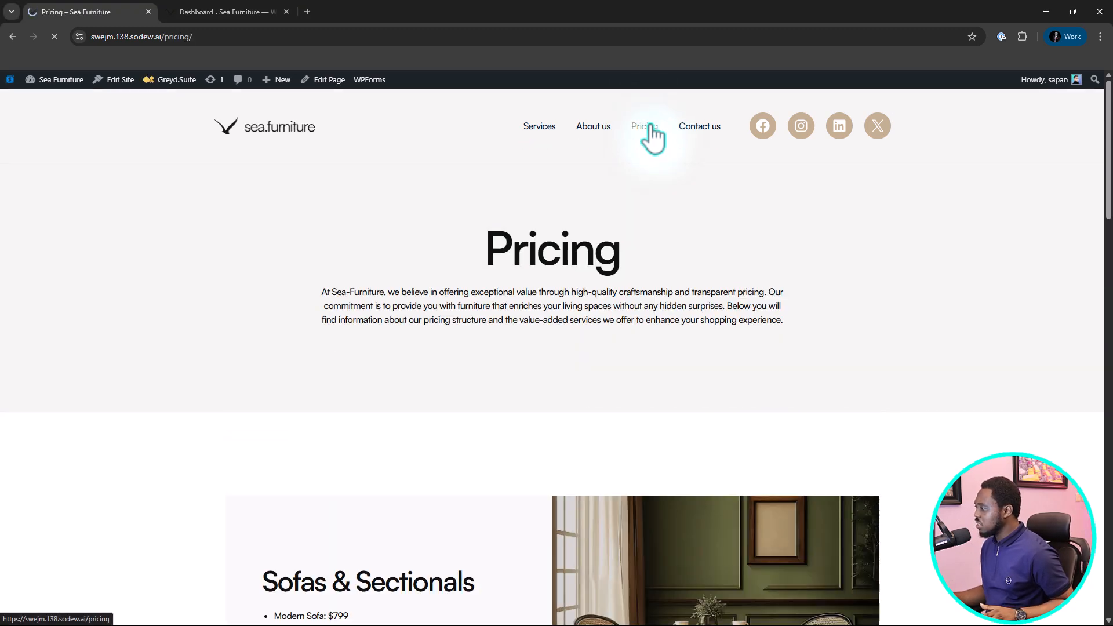
pyautogui.scroll(-4, 548, 271)
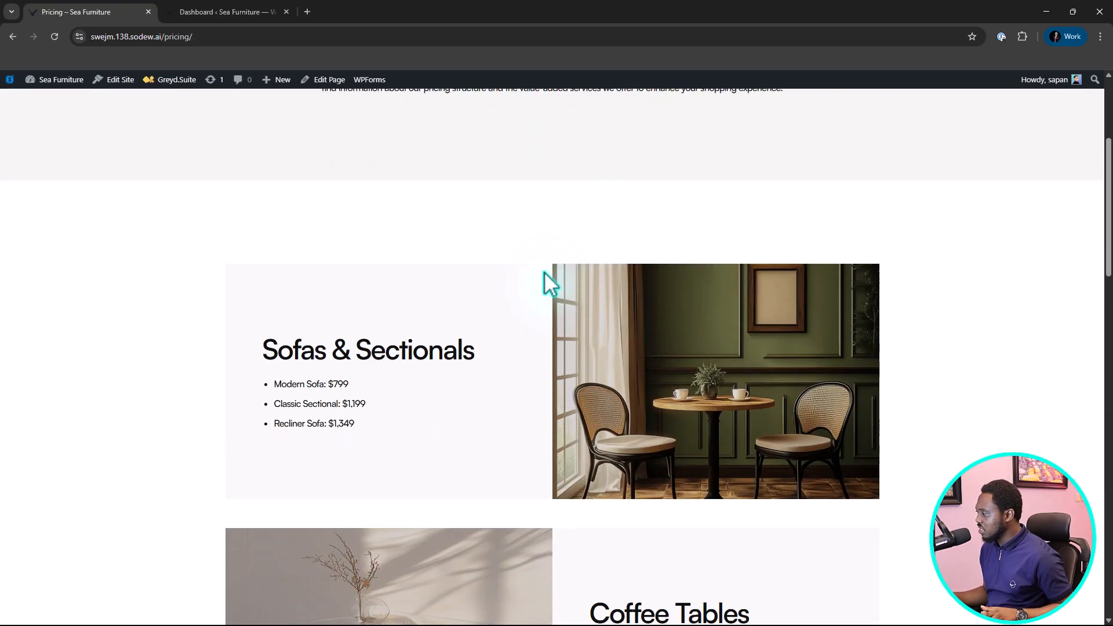
pyautogui.scroll(-5, 548, 290)
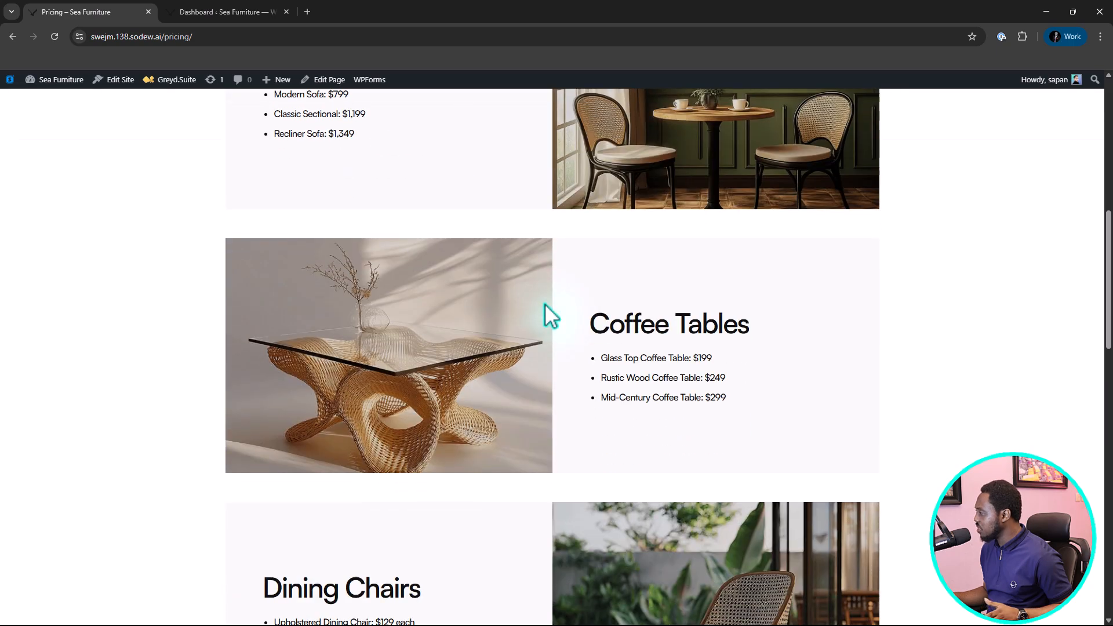
pyautogui.scroll(-3, 545, 304)
pyautogui.scroll(-3, 546, 305)
pyautogui.scroll(-3, 546, 305)
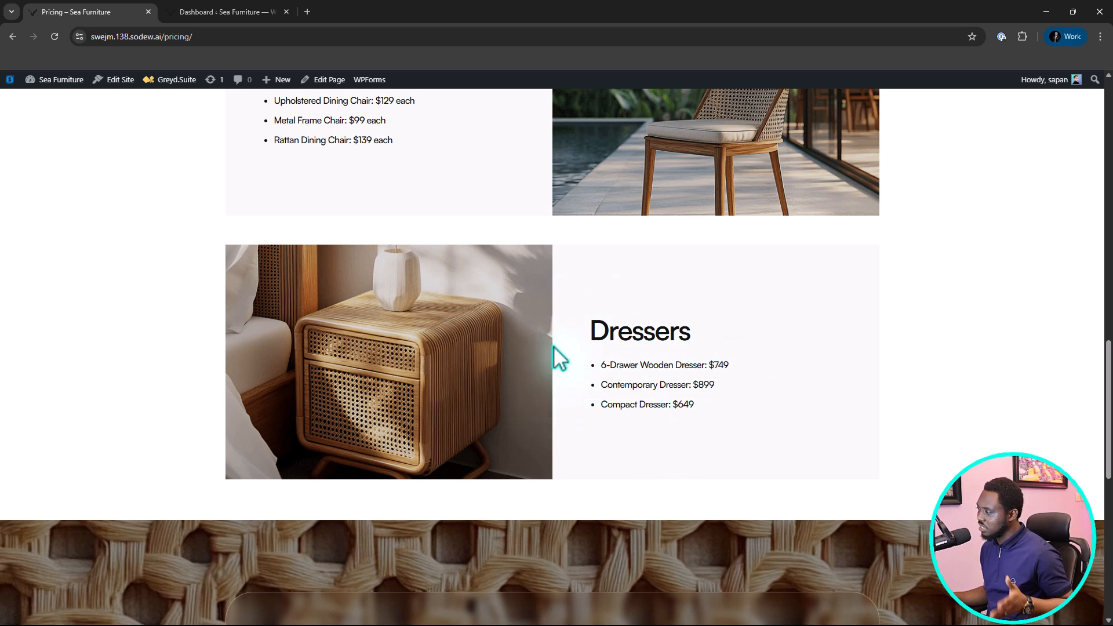
# Switch to the WordPress dashboard, find the Forminator Forms plugin in the plugin directory, and install and activate it.
pyautogui.click(219, 12)
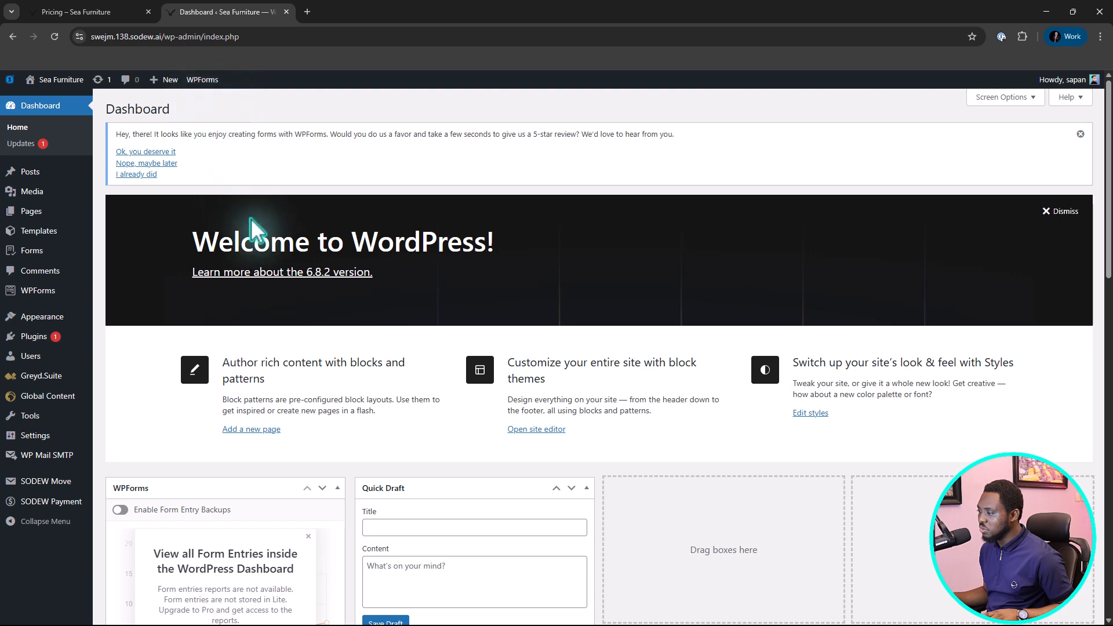
pyautogui.moveTo(33, 337)
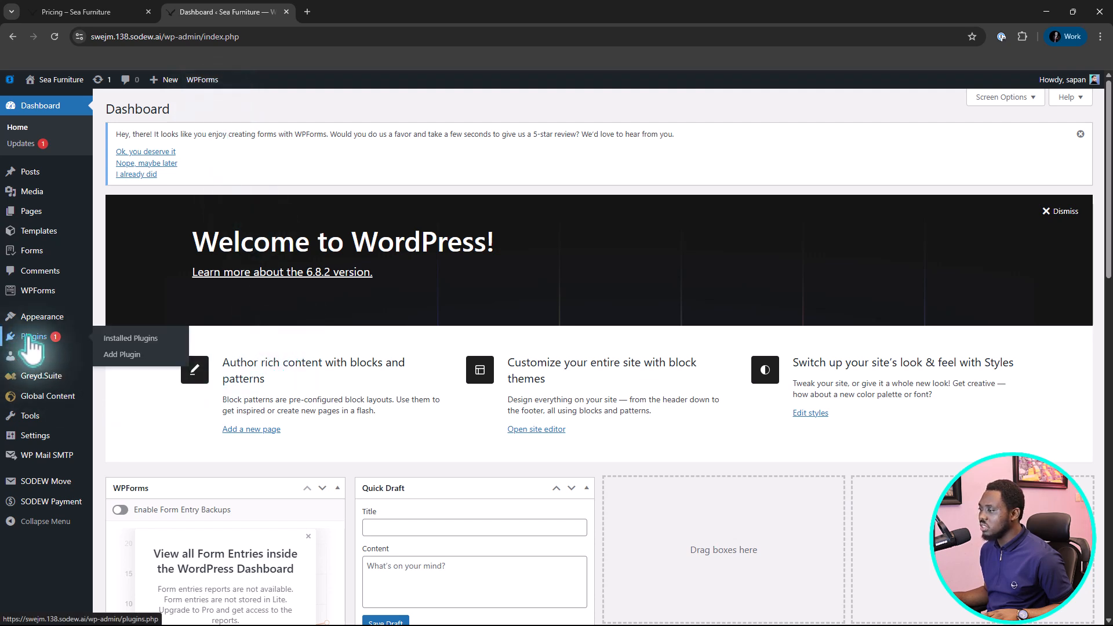
pyautogui.click(122, 355)
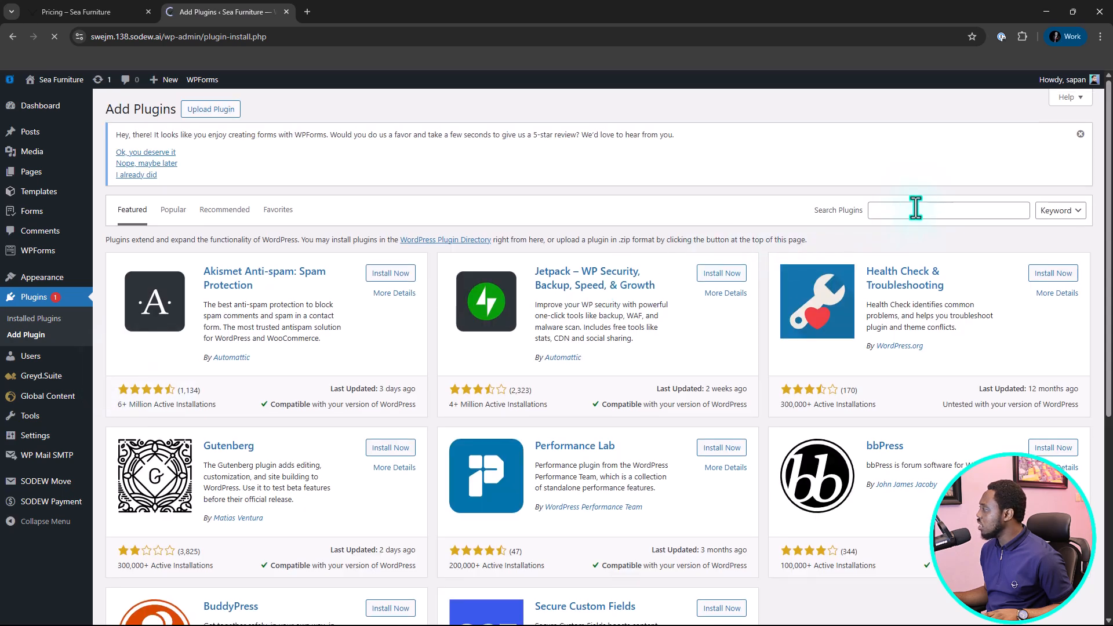
pyautogui.click(917, 210)
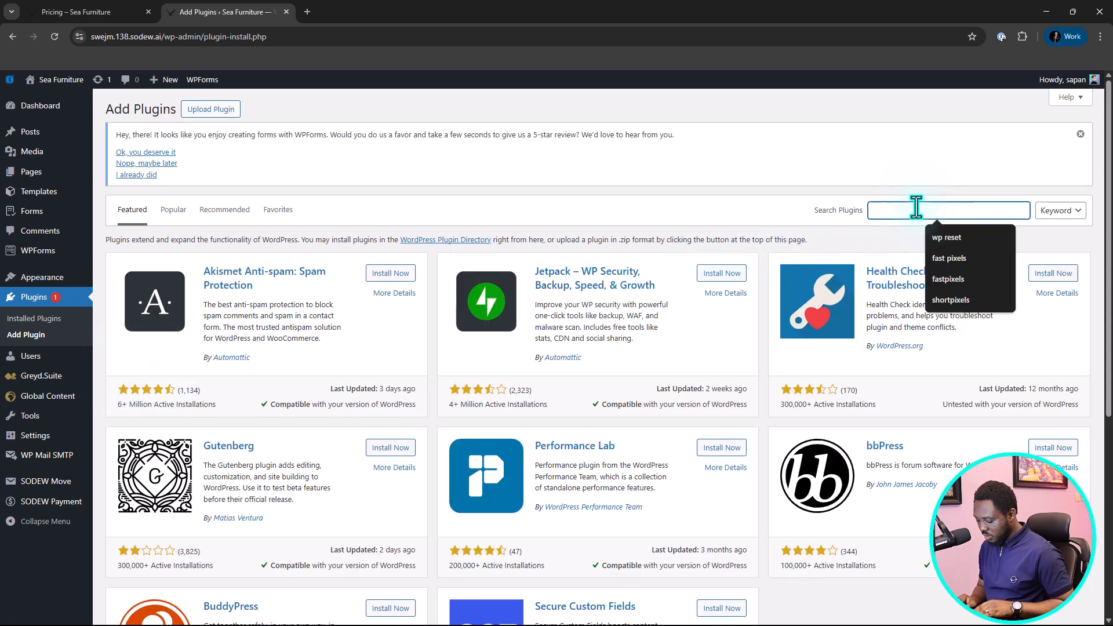
pyautogui.write('forminator')
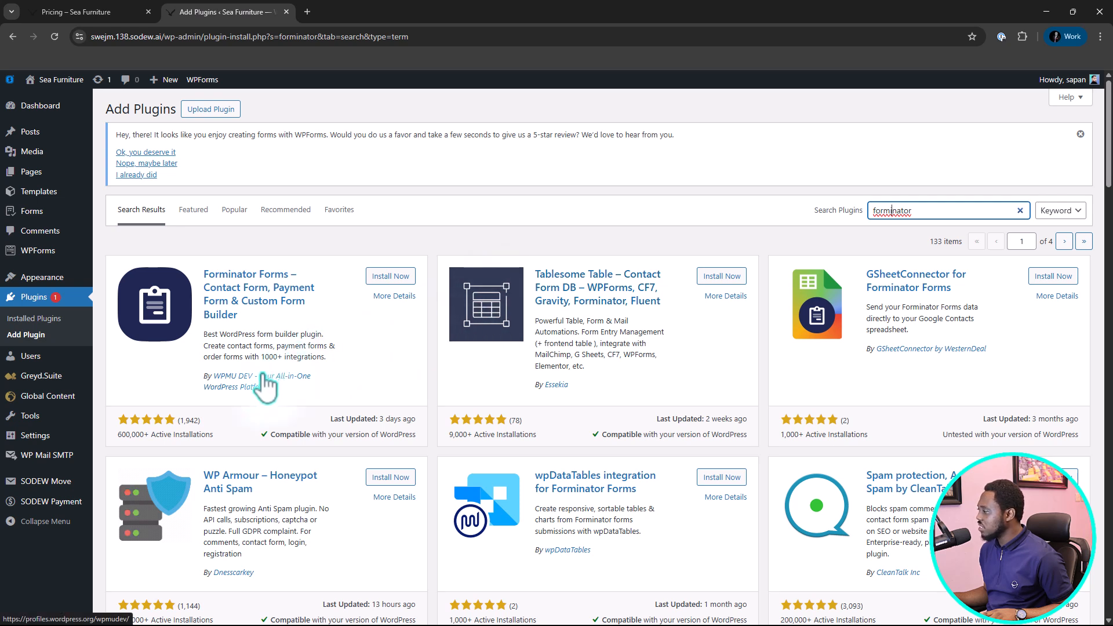
pyautogui.click(384, 277)
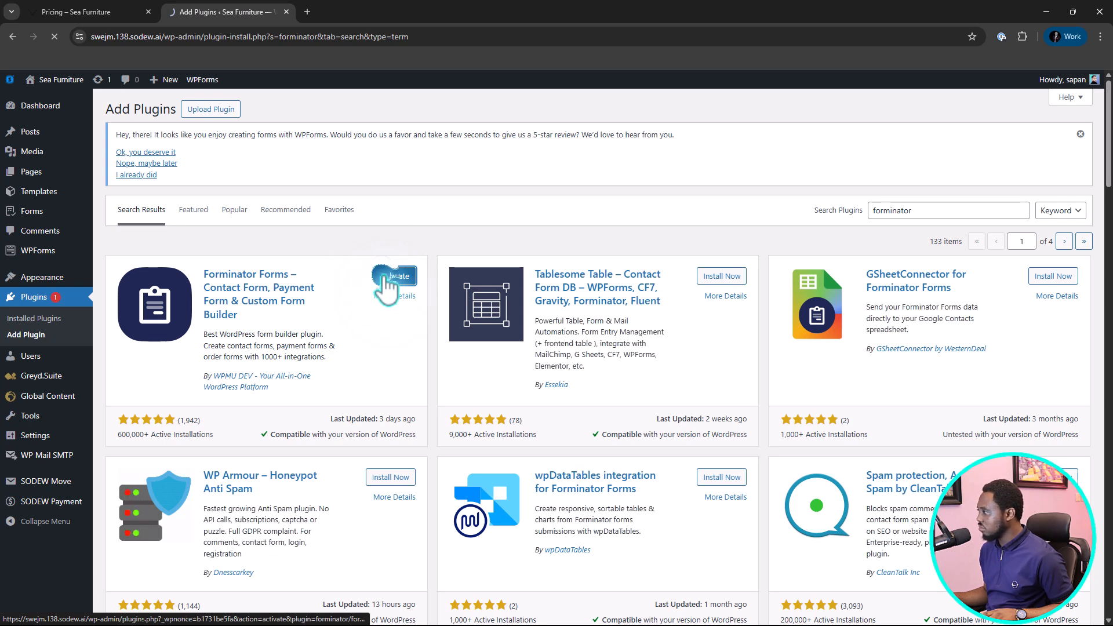
pyautogui.click(388, 284)
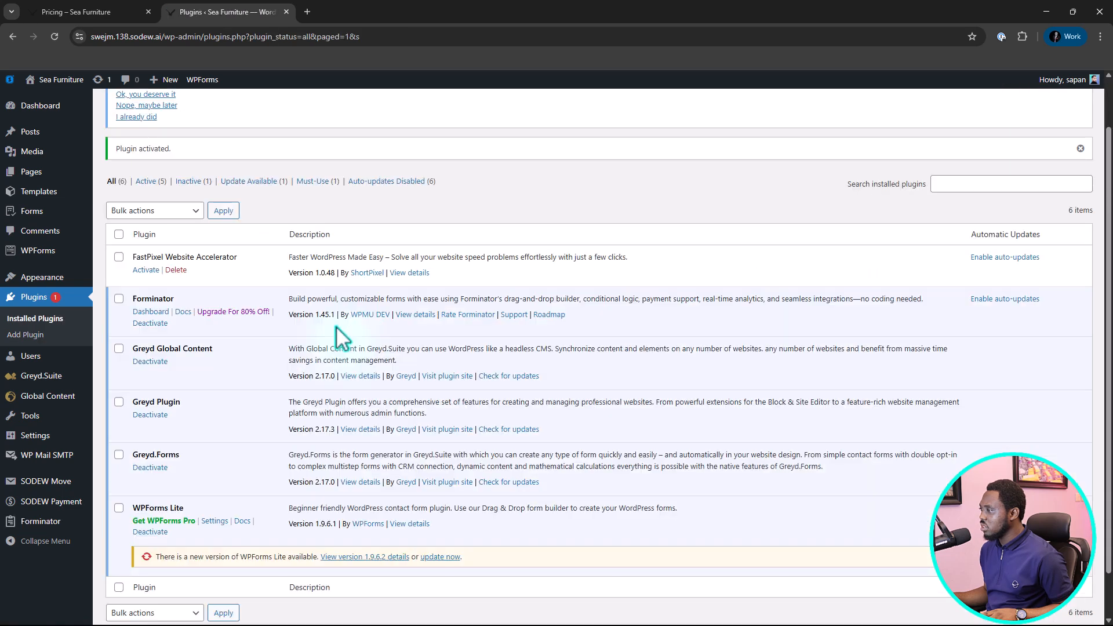
# Browse the preset templates for a new Forminator form and create the form from the Blank Form template.
pyautogui.moveTo(31, 525)
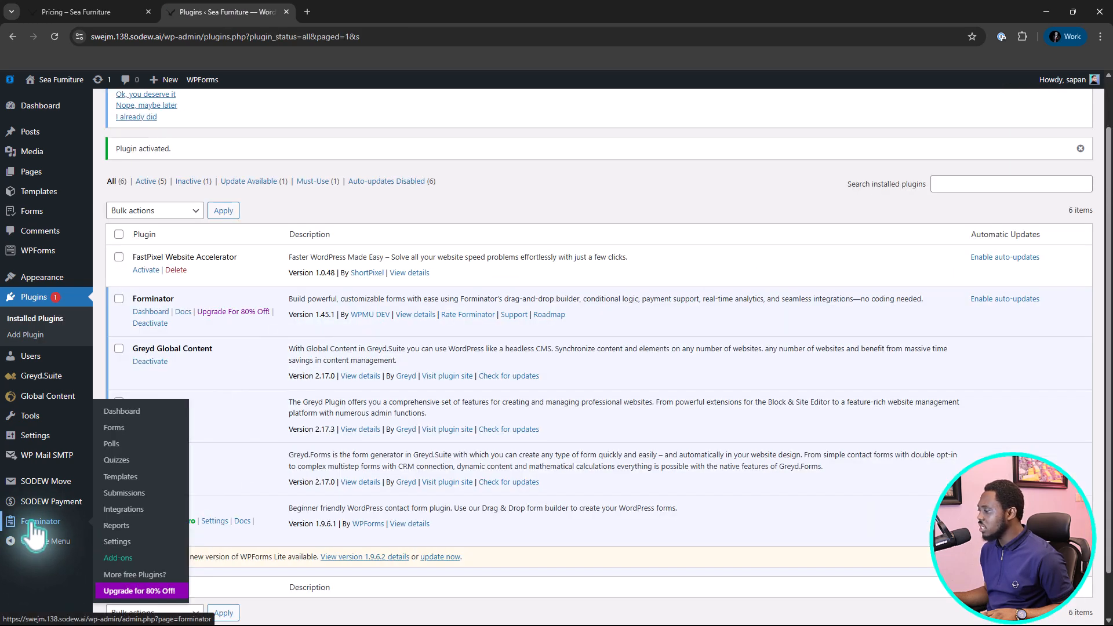
pyautogui.click(112, 430)
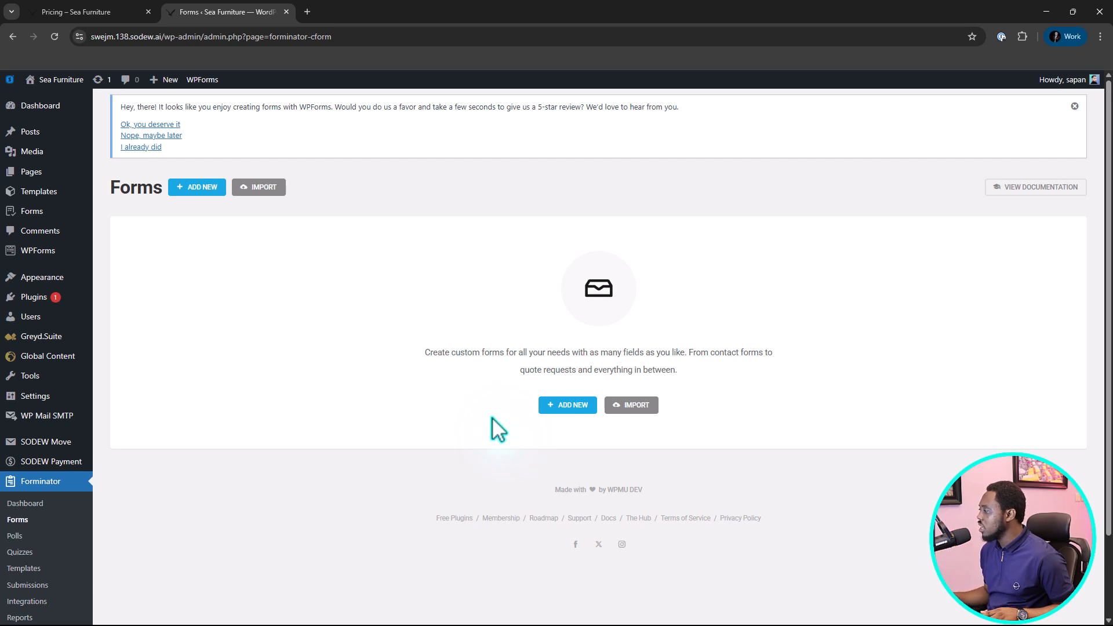
pyautogui.click(578, 408)
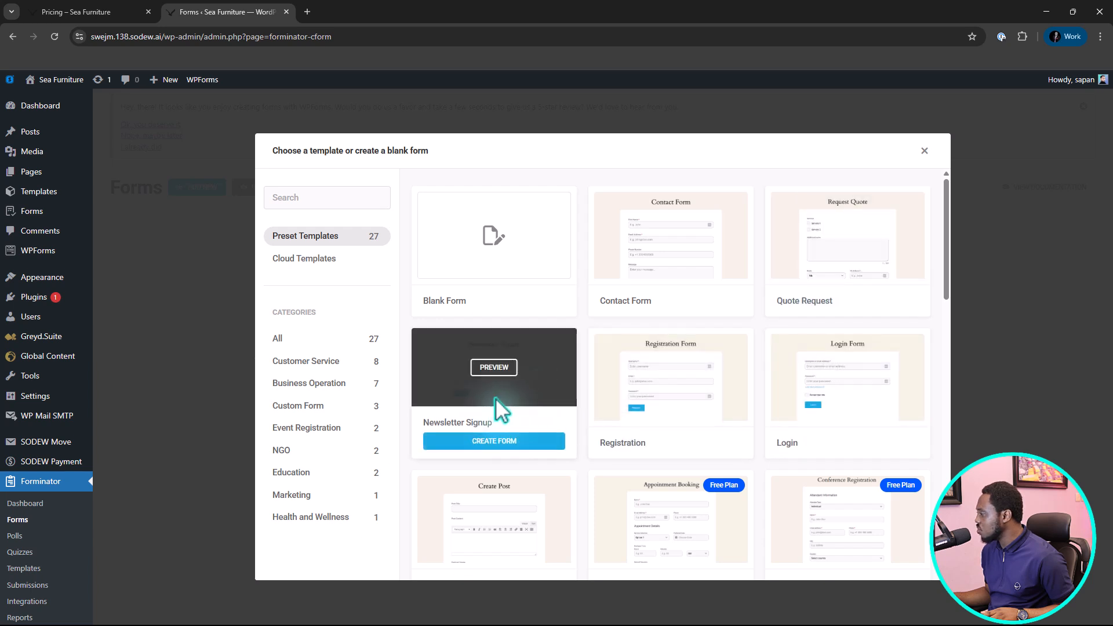
pyautogui.scroll(-2, 821, 363)
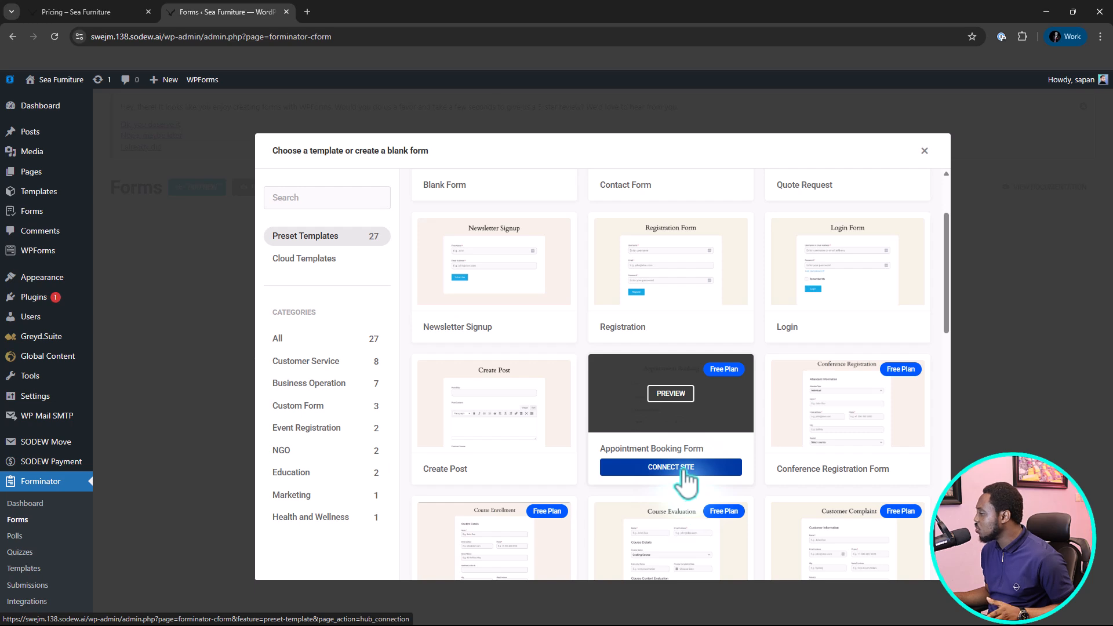
pyautogui.scroll(-1, 685, 479)
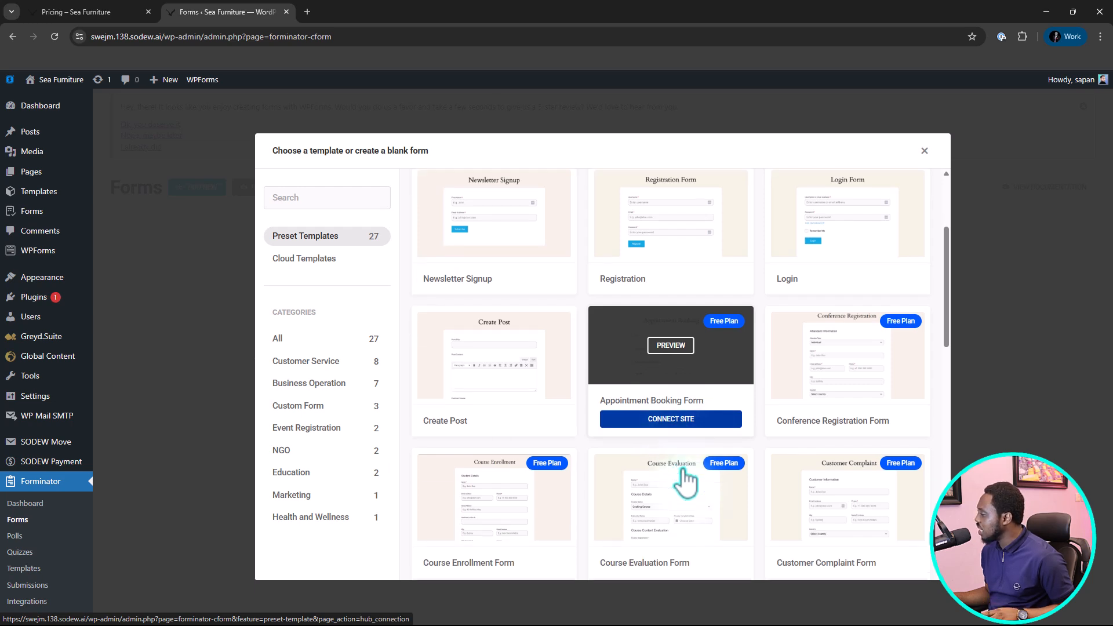
pyautogui.scroll(-8, 685, 479)
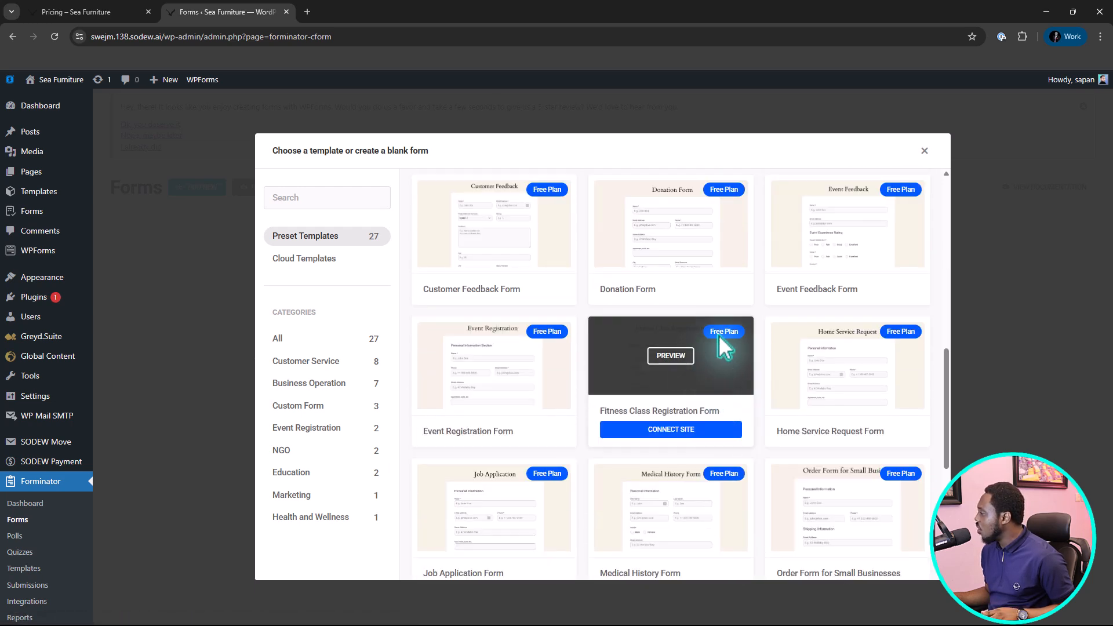
pyautogui.scroll(-7, 811, 348)
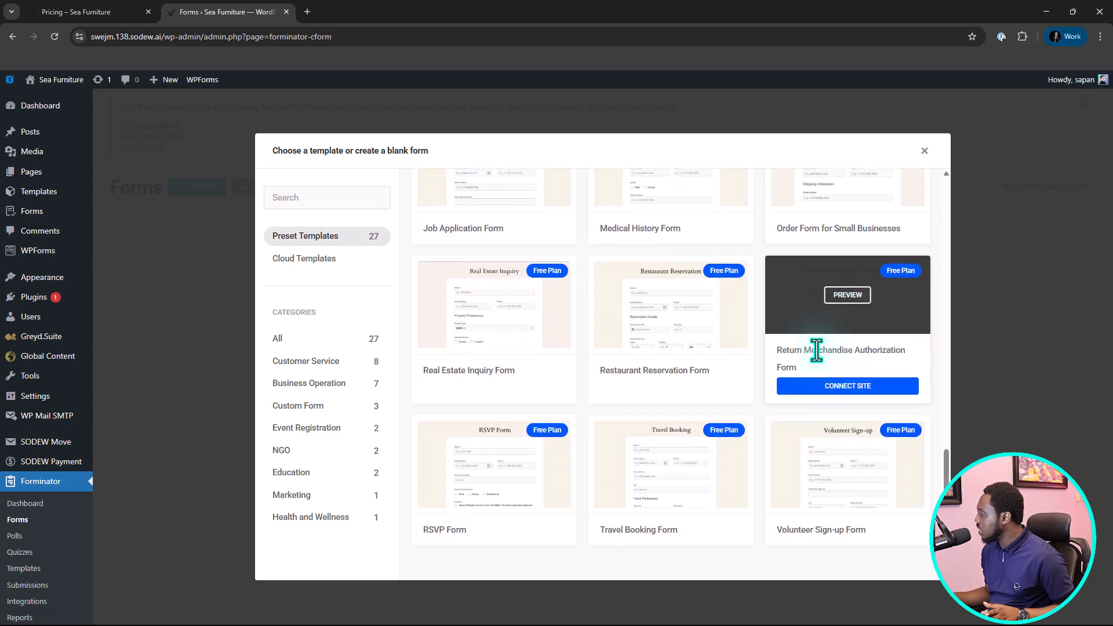
pyautogui.scroll(13, 817, 350)
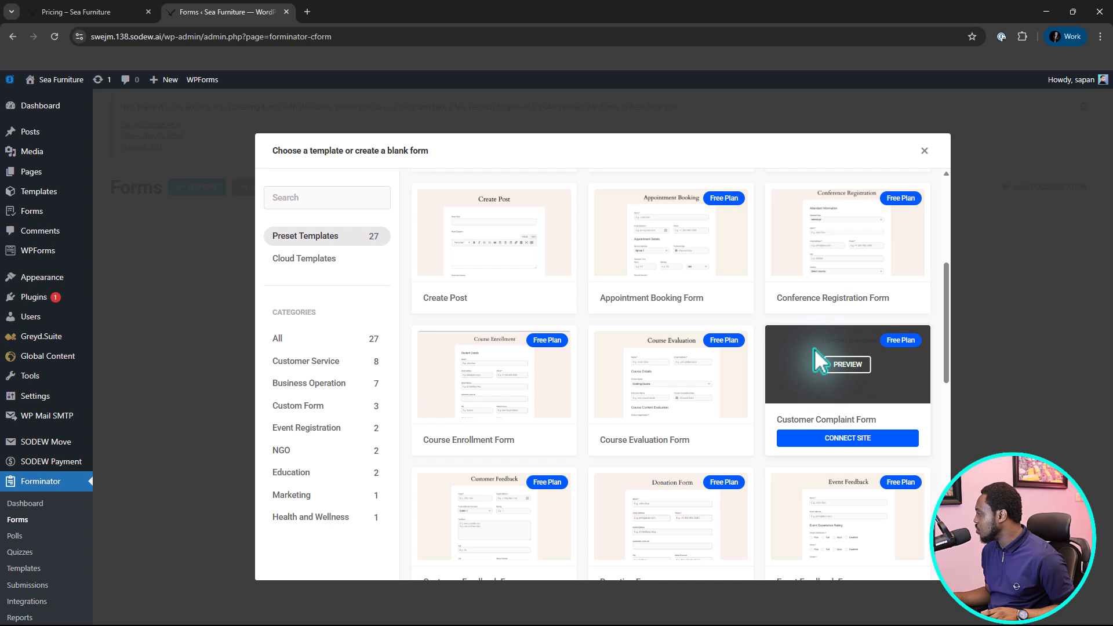
pyautogui.scroll(-3, 812, 354)
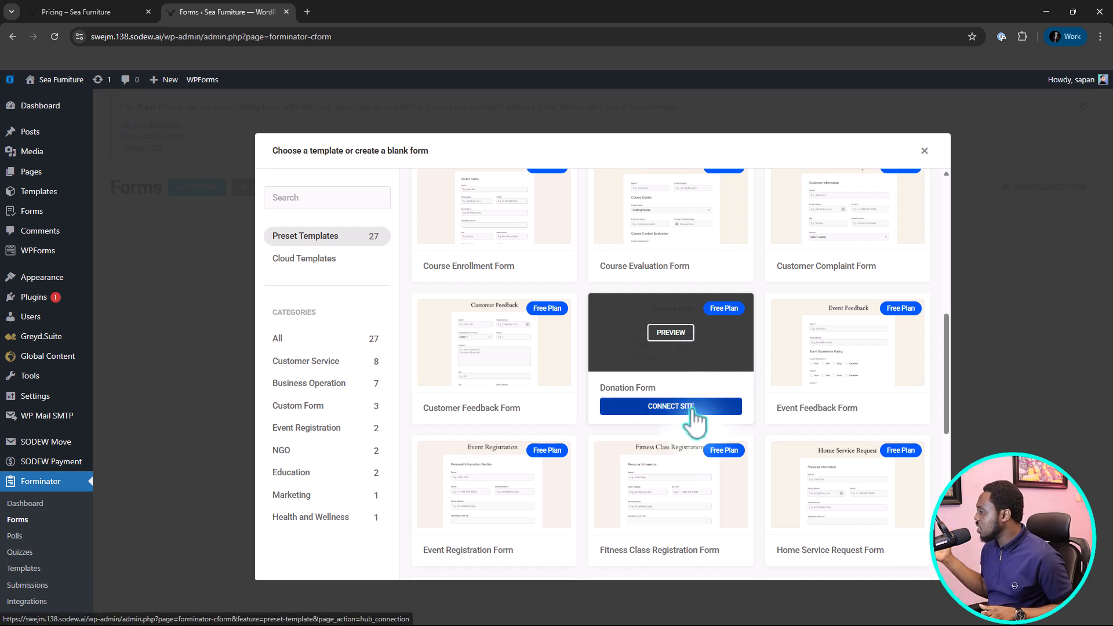
pyautogui.scroll(2, 608, 380)
pyautogui.scroll(5, 608, 368)
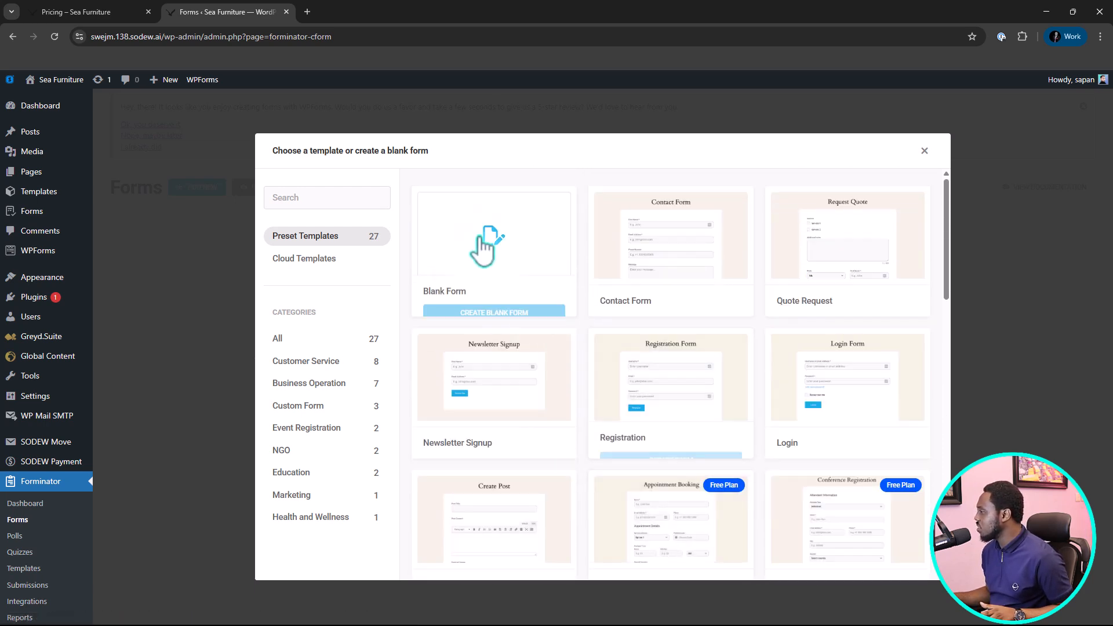
pyautogui.click(467, 243)
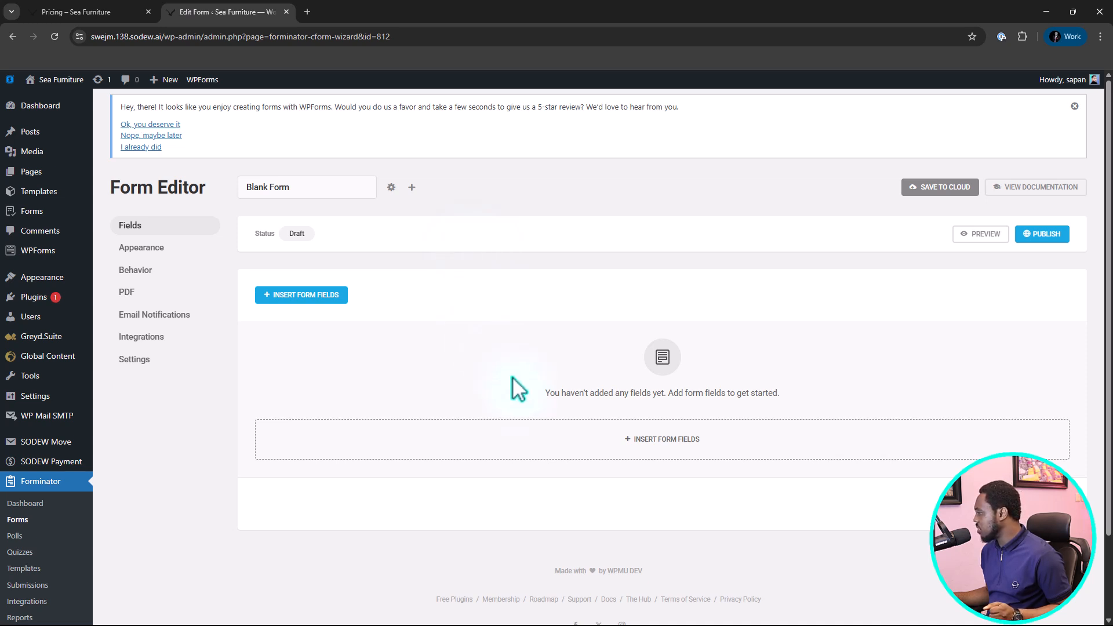
# Insert a Section field titled "Sea Furnitures" with a subtitle ending in "below to buy our beautiful craft" and apply it.
pyautogui.click(673, 456)
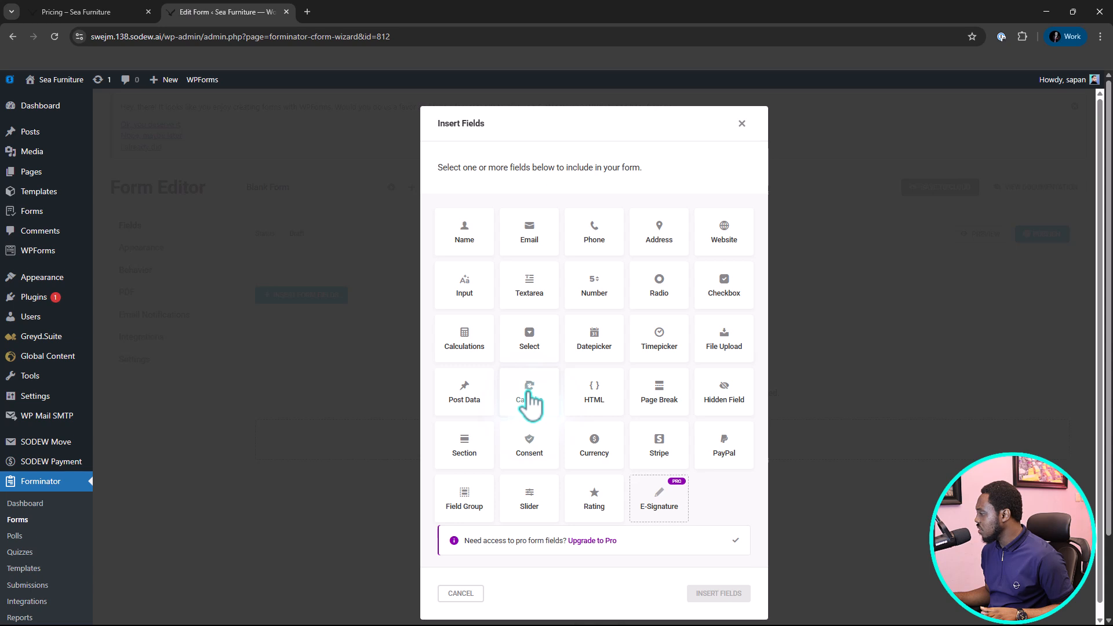
pyautogui.click(463, 446)
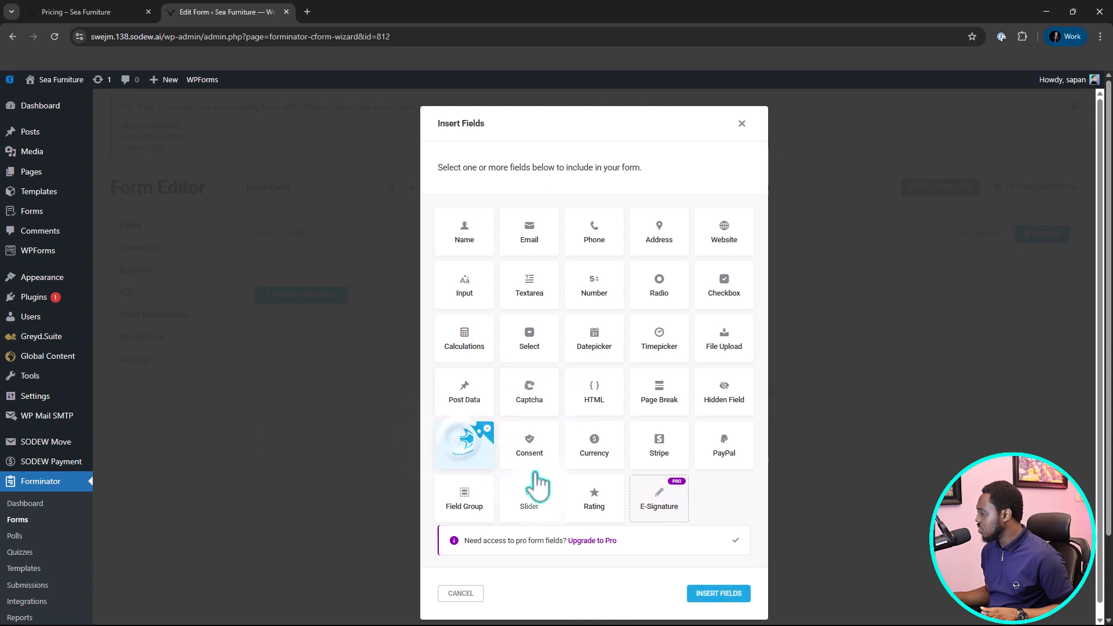
pyautogui.click(716, 594)
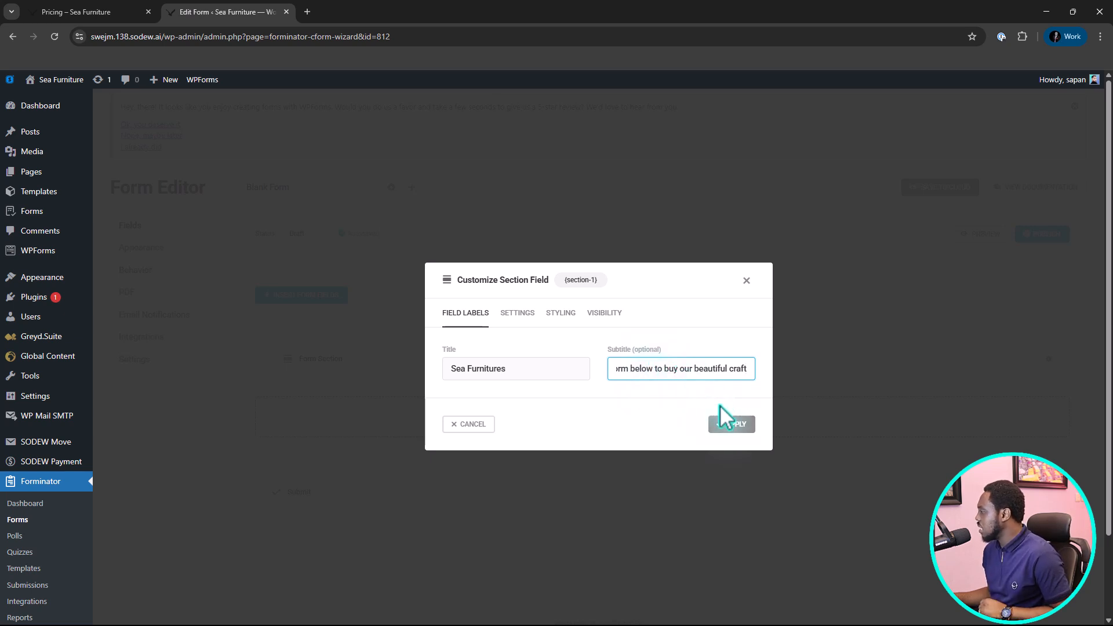
pyautogui.click(731, 428)
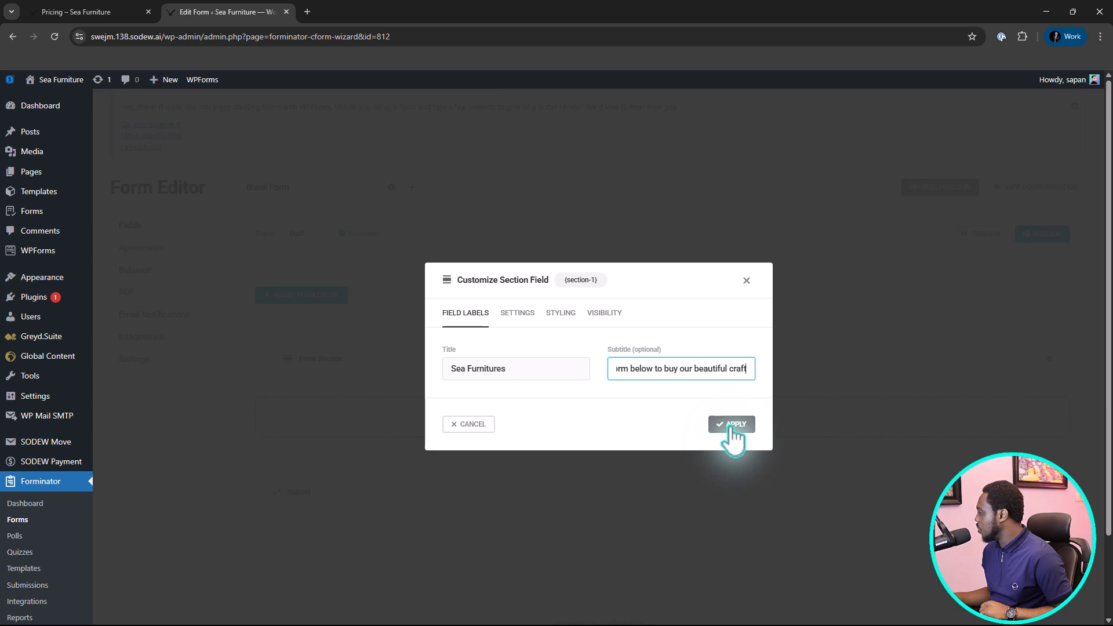
pyautogui.click(732, 427)
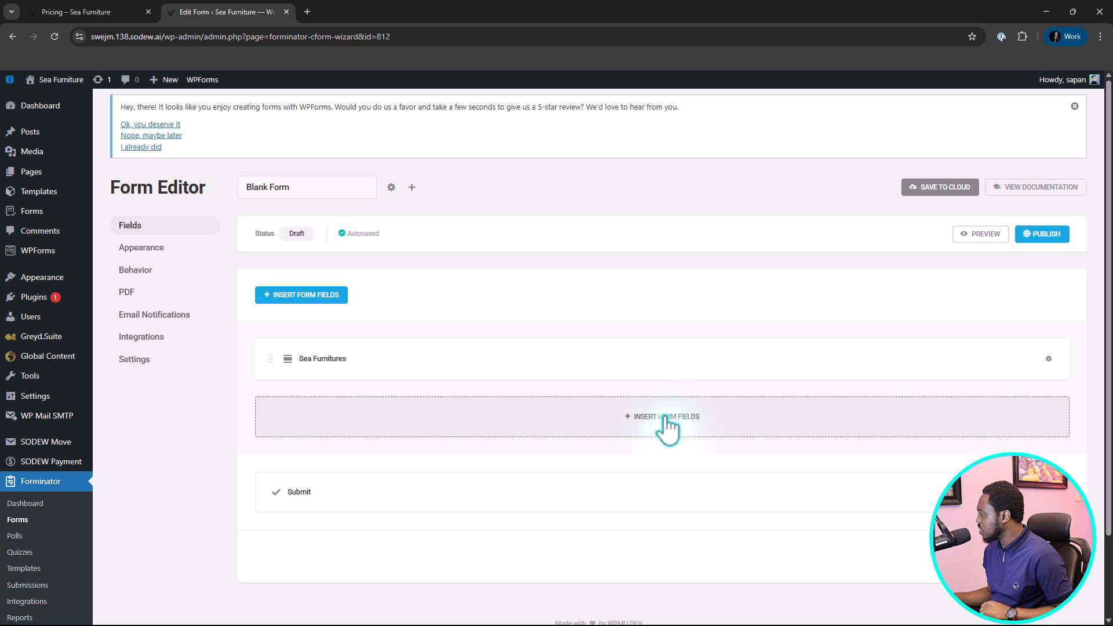
# Insert a Select field into the form beneath the Sea Furnitures section.
pyautogui.click(667, 426)
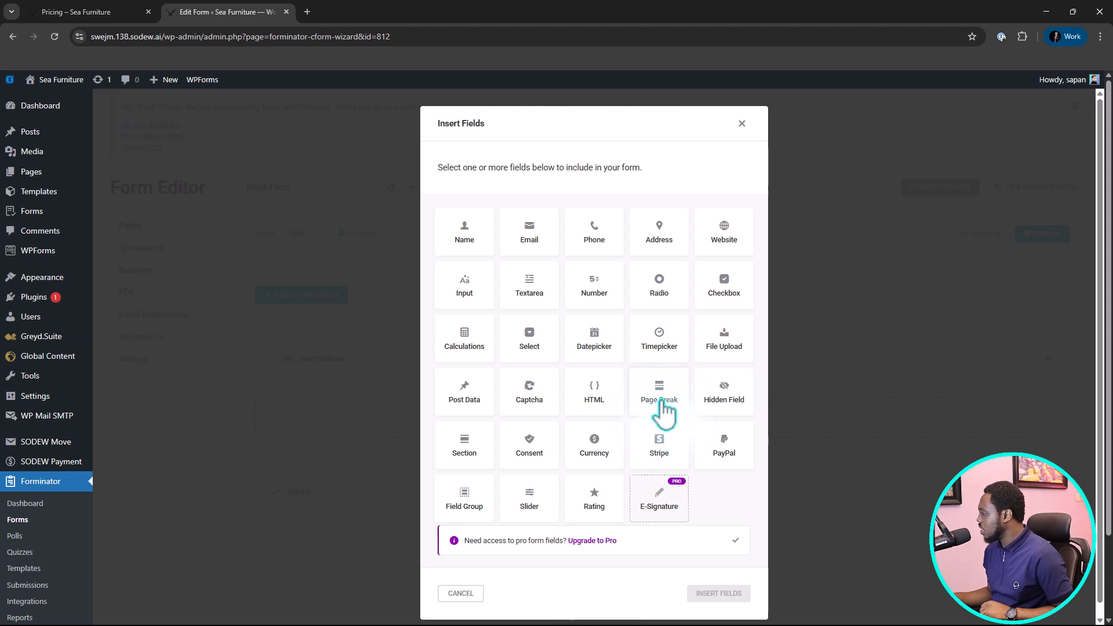
pyautogui.click(522, 342)
pyautogui.click(719, 593)
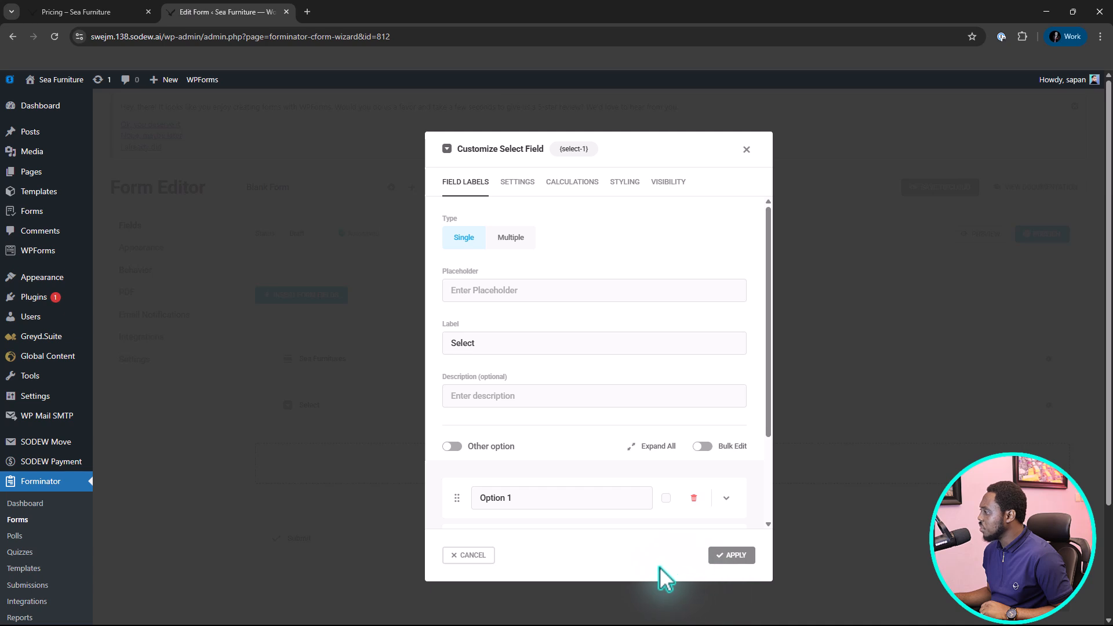
# Label the Select field "Sofas & Sectionals", using the heading copied from the Pricing page, and set its type to Multiple.
pyautogui.click(472, 290)
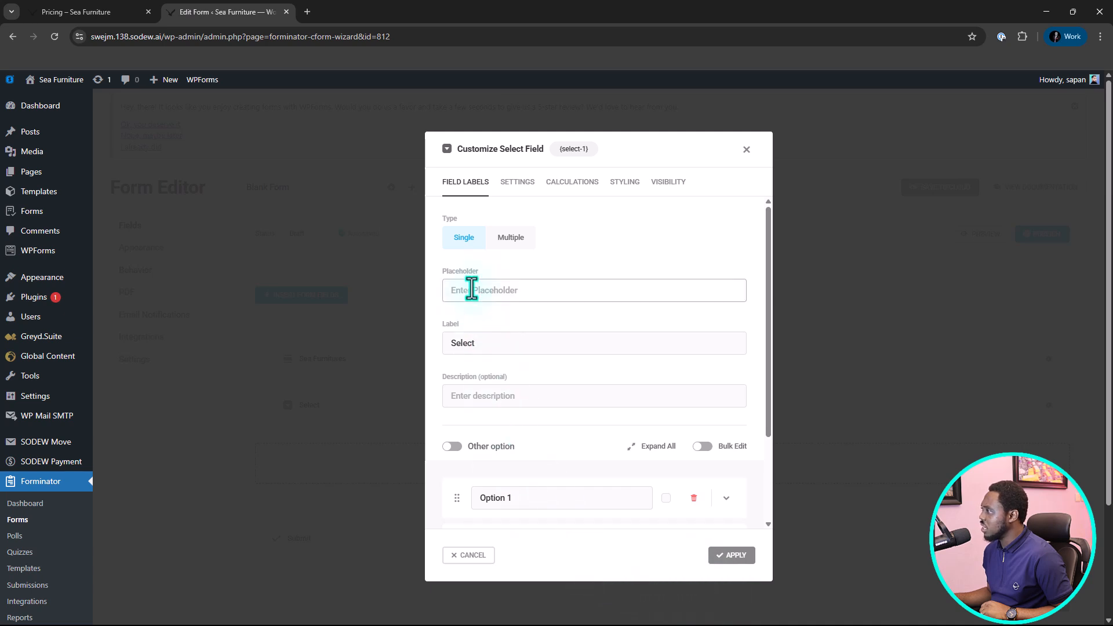
pyautogui.click(100, 10)
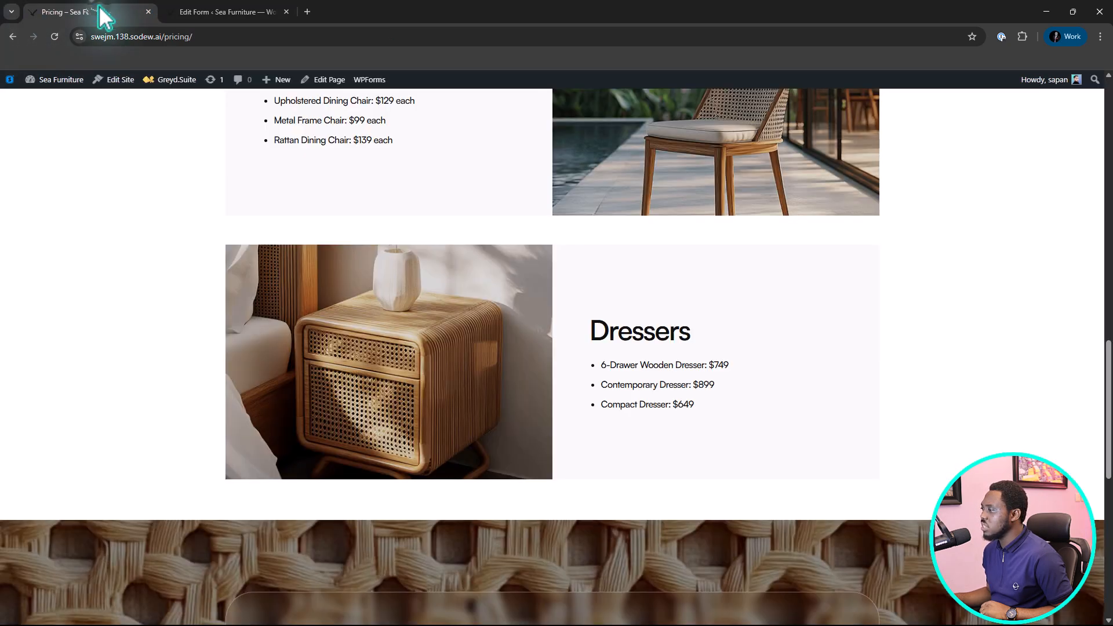
pyautogui.scroll(15, 162, 272)
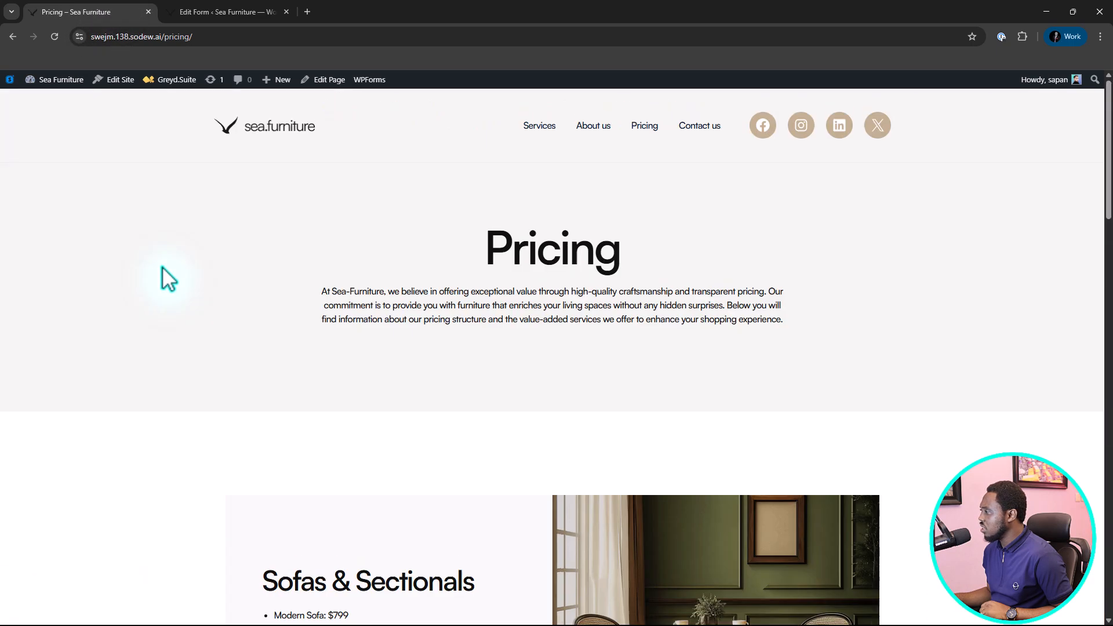
pyautogui.scroll(-4, 162, 273)
pyautogui.moveTo(241, 355); pyautogui.dragTo(474, 353)
pyautogui.rightClick(442, 355)
pyautogui.click(473, 370)
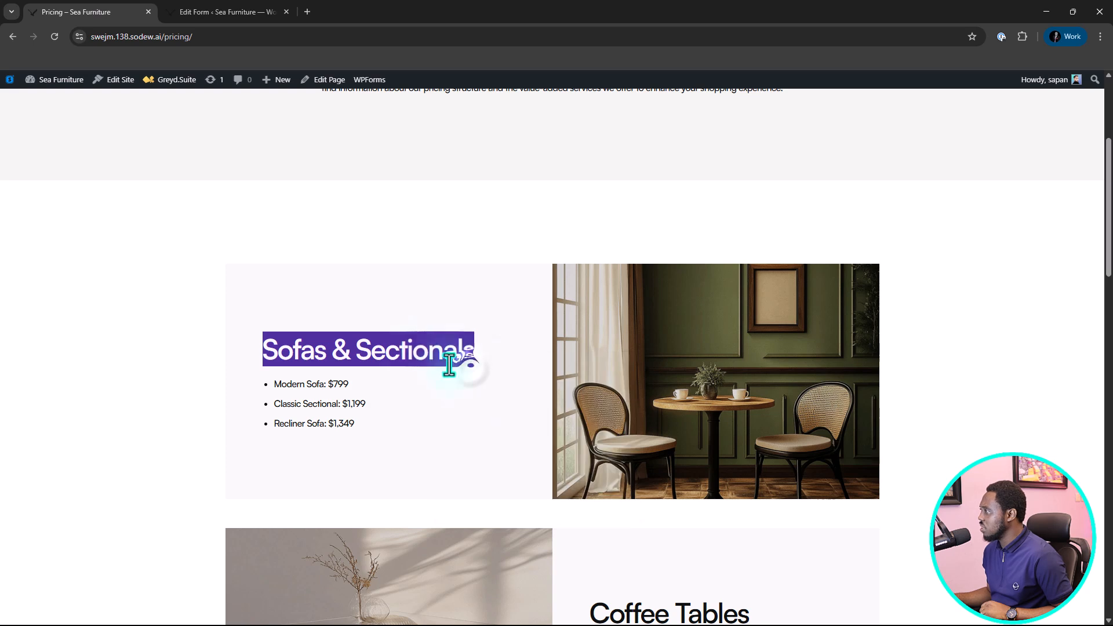
pyautogui.click(215, 11)
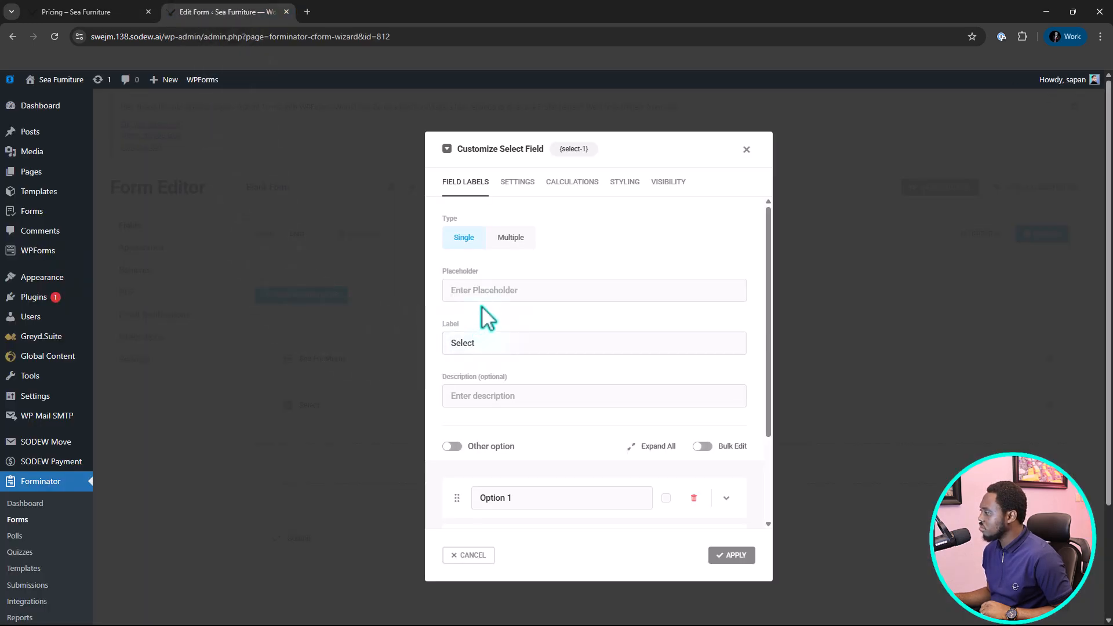
pyautogui.moveTo(489, 348); pyautogui.dragTo(443, 349)
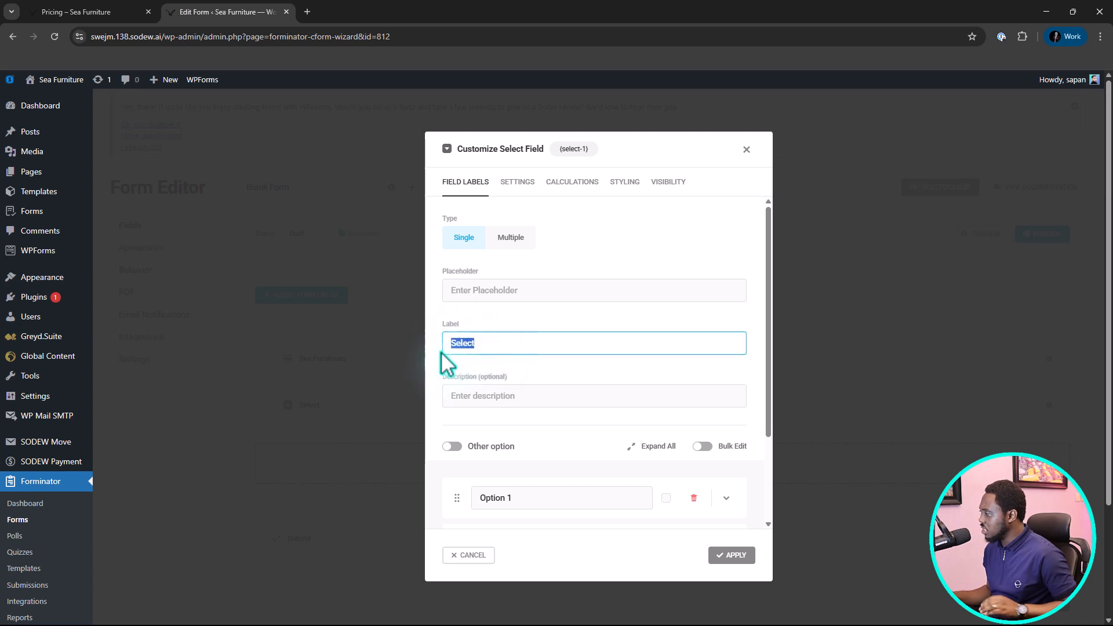
pyautogui.hotkey('ctrl', 'v')
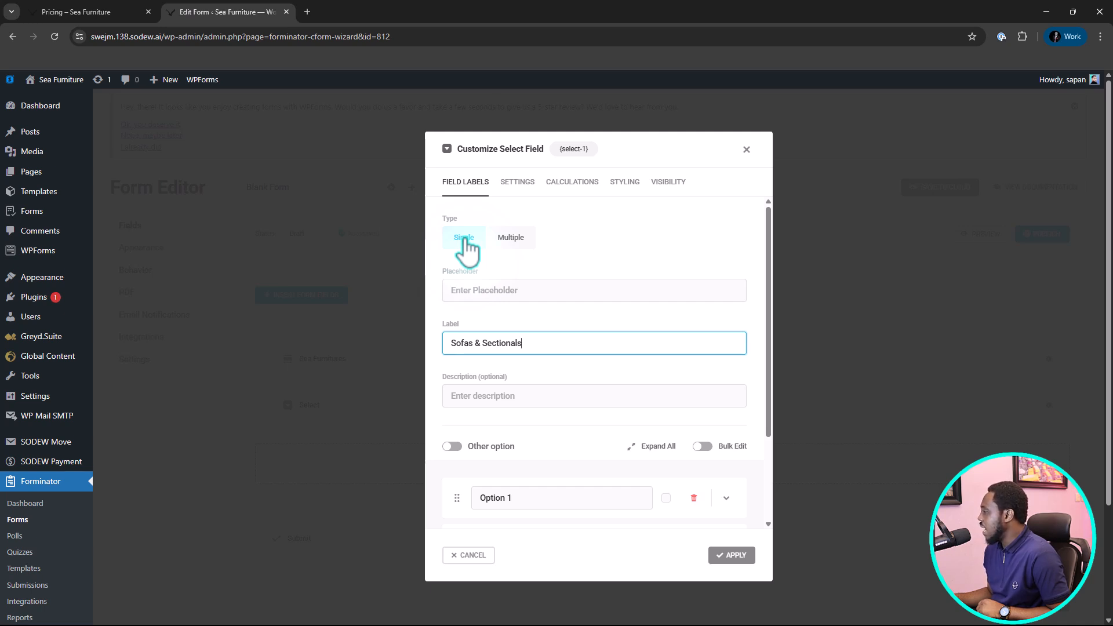
pyautogui.click(508, 239)
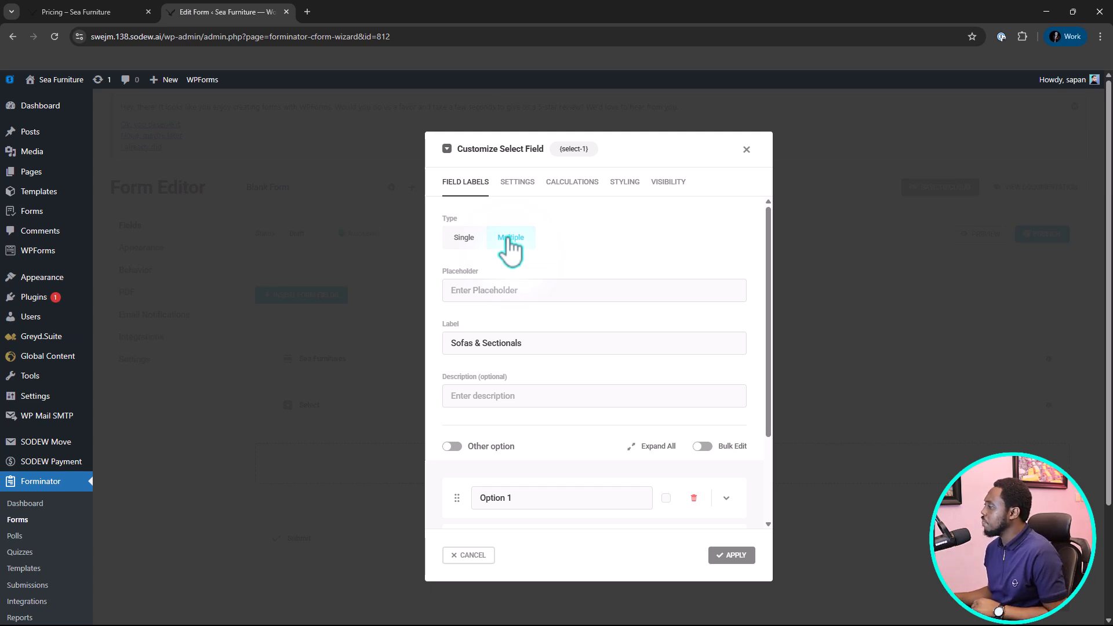
# Copy "Modern Sofa" from the Pricing page and use it to rename the Select field's first option.
pyautogui.scroll(-2, 572, 261)
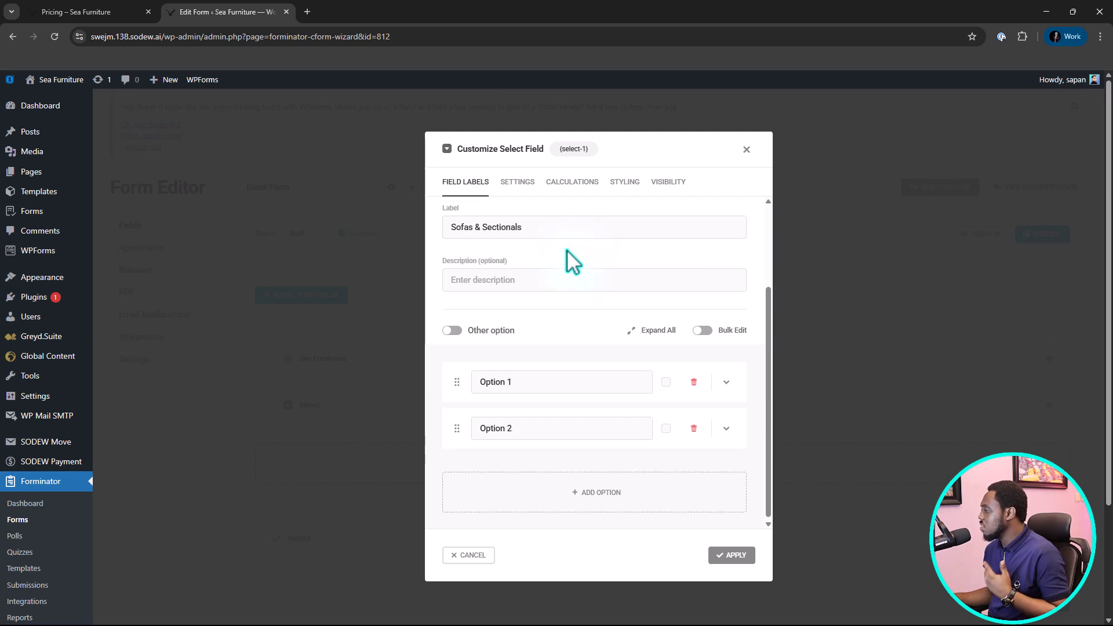
pyautogui.click(450, 283)
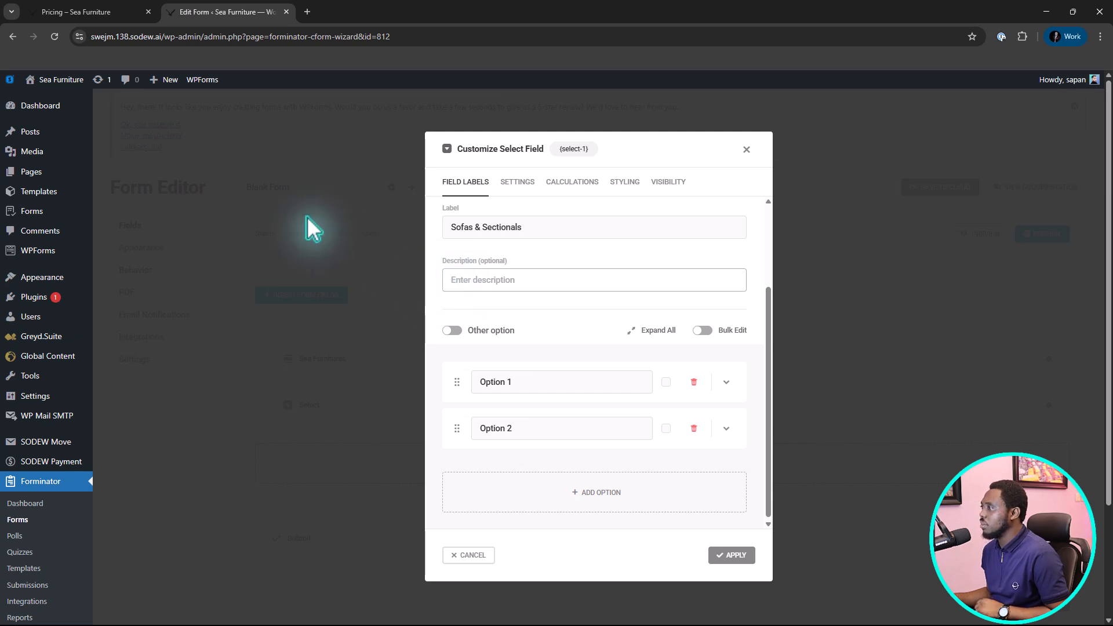
pyautogui.click(87, 12)
pyautogui.scroll(-1, 180, 177)
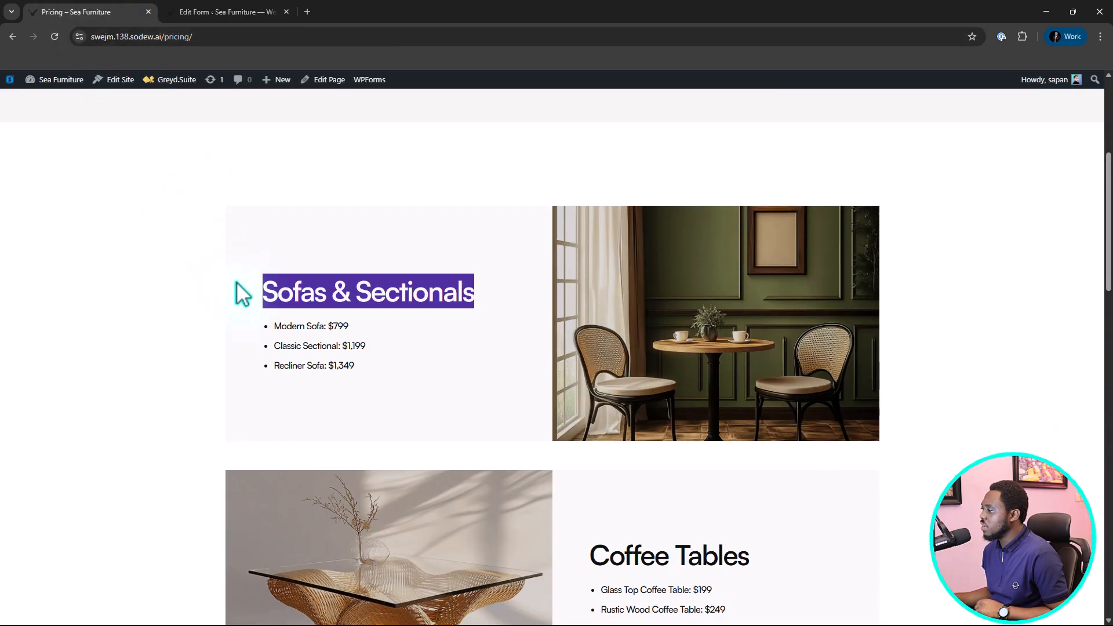
pyautogui.moveTo(273, 323); pyautogui.dragTo(323, 326)
pyautogui.rightClick(297, 329)
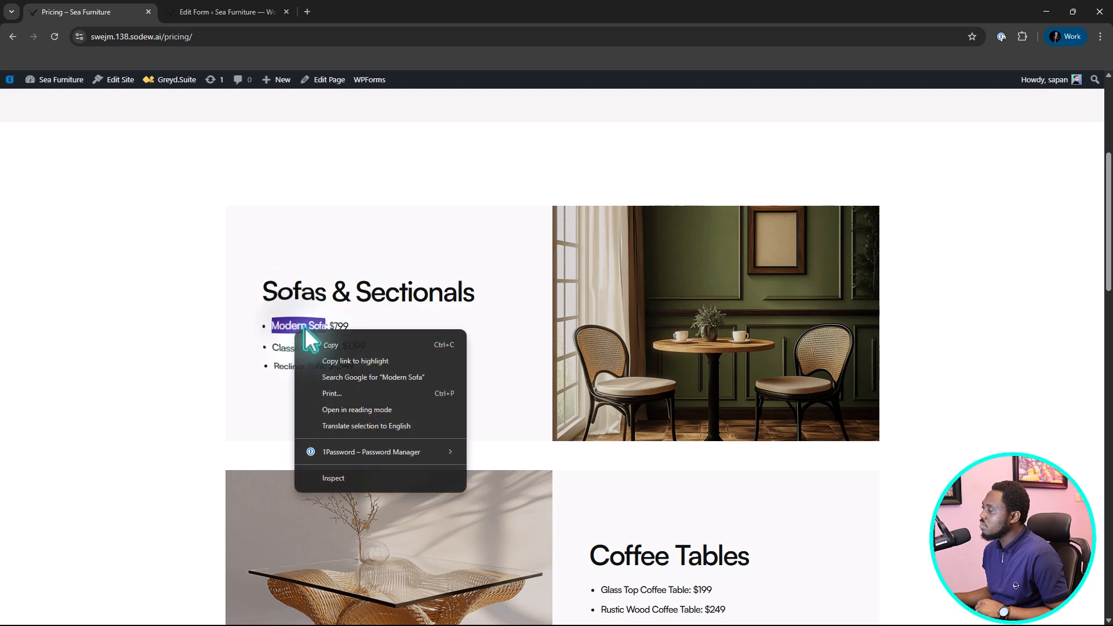
pyautogui.click(325, 346)
pyautogui.click(229, 14)
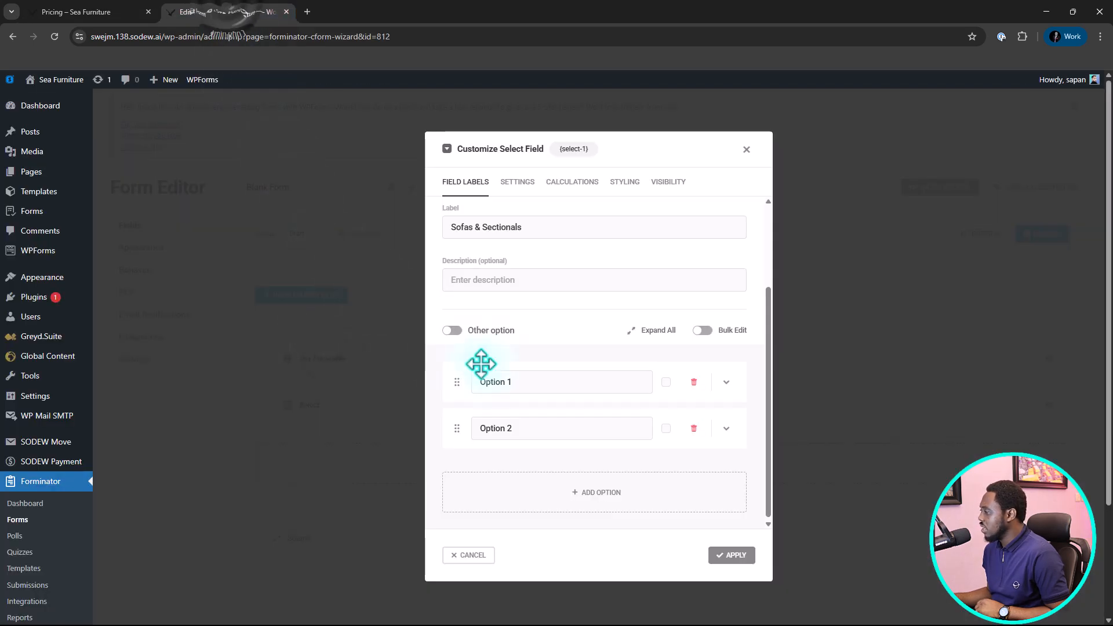
pyautogui.click(522, 382)
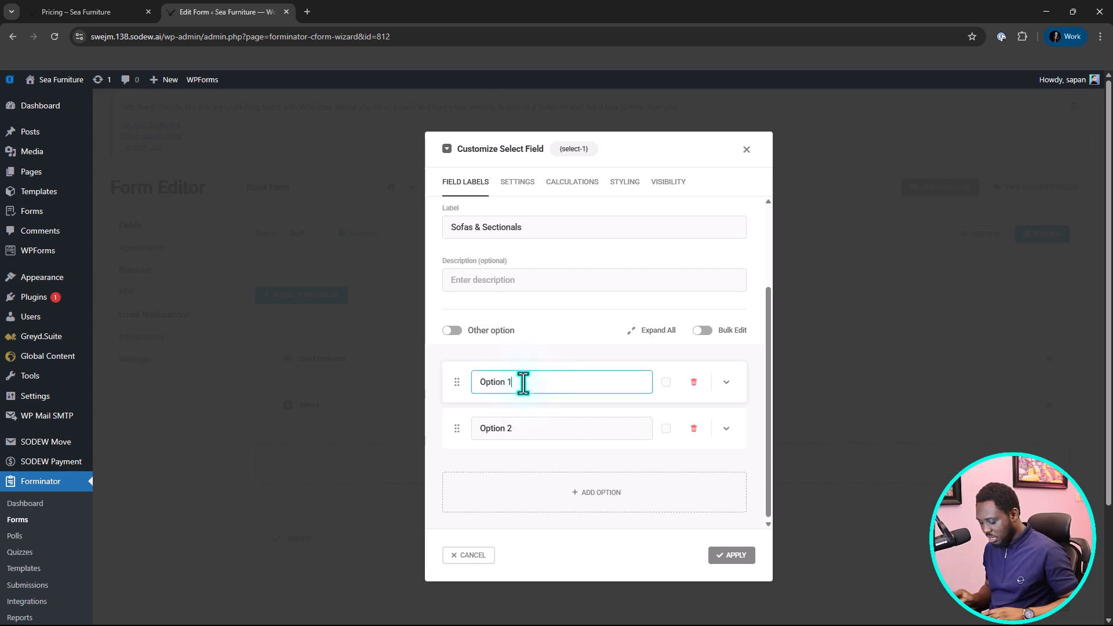
pyautogui.hotkey('ctrl', 'a')
pyautogui.hotkey('ctrl', 'v')
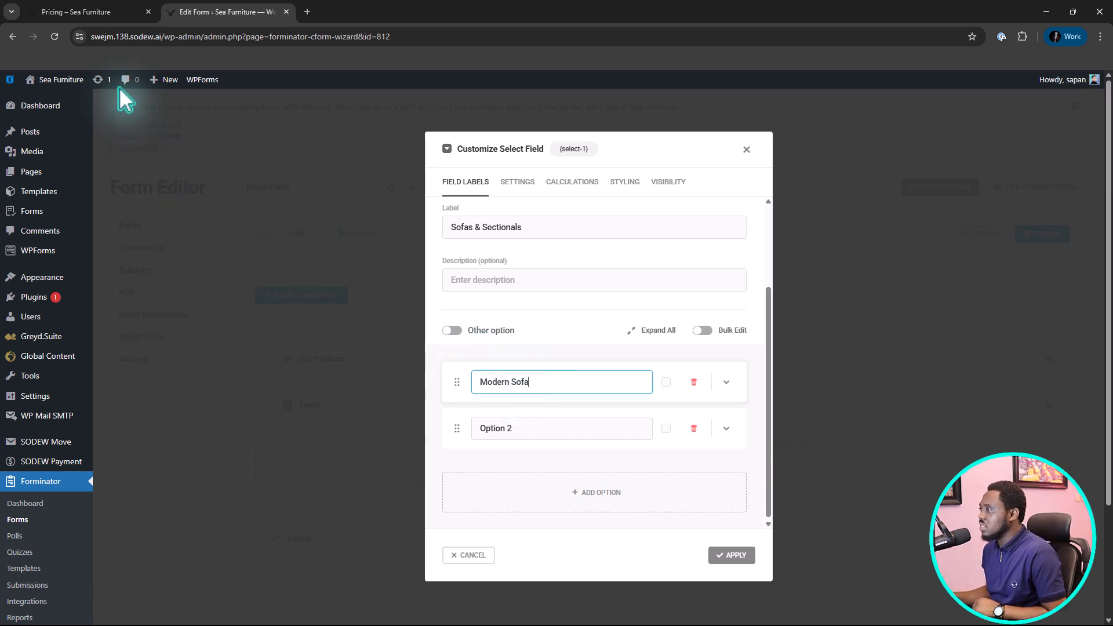
# Copy "Classic Sectional" from the Pricing page and use it to rename the Select field's second option.
pyautogui.click(99, 10)
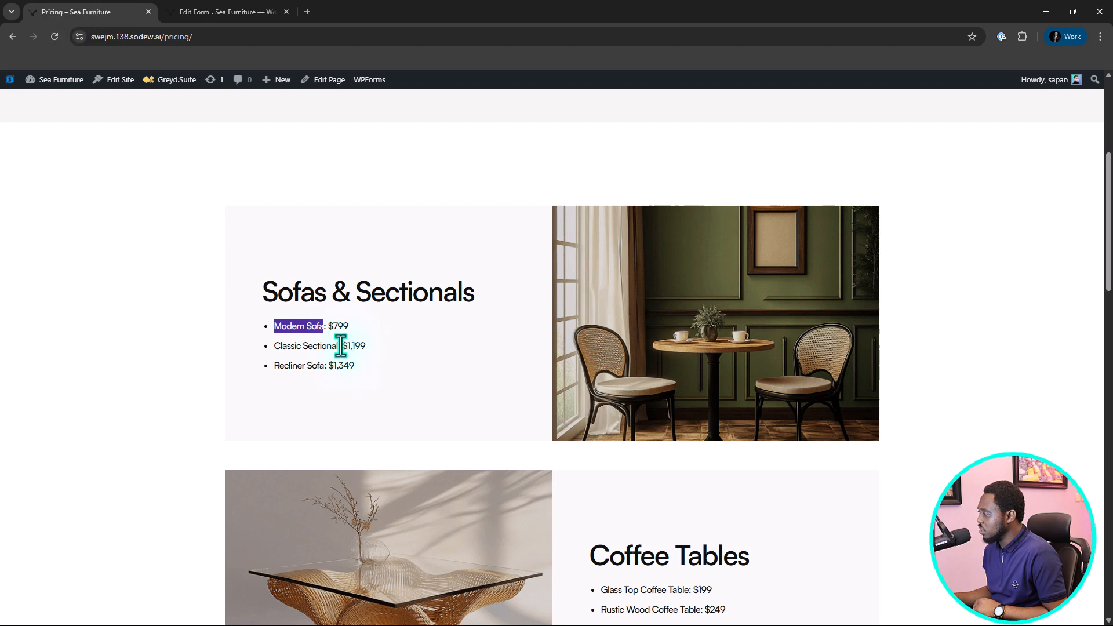
pyautogui.moveTo(339, 345); pyautogui.dragTo(273, 346)
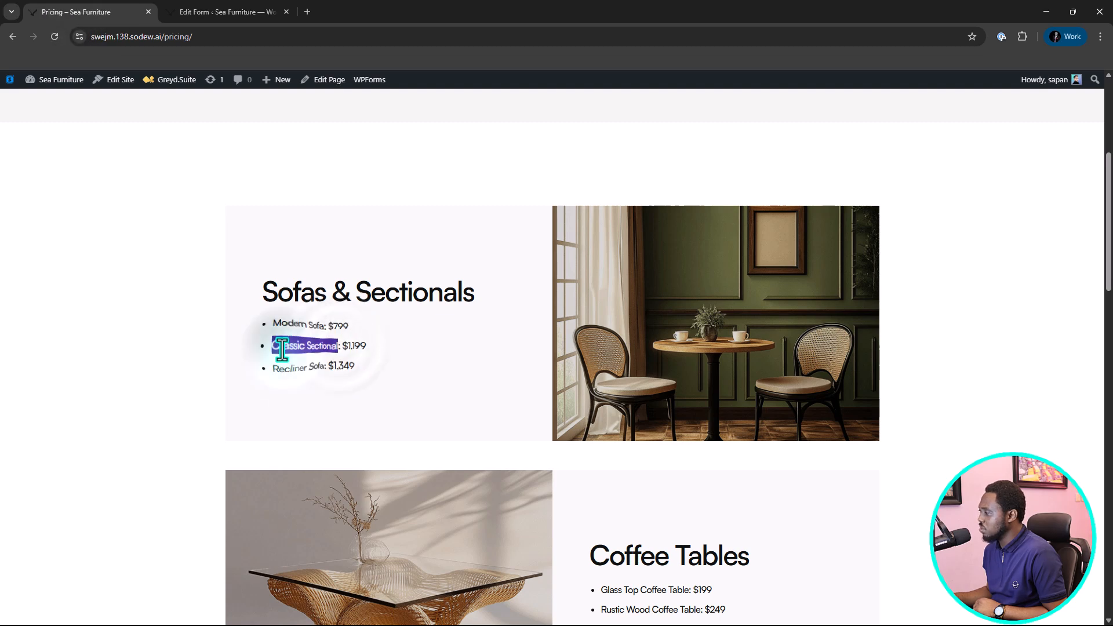
pyautogui.rightClick(283, 349)
pyautogui.click(312, 363)
pyautogui.click(222, 11)
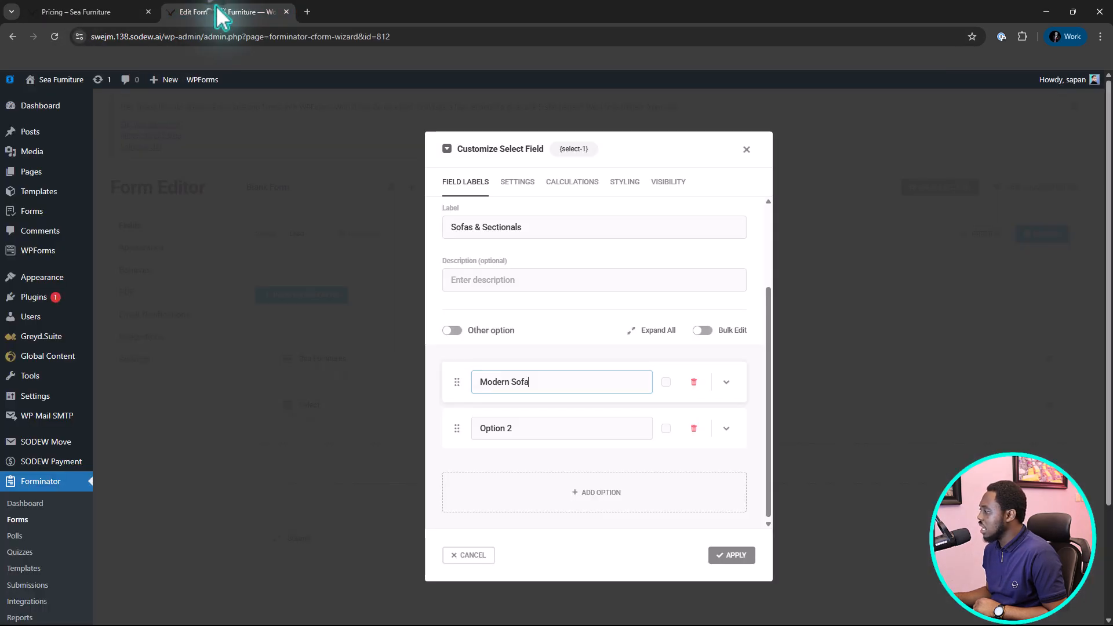
pyautogui.moveTo(529, 432); pyautogui.dragTo(455, 426)
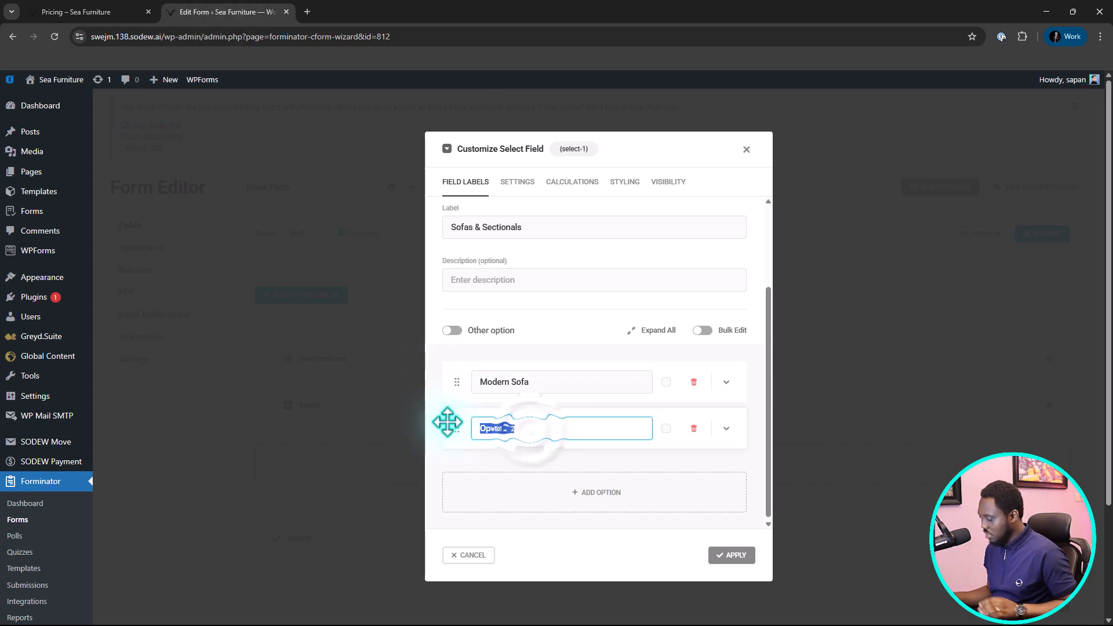
pyautogui.hotkey('ctrl', 'v')
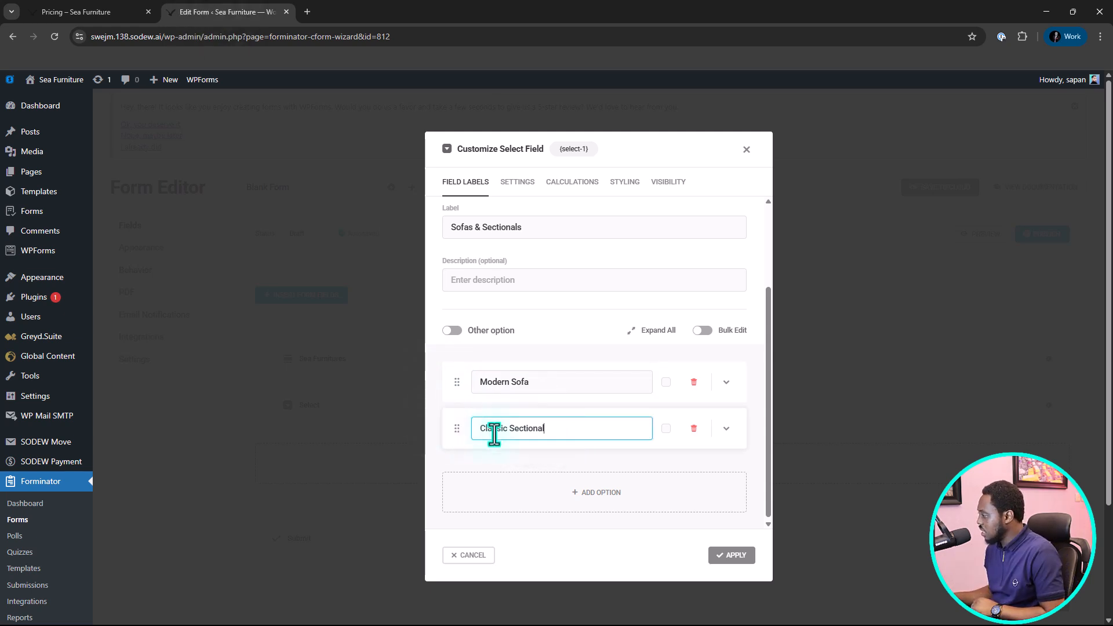
# Add a third option named "Recliner Sofa", copied from the Pricing page, and apply the Select field.
pyautogui.click(607, 495)
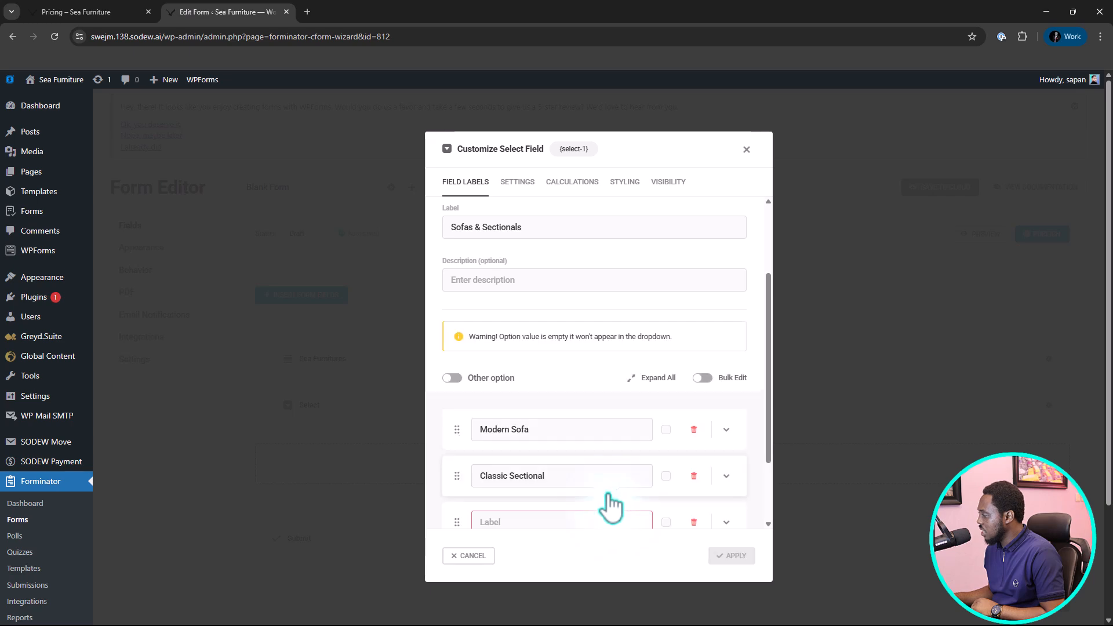
pyautogui.click(75, 11)
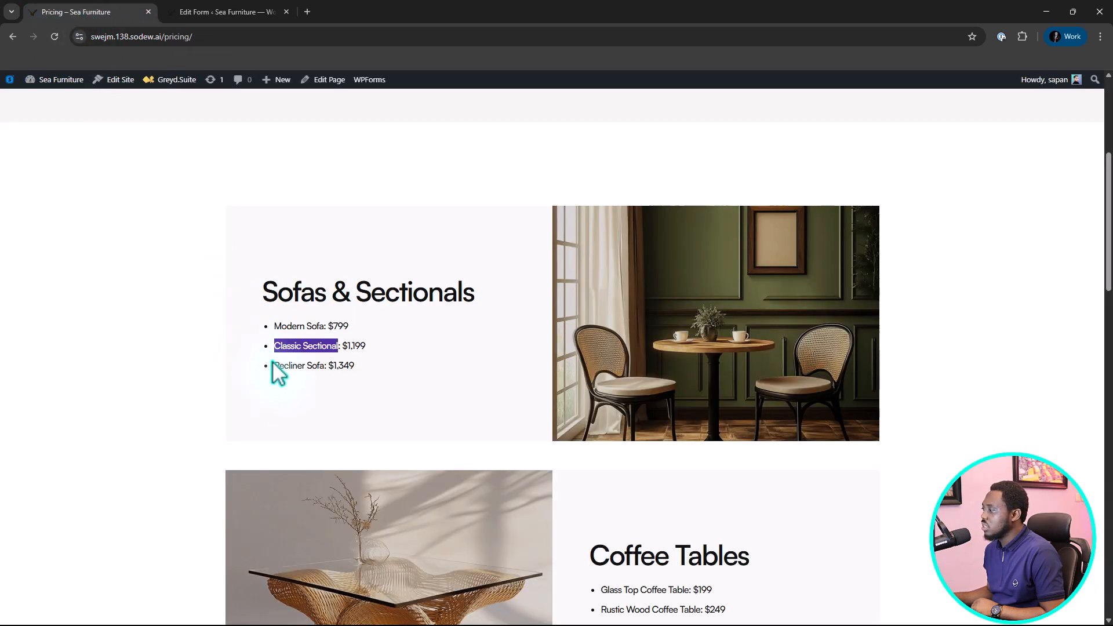
pyautogui.moveTo(274, 366); pyautogui.dragTo(326, 371)
pyautogui.hotkey('ctrl', 'c')
pyautogui.hotkey('ctrl', 'Tab')
pyautogui.click(497, 519)
pyautogui.hotkey('ctrl', 'v')
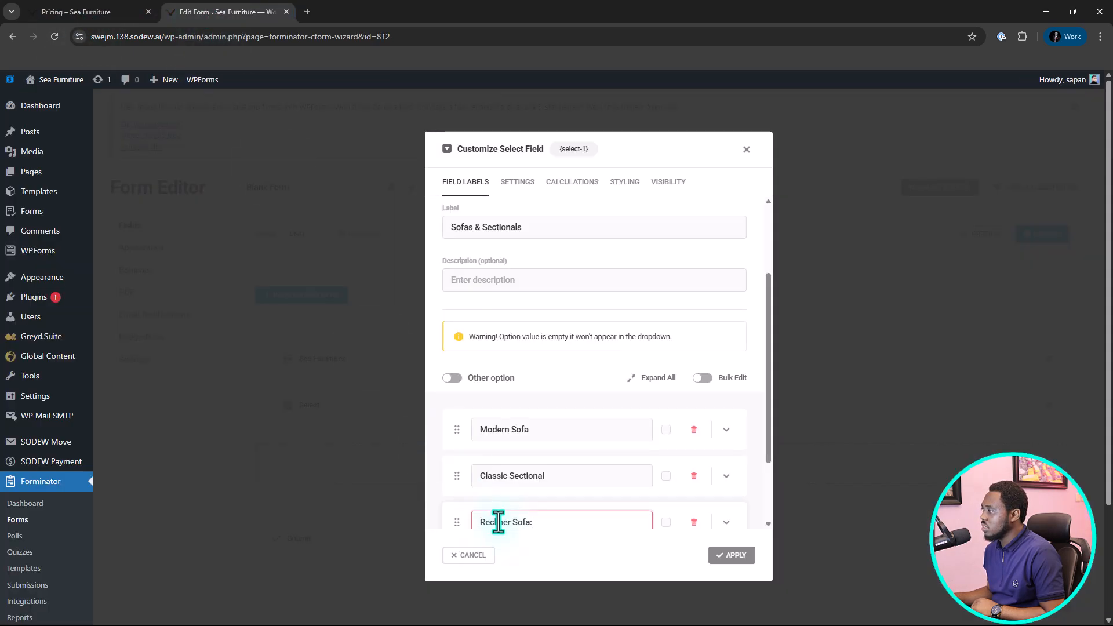
pyautogui.scroll(-2, 665, 453)
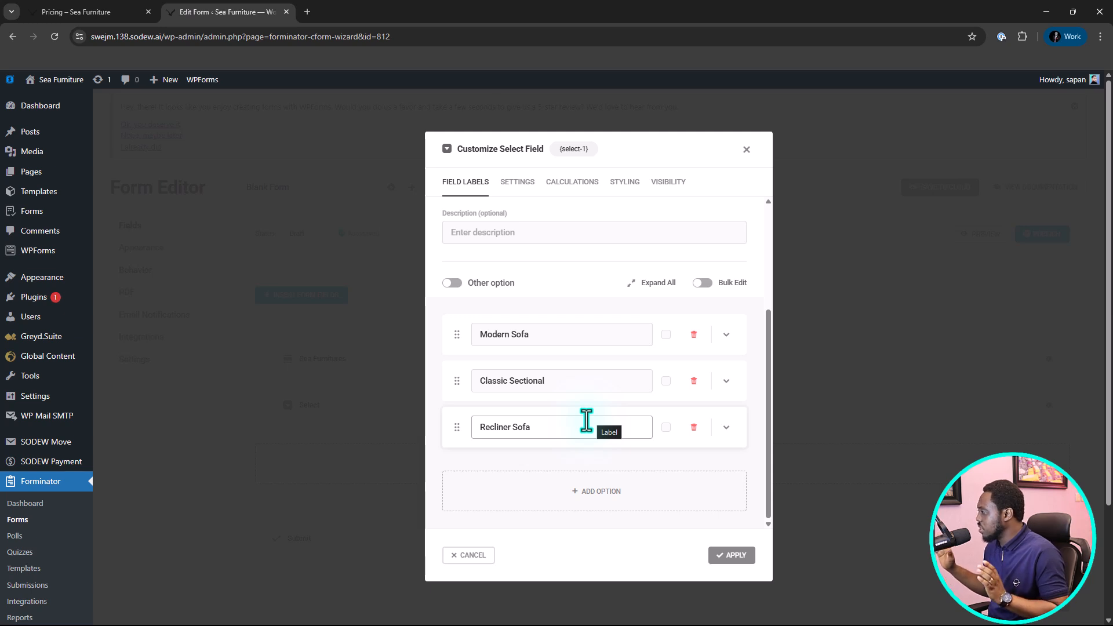
pyautogui.click(731, 555)
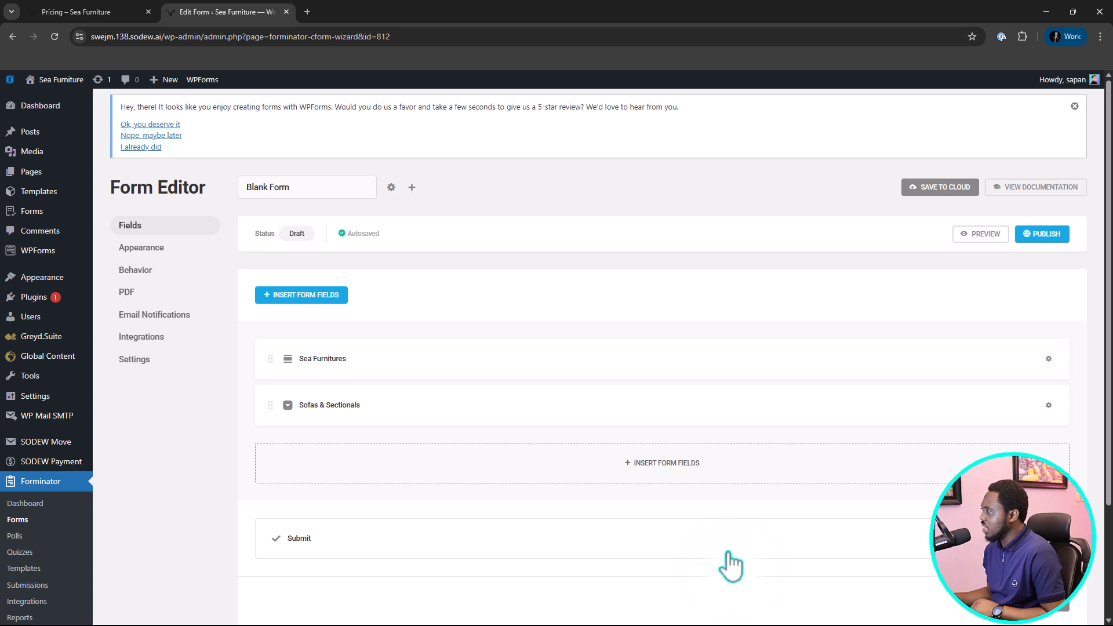
# Preview the form, check the choices in the Sofas & Sectionals dropdown, and close the preview.
pyautogui.click(987, 235)
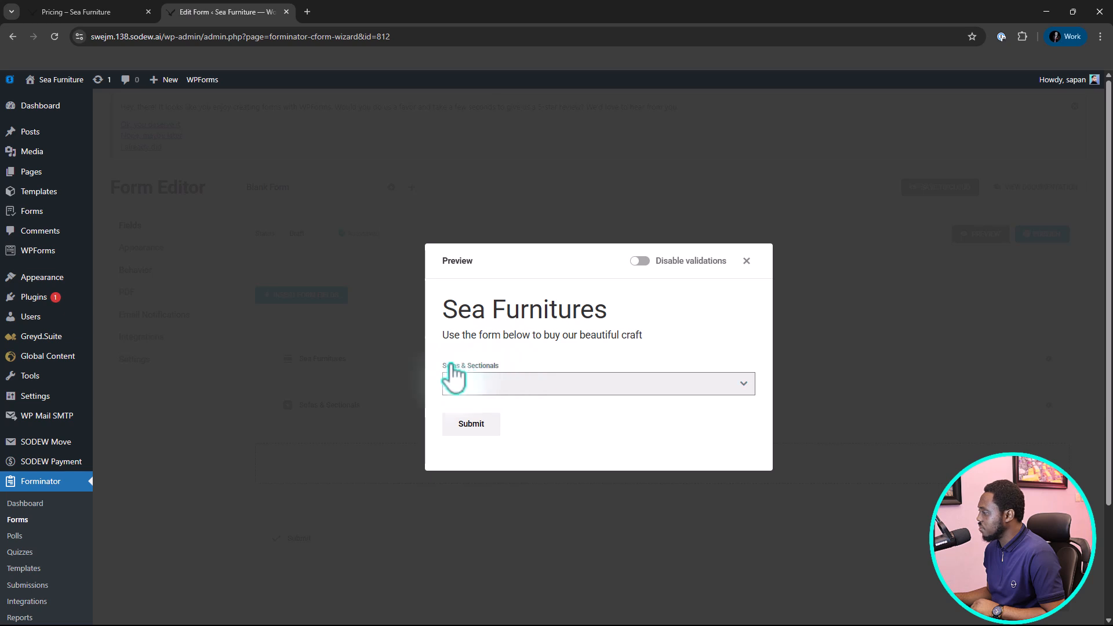
pyautogui.click(744, 393)
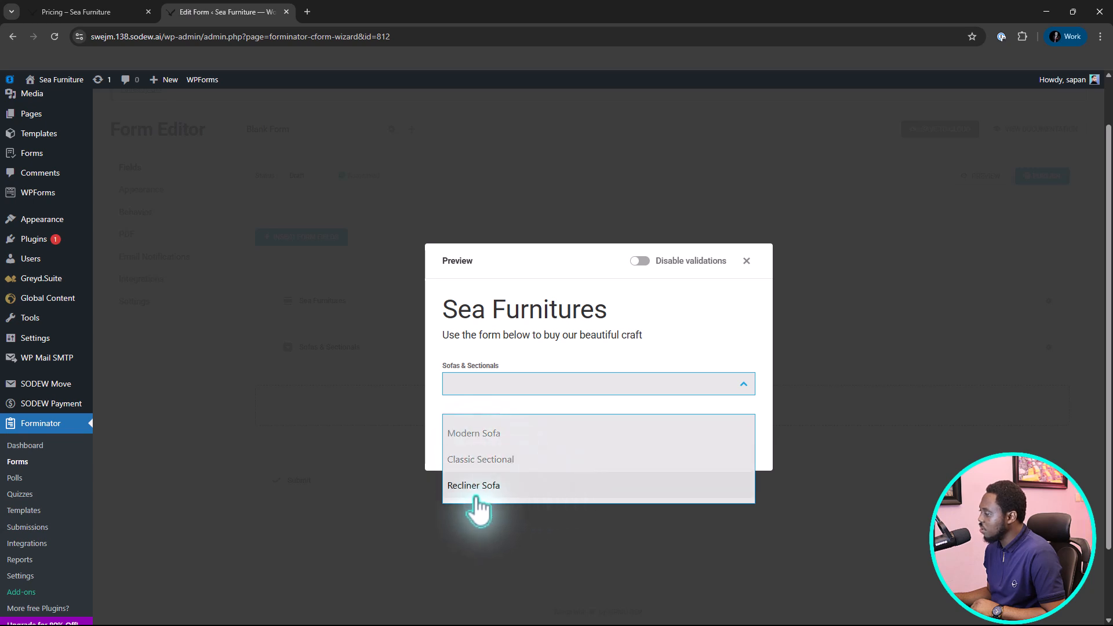
pyautogui.click(722, 349)
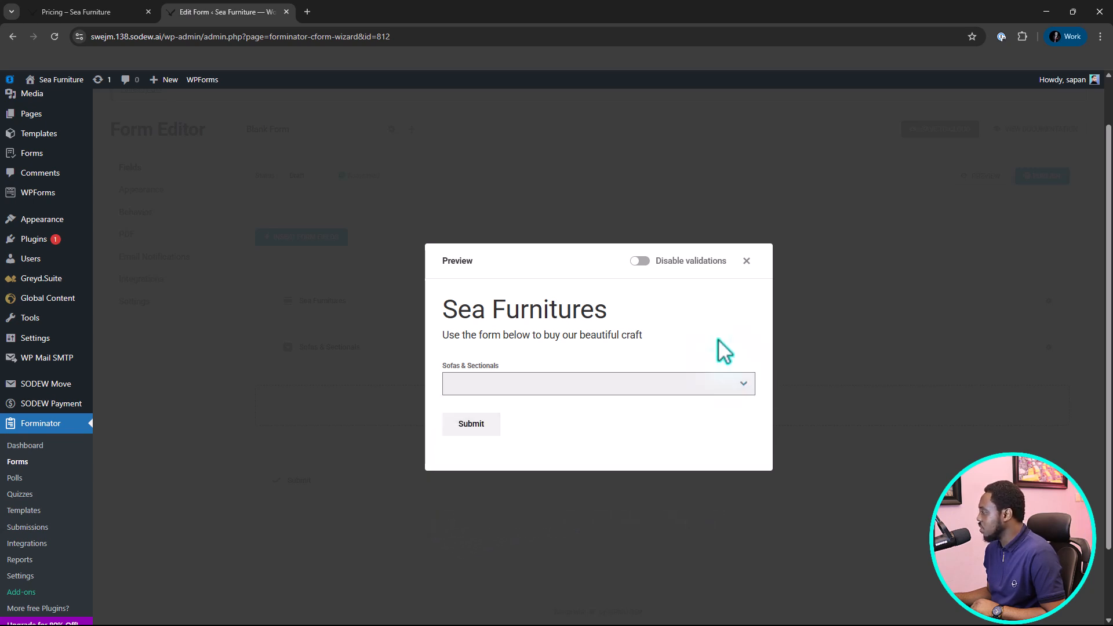
pyautogui.click(747, 261)
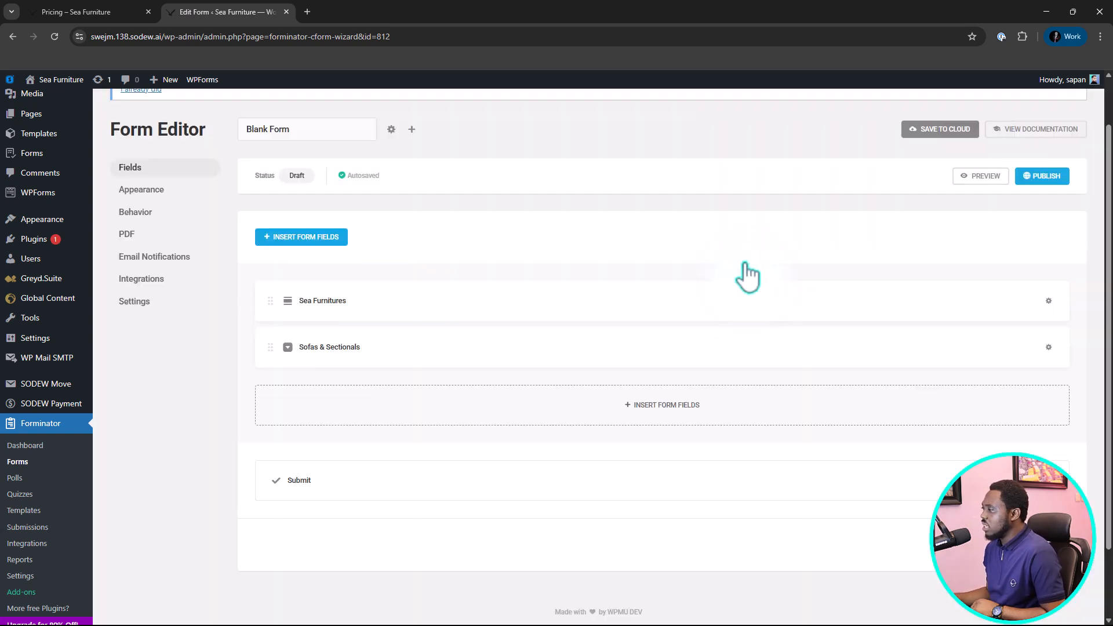
# Insert a Radio field beneath Sofas & Sectionals and enable images for its options.
pyautogui.click(672, 415)
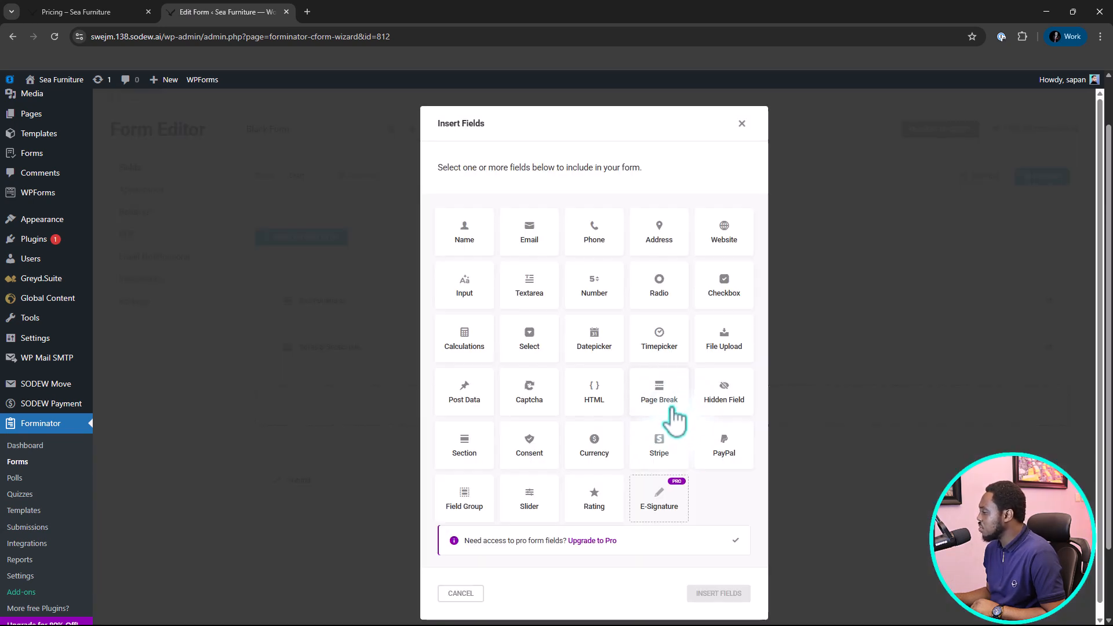
pyautogui.click(659, 290)
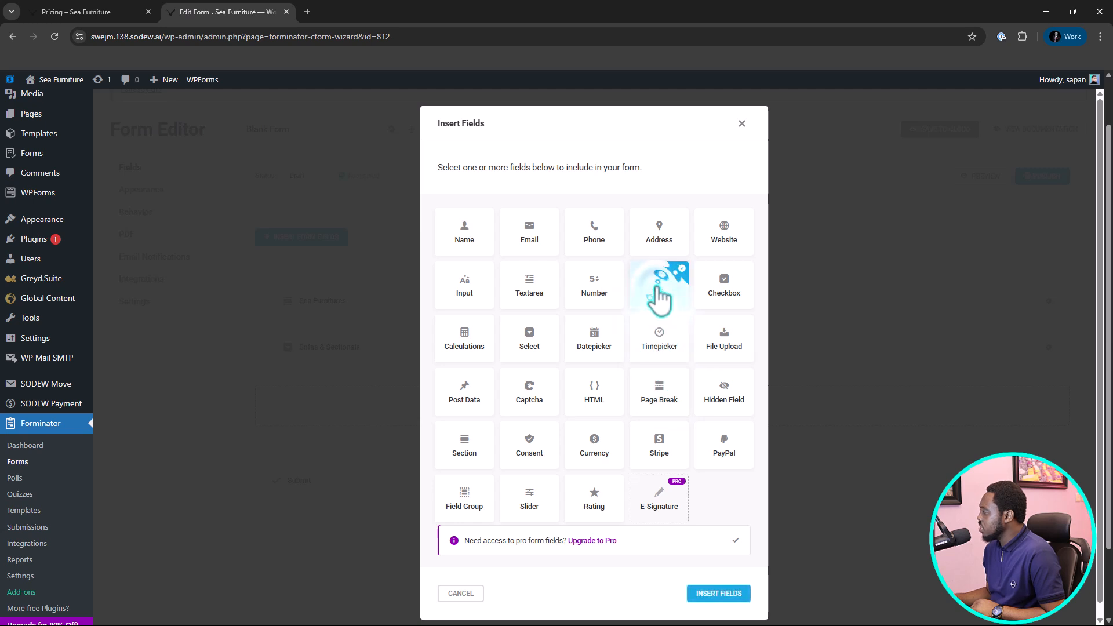
pyautogui.click(719, 594)
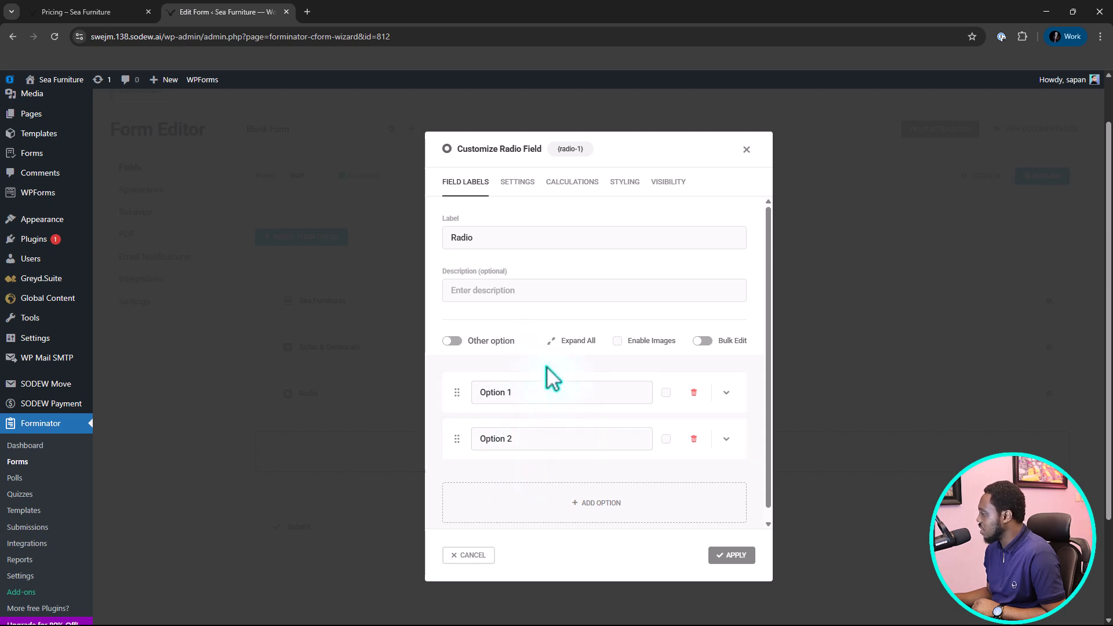
pyautogui.click(618, 342)
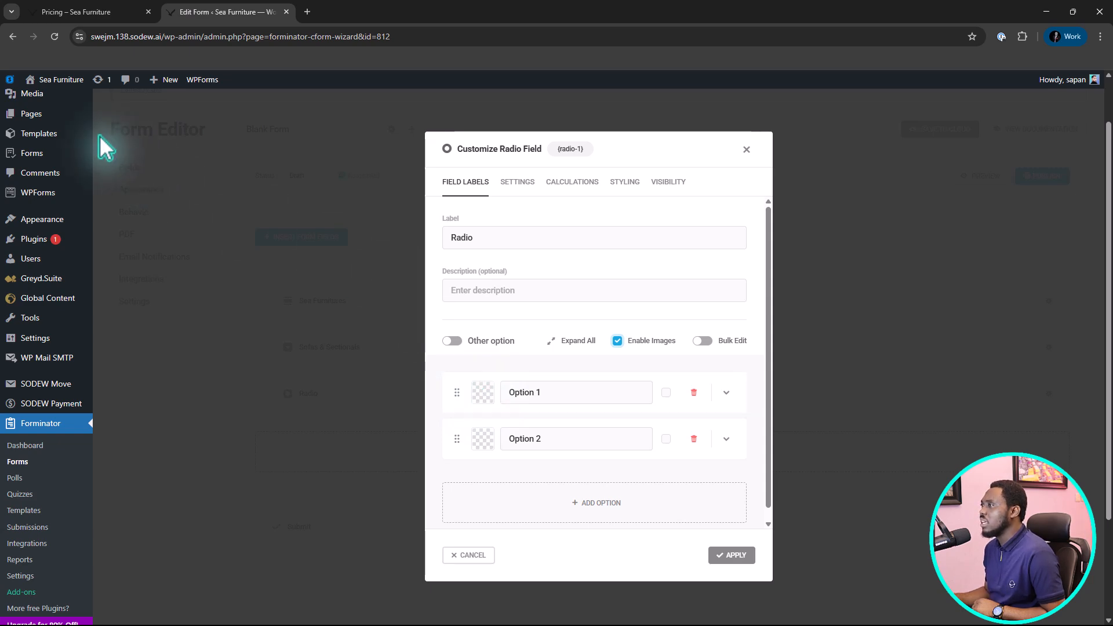
# Copy the "Coffee Tables" heading from the Pricing page and set it as the Radio field's label.
pyautogui.click(76, 11)
pyautogui.scroll(-3, 284, 356)
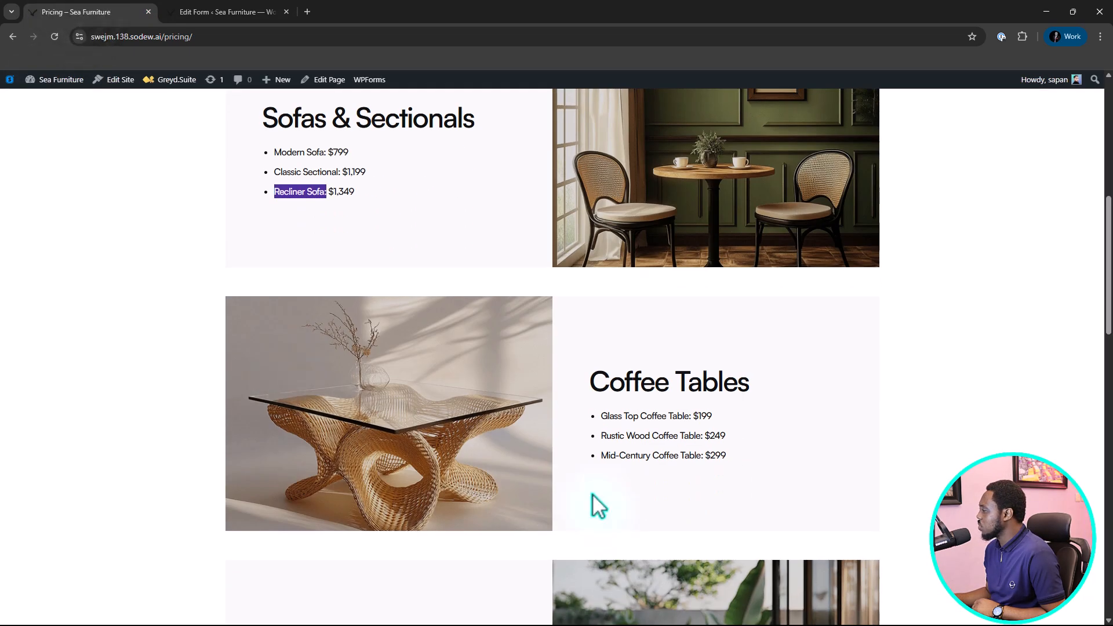
pyautogui.moveTo(793, 381); pyautogui.dragTo(585, 393)
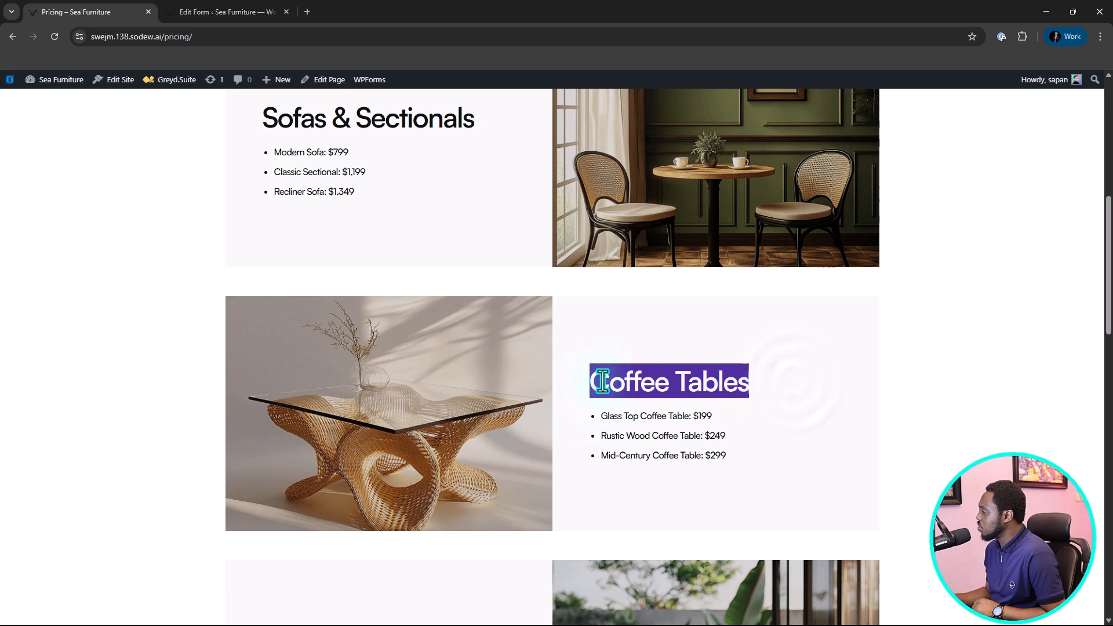
pyautogui.rightClick(603, 383)
pyautogui.click(629, 390)
pyautogui.click(197, 12)
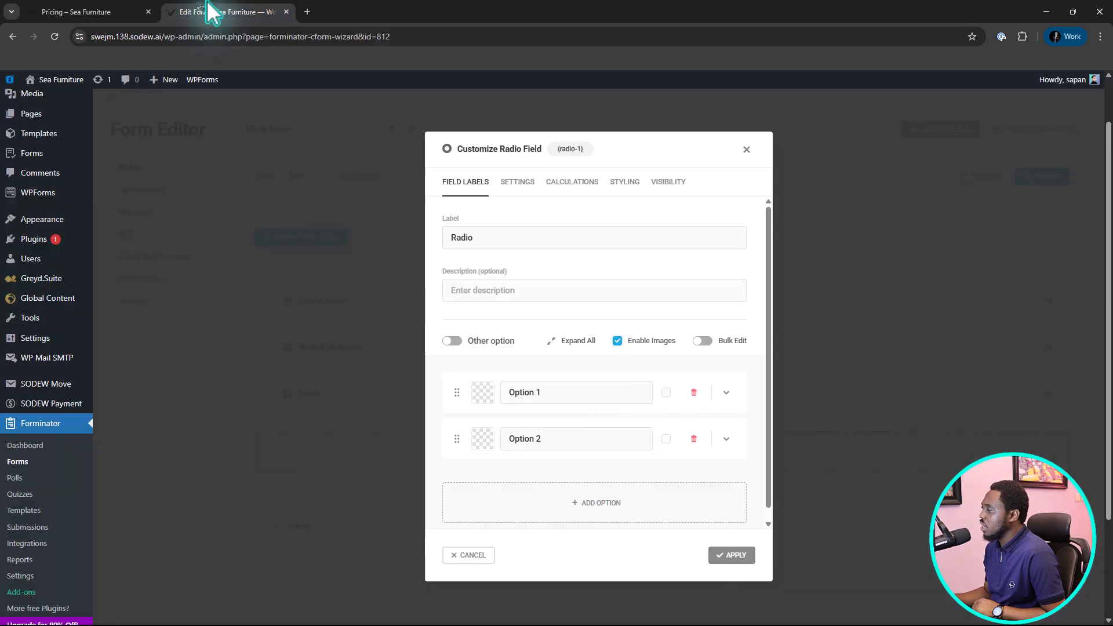
pyautogui.moveTo(503, 238); pyautogui.dragTo(435, 241)
pyautogui.hotkey('ctrl', 'v')
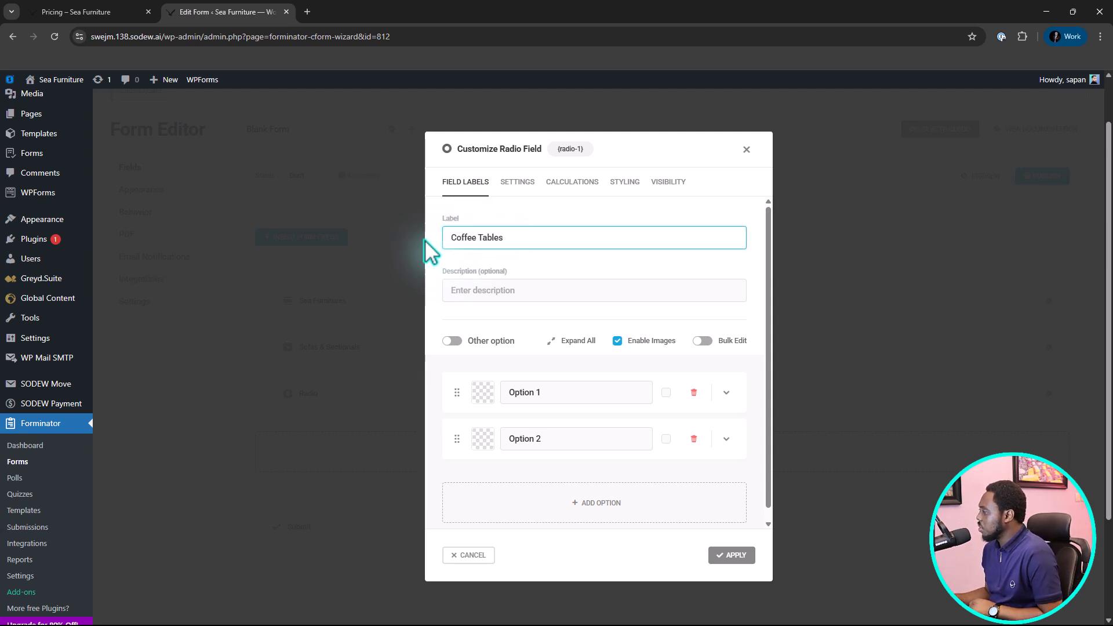
# Copy "Glass Top Coffee Table" from the Pricing page and use it to rename the Radio field's first option.
pyautogui.scroll(-1, 634, 281)
pyautogui.scroll(-1, 638, 296)
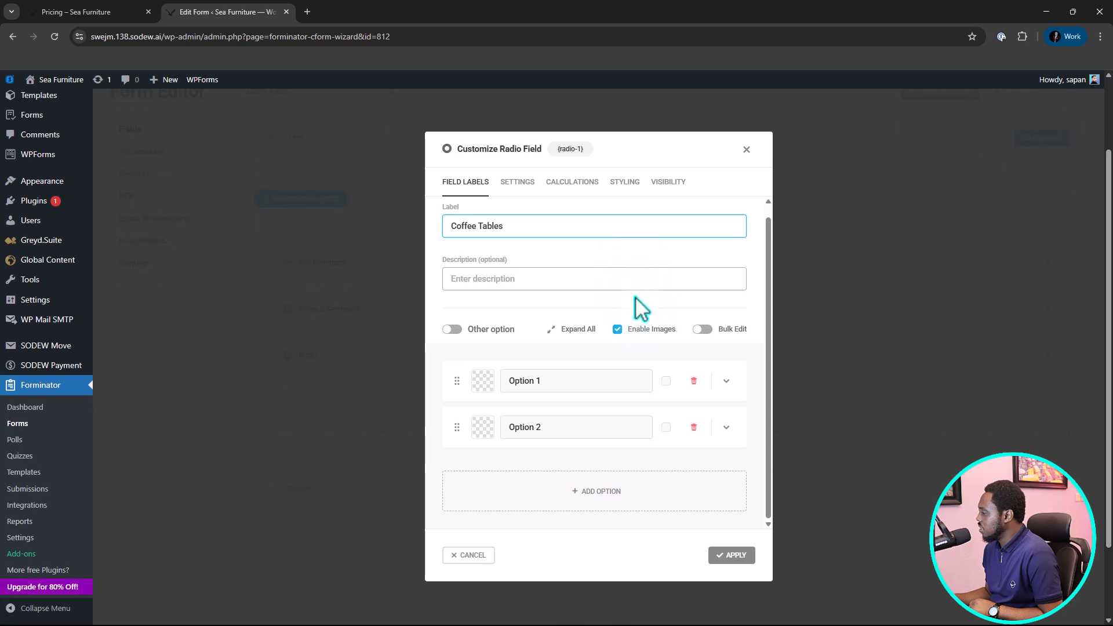
pyautogui.click(51, 11)
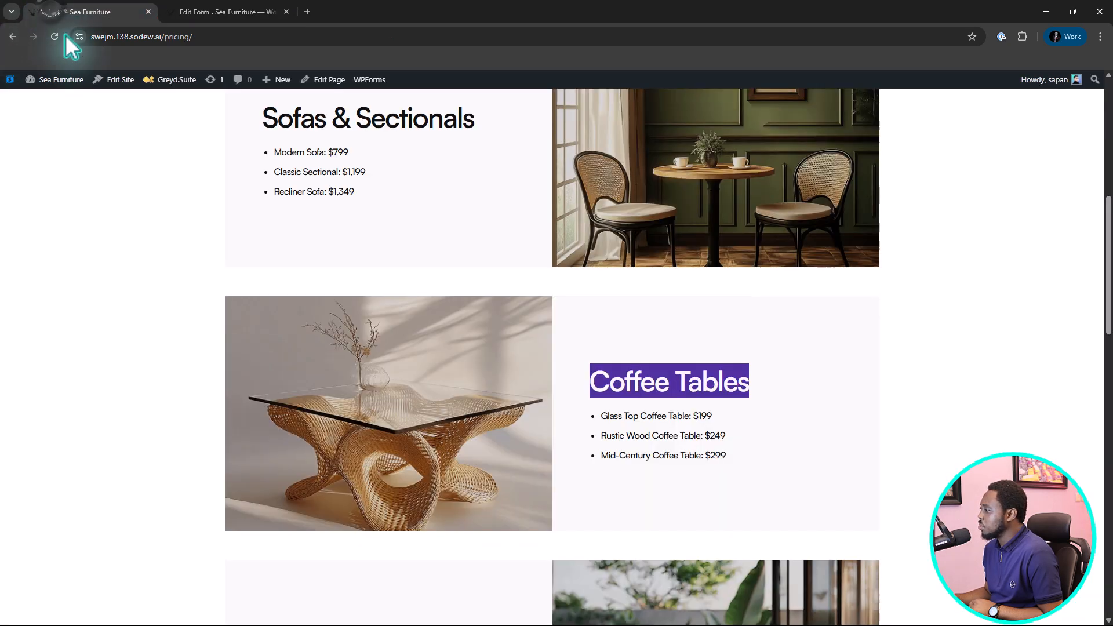
pyautogui.moveTo(601, 417); pyautogui.dragTo(688, 418)
pyautogui.hotkey('ctrl', 'c')
pyautogui.click(226, 11)
pyautogui.click(545, 380)
pyautogui.hotkey('ctrl', 'a')
pyautogui.hotkey('ctrl', 'v')
# Copy "Rustic Wood Coffee Table" from the Pricing page and use it to rename the Radio field's second option.
pyautogui.click(75, 12)
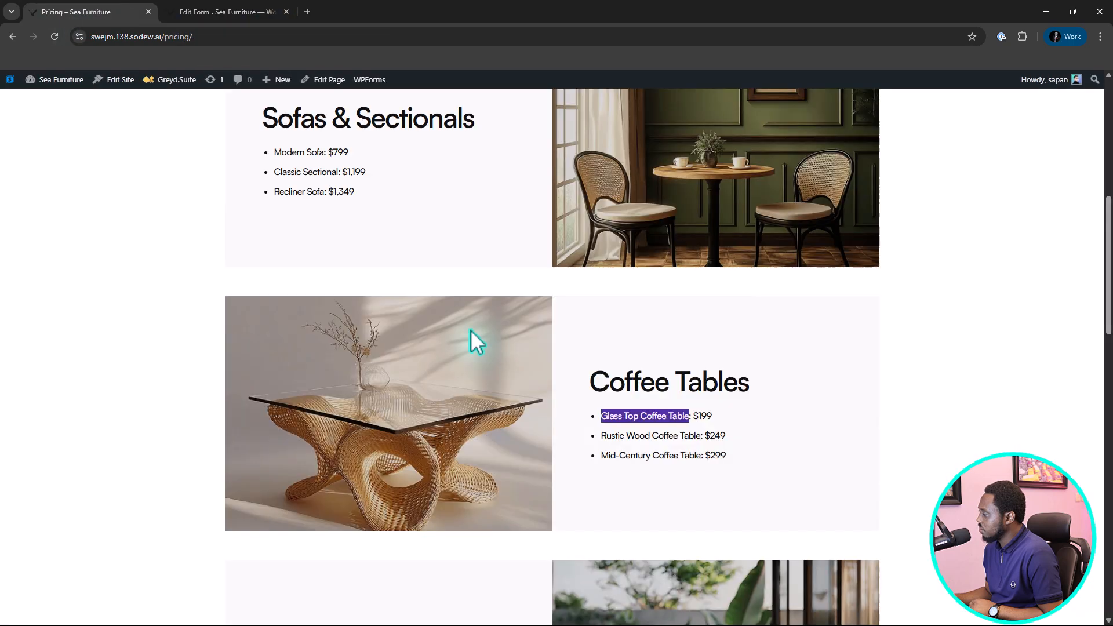
pyautogui.moveTo(601, 437); pyautogui.dragTo(702, 437)
pyautogui.rightClick(680, 441)
pyautogui.click(226, 12)
pyautogui.click(556, 428)
pyautogui.hotkey('ctrl', 'v')
# Add a third option to the Radio field named "Mid-Century Coffee Table", copied from the Pricing page.
pyautogui.click(597, 491)
pyautogui.click(81, 12)
pyautogui.moveTo(601, 457); pyautogui.dragTo(700, 462)
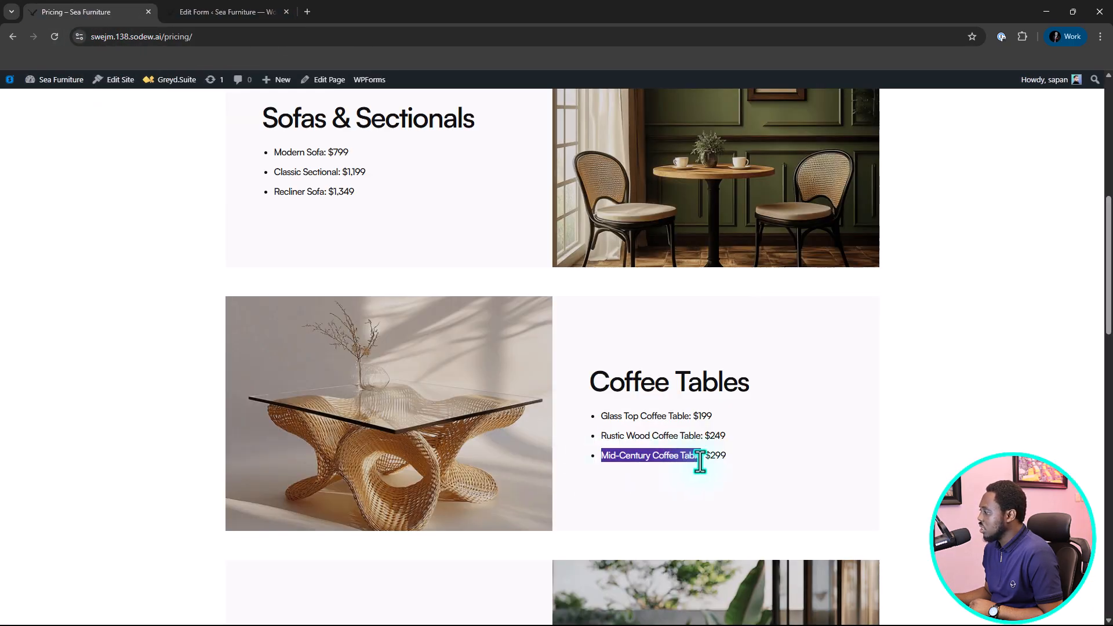
pyautogui.hotkey('ctrl', 'c')
pyautogui.click(226, 12)
pyautogui.click(527, 522)
pyautogui.hotkey('ctrl', 'v')
# Assign the media library image banner-chair.png to the Glass Top Coffee Table option.
pyautogui.scroll(-1, 725, 339)
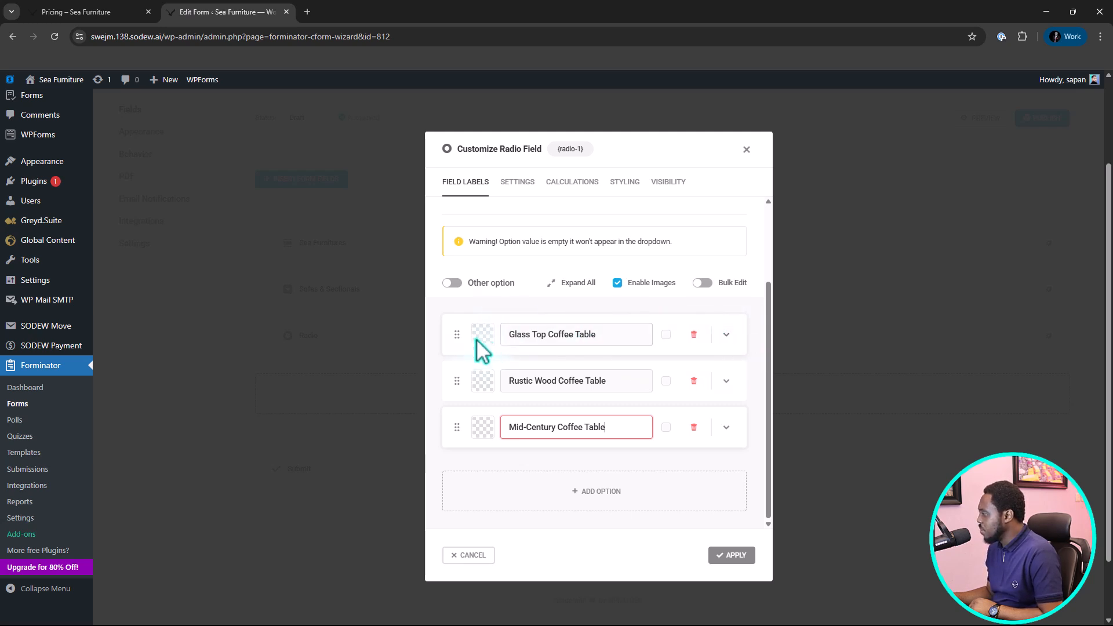
pyautogui.click(728, 338)
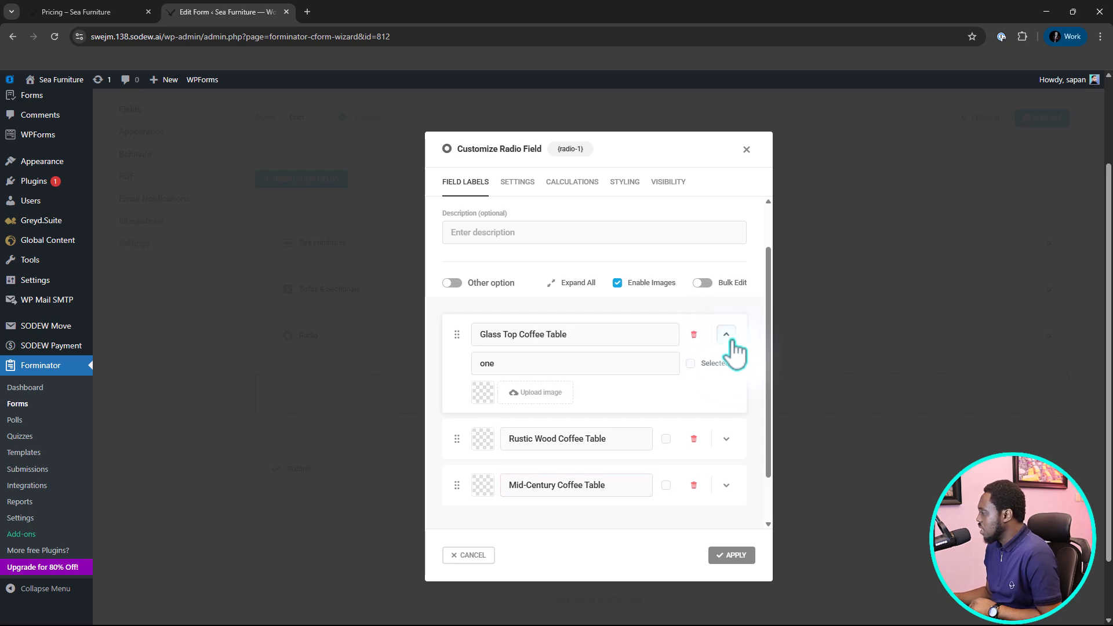
pyautogui.click(534, 395)
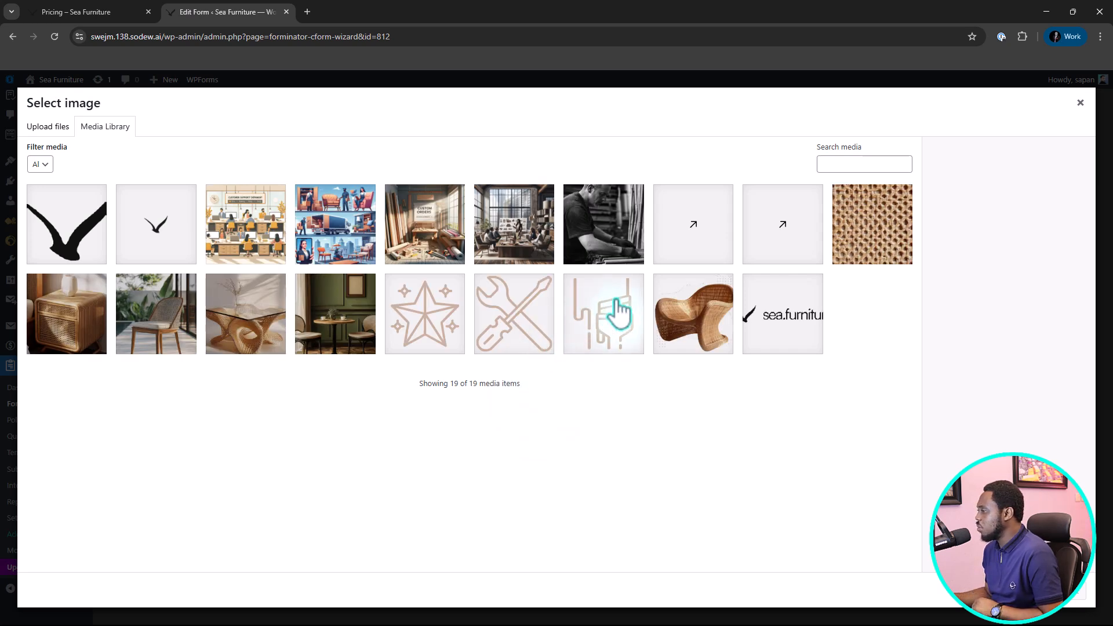
pyautogui.click(684, 313)
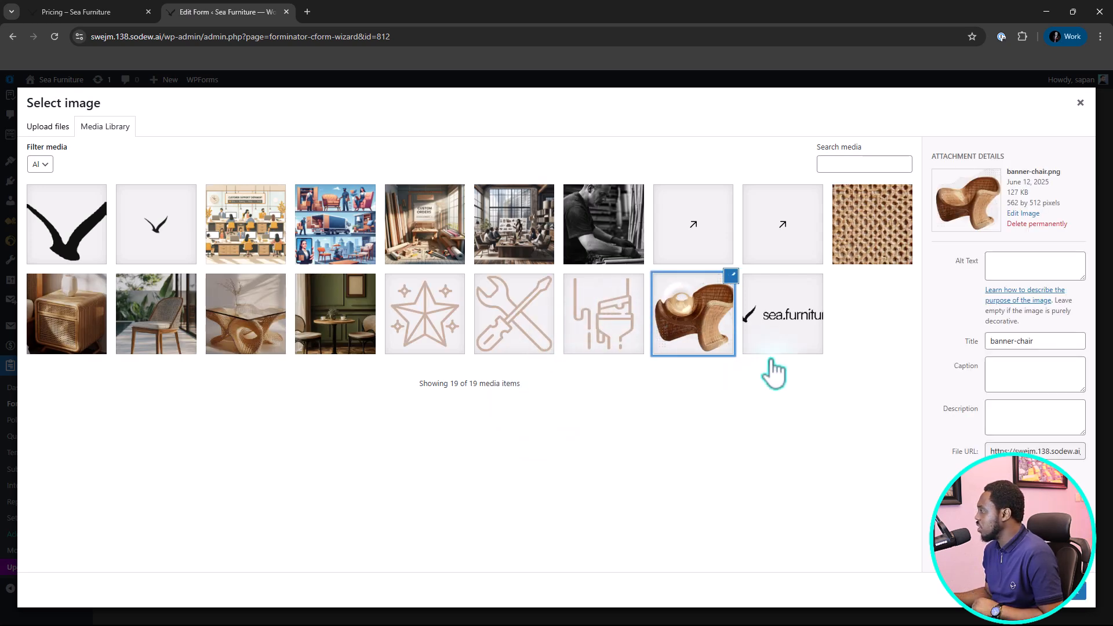
pyautogui.click(1074, 600)
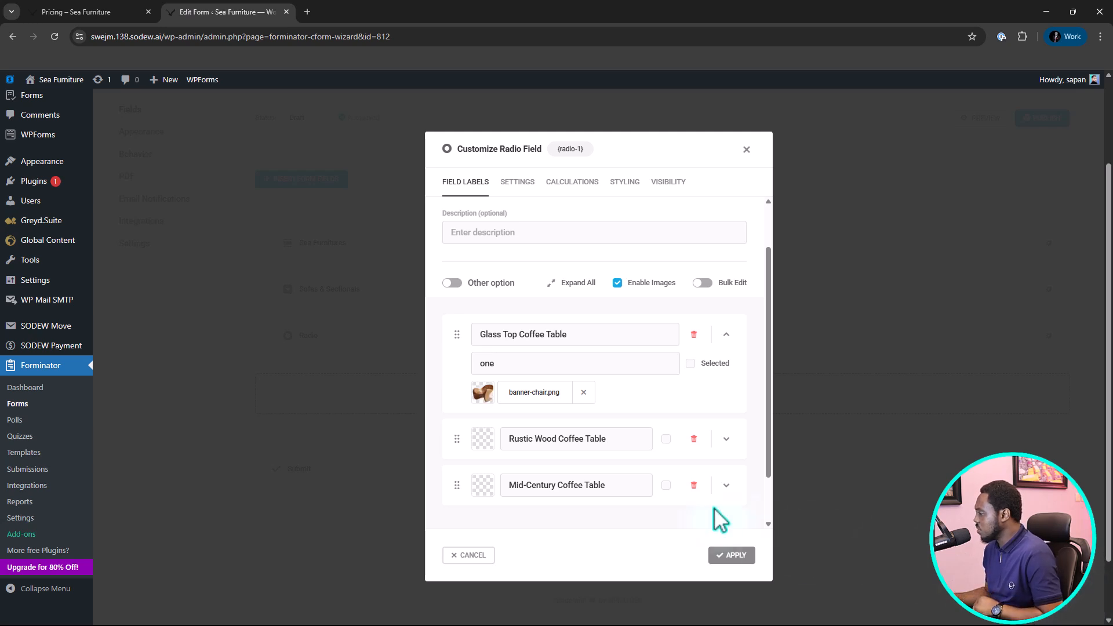
# Assign the media library image Effortless-Style.png to the Rustic Wood Coffee Table option.
pyautogui.click(727, 439)
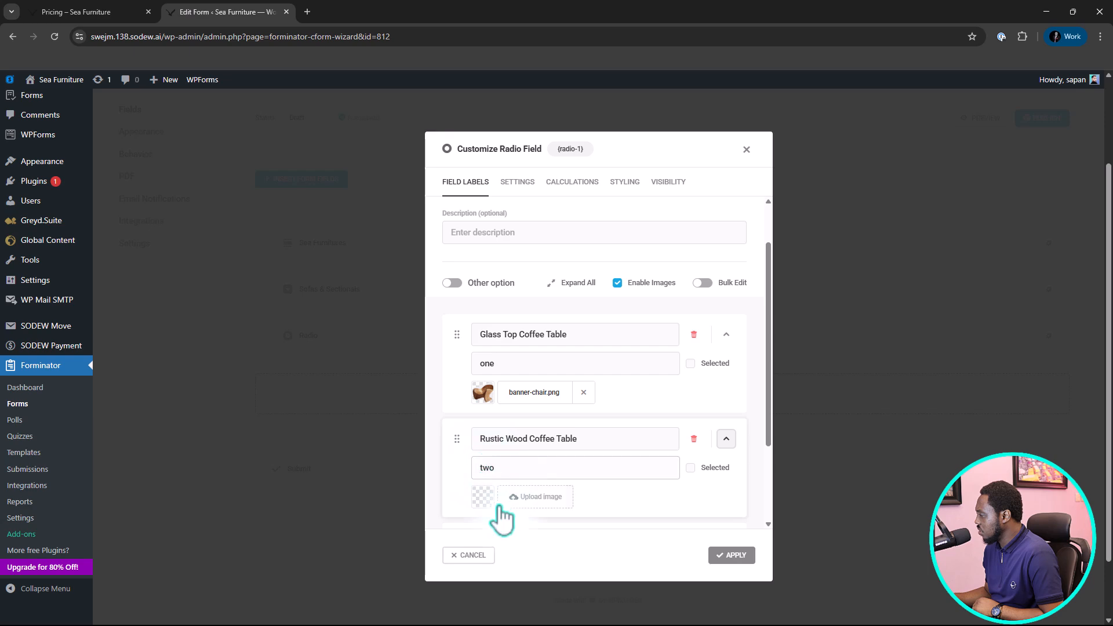
pyautogui.click(543, 498)
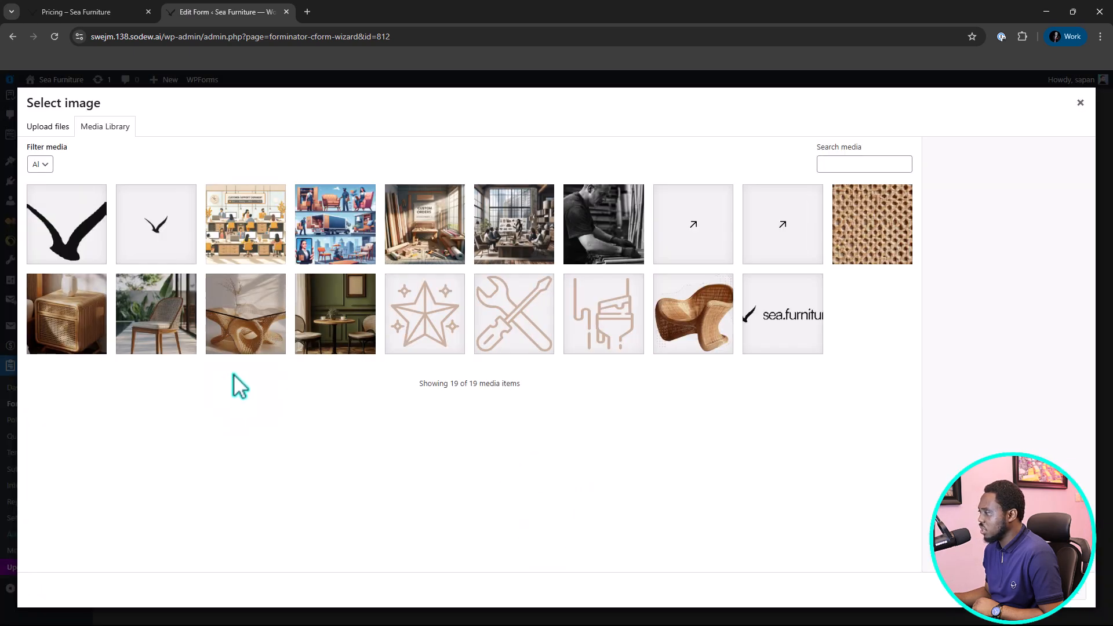
pyautogui.click(258, 330)
pyautogui.click(1061, 589)
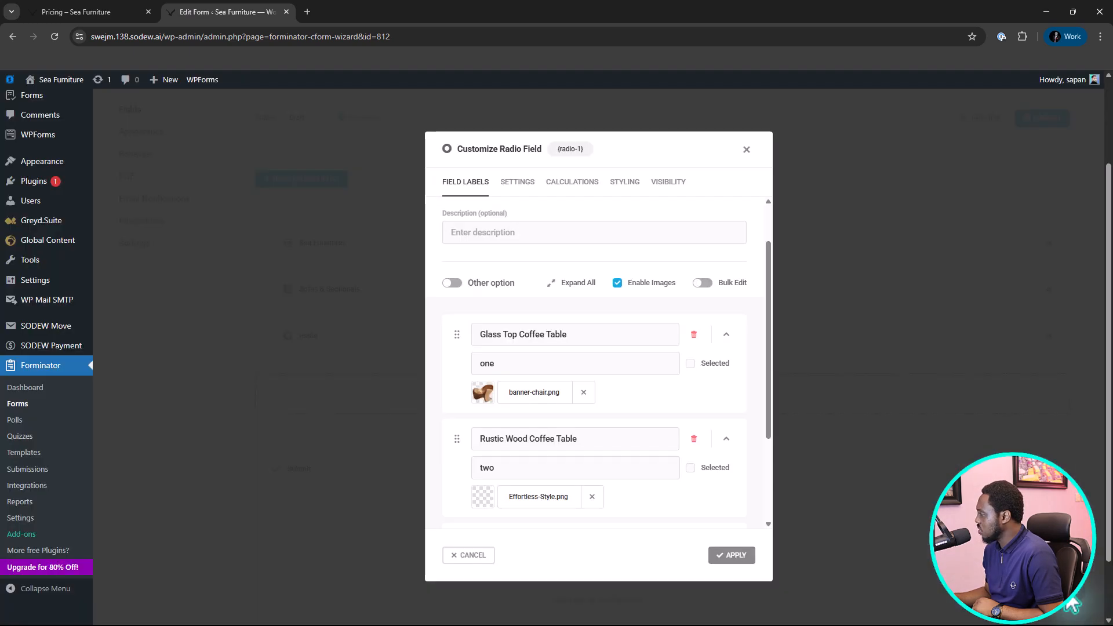
# Assign the media library image bold-elegance.png to the Mid-Century Coffee Table option.
pyautogui.scroll(-3, 670, 482)
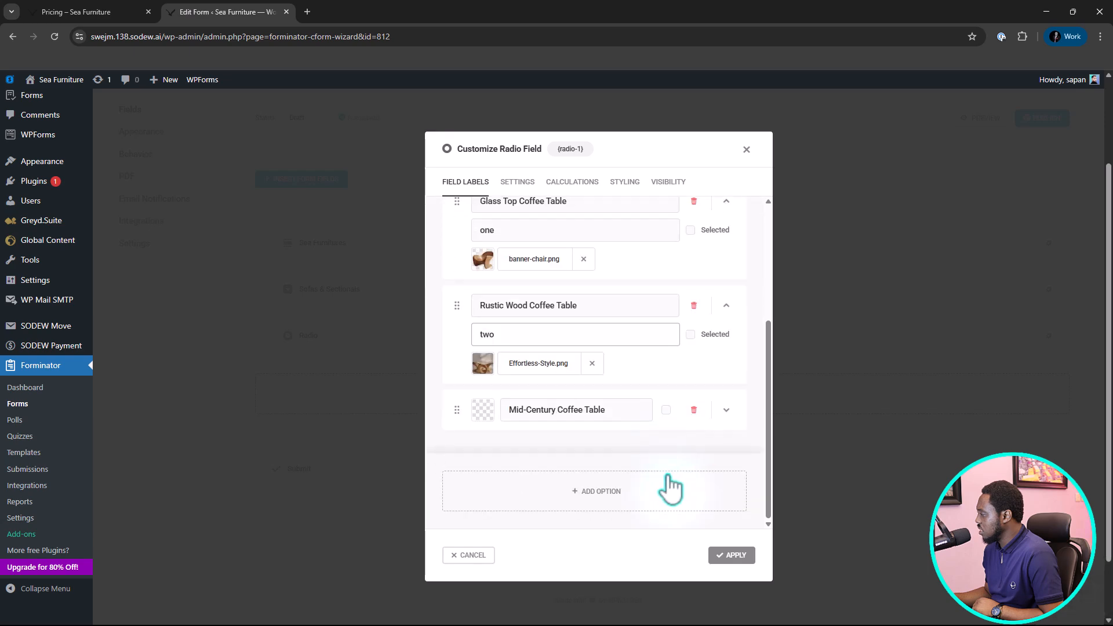
pyautogui.click(726, 410)
pyautogui.click(614, 486)
pyautogui.click(67, 313)
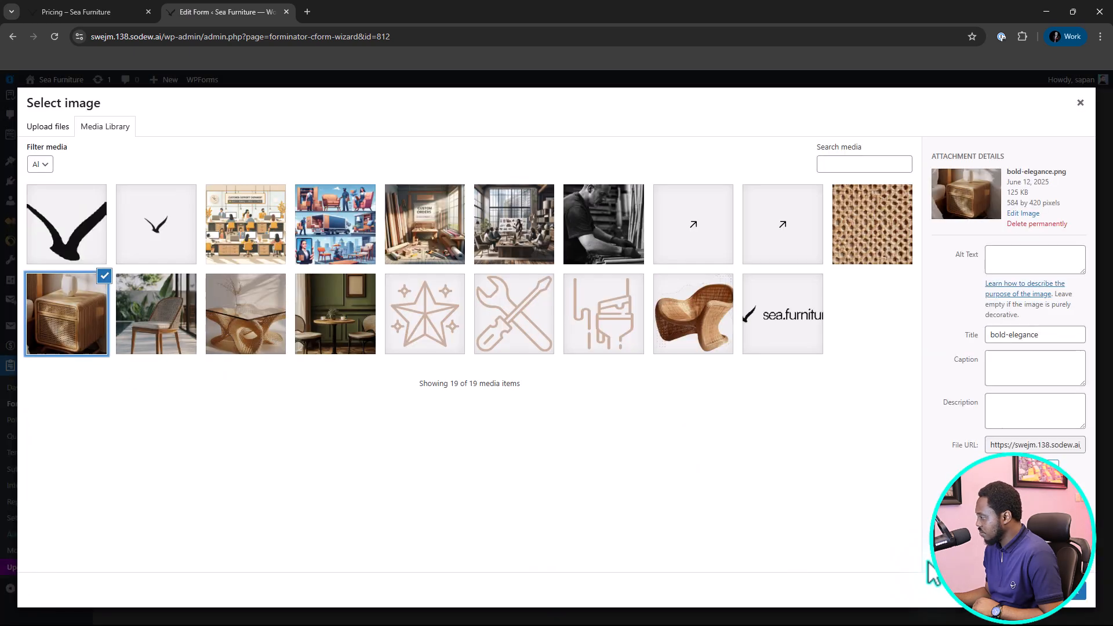
pyautogui.click(1061, 589)
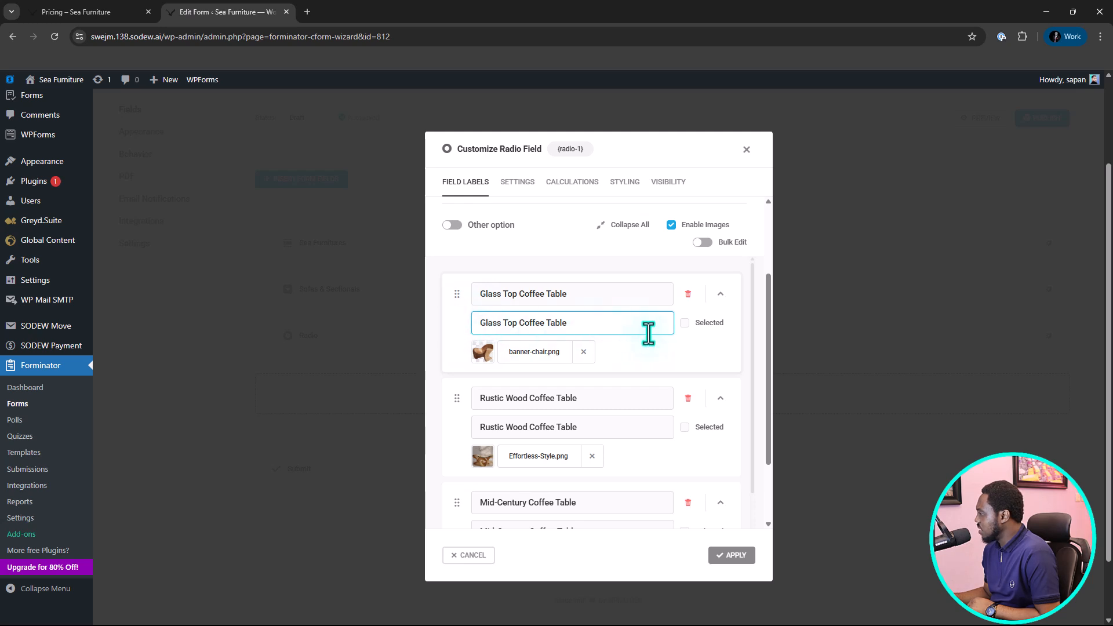
# Make Glass Top Coffee Table the preselected option and apply the Radio field.
pyautogui.click(686, 325)
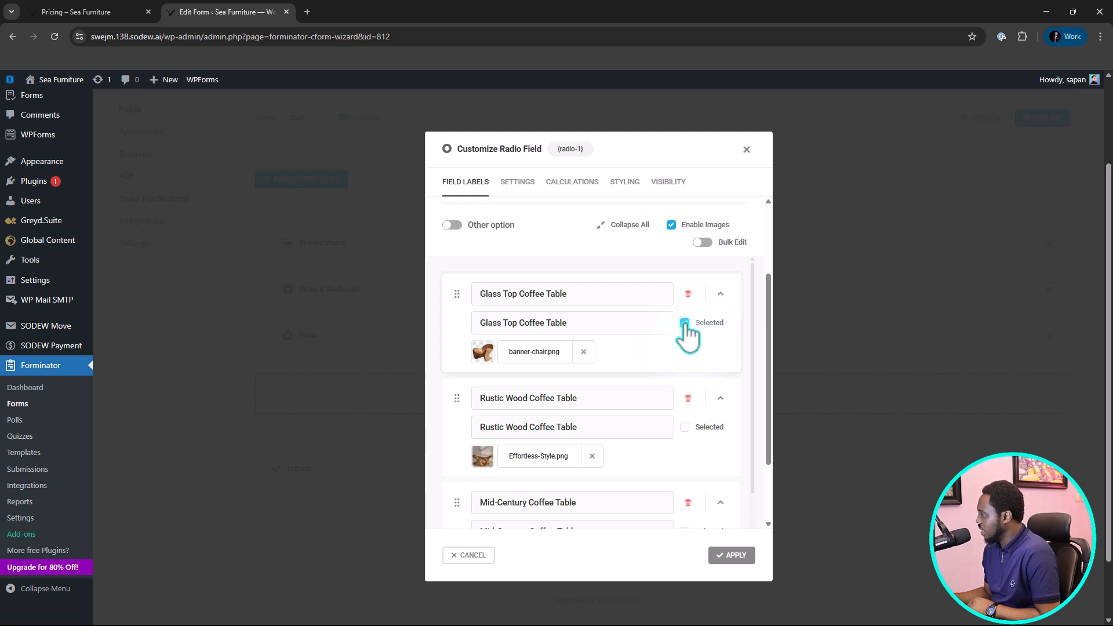
pyautogui.click(732, 555)
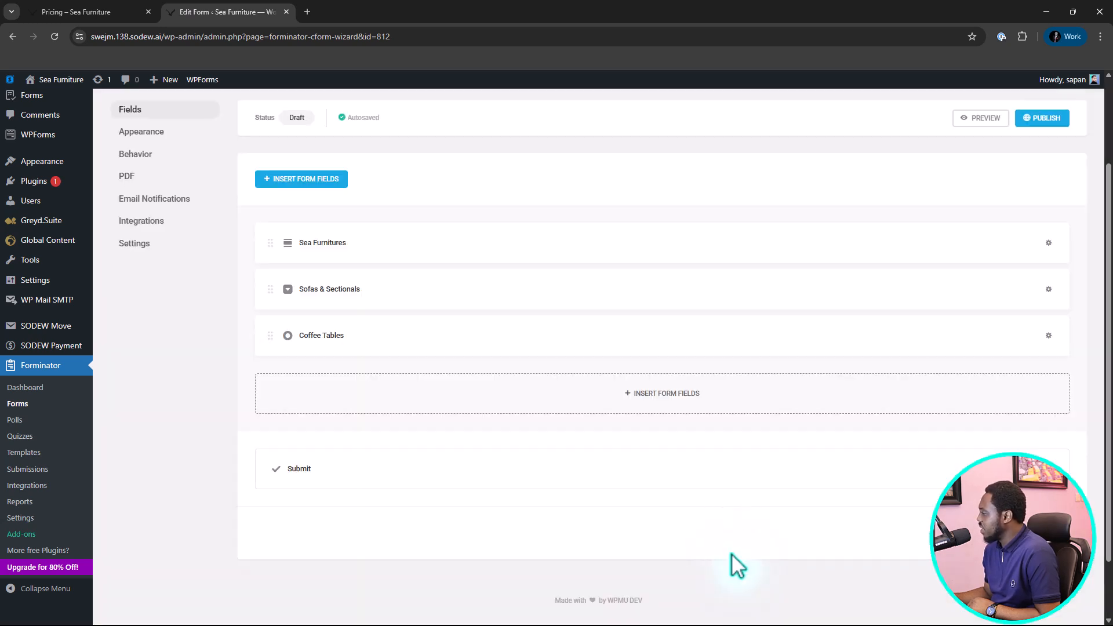
# Preview the form, try the Coffee Tables image choices and the Sofas & Sectionals dropdown, and close the preview.
pyautogui.click(986, 119)
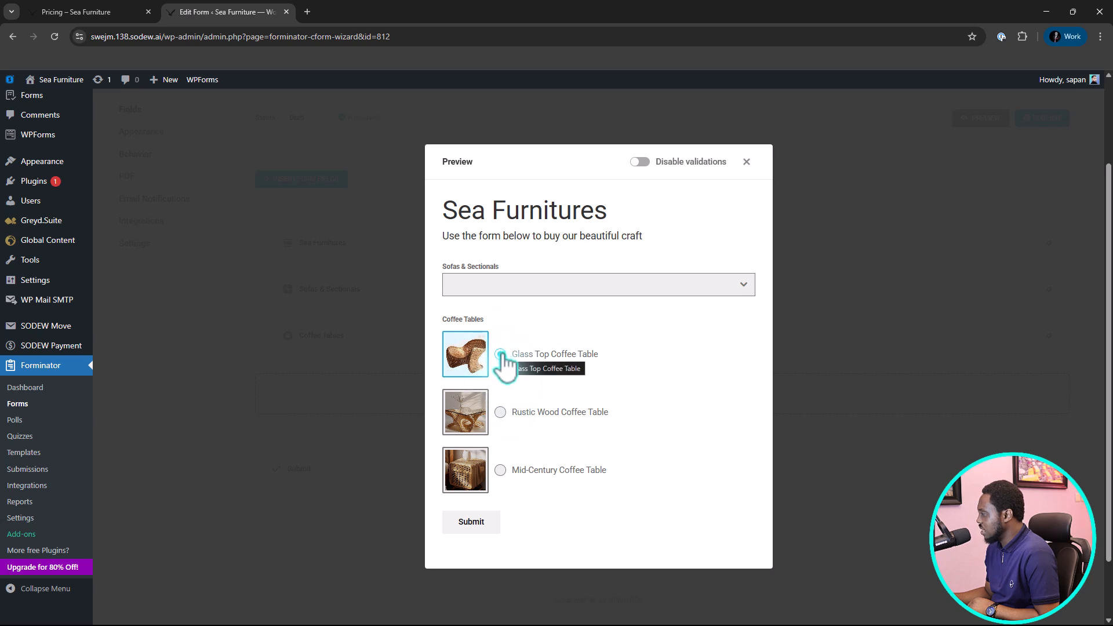
pyautogui.click(501, 413)
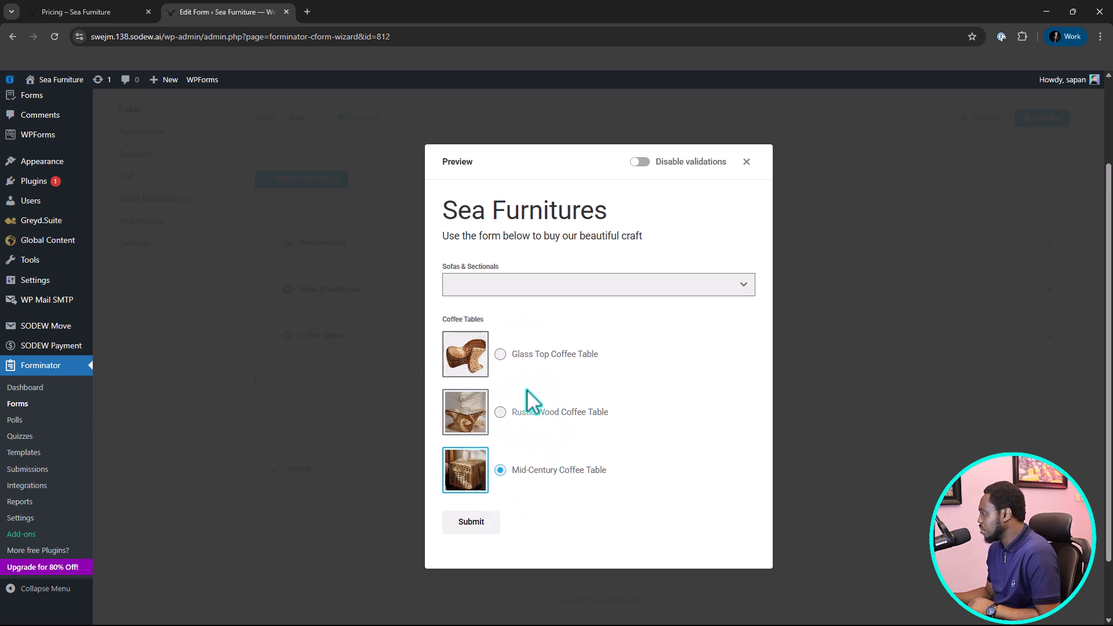
pyautogui.click(603, 279)
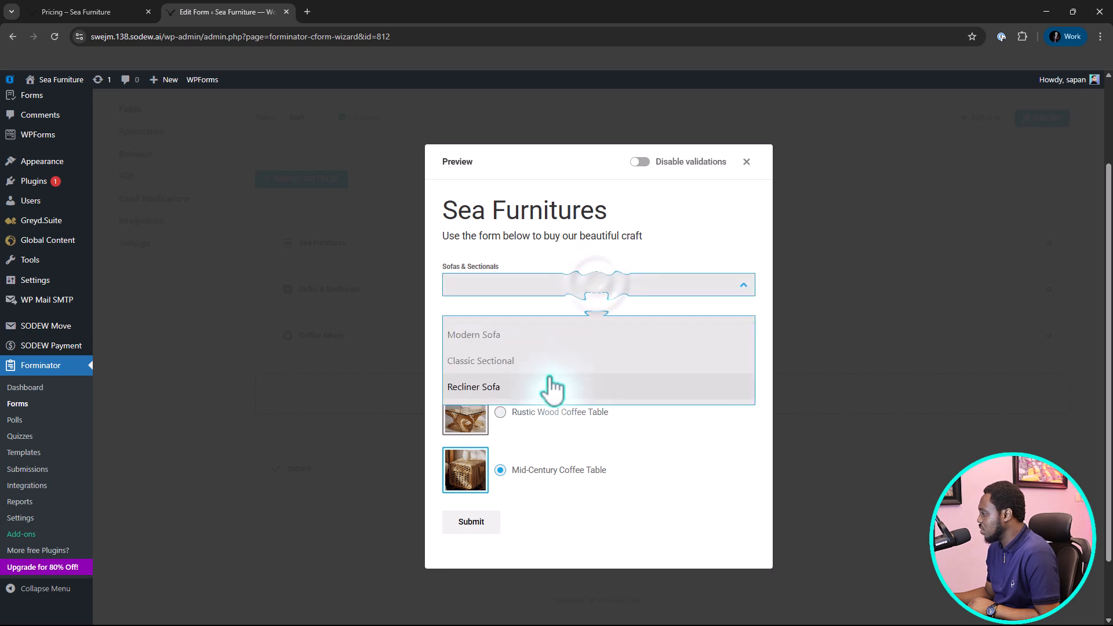
pyautogui.click(677, 286)
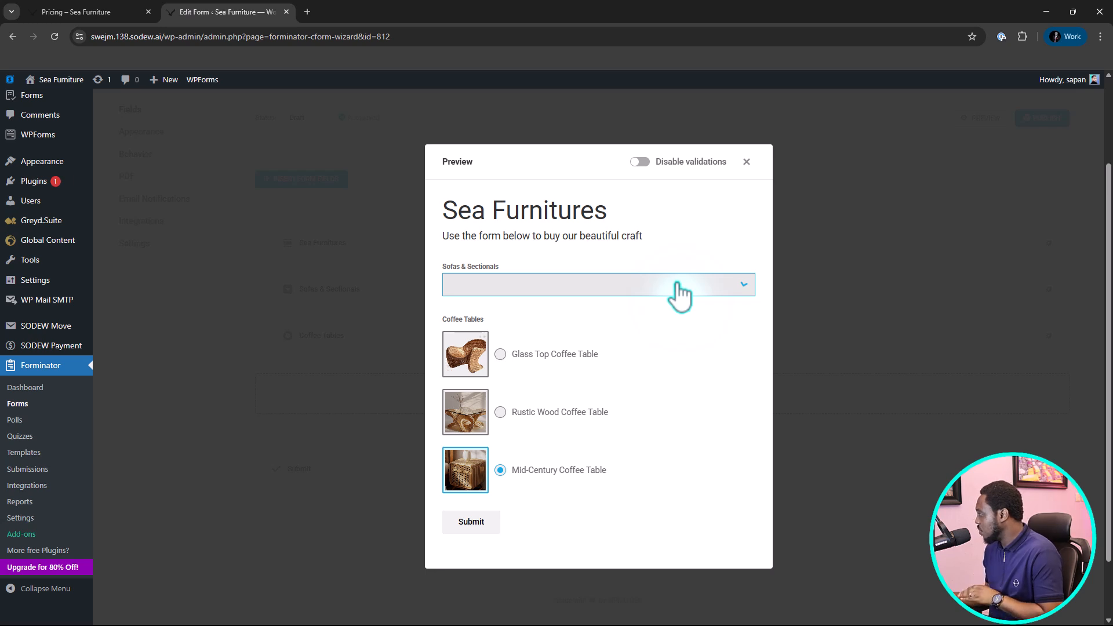
pyautogui.click(747, 162)
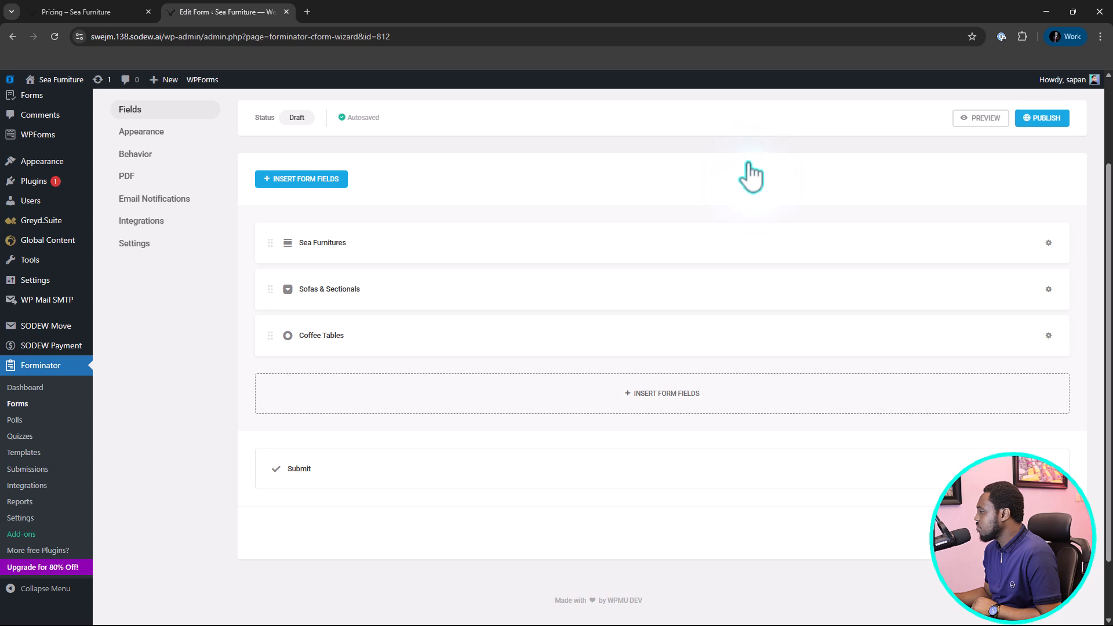
# Insert a Page Break field beneath Coffee Tables.
pyautogui.click(691, 405)
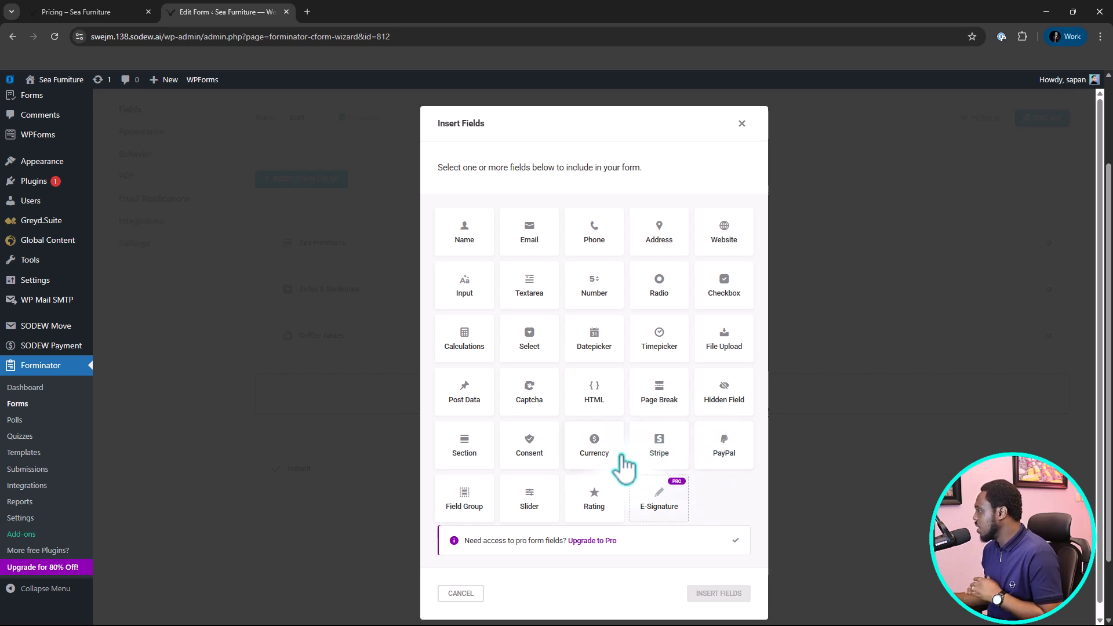
pyautogui.click(743, 124)
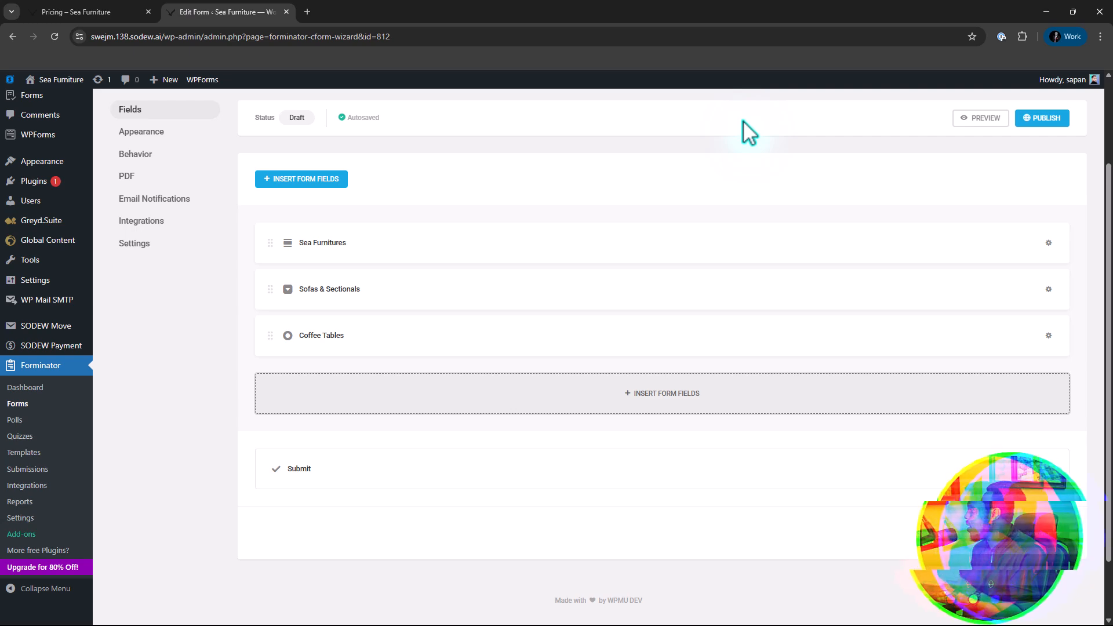
pyautogui.click(661, 405)
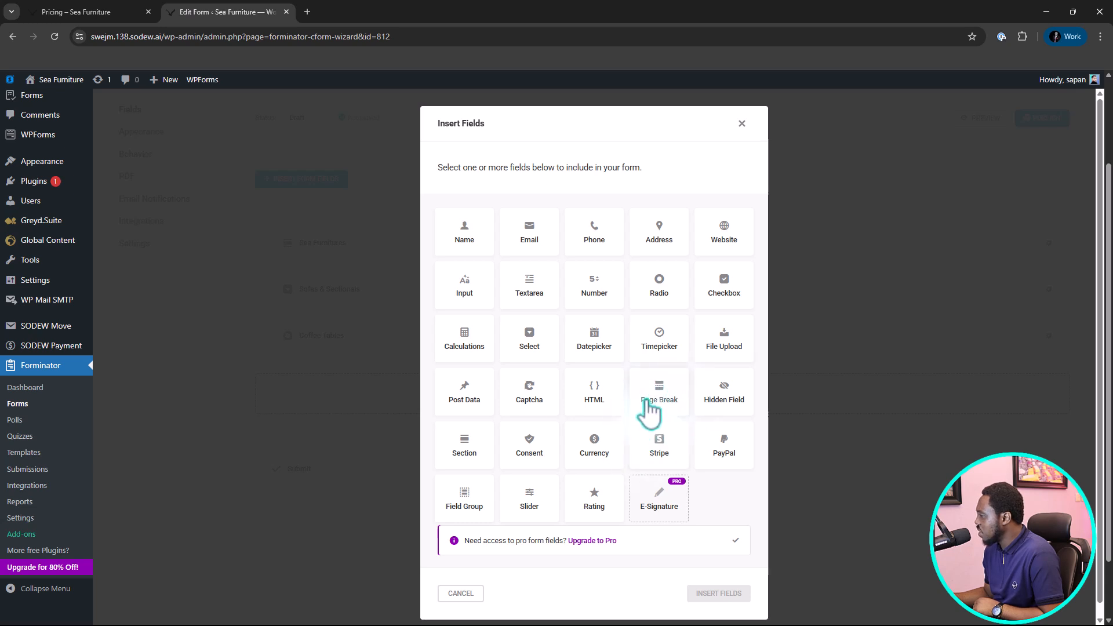
pyautogui.click(655, 401)
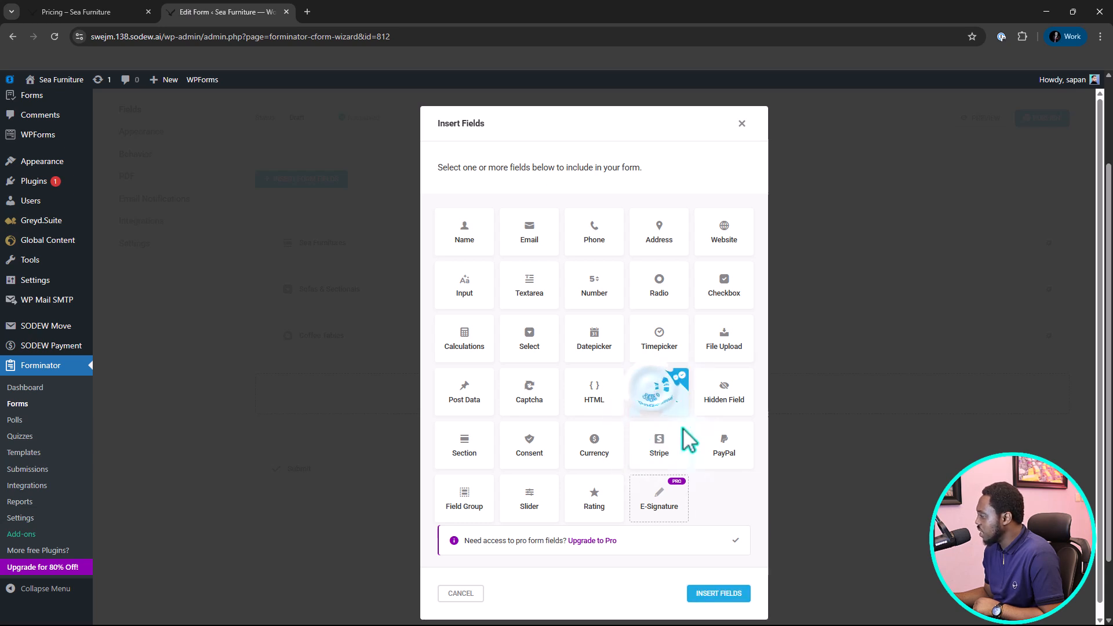
pyautogui.click(722, 594)
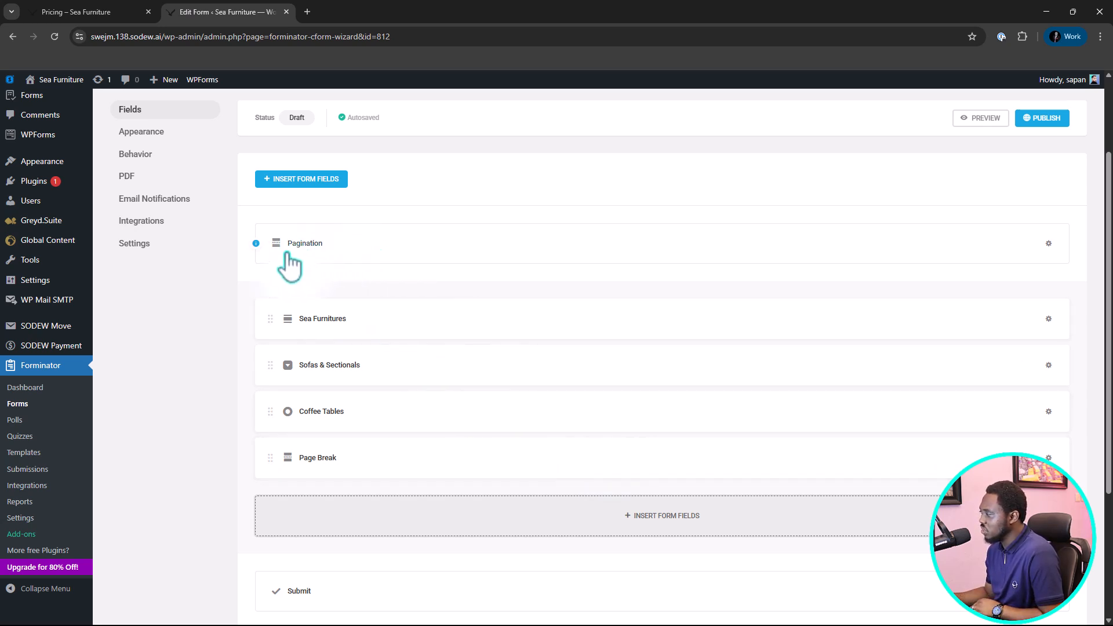
# Insert a Name field beneath the Page Break.
pyautogui.scroll(-1, 437, 373)
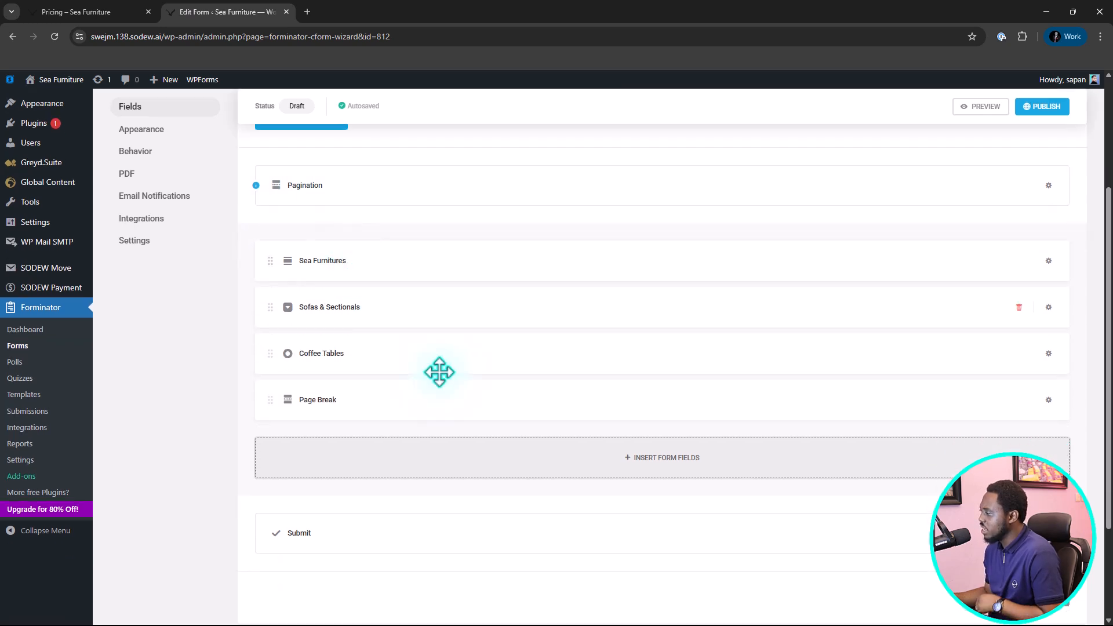
pyautogui.click(657, 461)
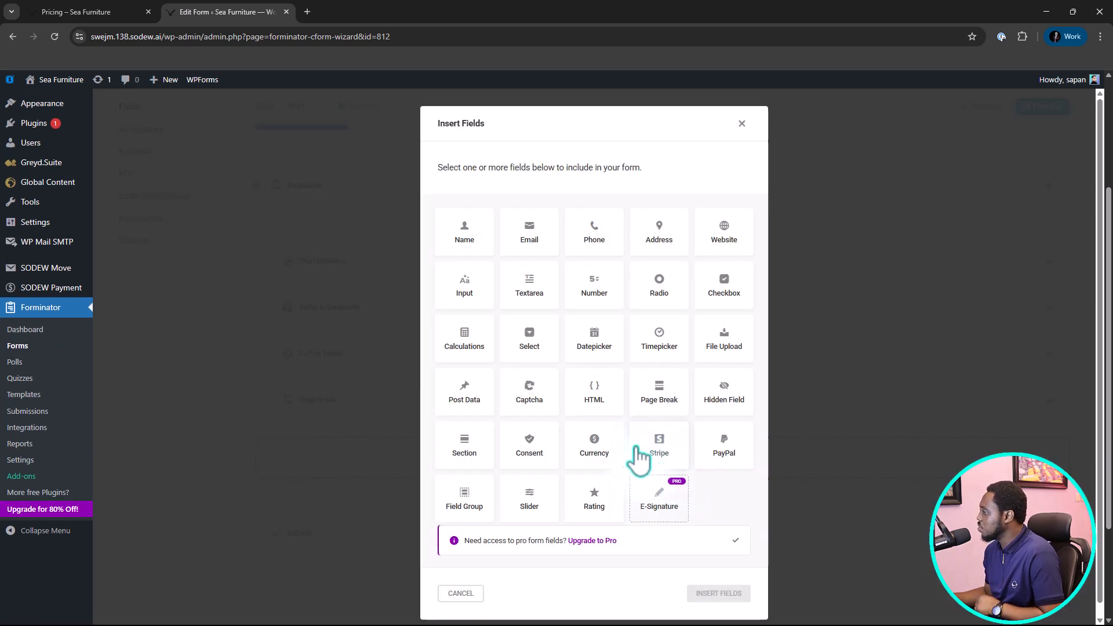
pyautogui.click(466, 232)
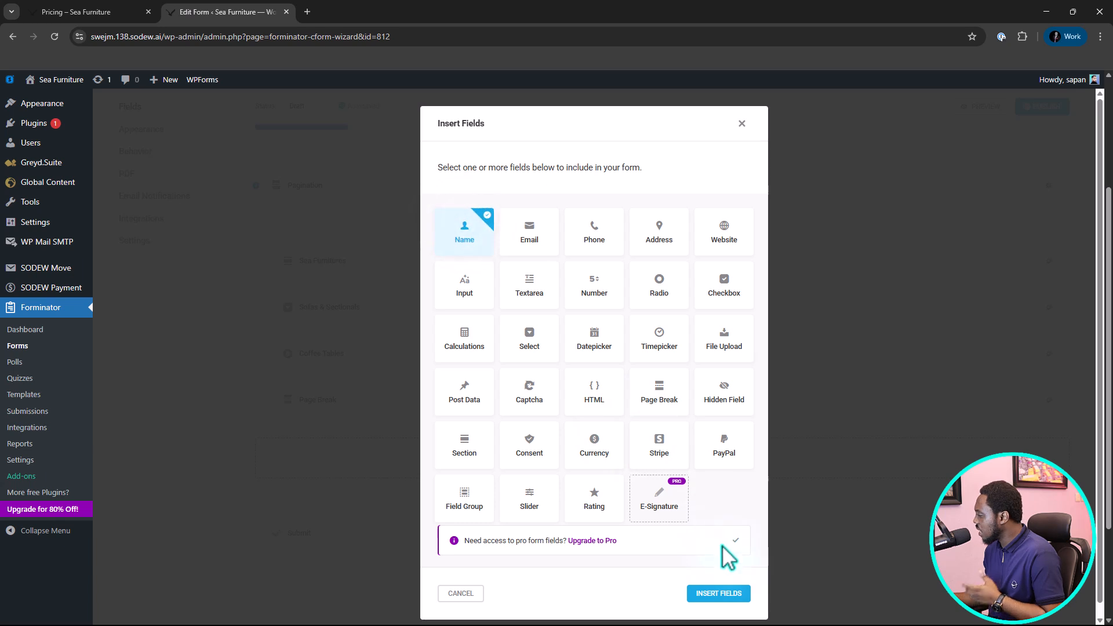
pyautogui.click(728, 593)
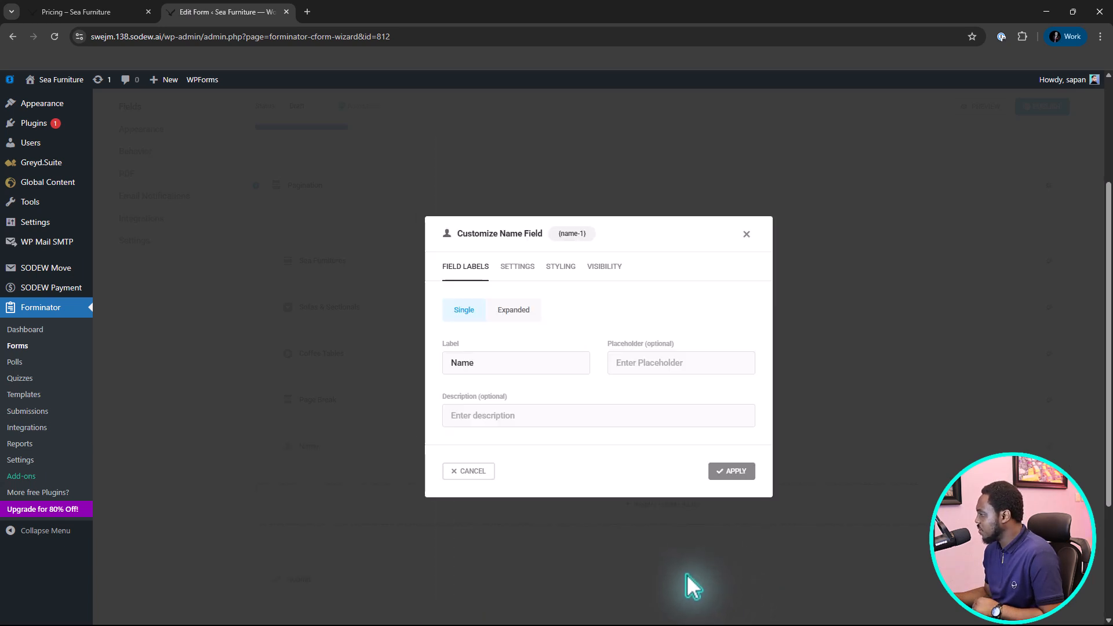
# Switch the Name field to the Expanded layout, disable Prefix and Middle Name, and apply the field.
pyautogui.click(523, 313)
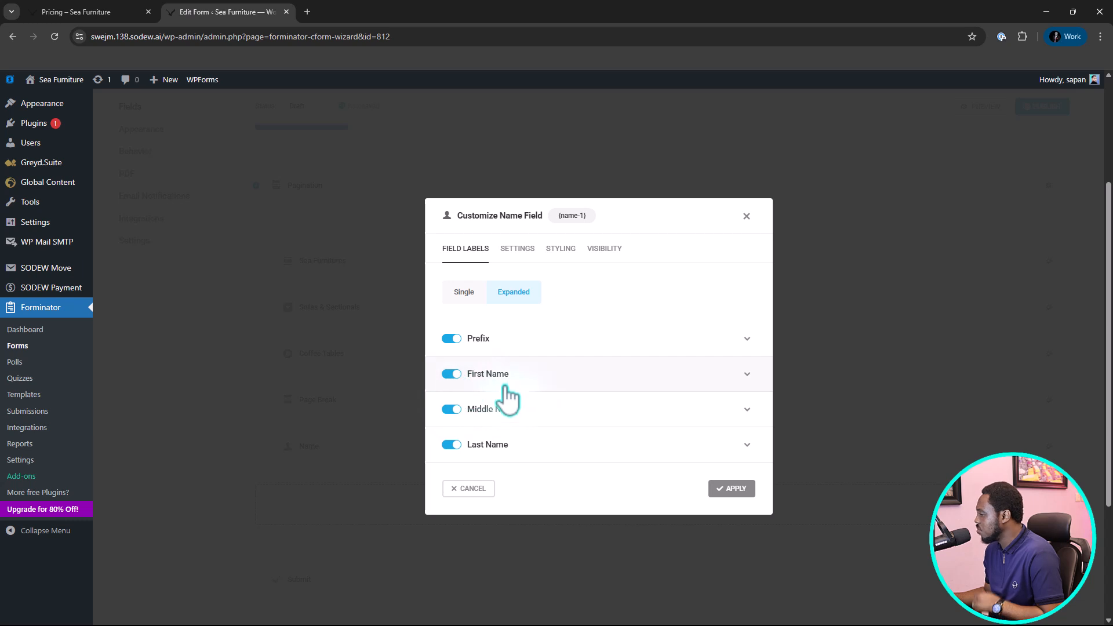
pyautogui.click(447, 340)
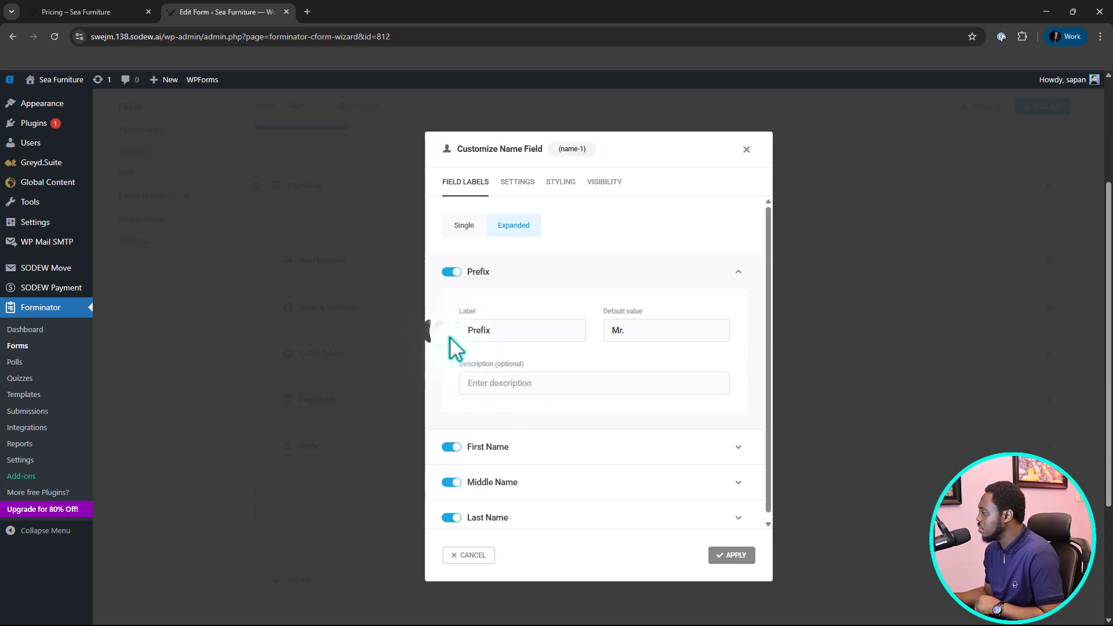
pyautogui.click(451, 272)
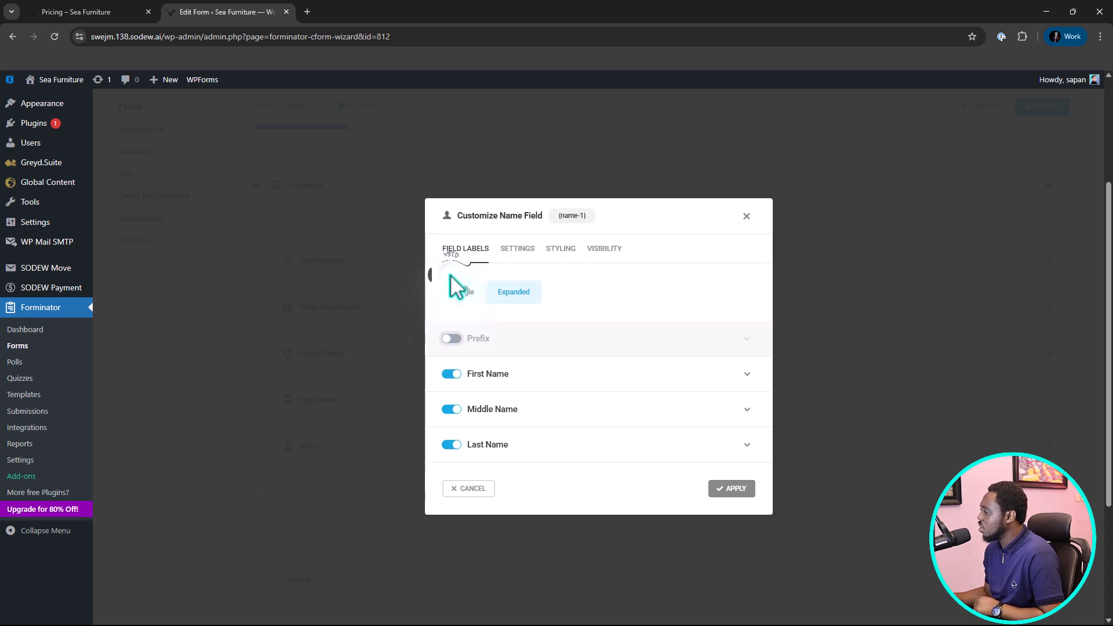
pyautogui.click(451, 410)
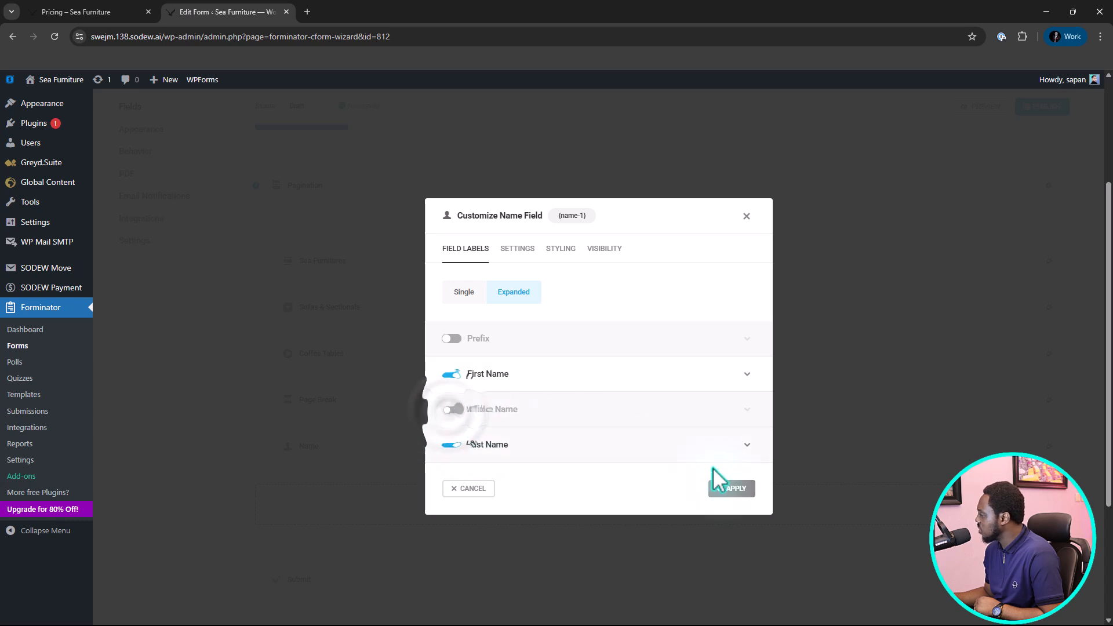
pyautogui.click(730, 488)
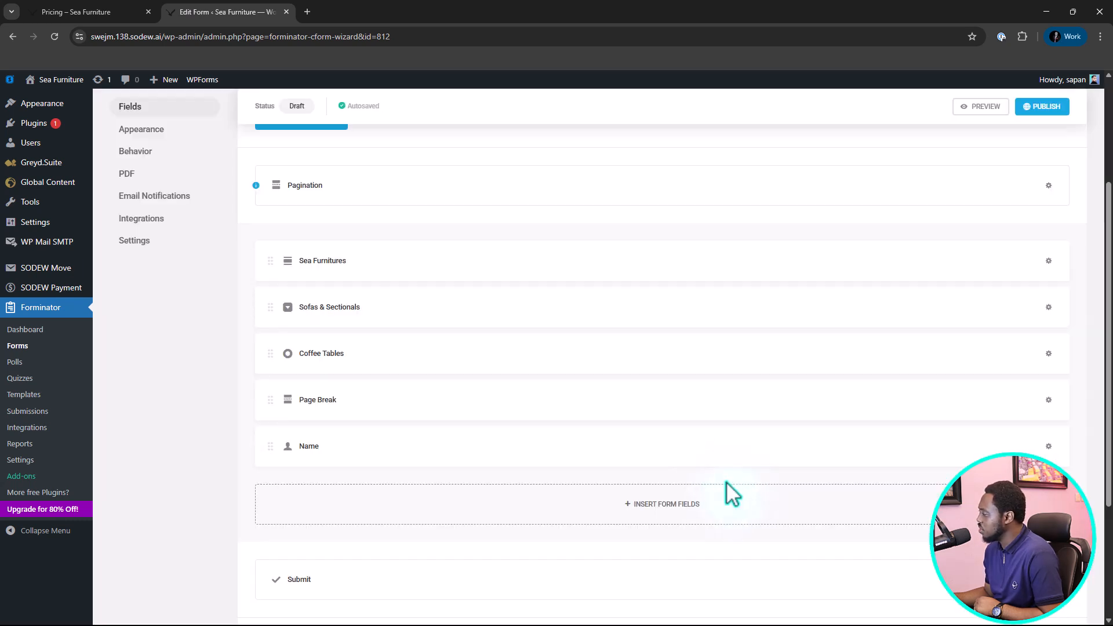
# Insert an Email field beneath Name with Confirm Email enabled, and apply it.
pyautogui.click(649, 506)
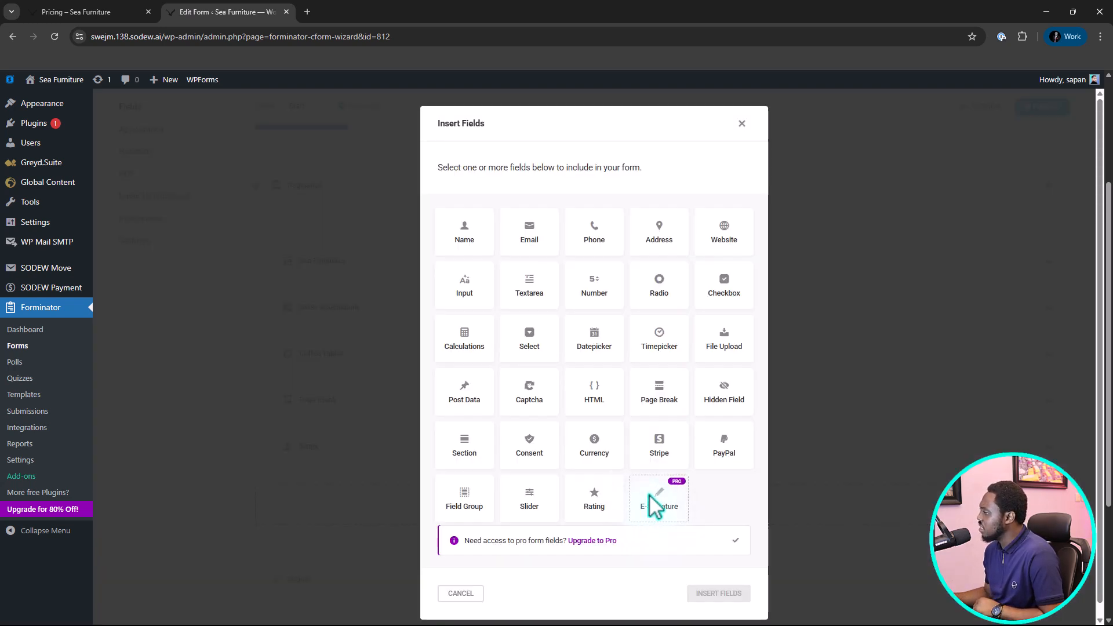
pyautogui.click(535, 239)
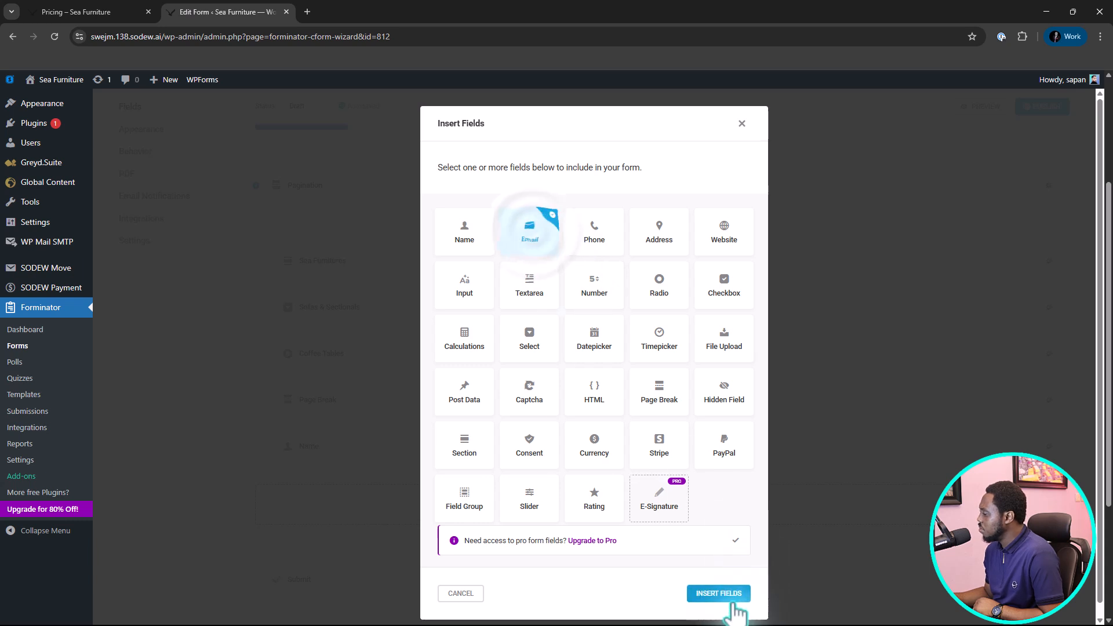
pyautogui.click(734, 605)
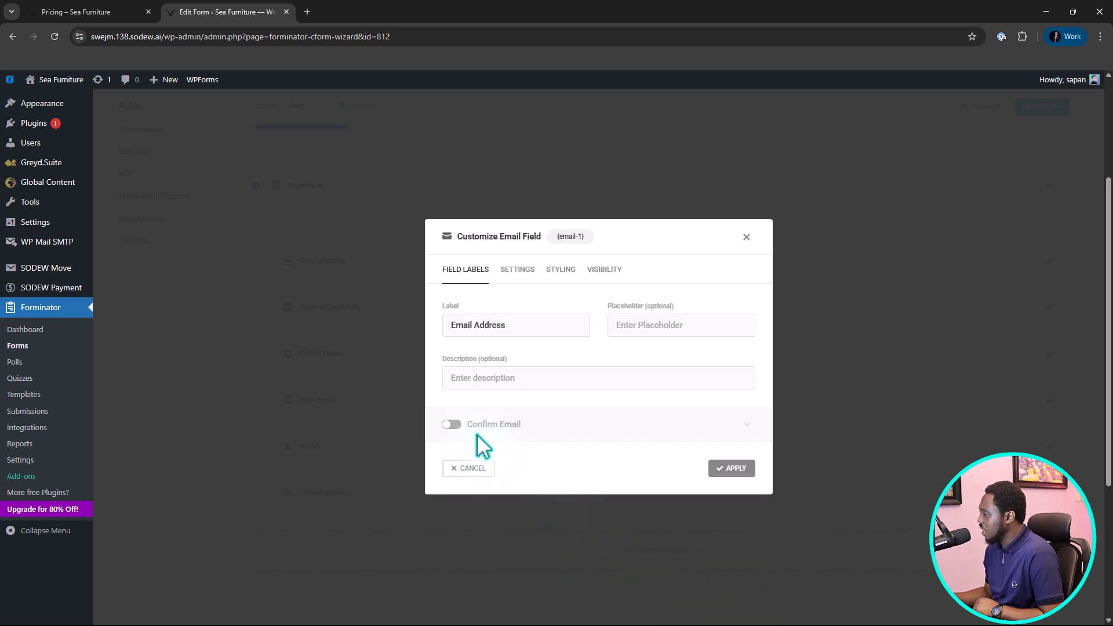
pyautogui.click(454, 424)
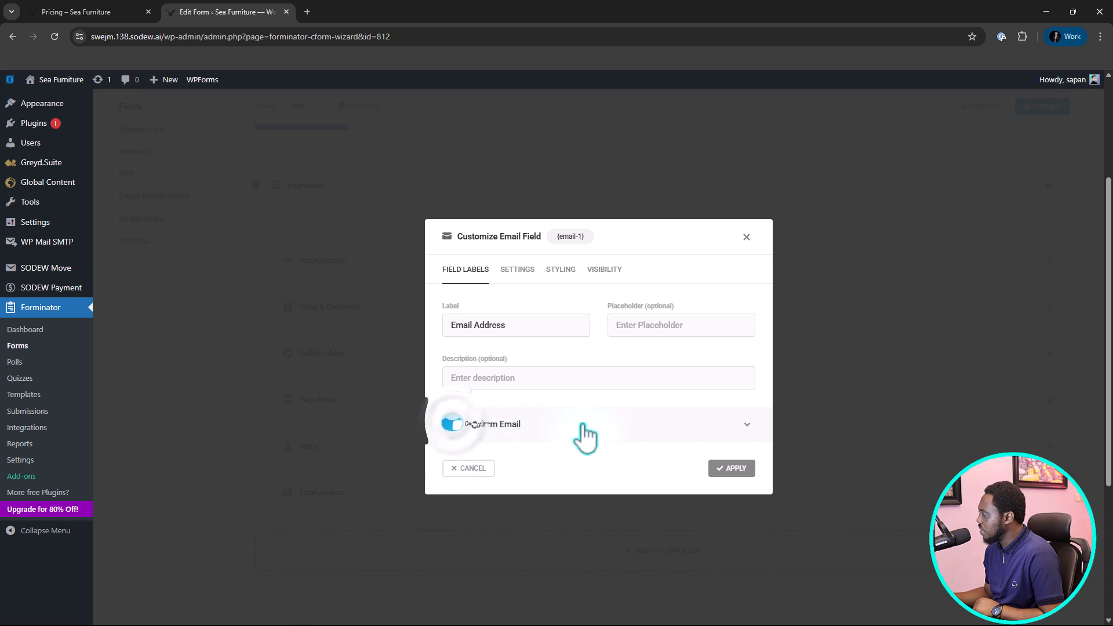
pyautogui.click(732, 470)
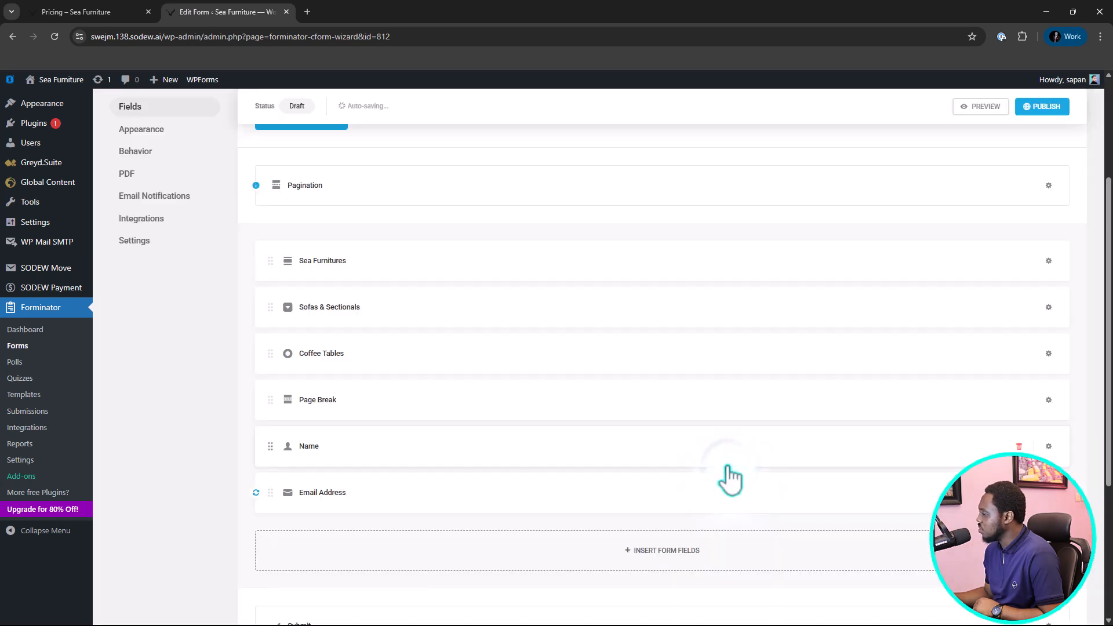
# Insert a Phone field beneath Email Address and apply it with its default labels.
pyautogui.click(686, 560)
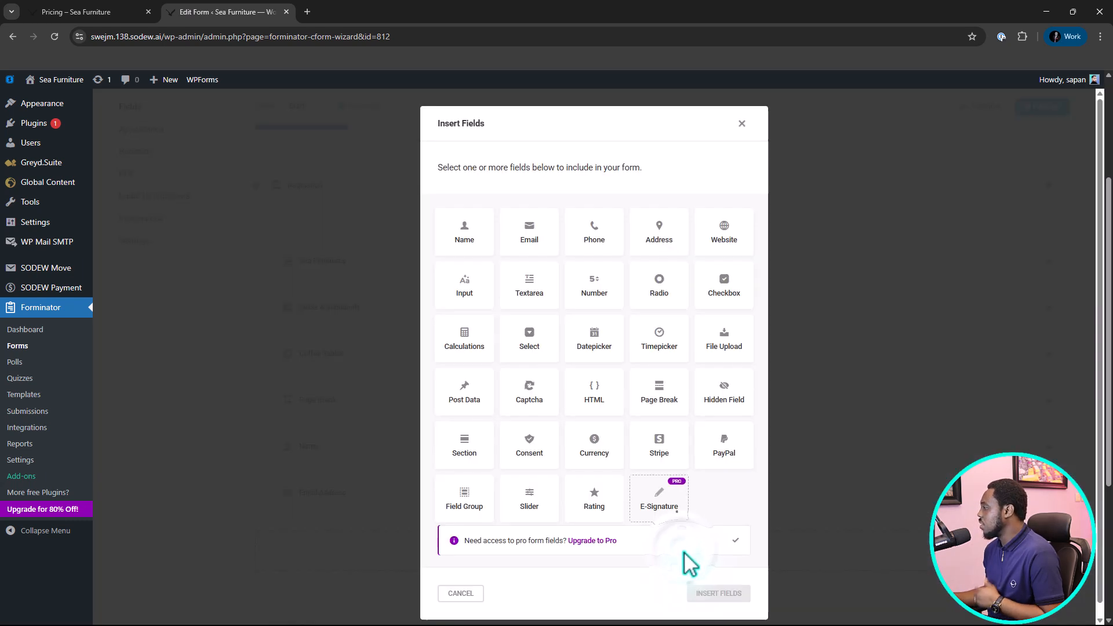
pyautogui.click(596, 239)
pyautogui.click(716, 592)
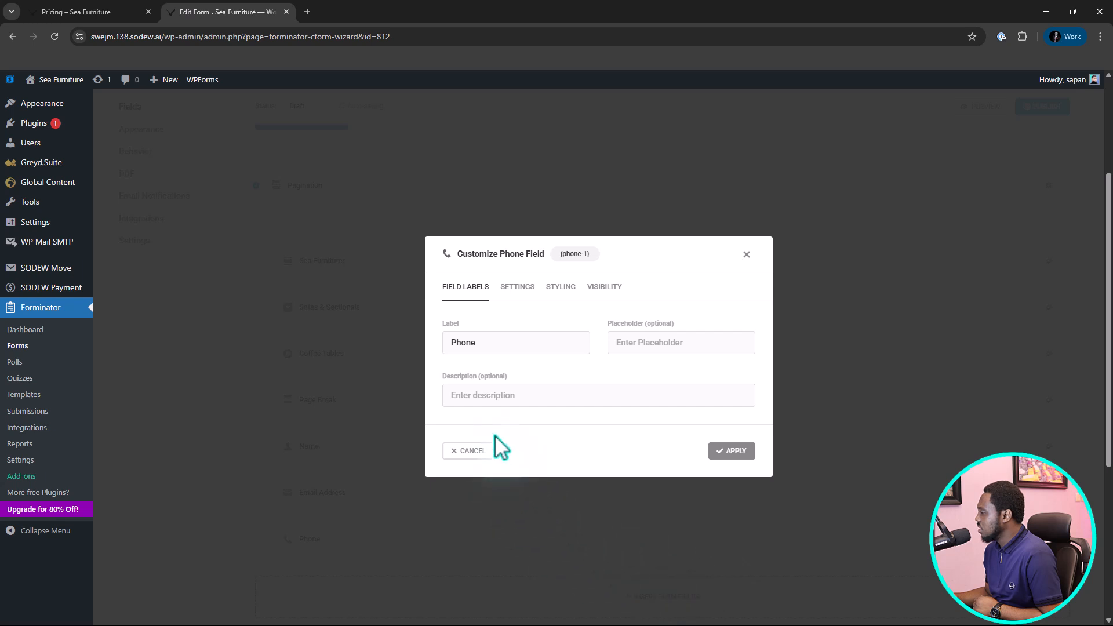
pyautogui.click(733, 453)
# Insert an Address field beneath Phone and apply it with all its default subfields enabled.
pyautogui.scroll(-1, 734, 464)
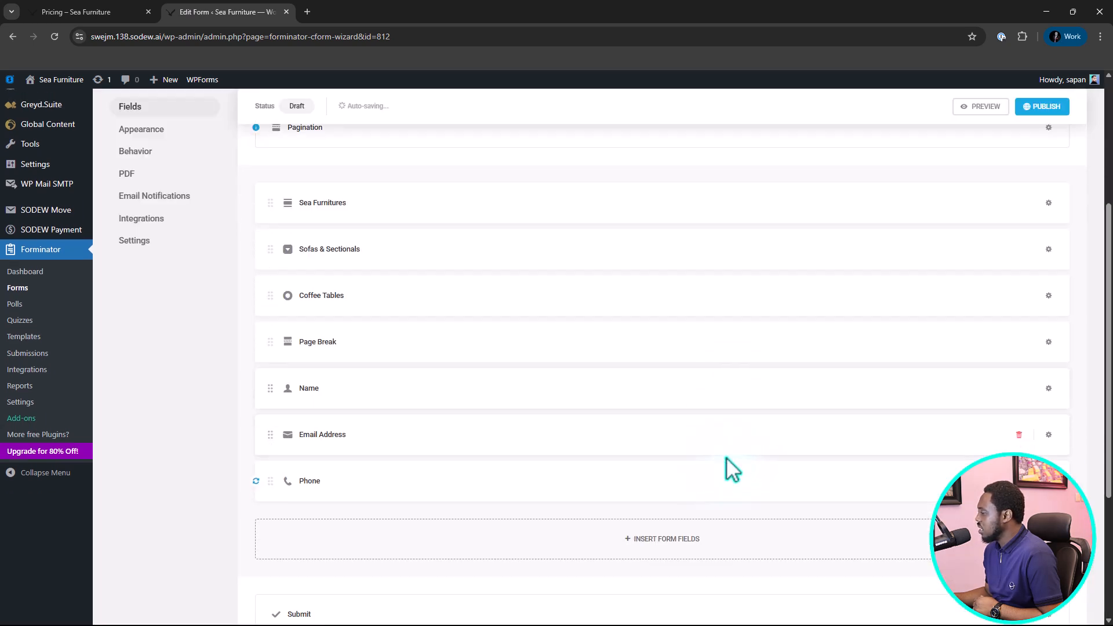
pyautogui.click(667, 552)
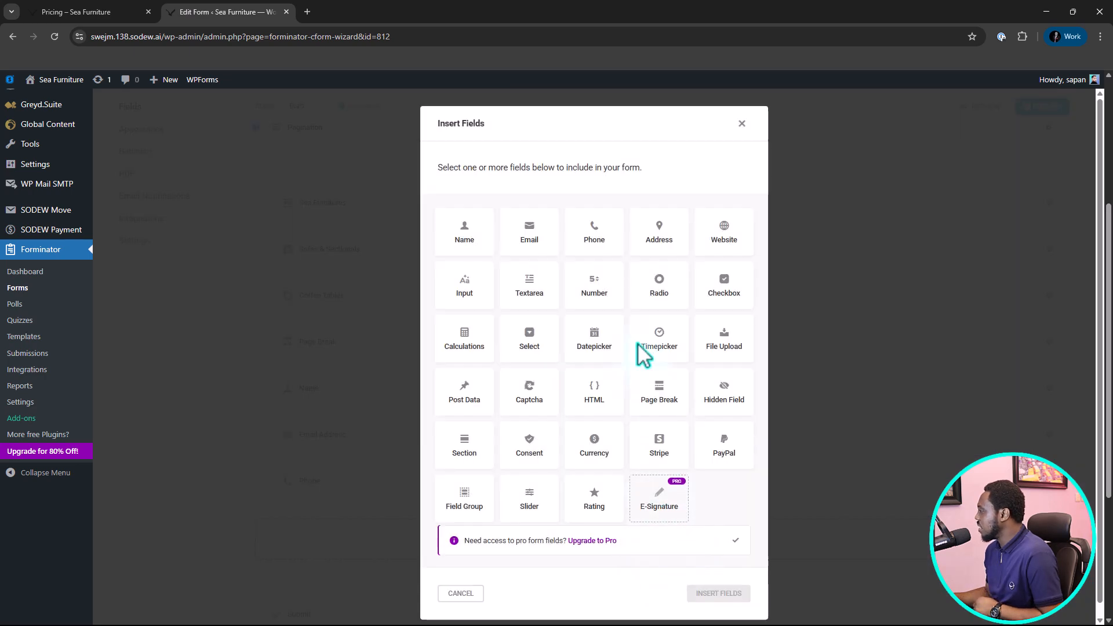
pyautogui.click(664, 235)
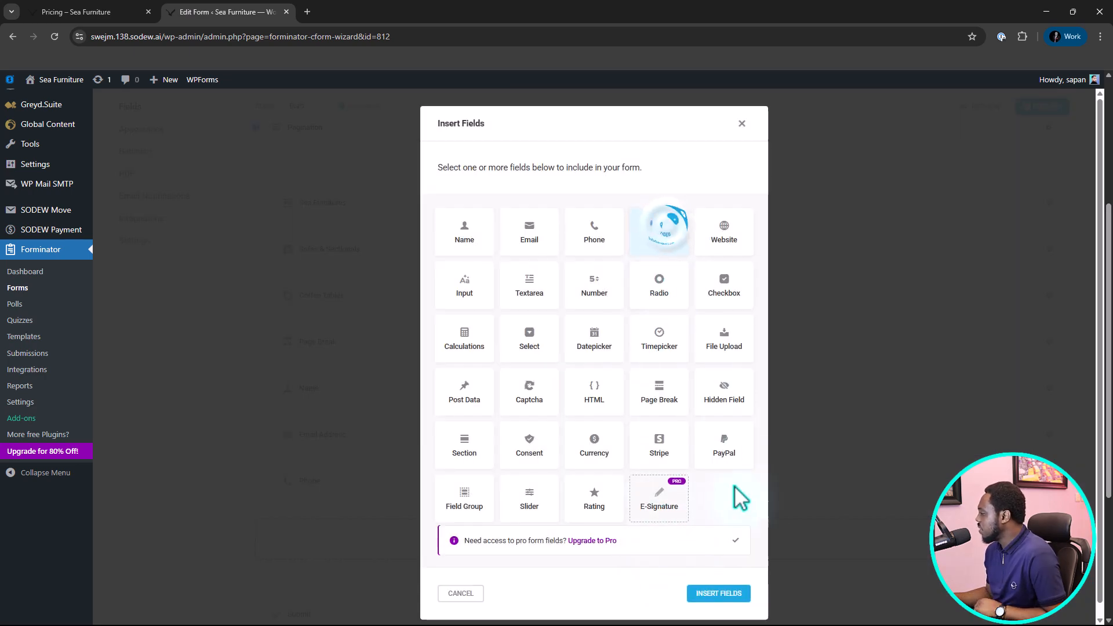
pyautogui.click(731, 597)
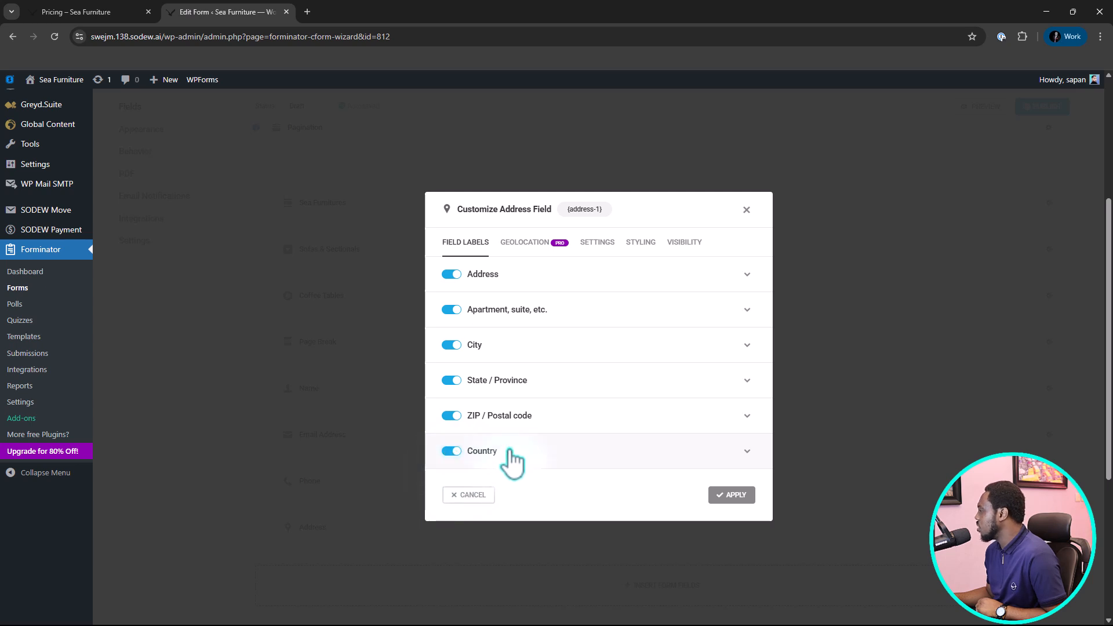
pyautogui.click(743, 502)
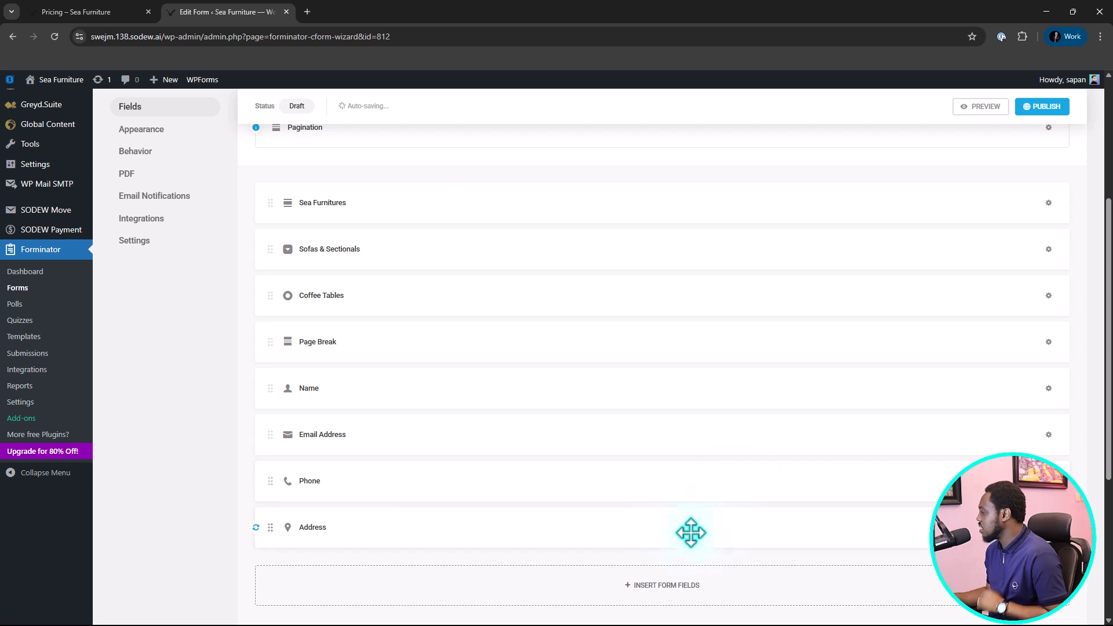
# Insert a Datepicker field beneath Address, set its date format to d-m-Y, and apply it.
pyautogui.click(649, 585)
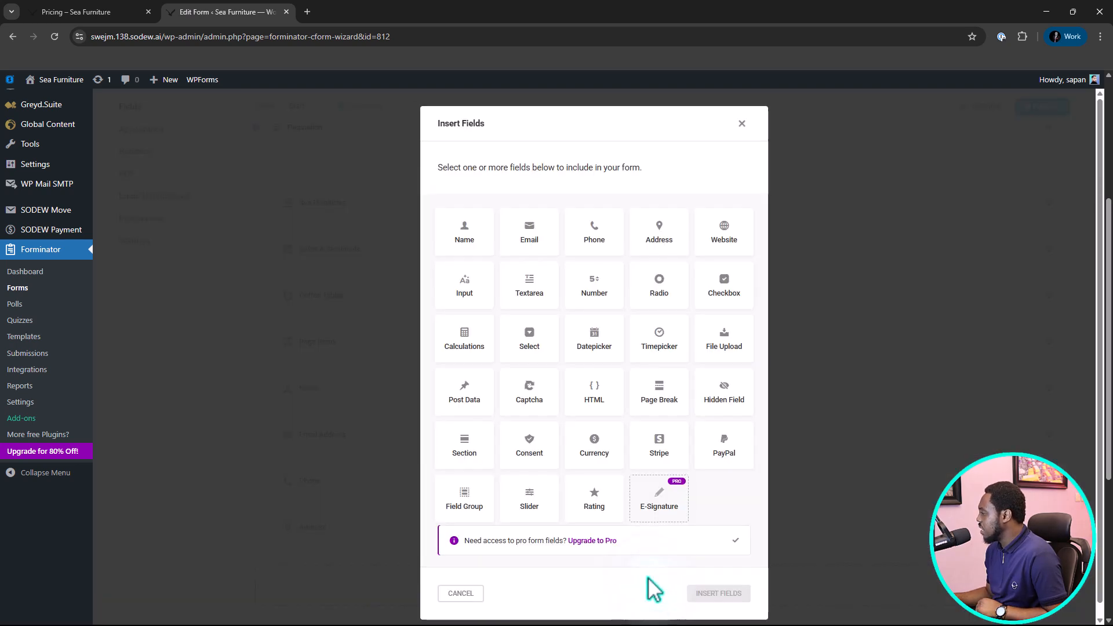
pyautogui.click(594, 342)
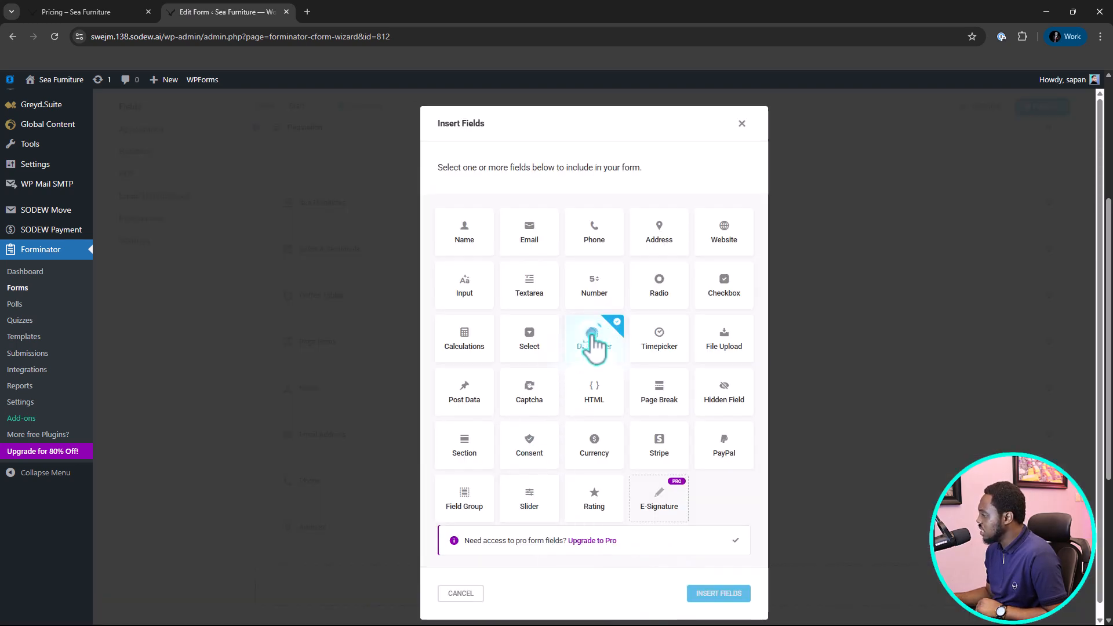
pyautogui.click(719, 593)
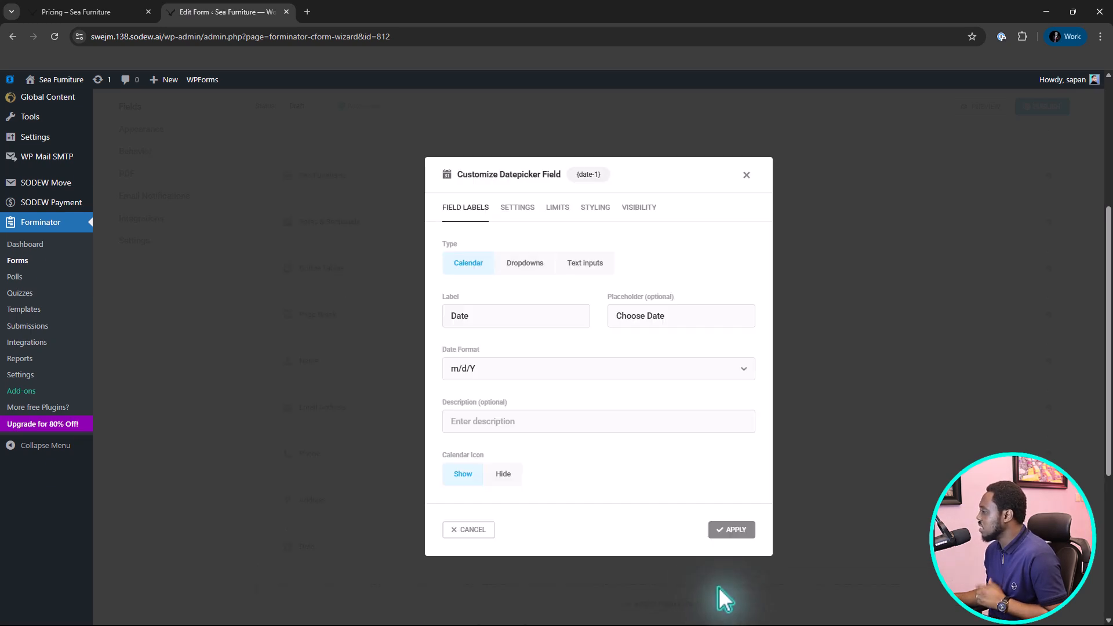
pyautogui.click(489, 326)
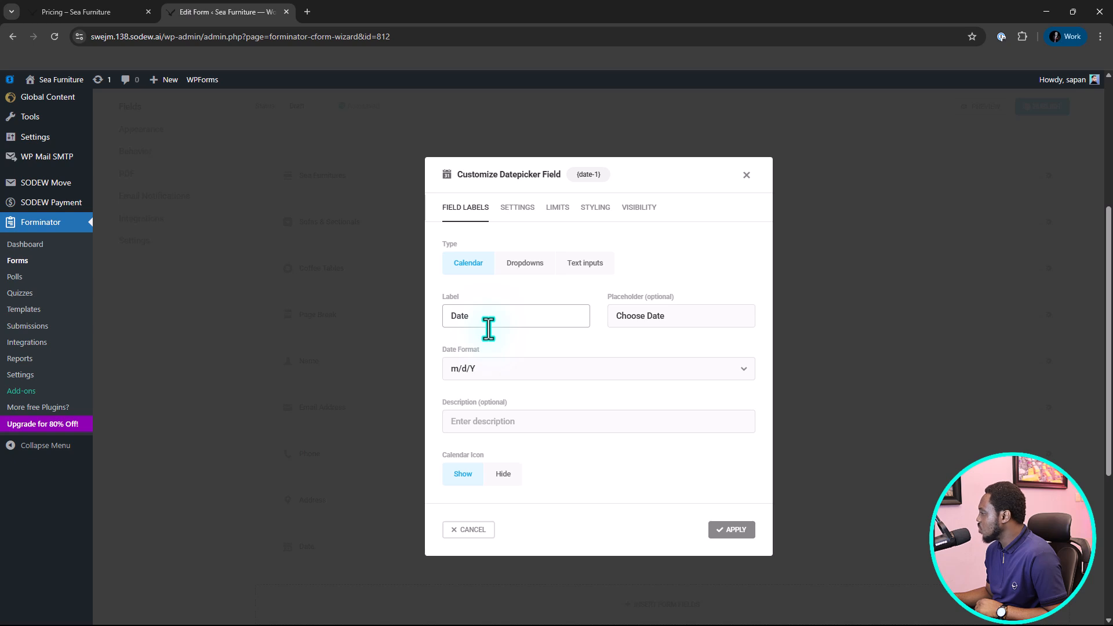
pyautogui.click(683, 316)
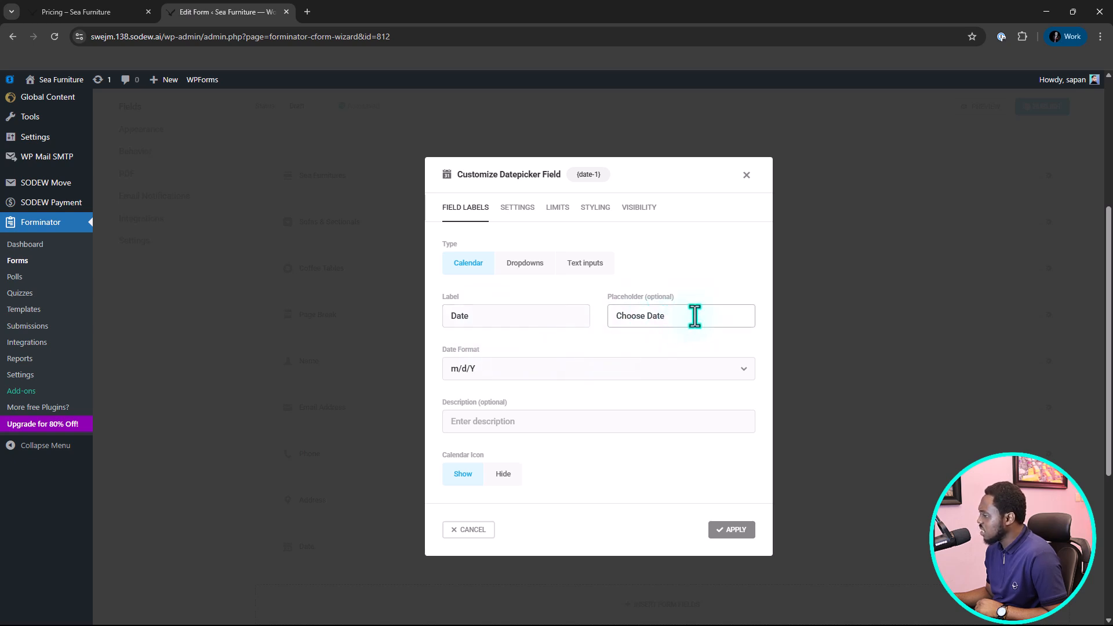
pyautogui.click(528, 371)
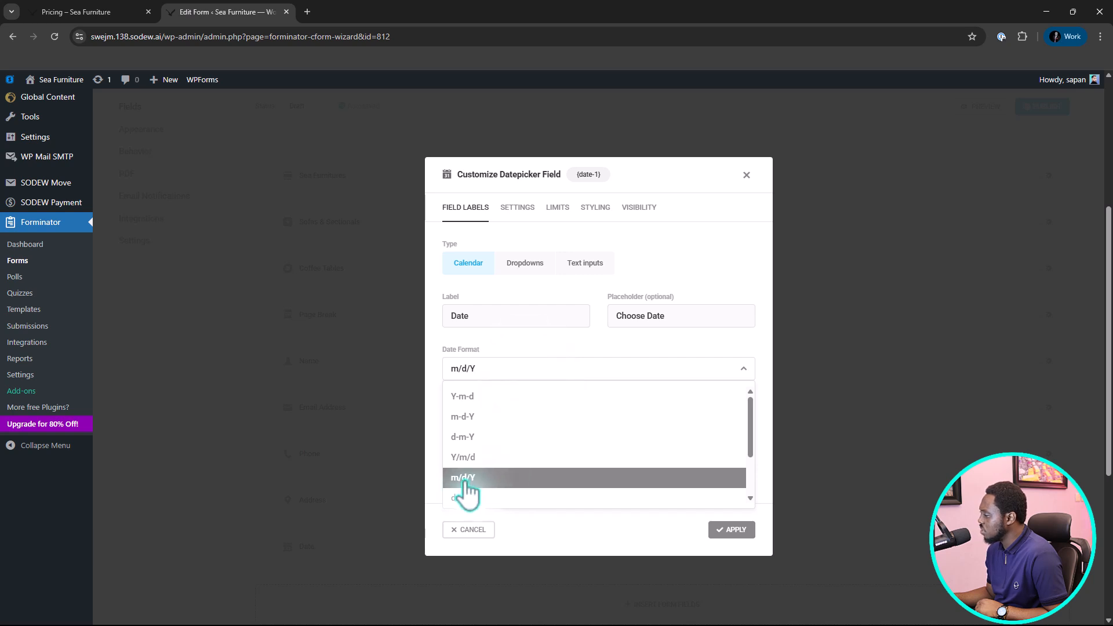
pyautogui.click(464, 442)
pyautogui.click(659, 340)
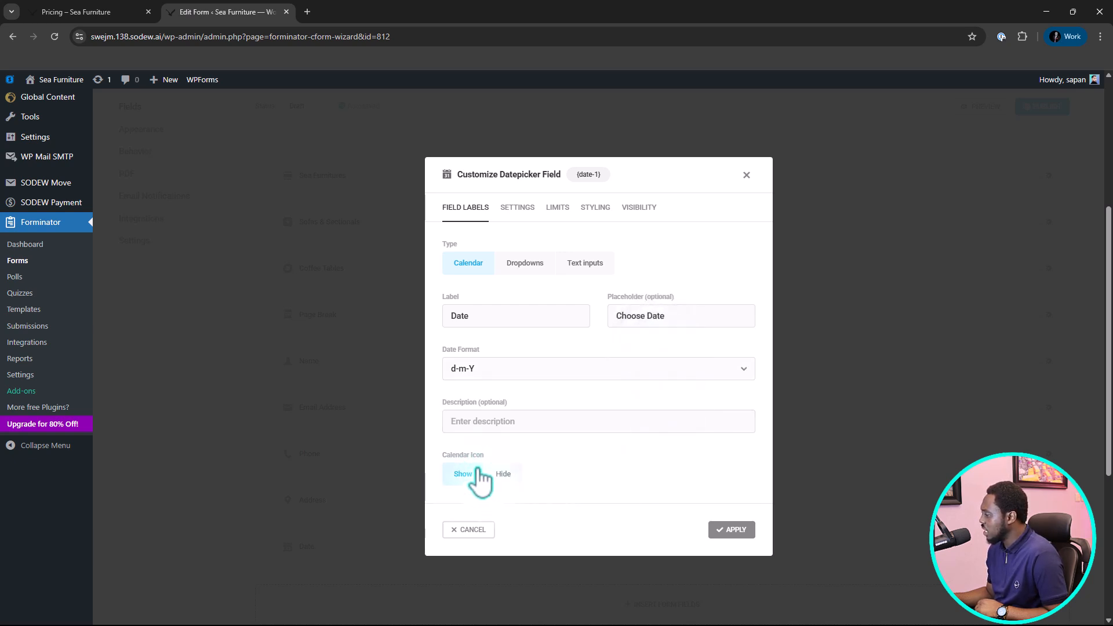
pyautogui.click(732, 532)
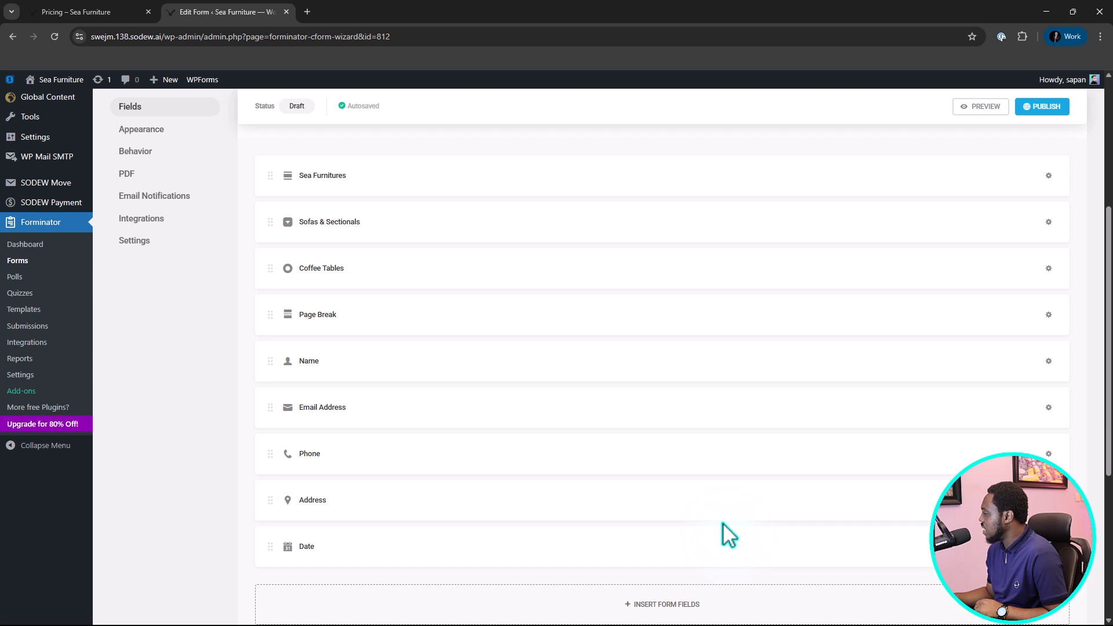
# Insert a Timepicker field beneath Date.
pyautogui.click(651, 604)
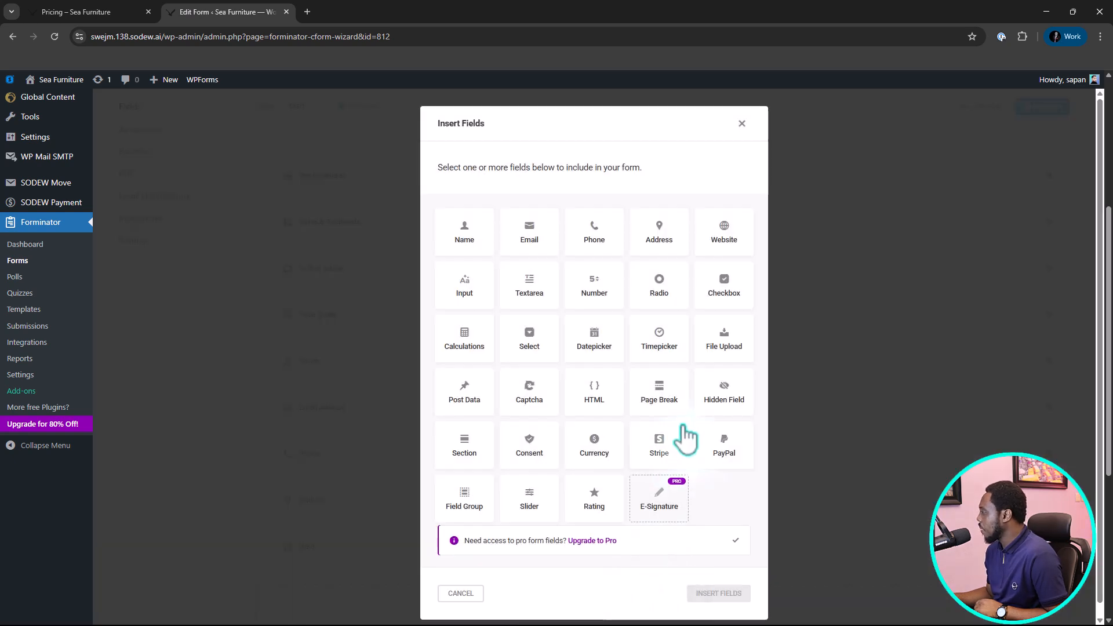
pyautogui.click(657, 357)
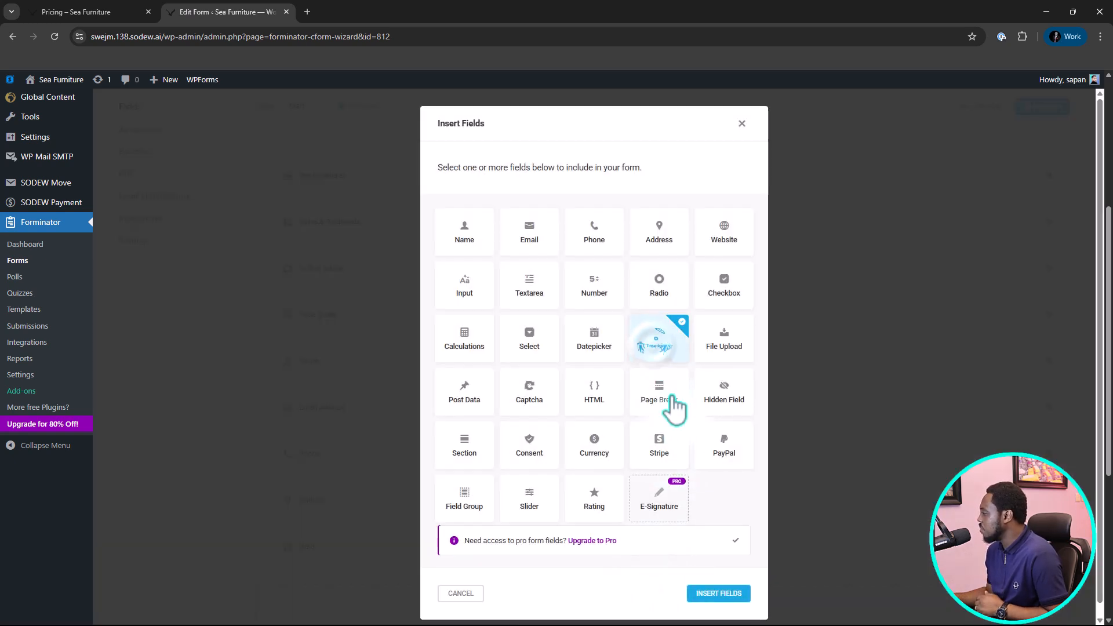
pyautogui.click(715, 595)
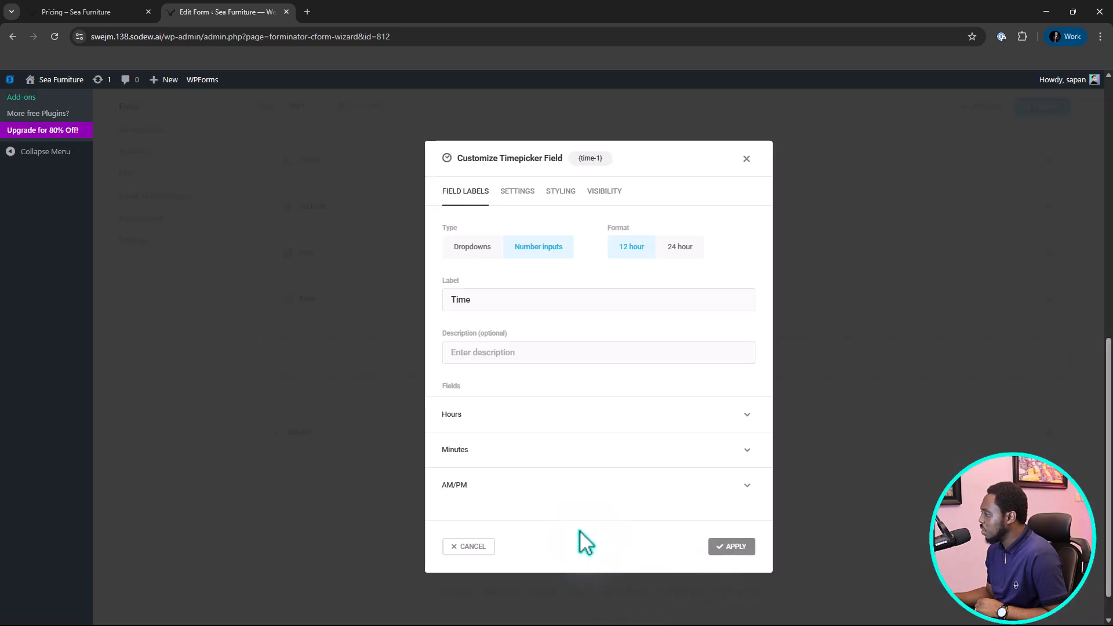
# Label the Timepicker field "Choose a convenient time", set its type to Dropdowns, and apply it.
pyautogui.click(506, 298)
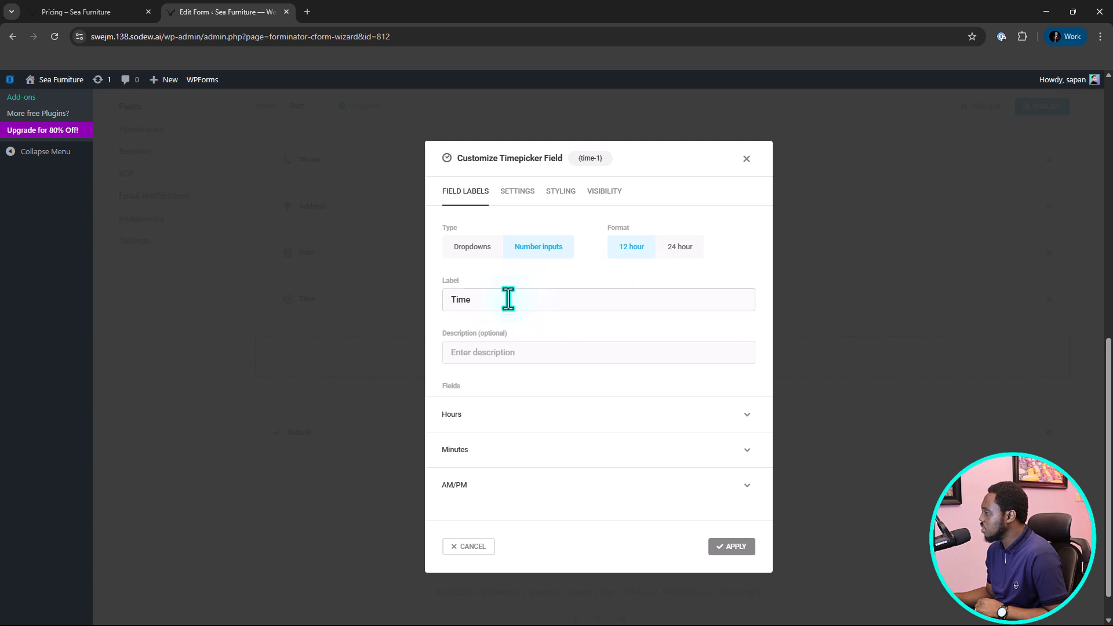
pyautogui.doubleClick(448, 298)
pyautogui.write('Choose a convenient time')
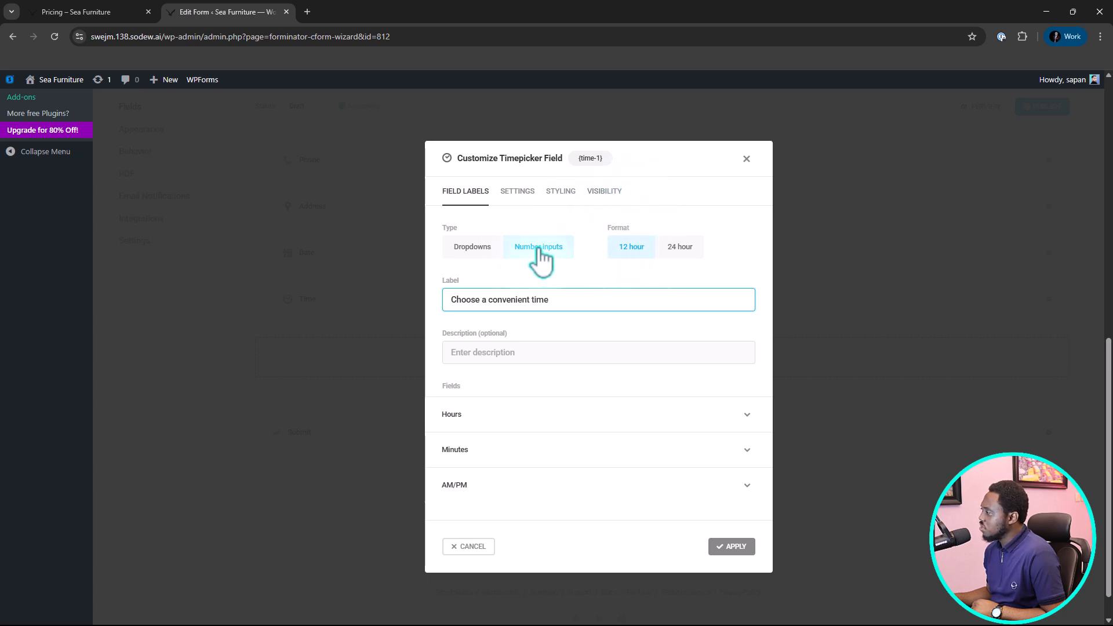
pyautogui.click(462, 247)
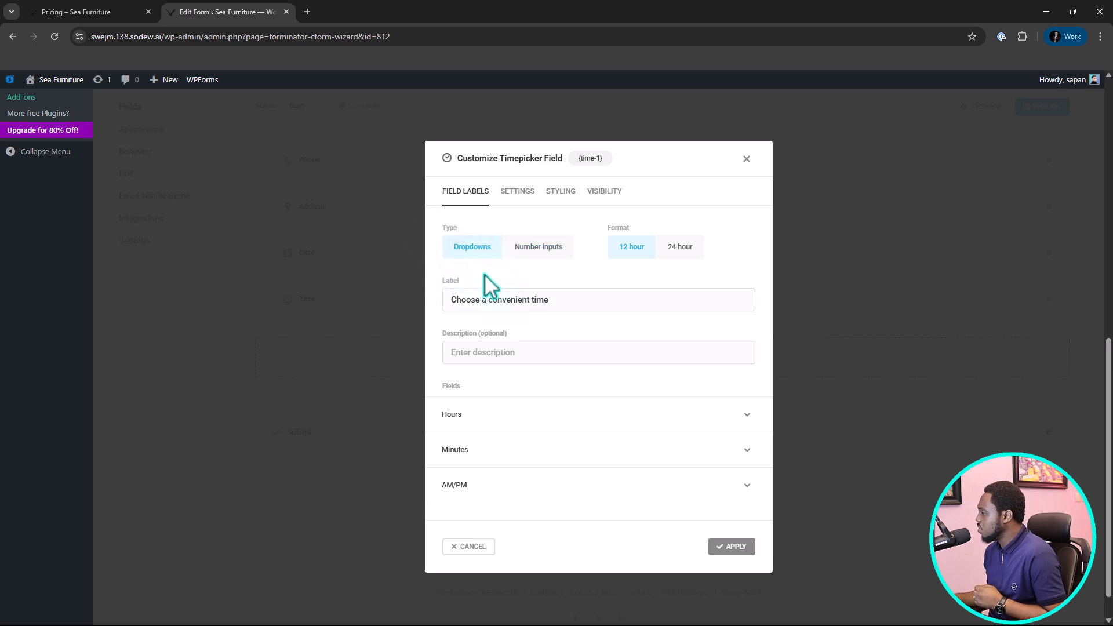
pyautogui.click(550, 423)
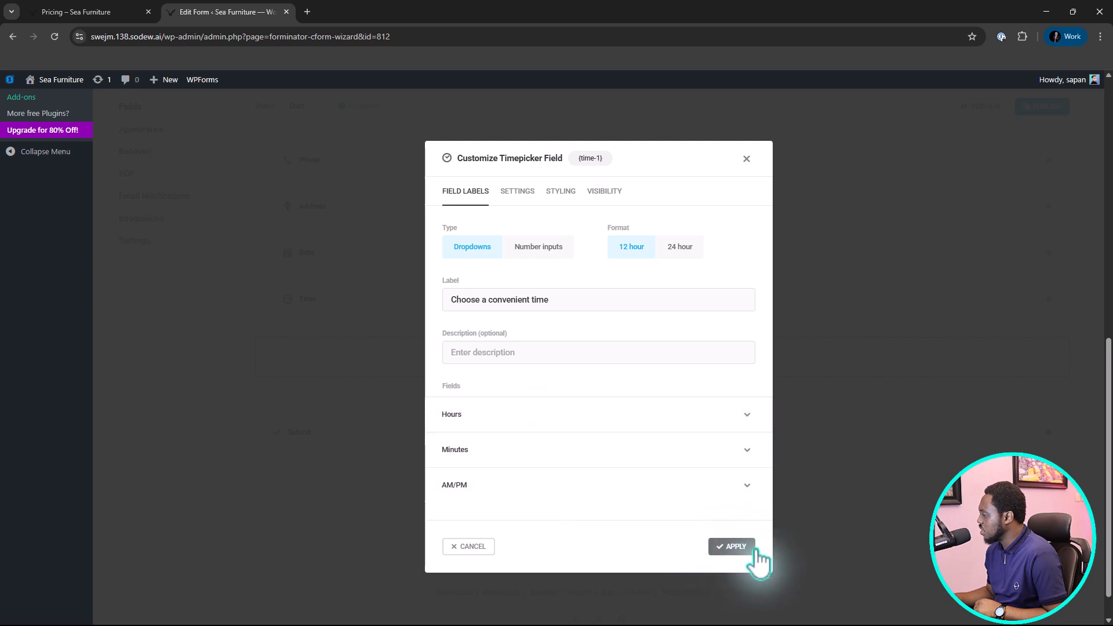
pyautogui.click(735, 546)
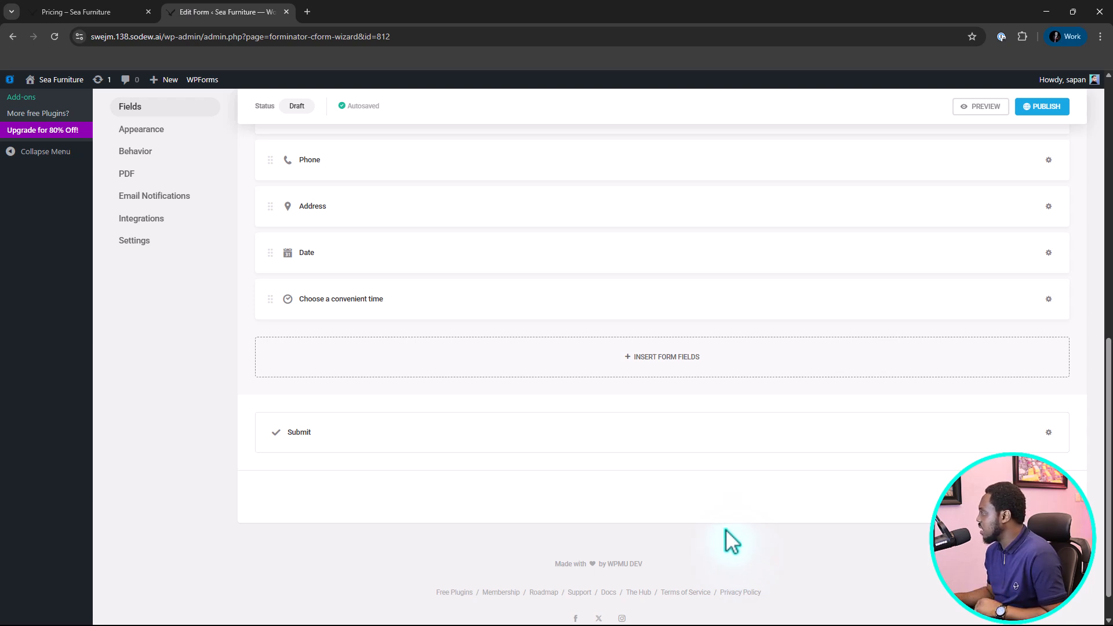
# Preview the form, choose Classic Sectional under Sofas & Sectionals, and advance to the second page.
pyautogui.click(990, 104)
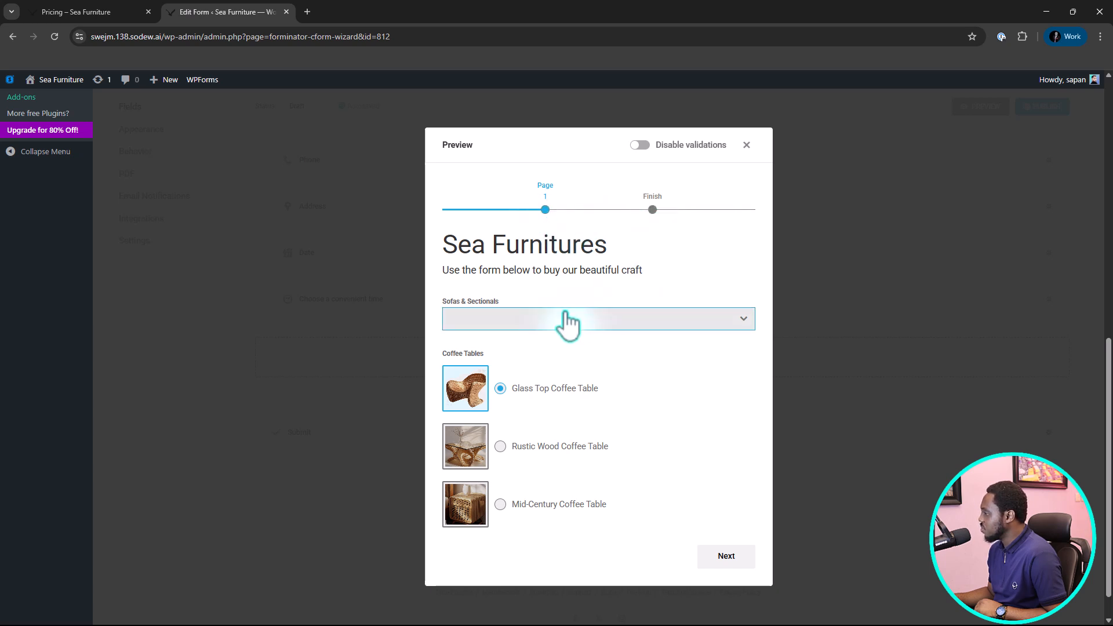
pyautogui.click(499, 319)
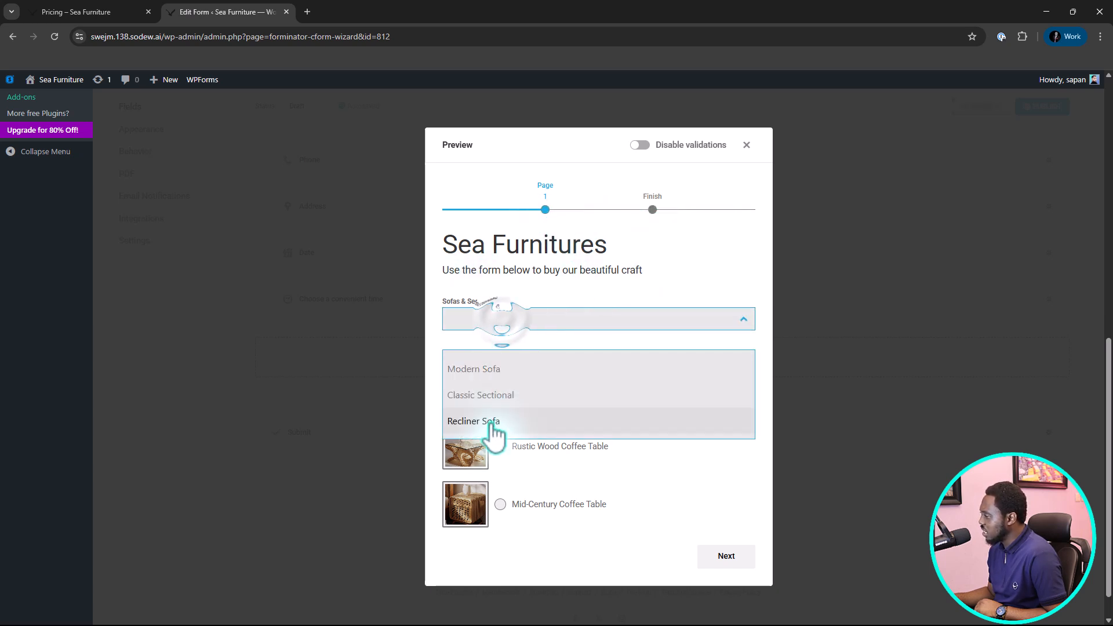
pyautogui.click(487, 400)
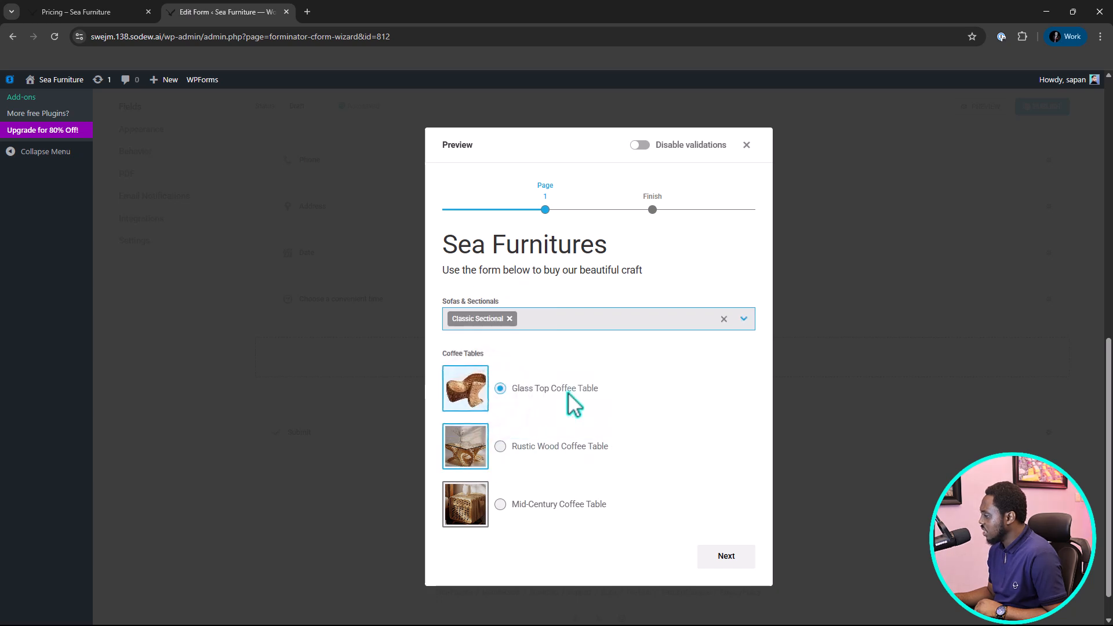
pyautogui.click(727, 557)
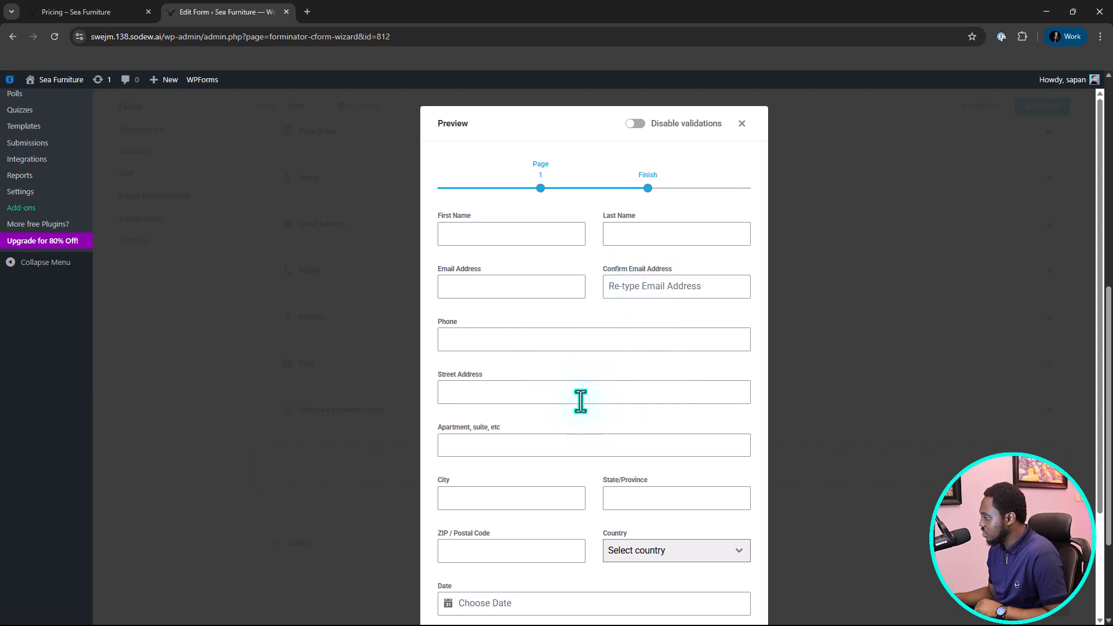
# Examine the customer, address, date and time fields on the previewed second page, and close the preview.
pyautogui.scroll(-3, 616, 383)
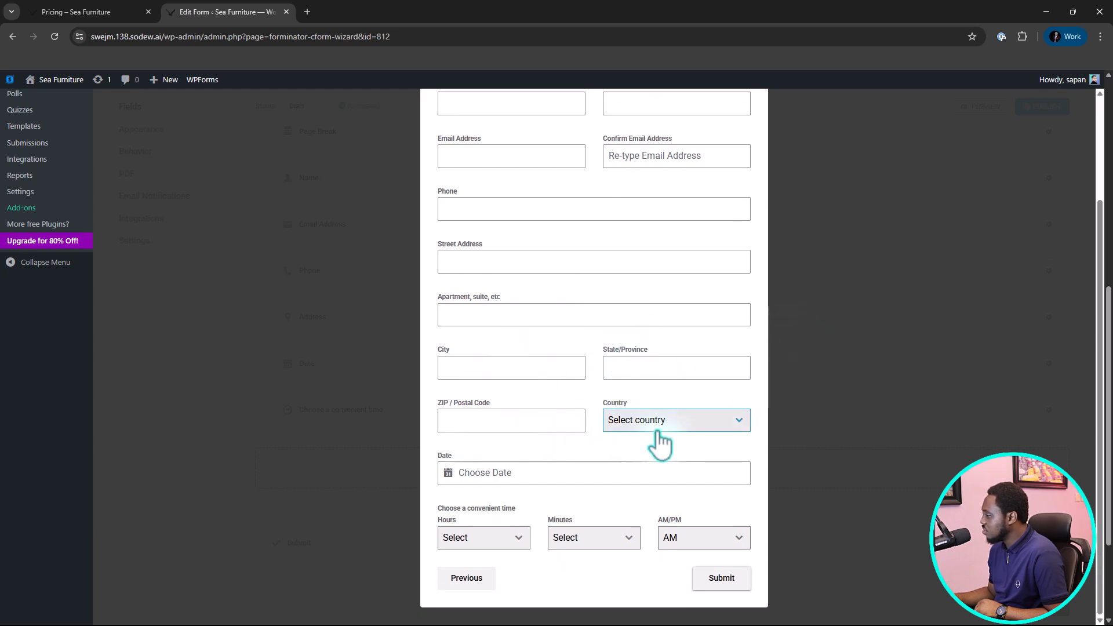
pyautogui.click(508, 475)
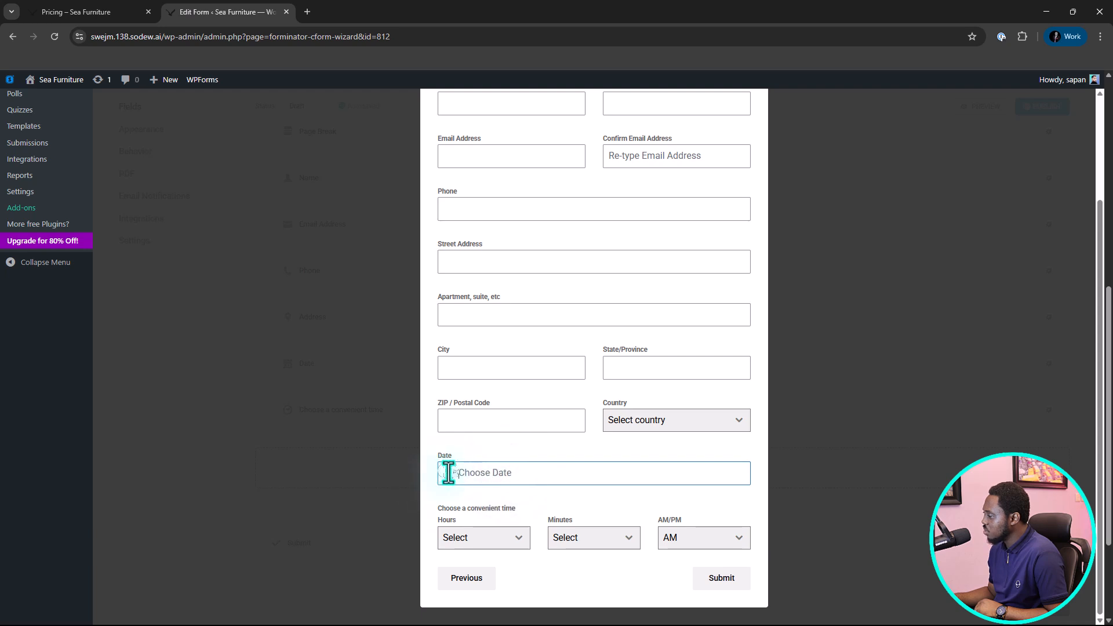
pyautogui.scroll(-2, 560, 479)
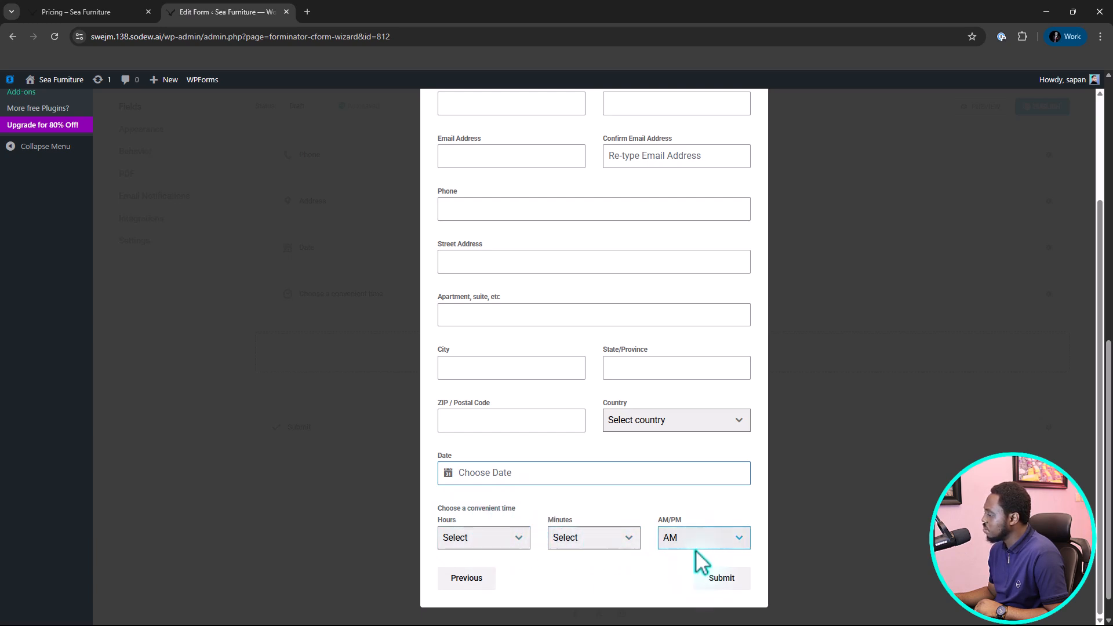
pyautogui.scroll(3, 644, 482)
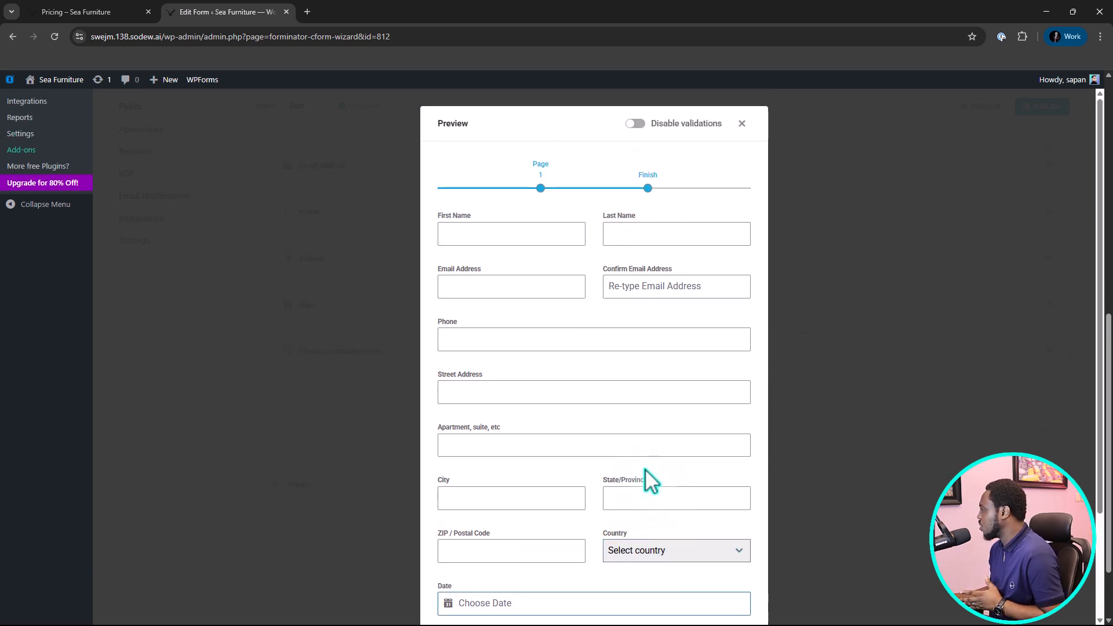
pyautogui.click(742, 124)
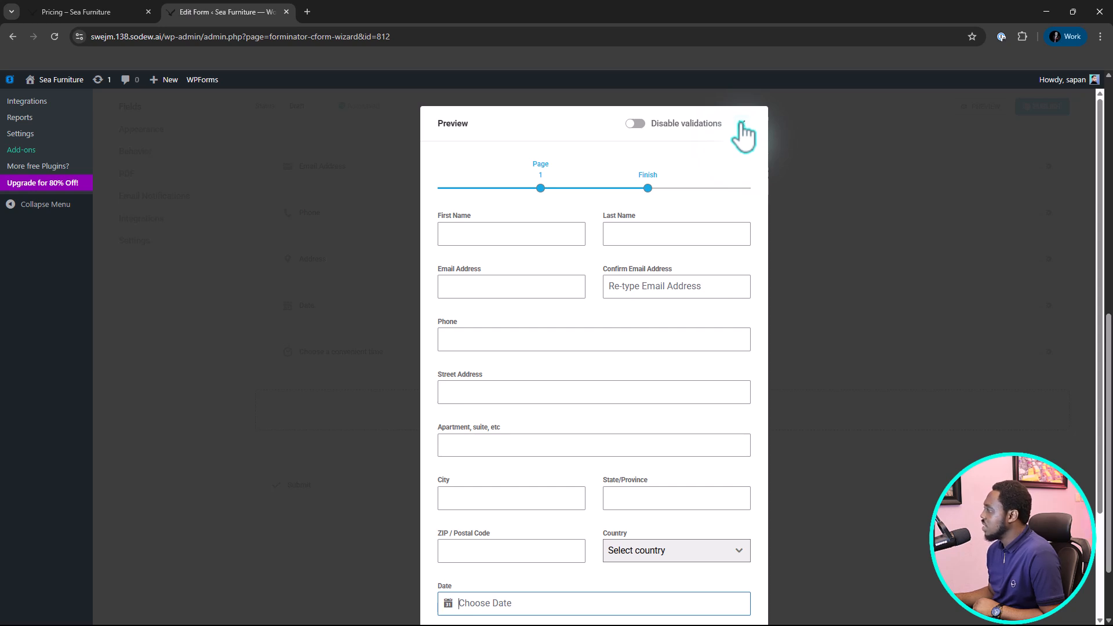
pyautogui.click(742, 124)
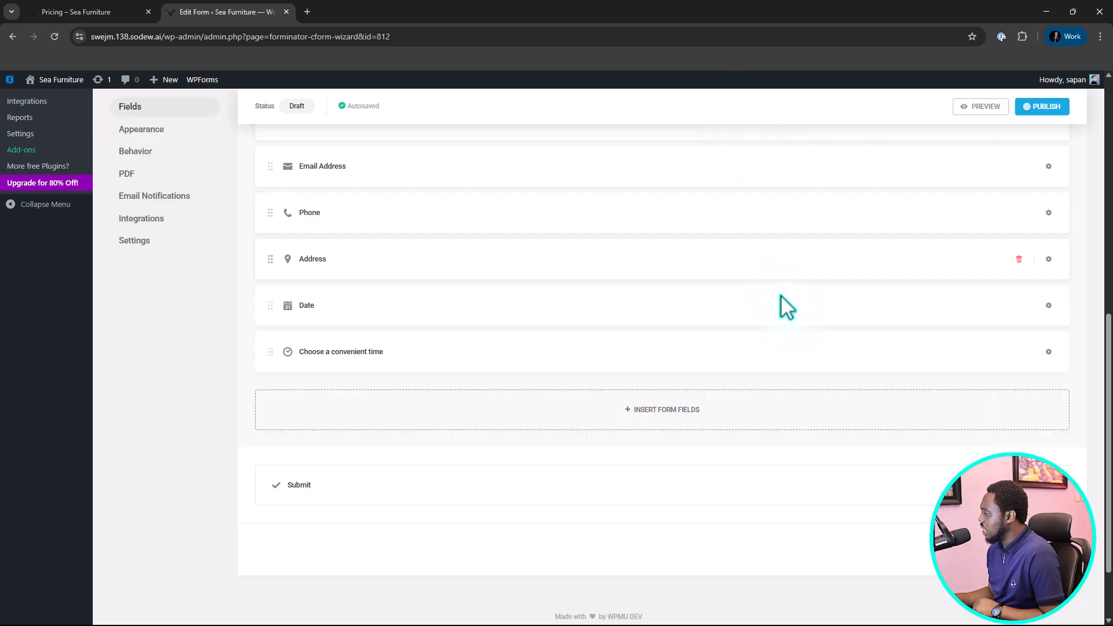
# Insert a Page Break beneath the "Choose a convenient time" field.
pyautogui.click(667, 422)
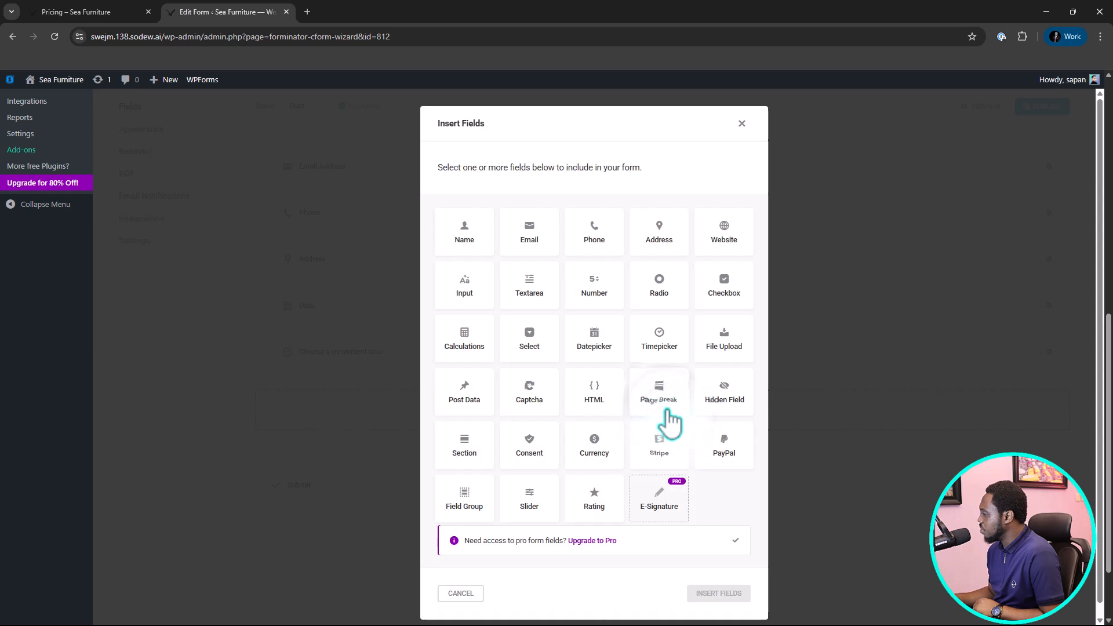
pyautogui.click(663, 412)
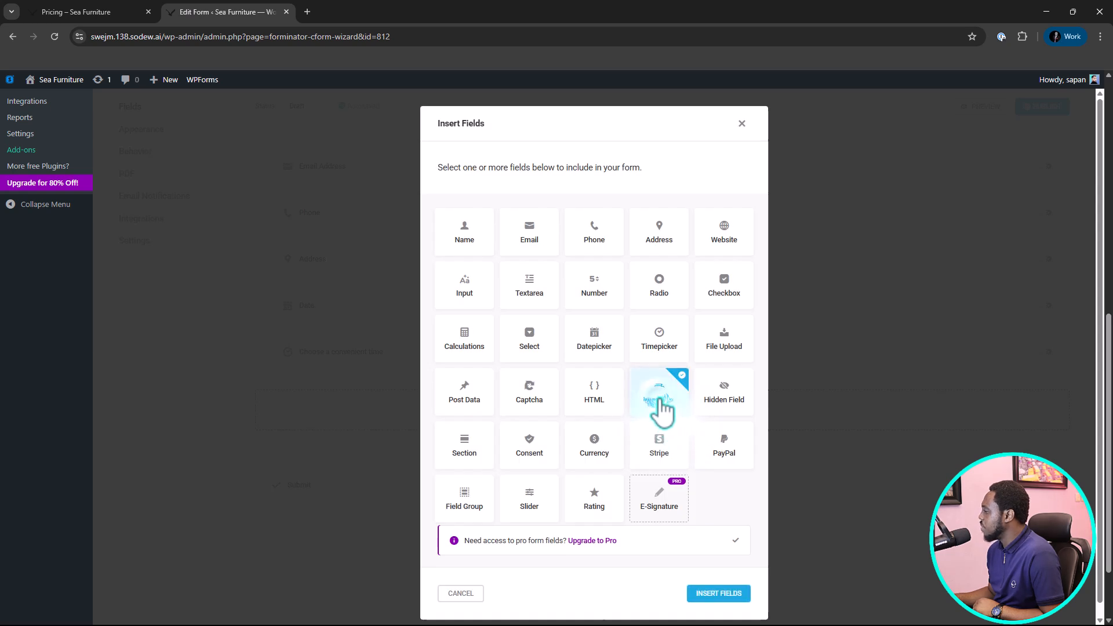
pyautogui.click(719, 594)
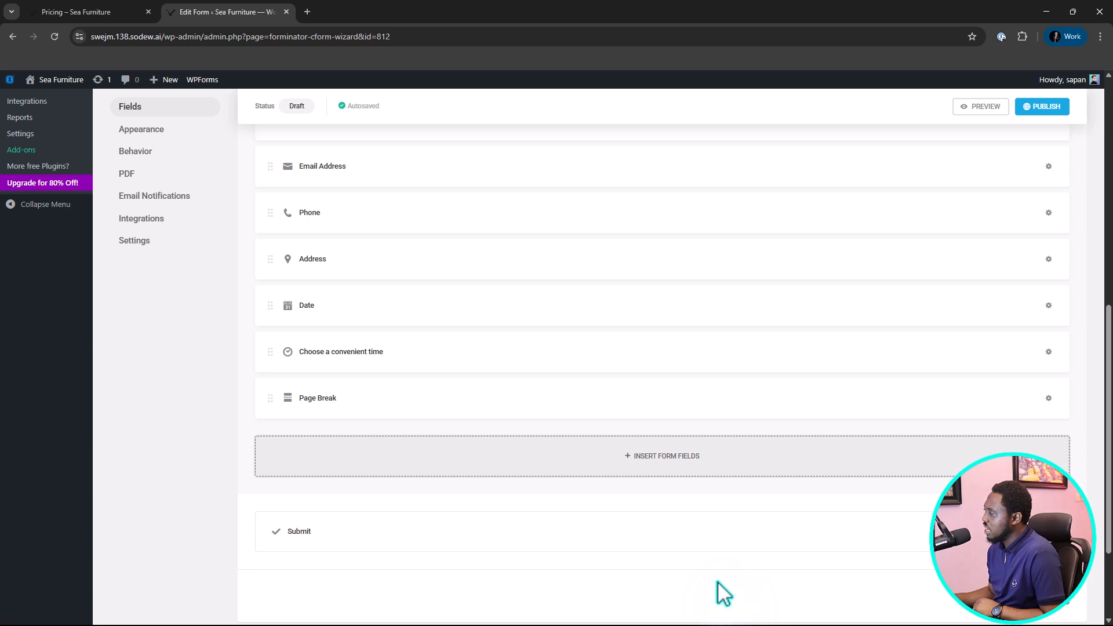
# Insert PayPal, Consent and Calculations fields together beneath the last Page Break.
pyautogui.click(641, 461)
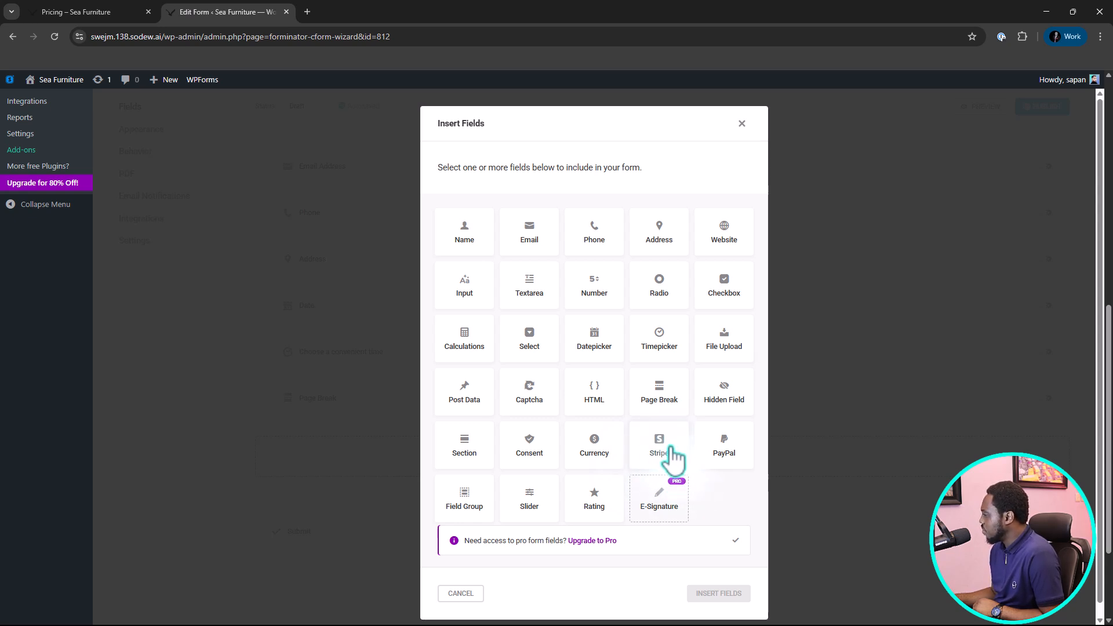
pyautogui.click(730, 455)
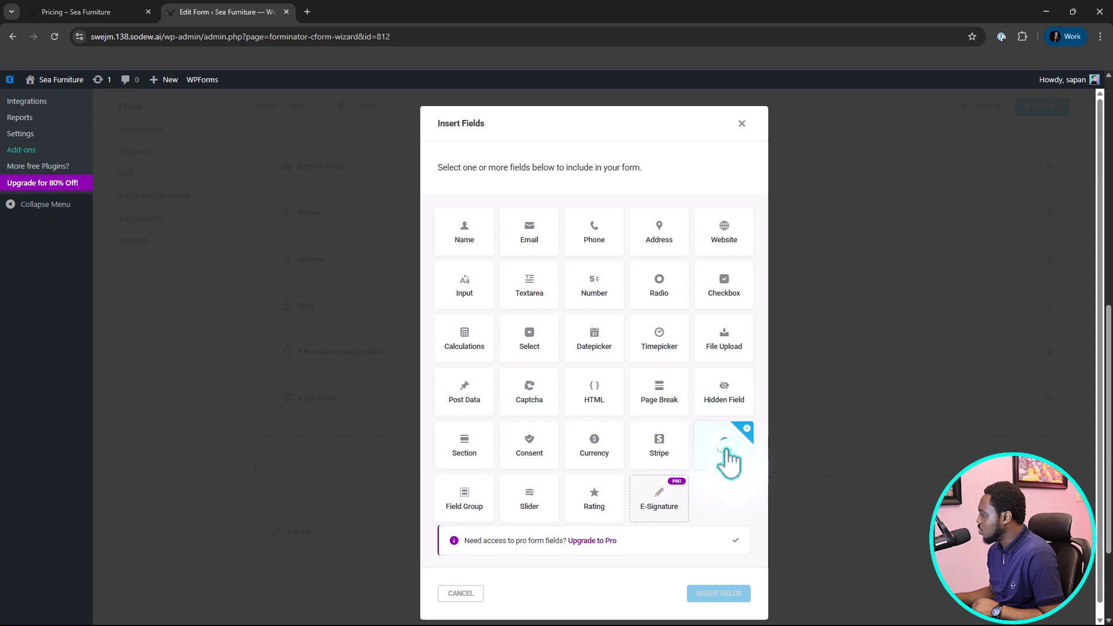
pyautogui.click(527, 457)
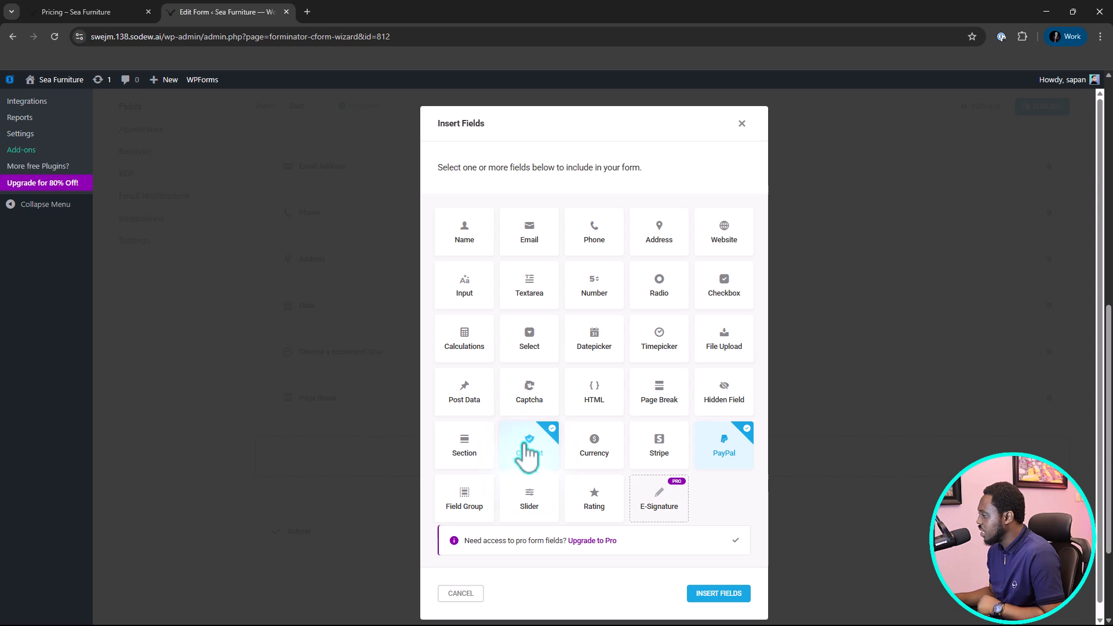
pyautogui.click(461, 346)
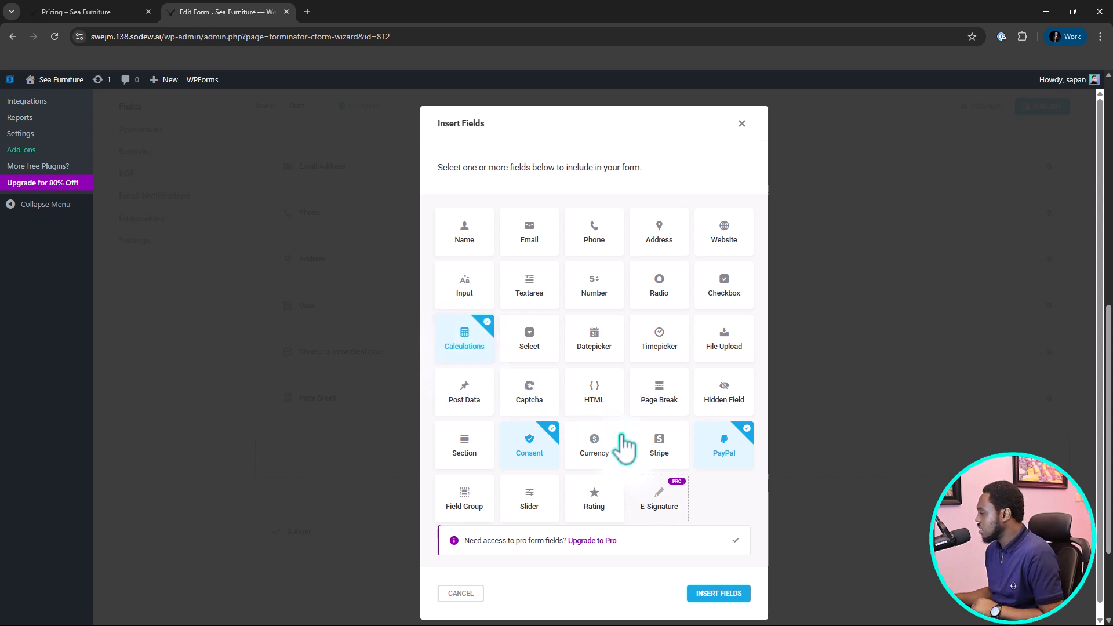
pyautogui.click(728, 595)
pyautogui.scroll(-5, 732, 608)
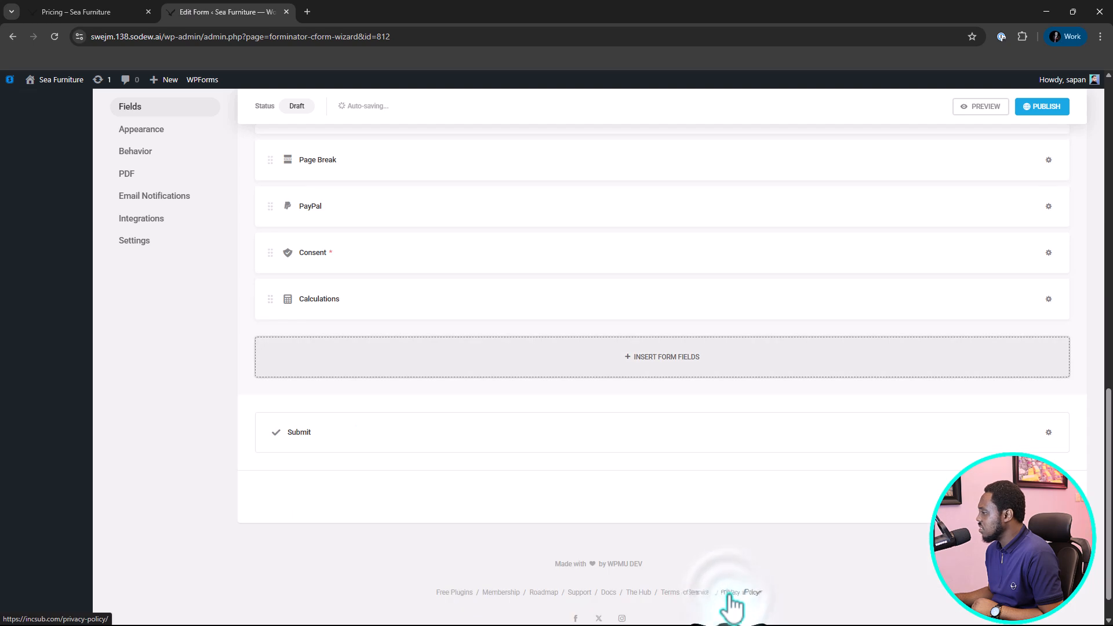
# Reorder the Consent and PayPal fields so Consent comes first, each on its own full-width row.
pyautogui.scroll(2, 621, 503)
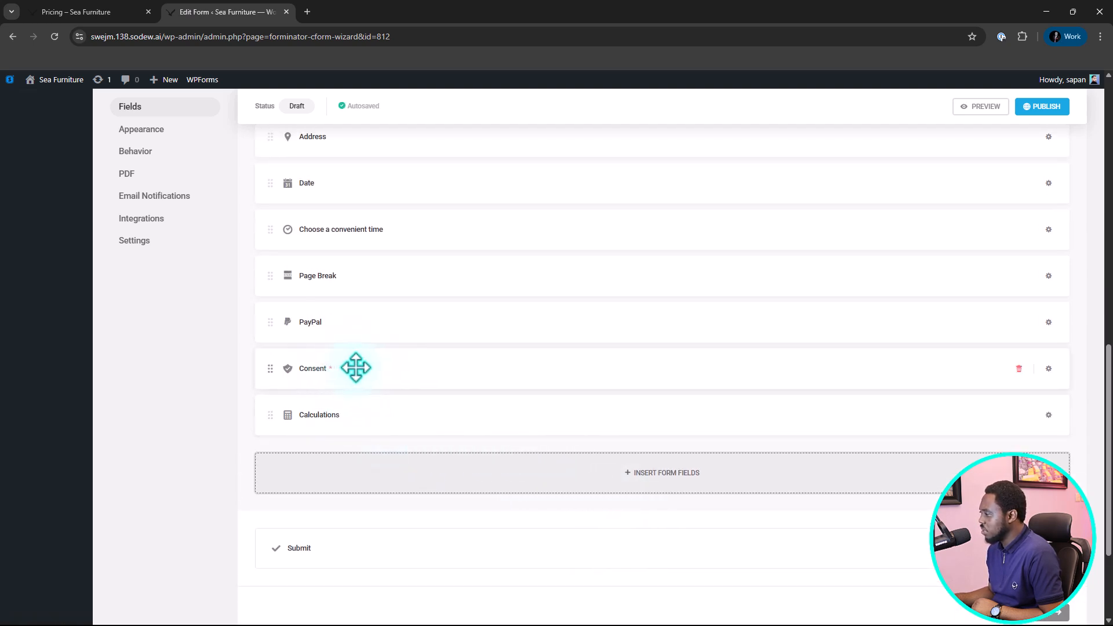
pyautogui.moveTo(356, 368); pyautogui.dragTo(364, 321)
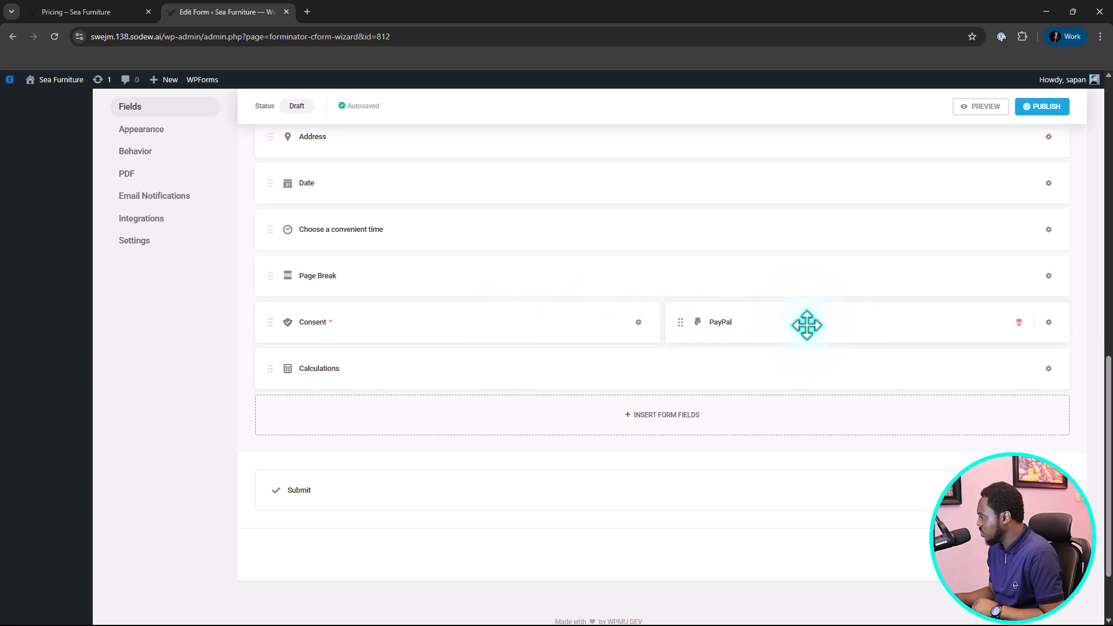
pyautogui.moveTo(805, 325); pyautogui.dragTo(665, 364)
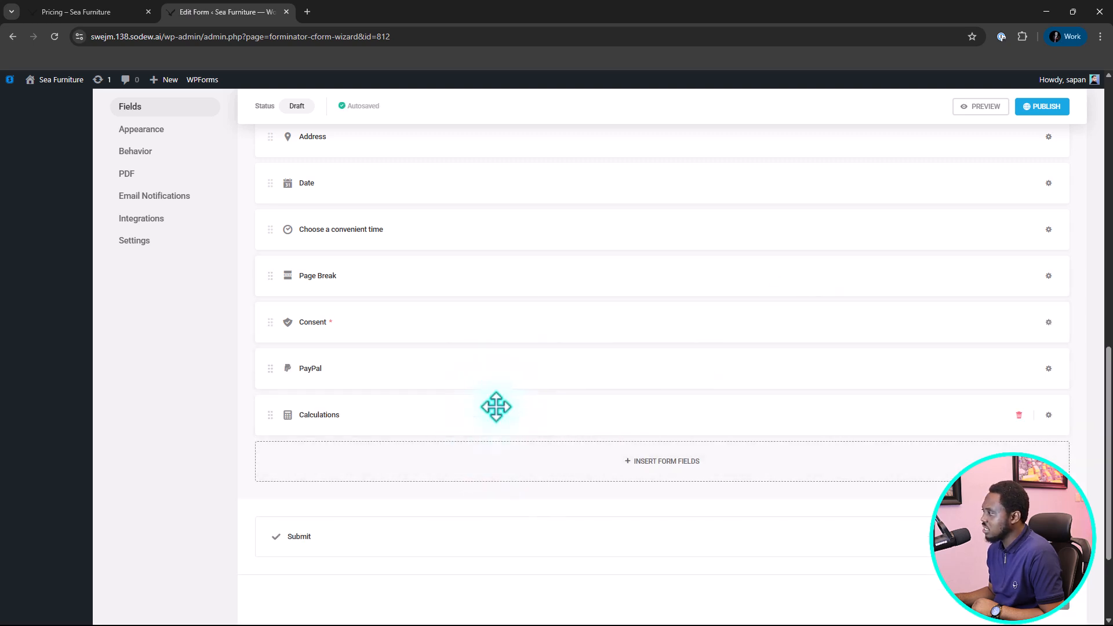
pyautogui.scroll(-1, 463, 485)
pyautogui.scroll(5, 460, 464)
pyautogui.scroll(1, 461, 466)
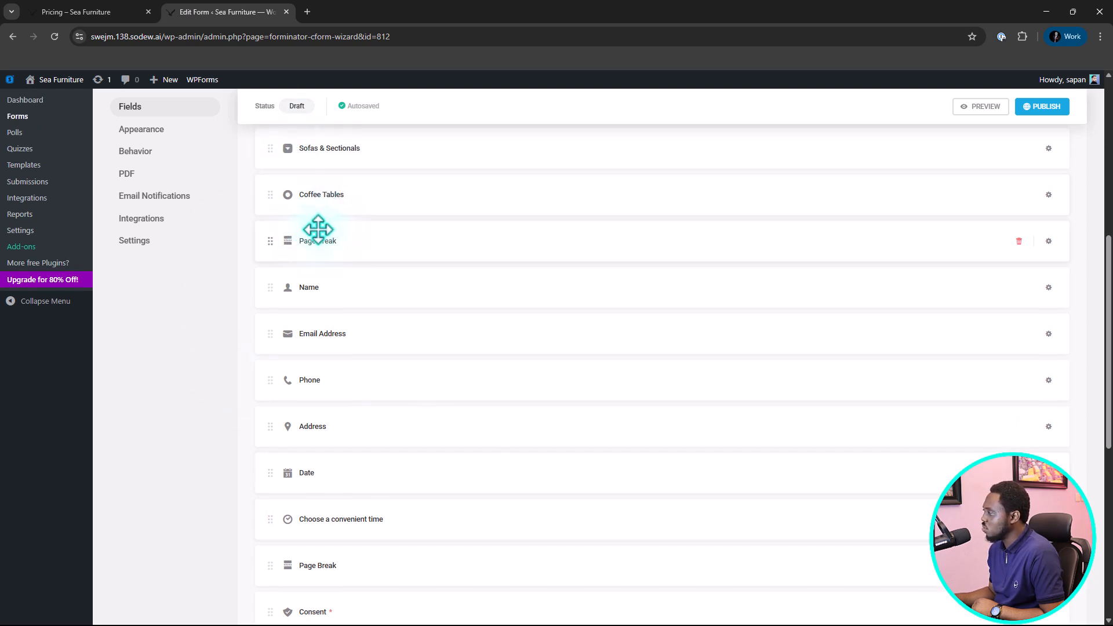
pyautogui.moveTo(274, 241)
pyautogui.mouseDown()
pyautogui.moveTo(658, 236)
pyautogui.moveTo(618, 207)
pyautogui.moveTo(620, 181)
pyautogui.moveTo(626, 219)
pyautogui.moveTo(1086, 208)
pyautogui.moveTo(839, 203)
pyautogui.mouseUp()
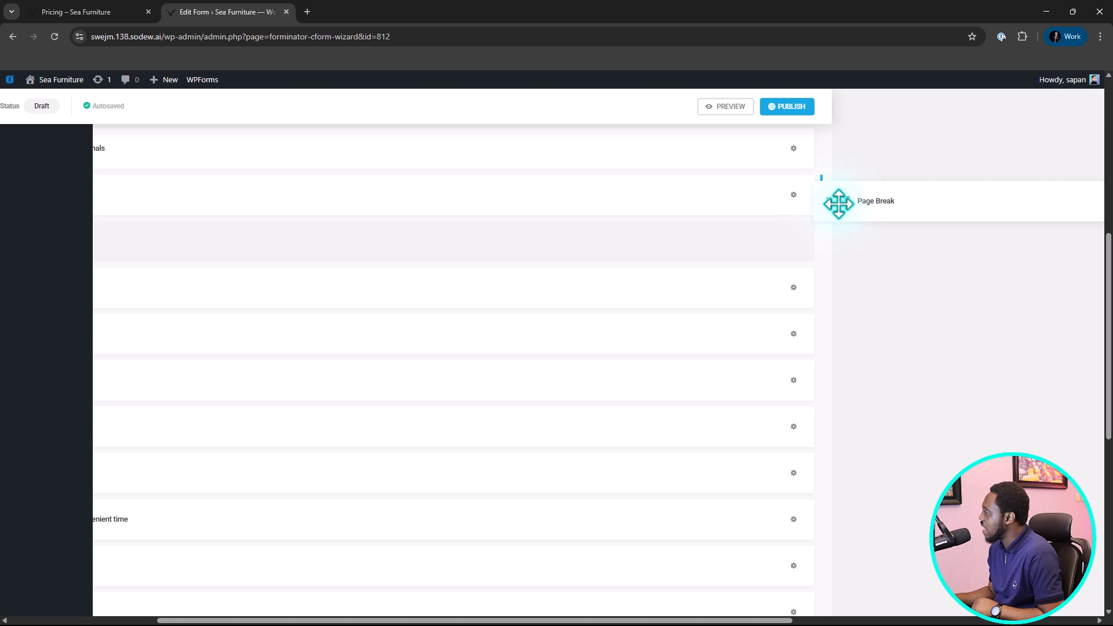
pyautogui.moveTo(838, 204); pyautogui.dragTo(313, 253)
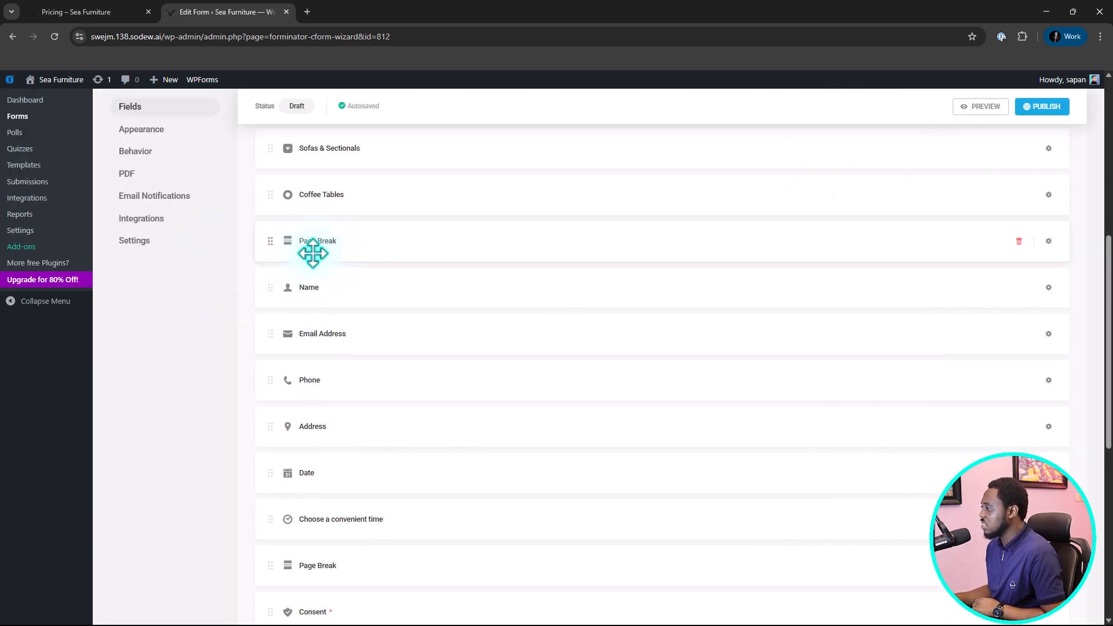
# Move the PayPal field below Calculations so it is the last field on the form.
pyautogui.scroll(-4, 464, 291)
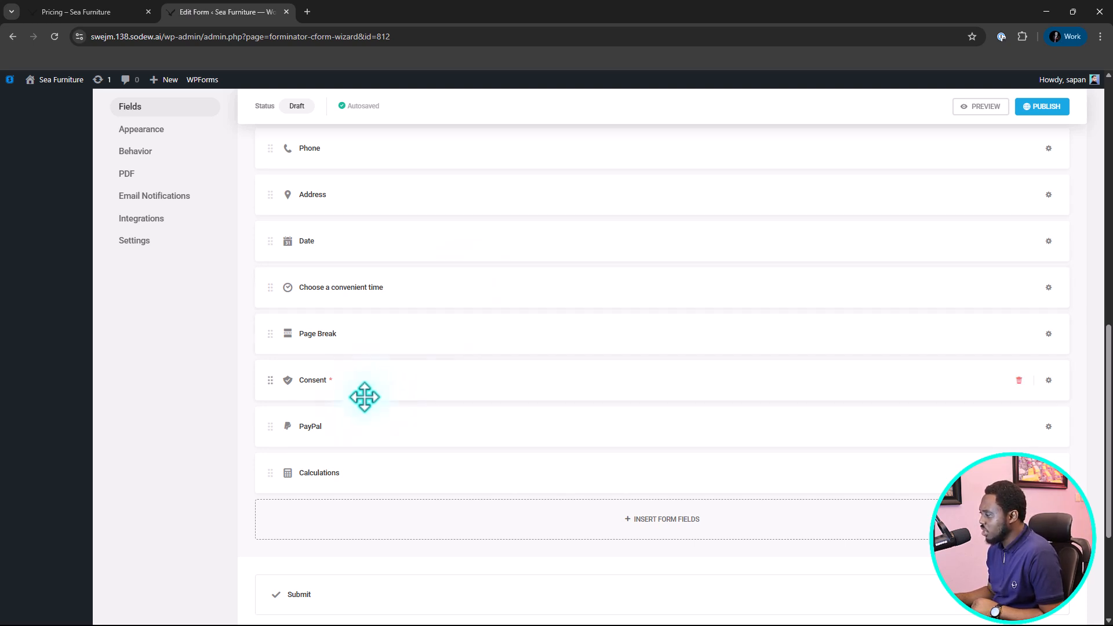
pyautogui.moveTo(328, 435); pyautogui.dragTo(472, 432)
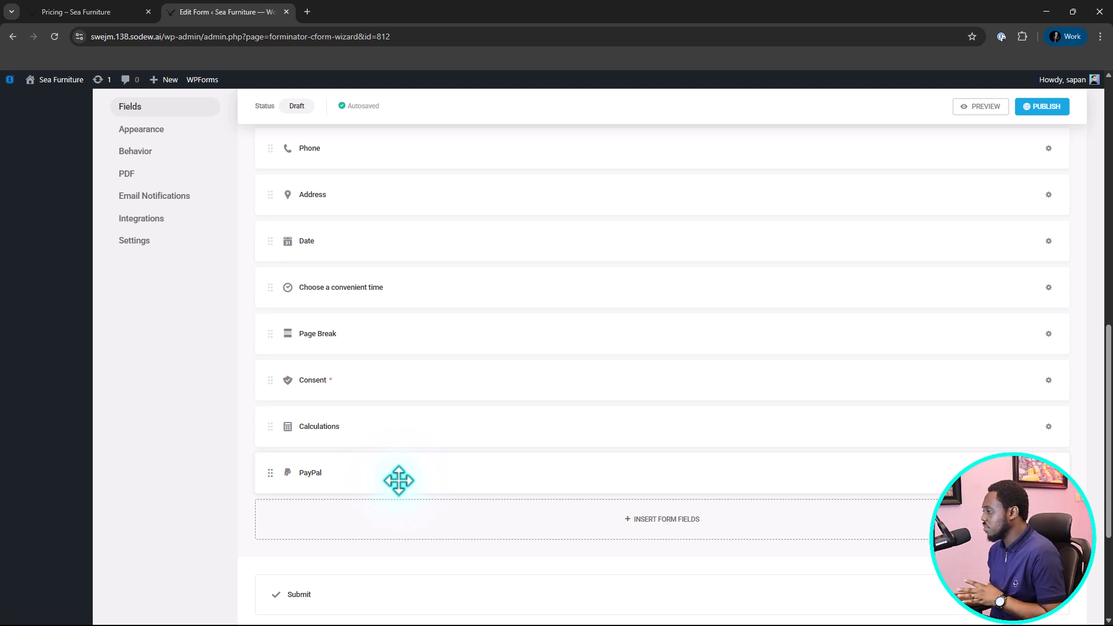
# Label the Consent field "Agree to our terms", keep its privacy policy and terms links, and apply it.
pyautogui.click(336, 380)
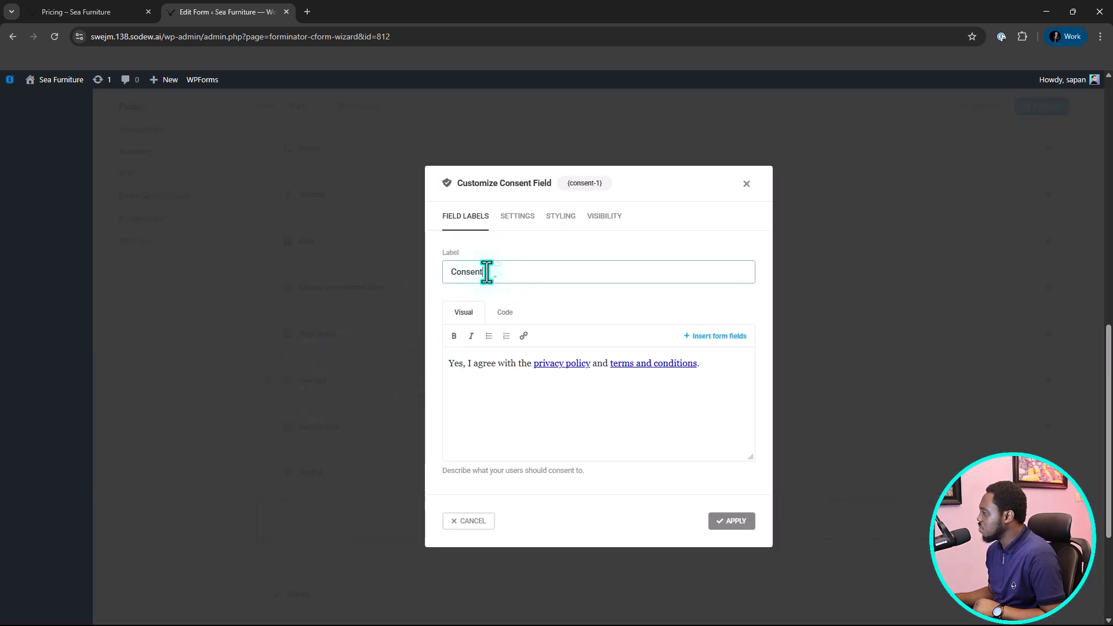
pyautogui.moveTo(487, 271); pyautogui.dragTo(448, 278)
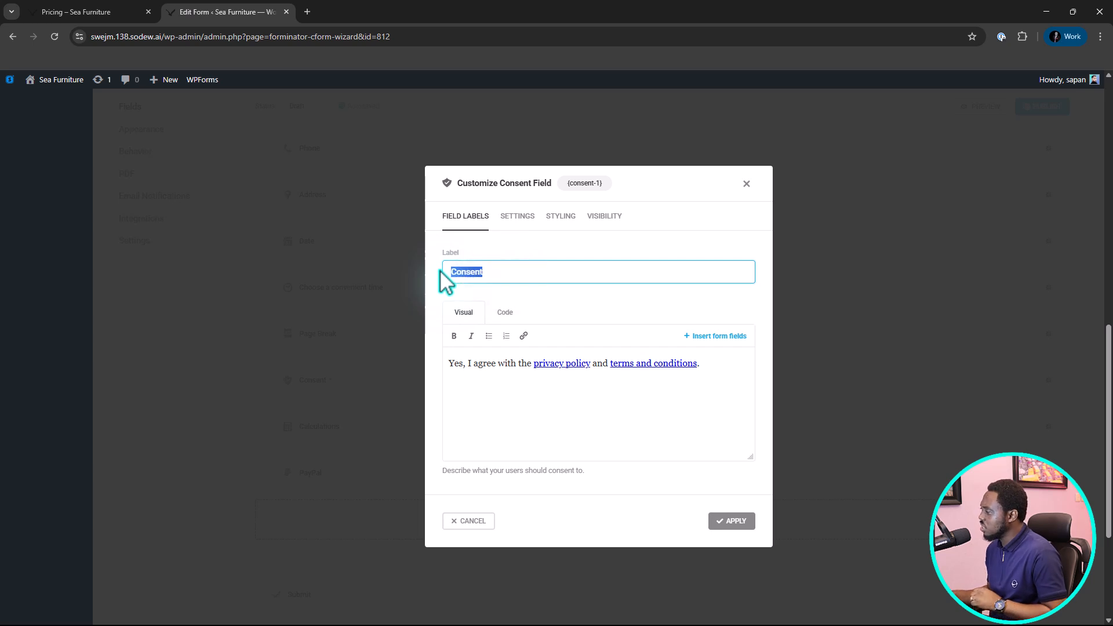
pyautogui.write('Agree to our terms')
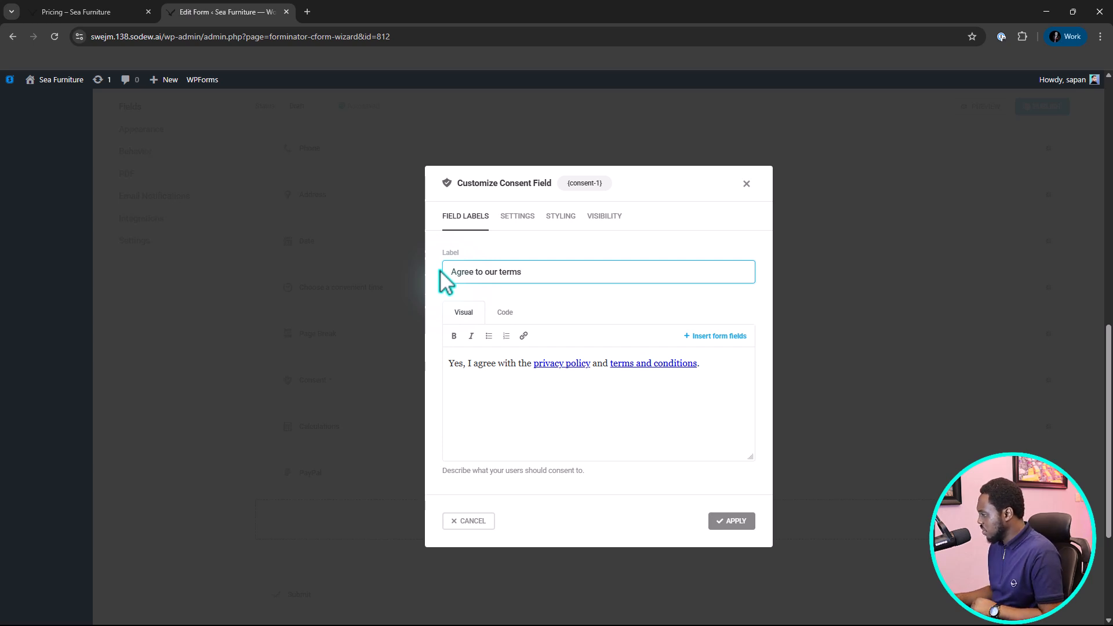
pyautogui.click(568, 364)
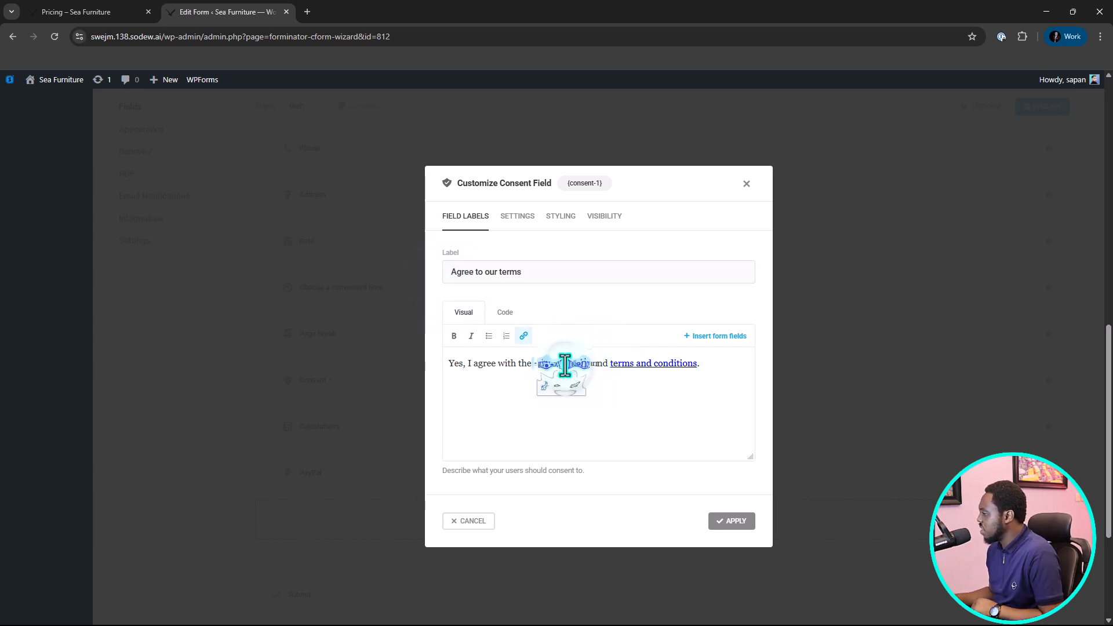
pyautogui.click(648, 365)
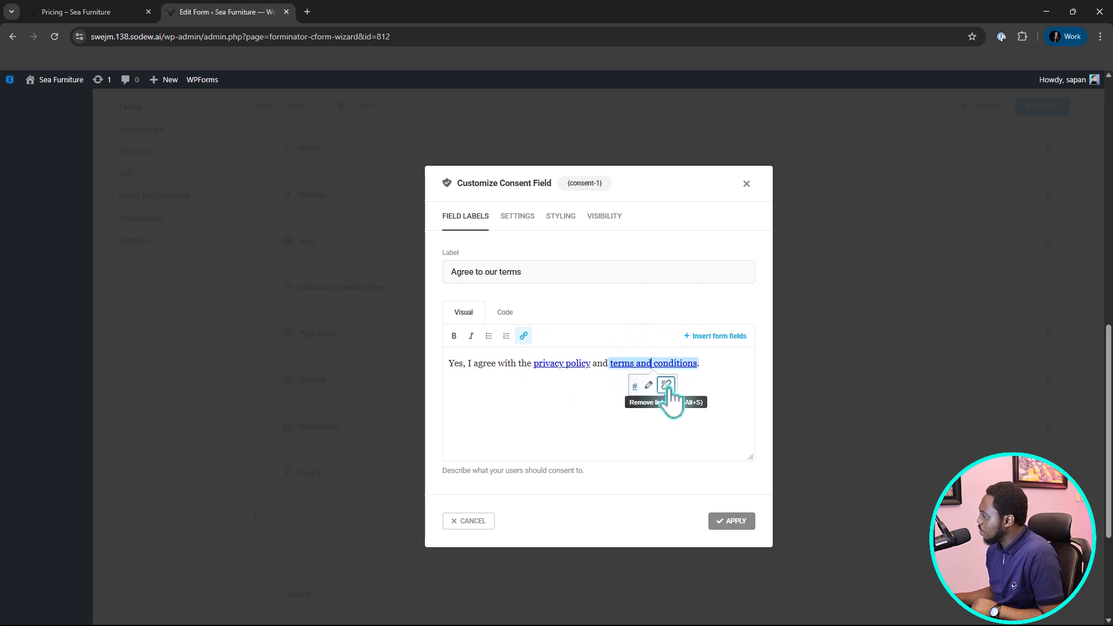
pyautogui.click(753, 520)
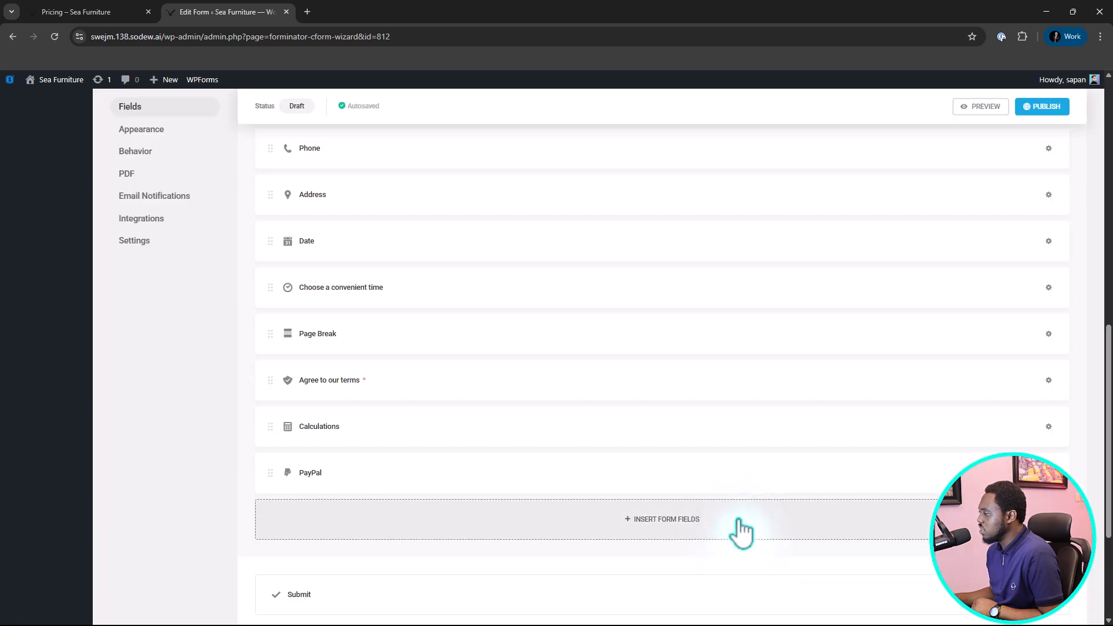
# View the Calculations field's label settings, close them without changes, and return to the product fields.
pyautogui.click(366, 426)
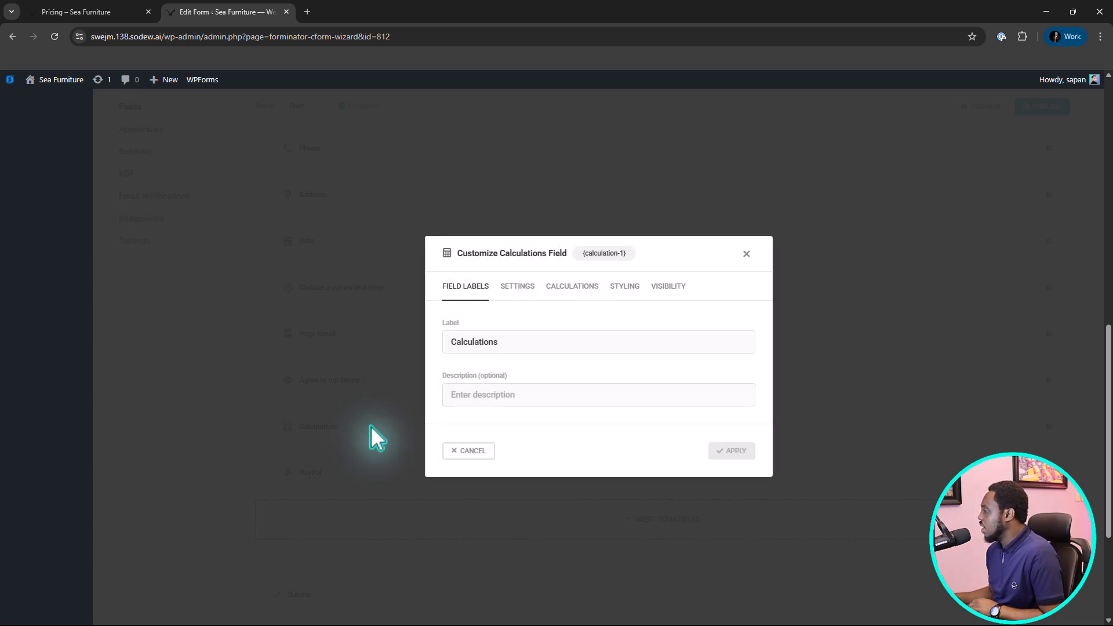
pyautogui.click(750, 250)
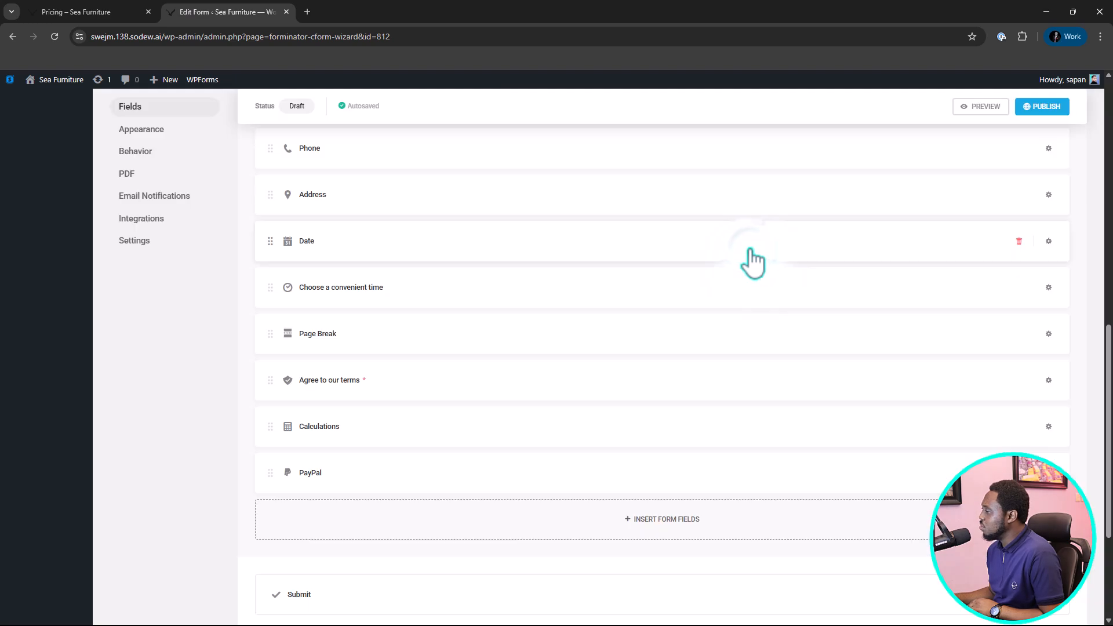
pyautogui.scroll(5, 419, 420)
pyautogui.scroll(4, 422, 421)
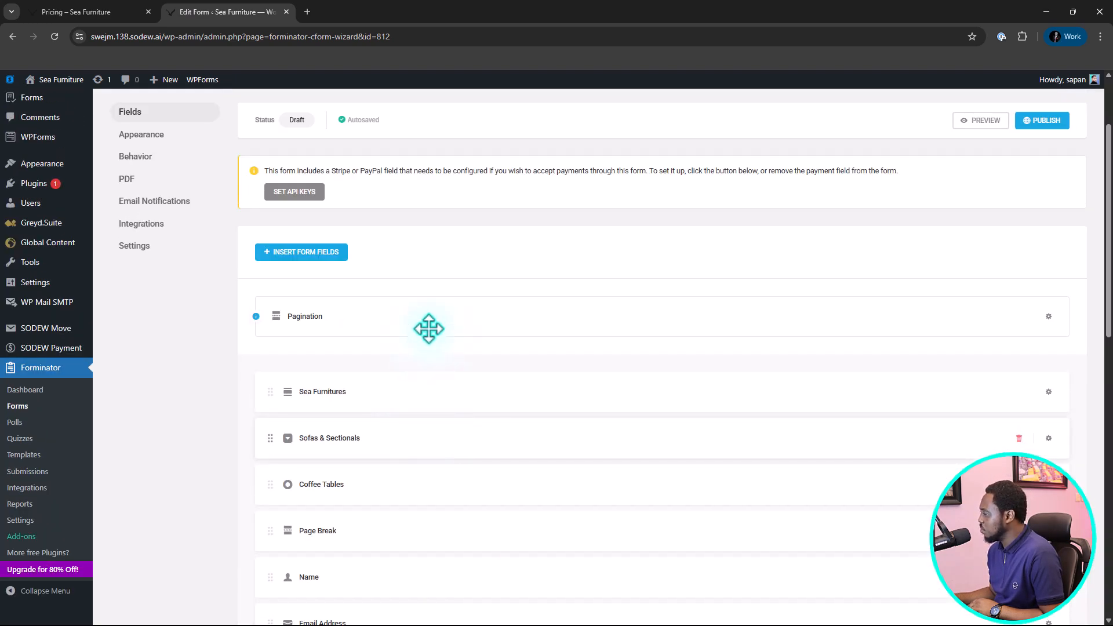
# Enable calculations for the Sofas & Sectionals select field.
pyautogui.scroll(-3, 427, 325)
pyautogui.click(385, 265)
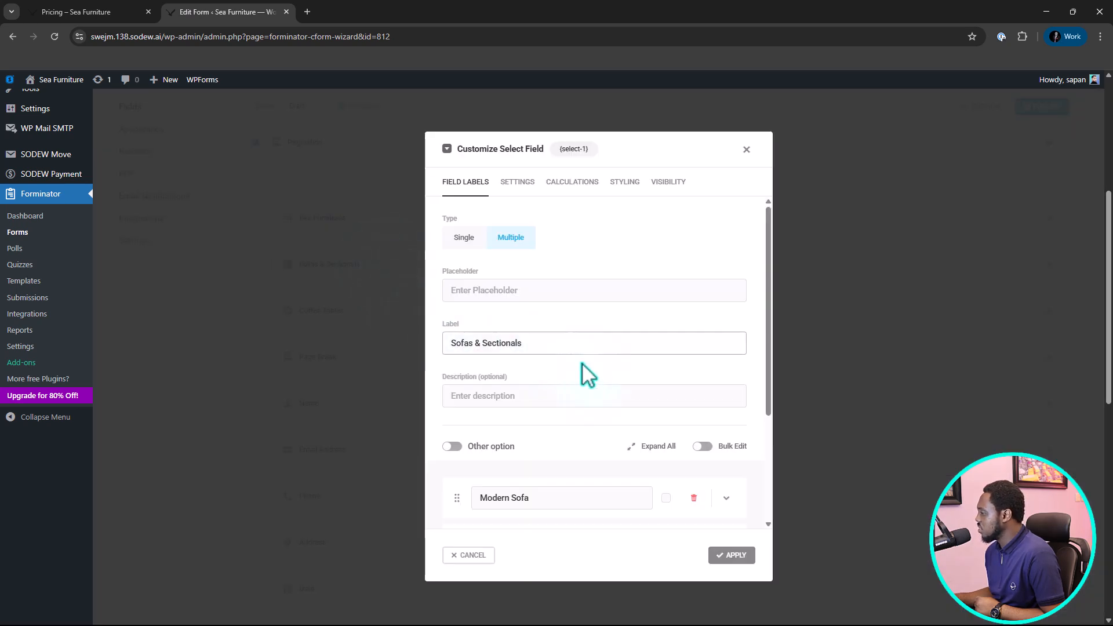
pyautogui.scroll(-3, 591, 374)
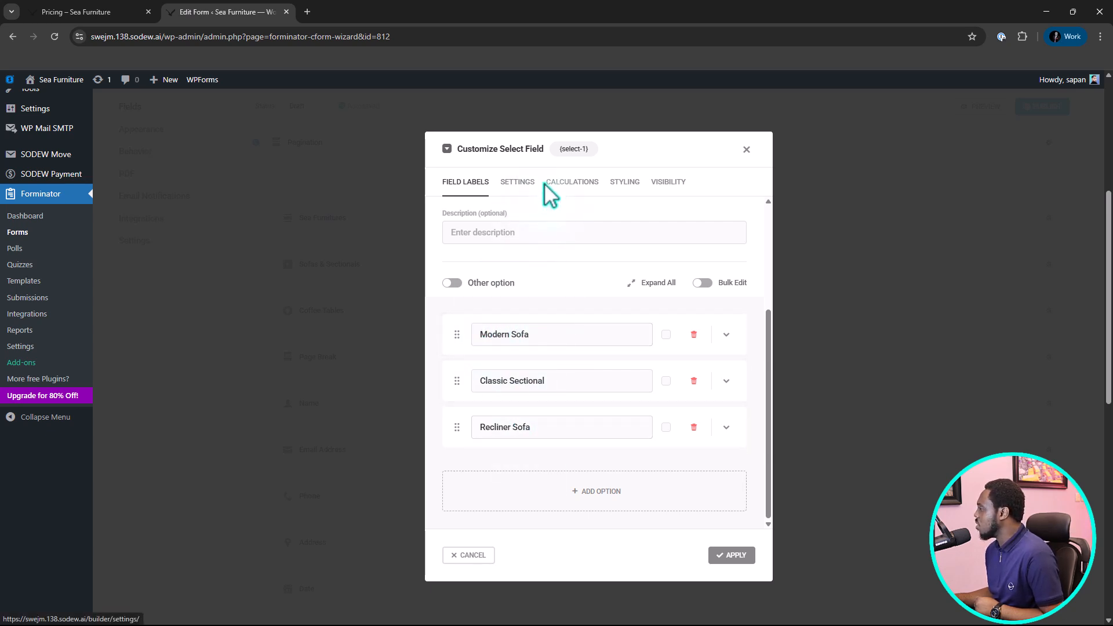
pyautogui.click(573, 184)
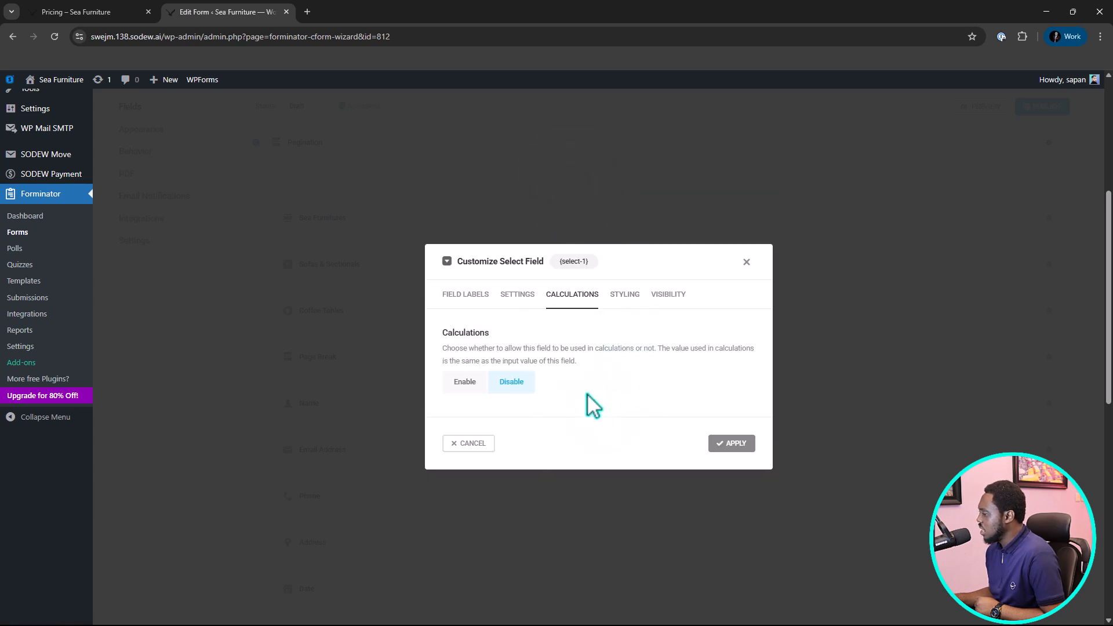
pyautogui.click(470, 381)
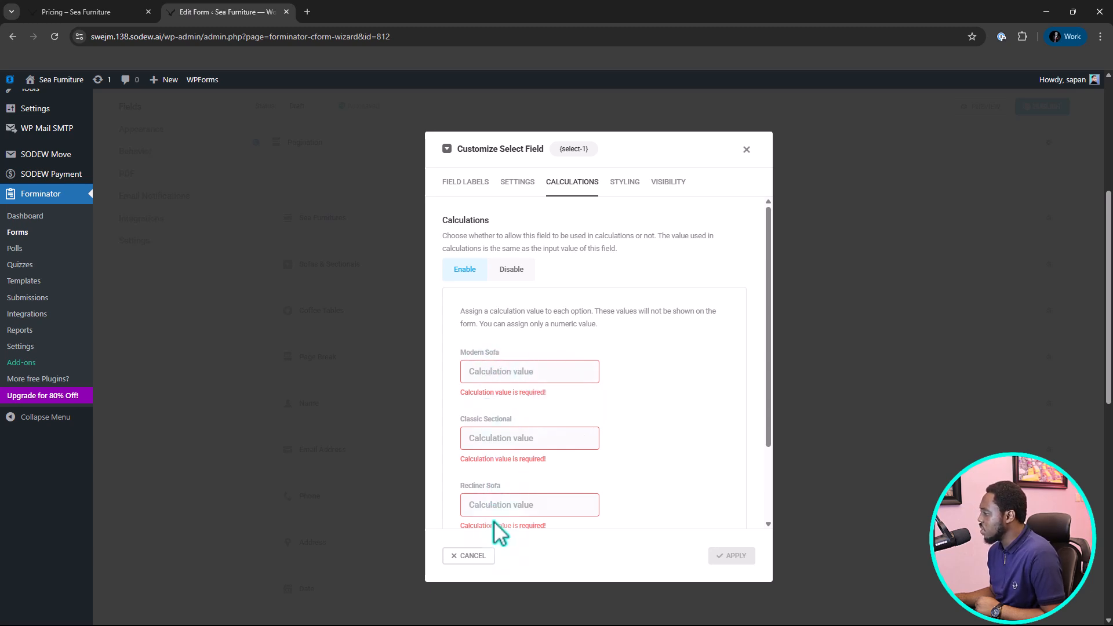
# Copy the Modern Sofa price from the Pricing page and enter 799 as that option's calculation value.
pyautogui.click(75, 12)
pyautogui.scroll(2, 261, 272)
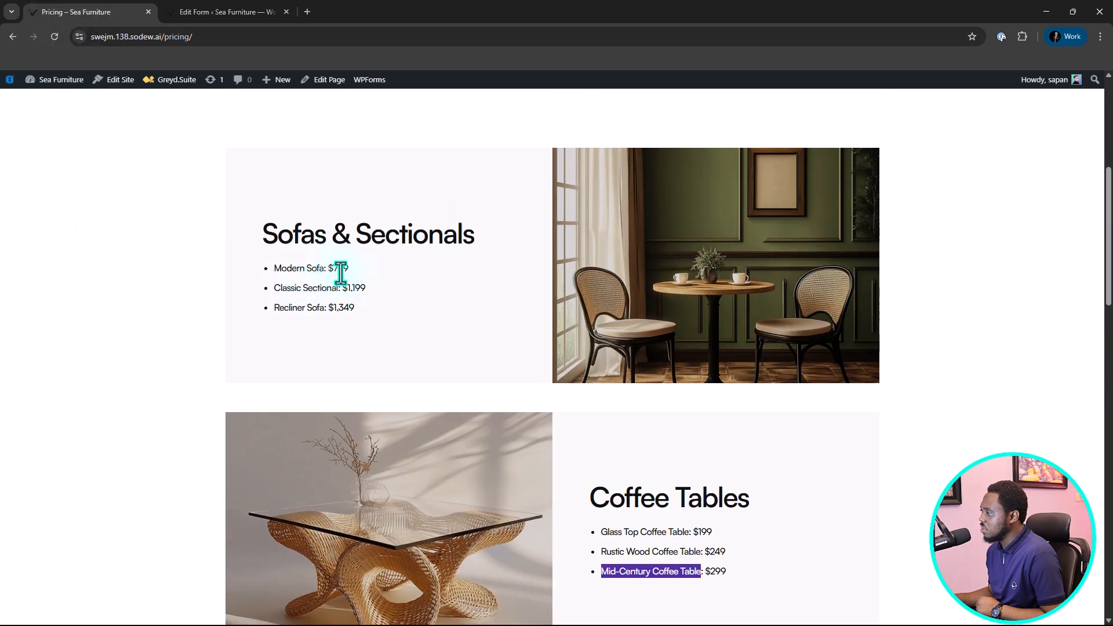
pyautogui.doubleClick(345, 268)
pyautogui.rightClick(344, 271)
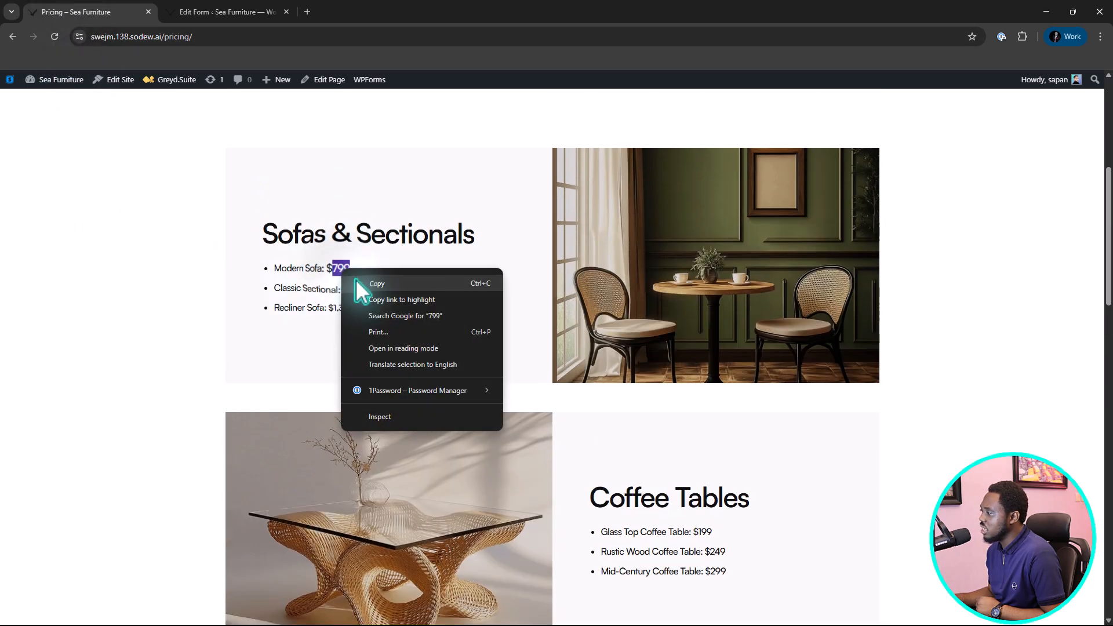
pyautogui.click(356, 283)
pyautogui.click(215, 9)
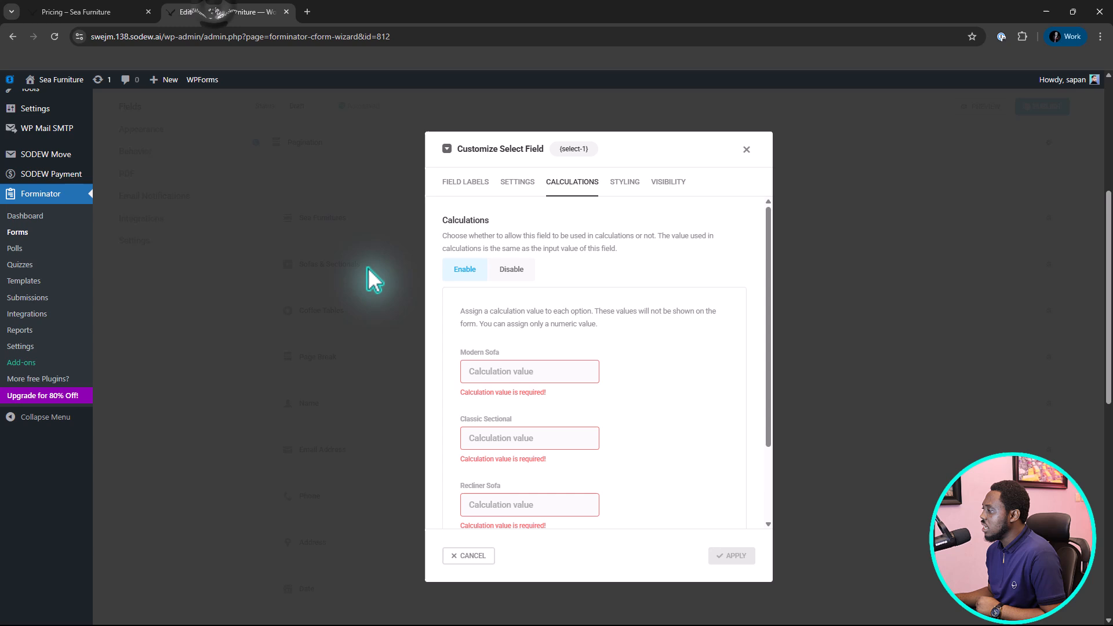
pyautogui.click(473, 373)
pyautogui.hotkey('ctrl', 'v')
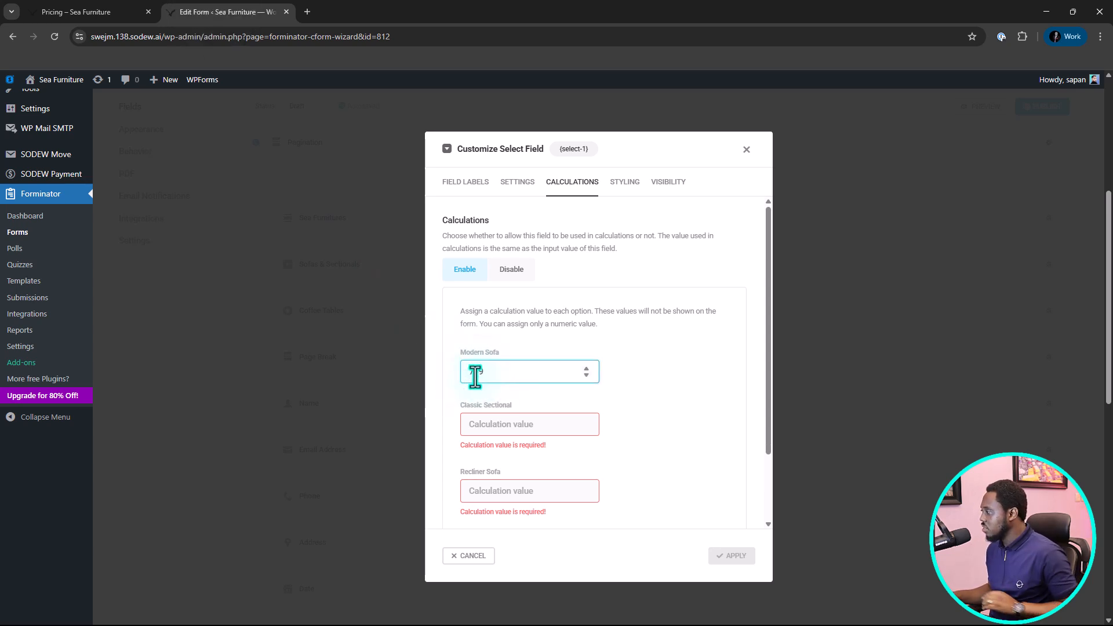
# Copy the Classic Sectional price from the Pricing page and enter 1199 as that option's calculation value.
pyautogui.click(109, 12)
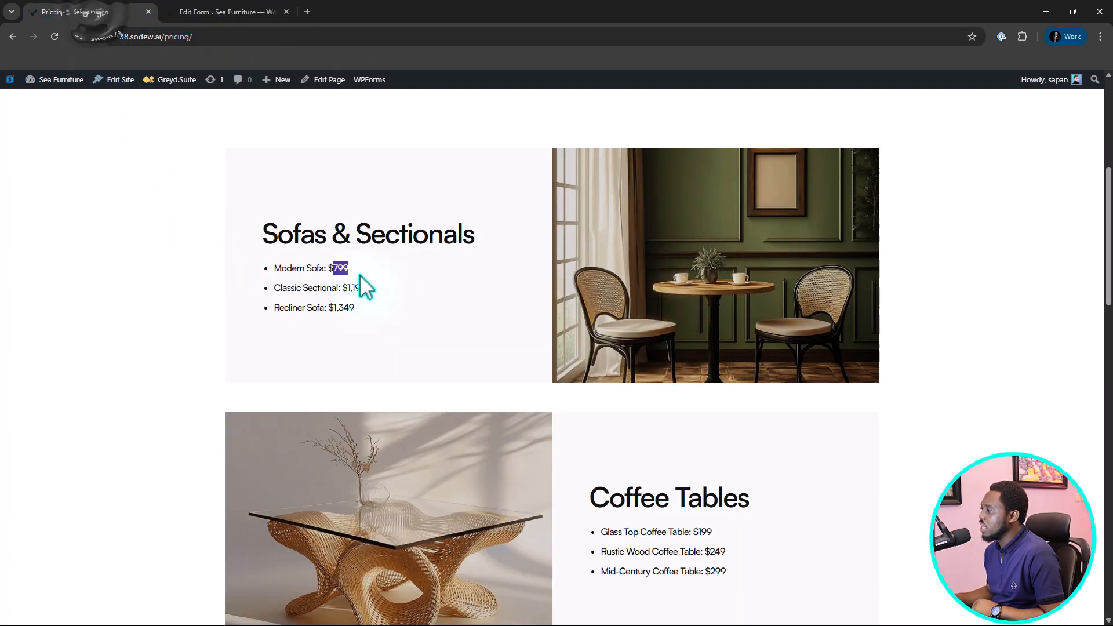
pyautogui.moveTo(385, 288); pyautogui.dragTo(347, 291)
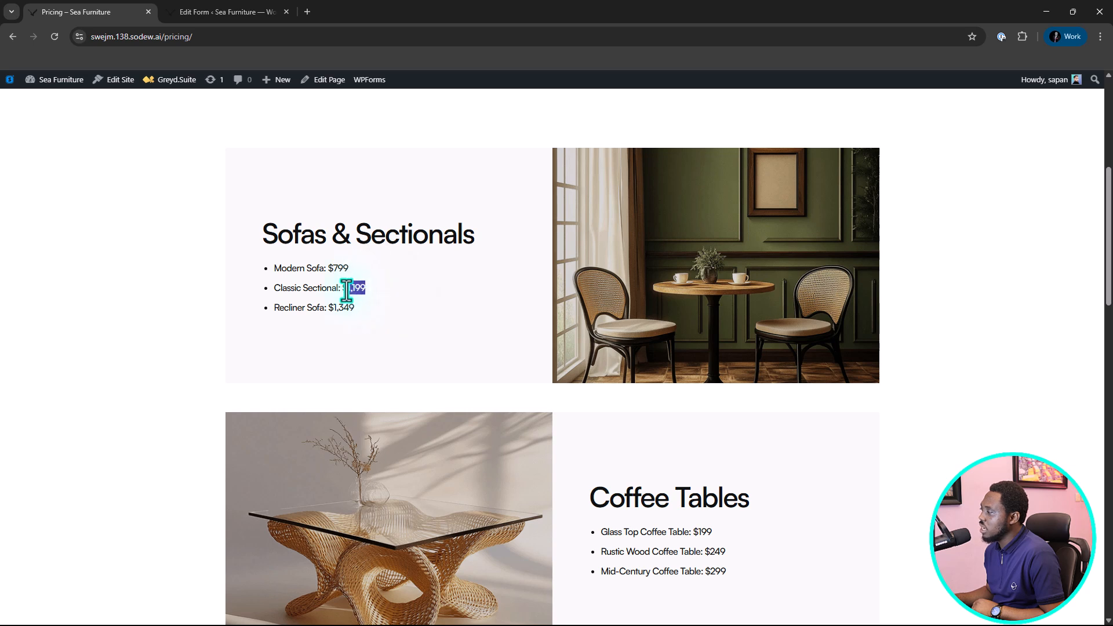
pyautogui.rightClick(374, 290)
pyautogui.click(380, 304)
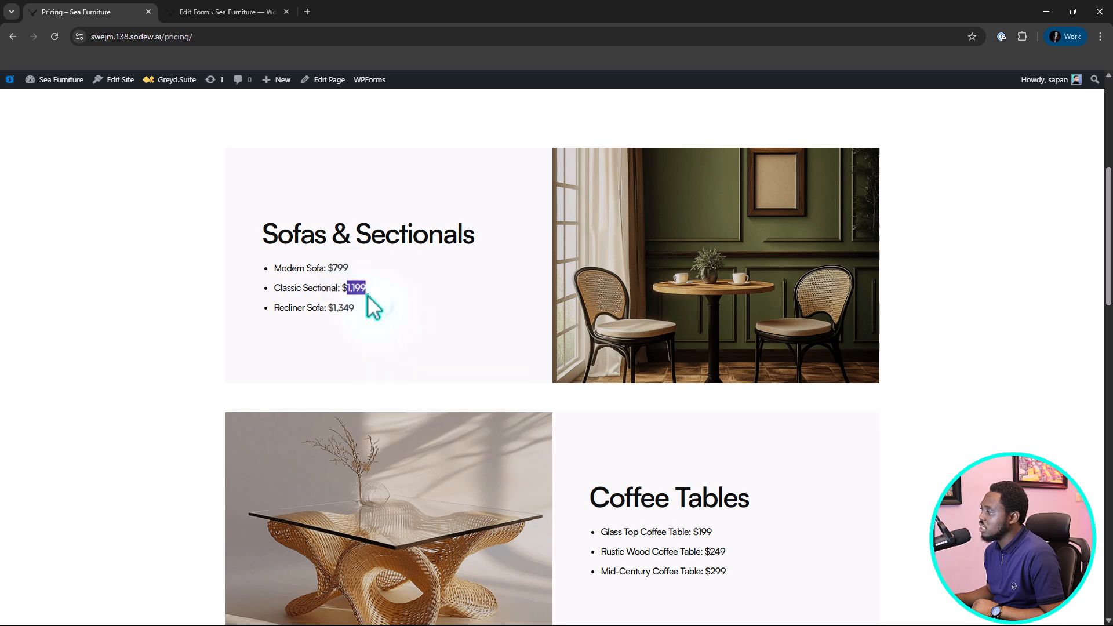
pyautogui.click(217, 11)
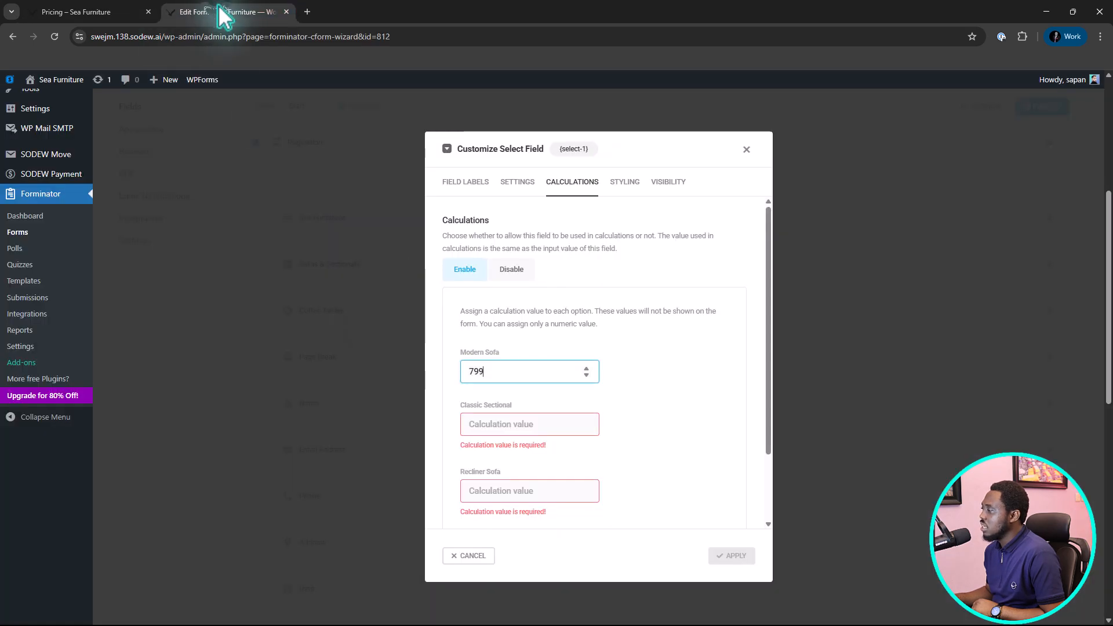
pyautogui.click(474, 419)
pyautogui.hotkey('ctrl', 'v')
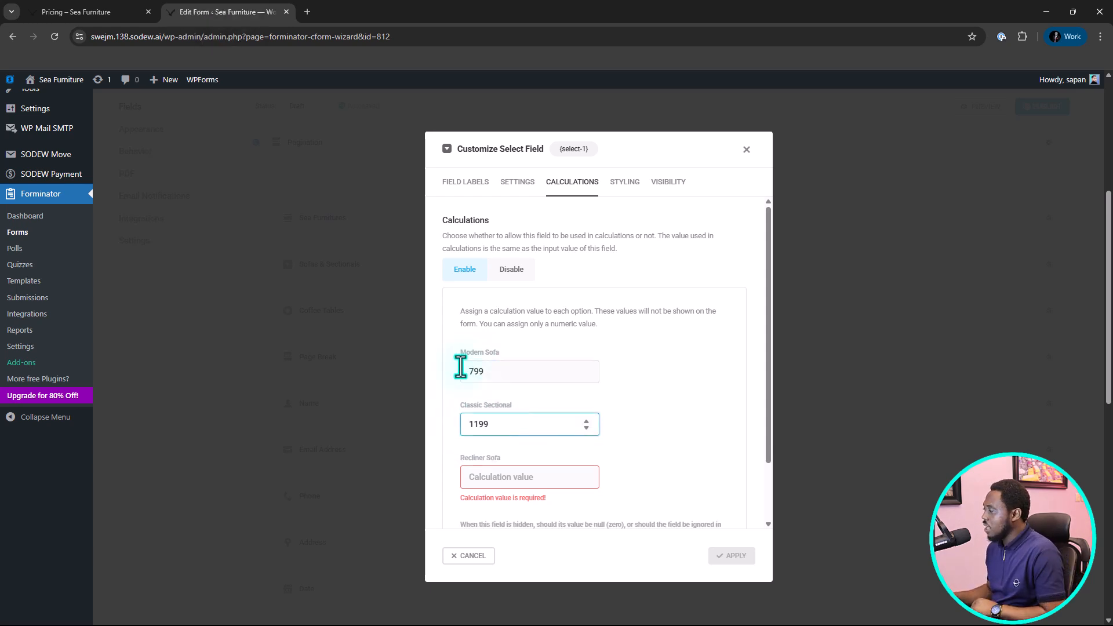
# Copy the Recliner Sofa price from the Pricing page, enter 1349 as its calculation value, and apply the Sofas & Sectionals field settings.
pyautogui.click(93, 12)
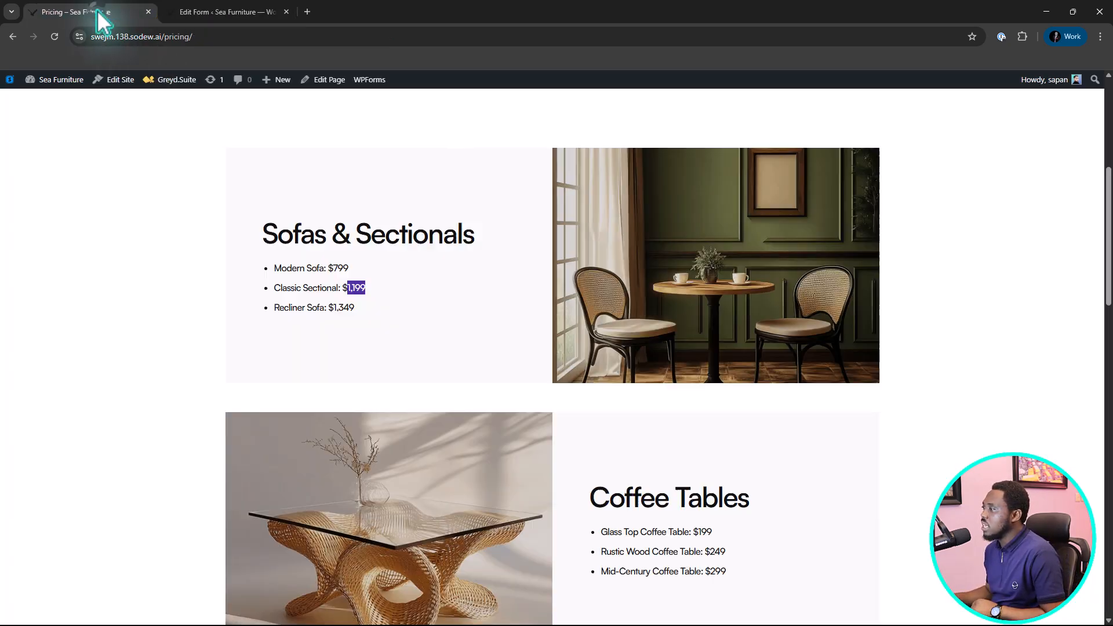
pyautogui.click(342, 309)
pyautogui.doubleClick(343, 309)
pyautogui.rightClick(364, 306)
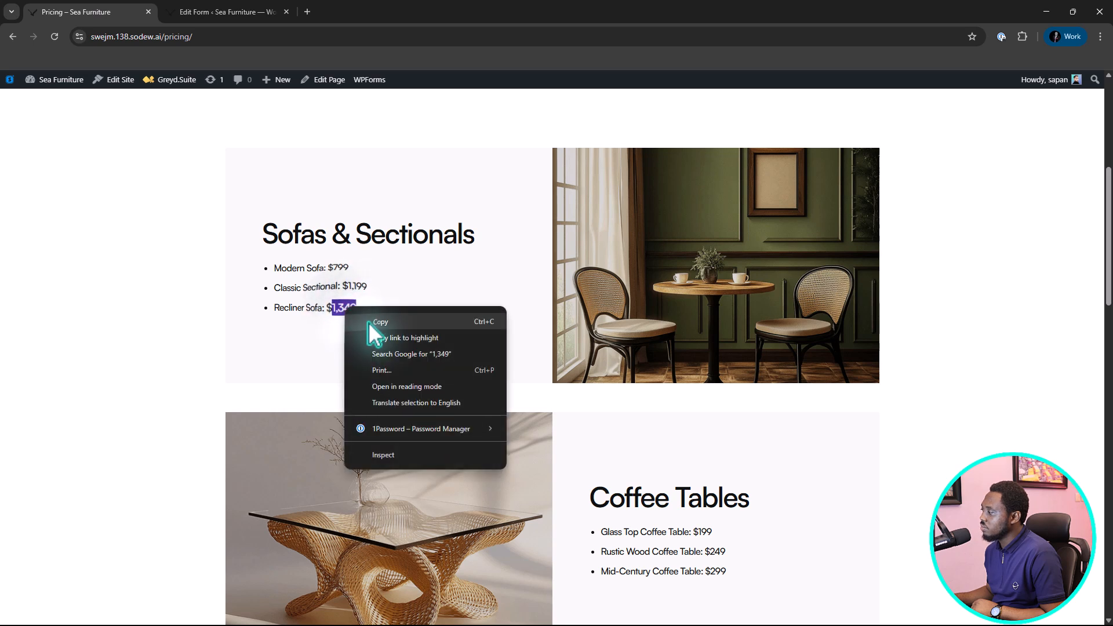
pyautogui.click(364, 317)
pyautogui.click(224, 12)
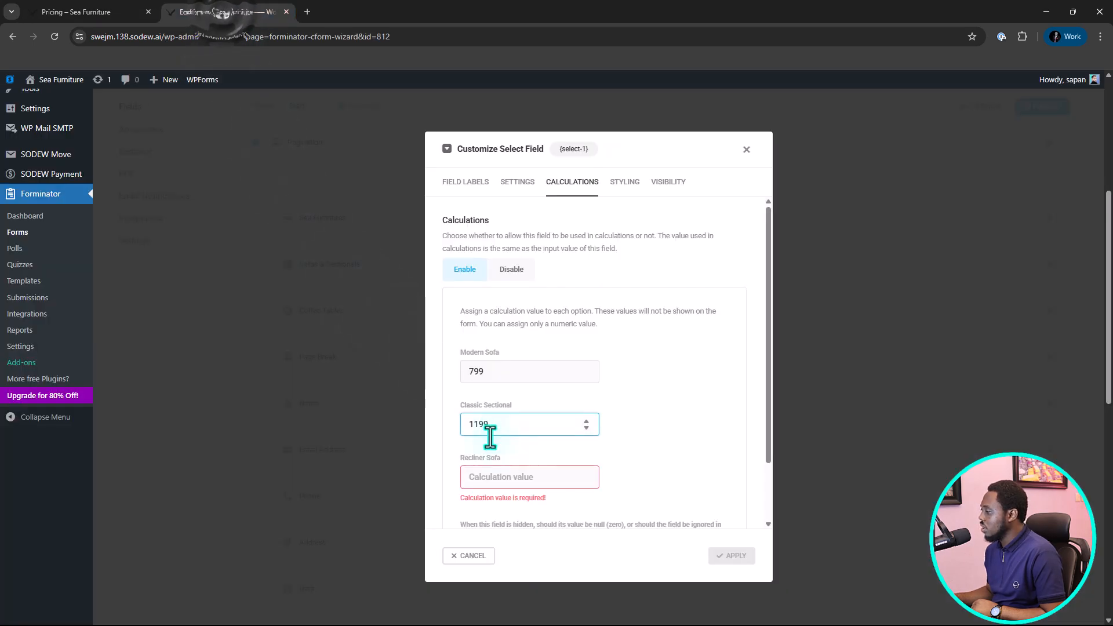
pyautogui.click(497, 476)
pyautogui.hotkey('ctrl', 'v')
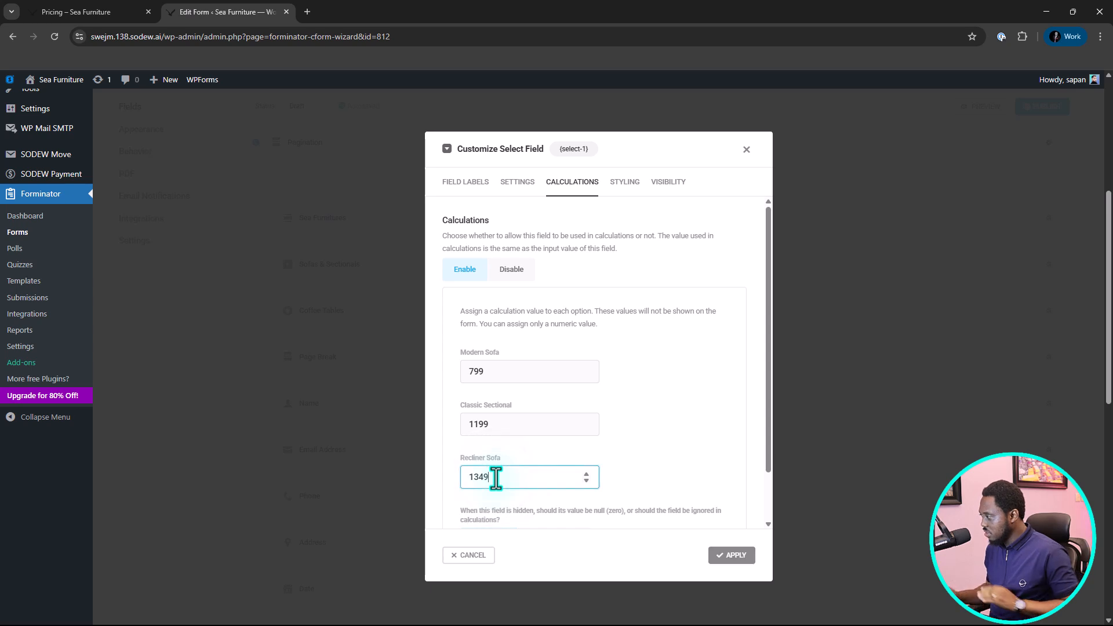
pyautogui.click(734, 556)
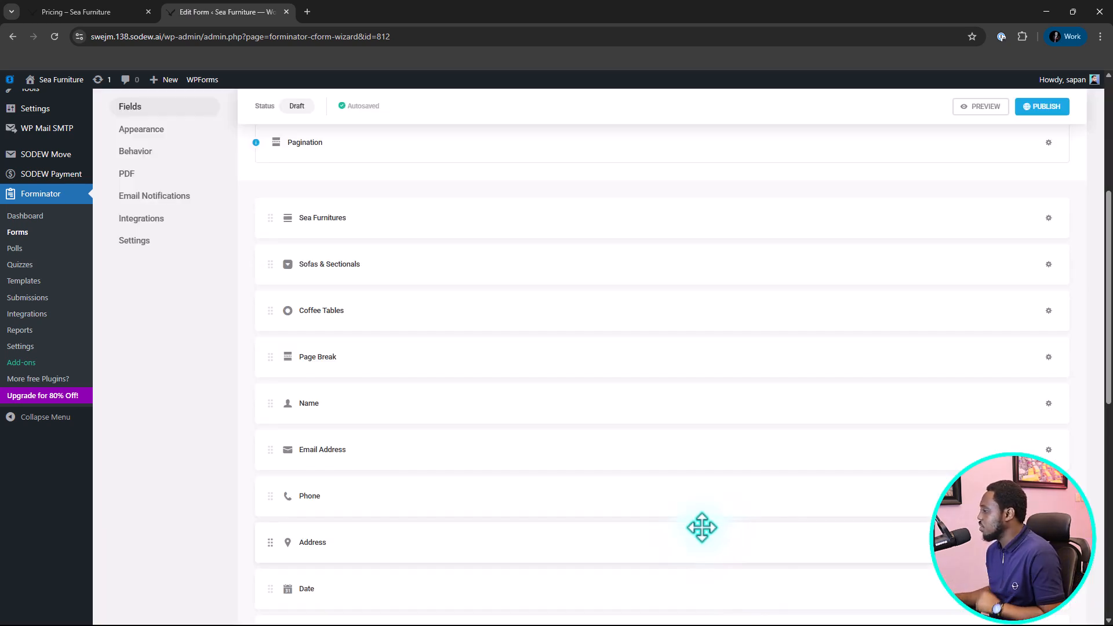
# Enable calculations for the Coffee Tables radio field.
pyautogui.click(366, 313)
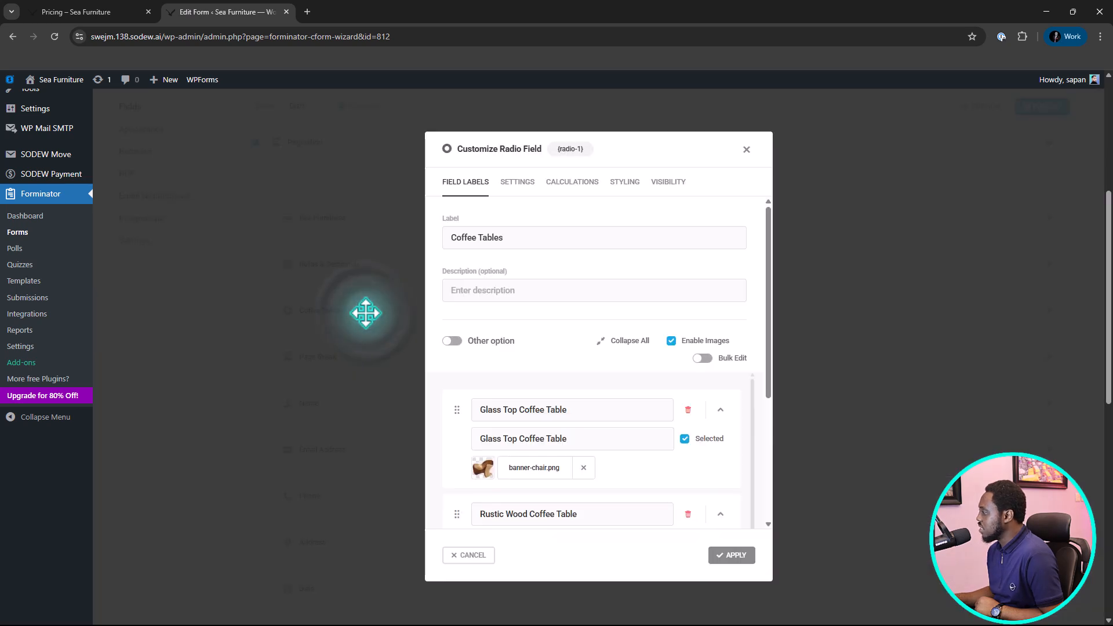
pyautogui.click(566, 183)
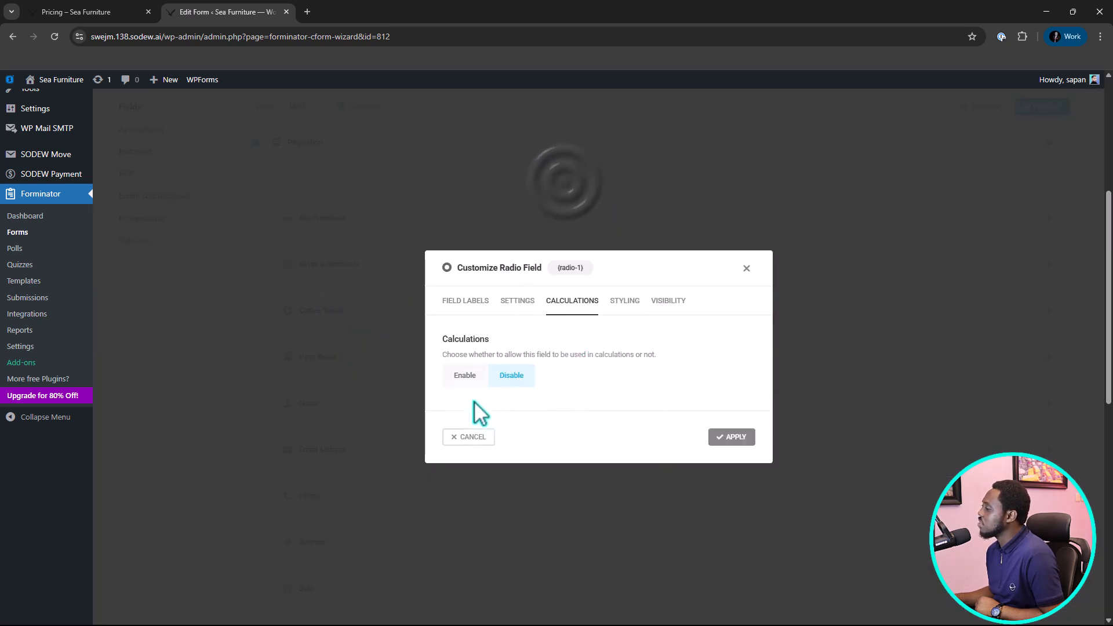
pyautogui.click(456, 377)
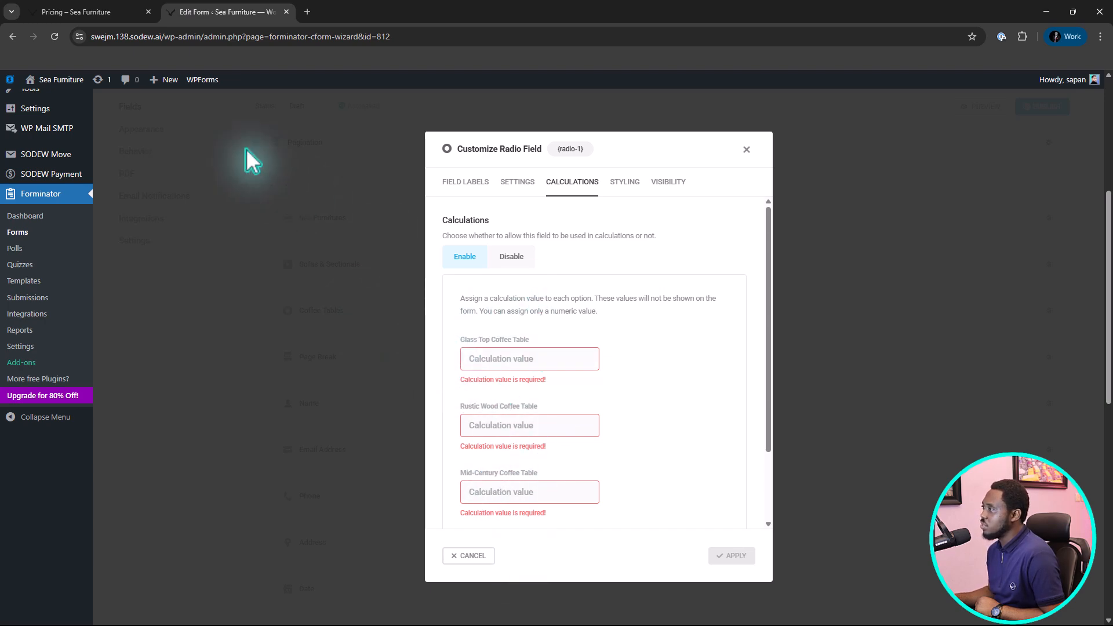
# Copy the Glass Top Coffee Table price from the Pricing page and enter 199 as its calculation value.
pyautogui.click(114, 12)
pyautogui.hotkey('ctrl', 'Tab')
pyautogui.click(496, 360)
pyautogui.hotkey('ctrl', 'v')
# Copy the Rustic Wood Coffee Table price from the Pricing page and enter 249 as its calculation value.
pyautogui.click(87, 13)
pyautogui.doubleClick(717, 378)
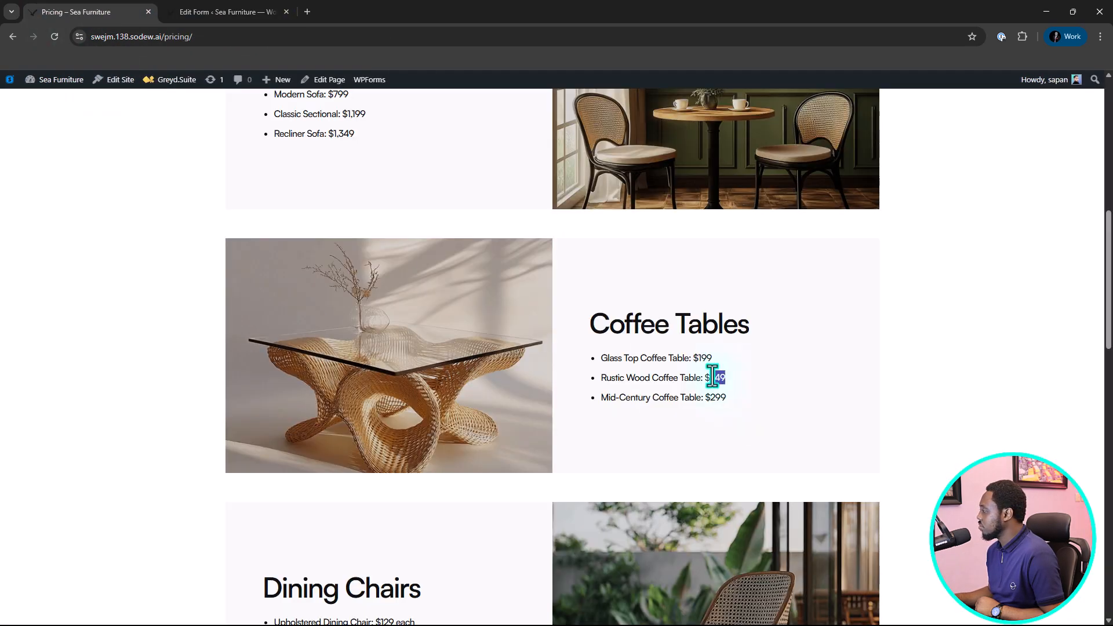
pyautogui.click(226, 12)
pyautogui.click(479, 415)
pyautogui.hotkey('ctrl', 'v')
# Copy the Mid-Century Coffee Table price from the Pricing page, enter 299 as its calculation value, and apply the Coffee Tables settings.
pyautogui.click(87, 13)
pyautogui.rightClick(715, 398)
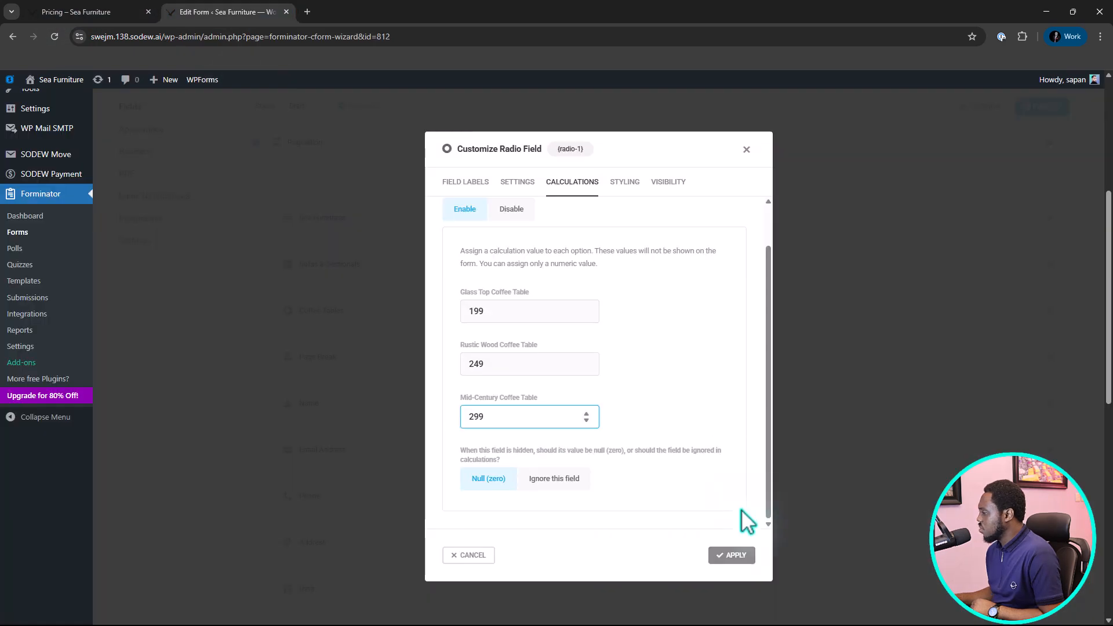
pyautogui.click(732, 555)
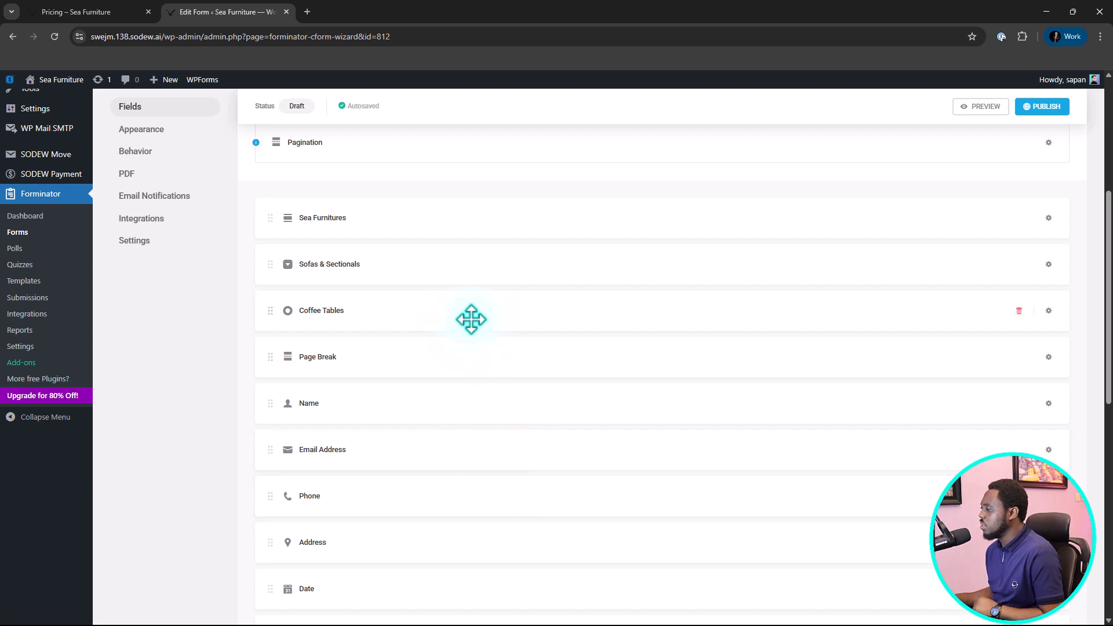
# Change the label of the Calculations field to "Payable".
pyautogui.scroll(-5, 469, 320)
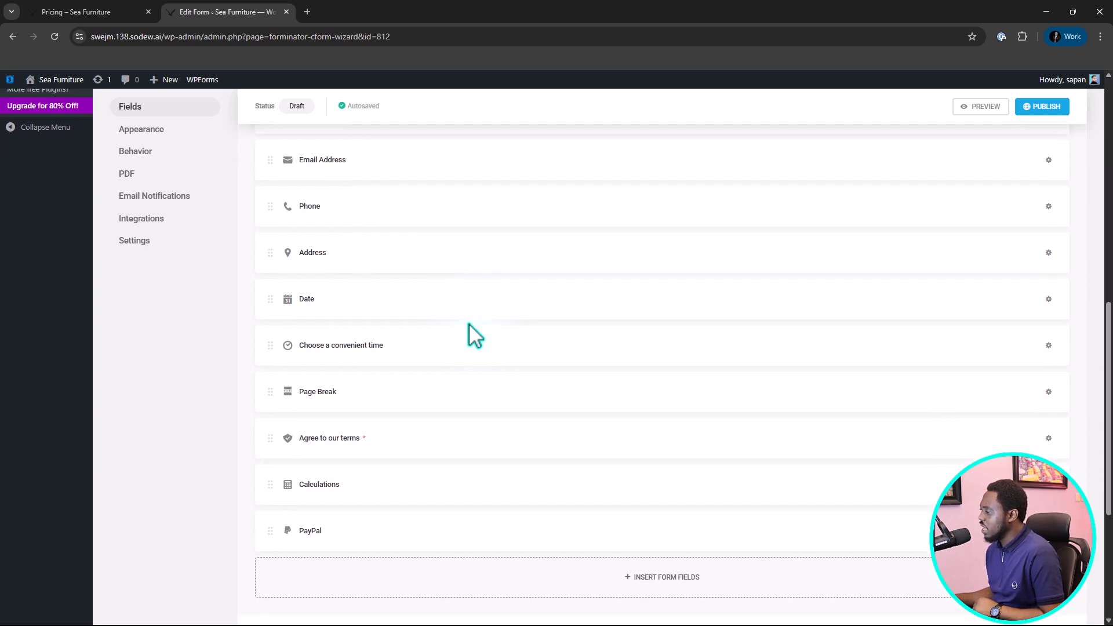
pyautogui.click(371, 490)
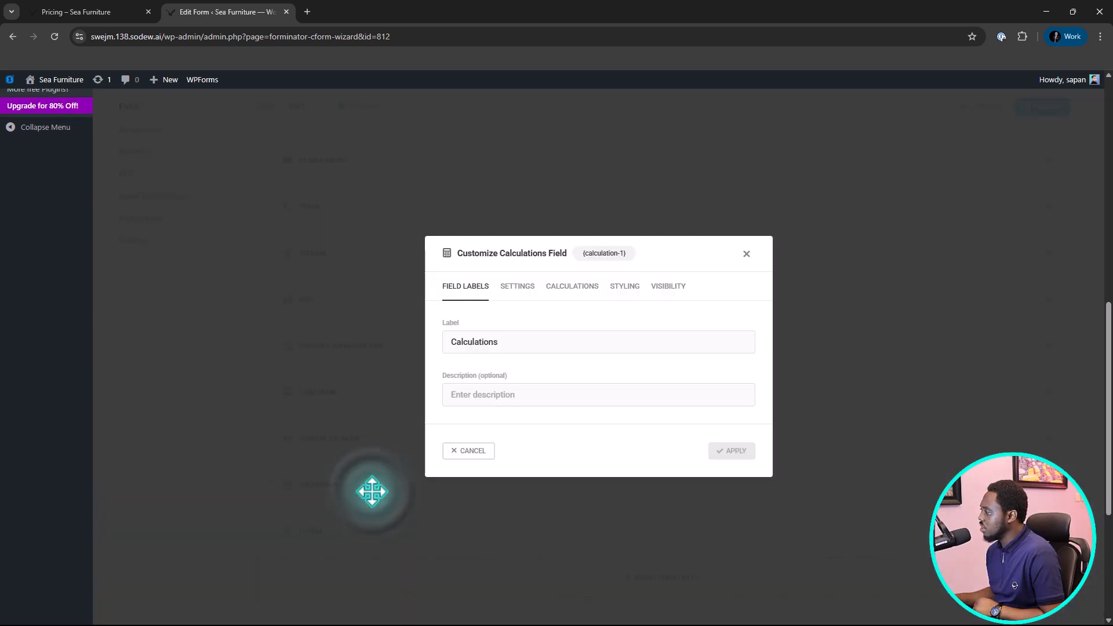
pyautogui.doubleClick(502, 342)
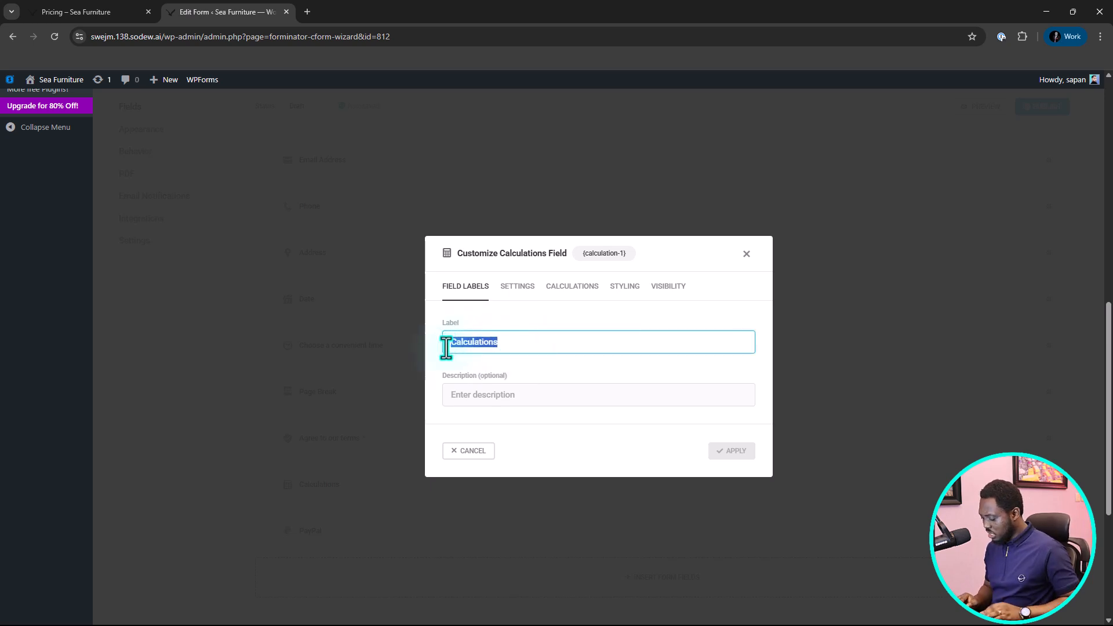
pyautogui.write('Payable')
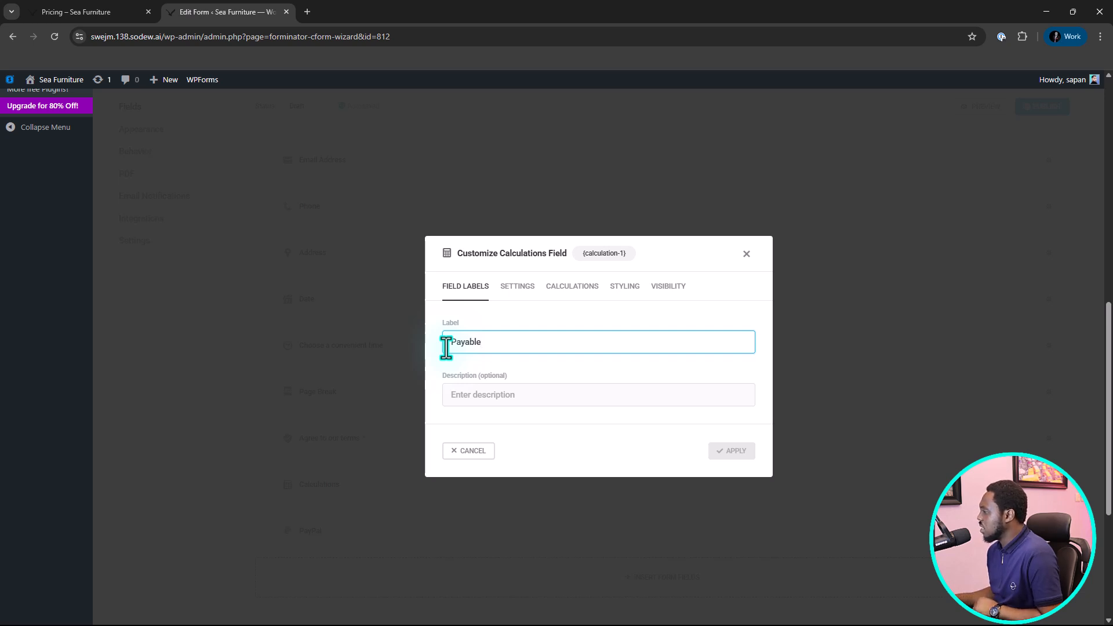
# Build the calculation formula as Sofas & Sectionals plus Coffee Tables, and check the field's visibility rules before returning to the formula.
pyautogui.click(577, 290)
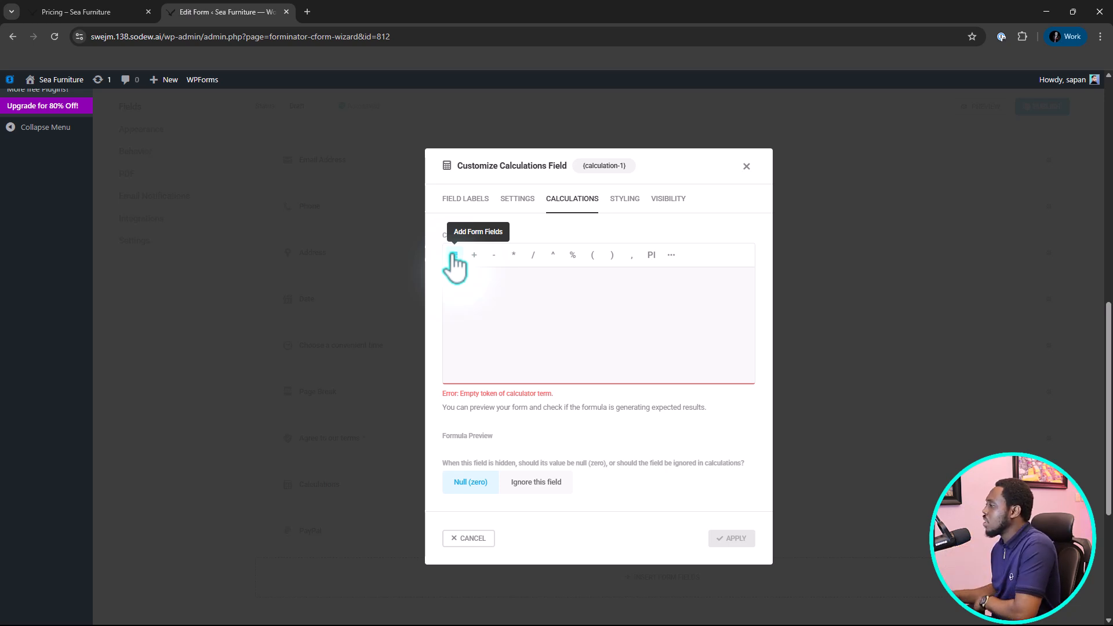
pyautogui.click(454, 258)
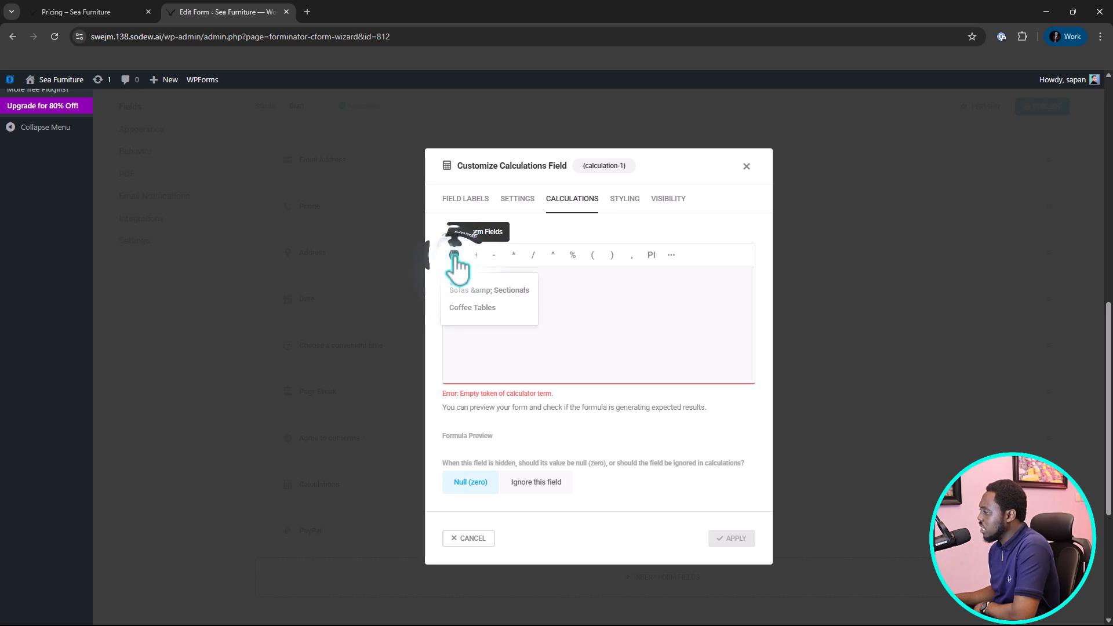
pyautogui.click(462, 293)
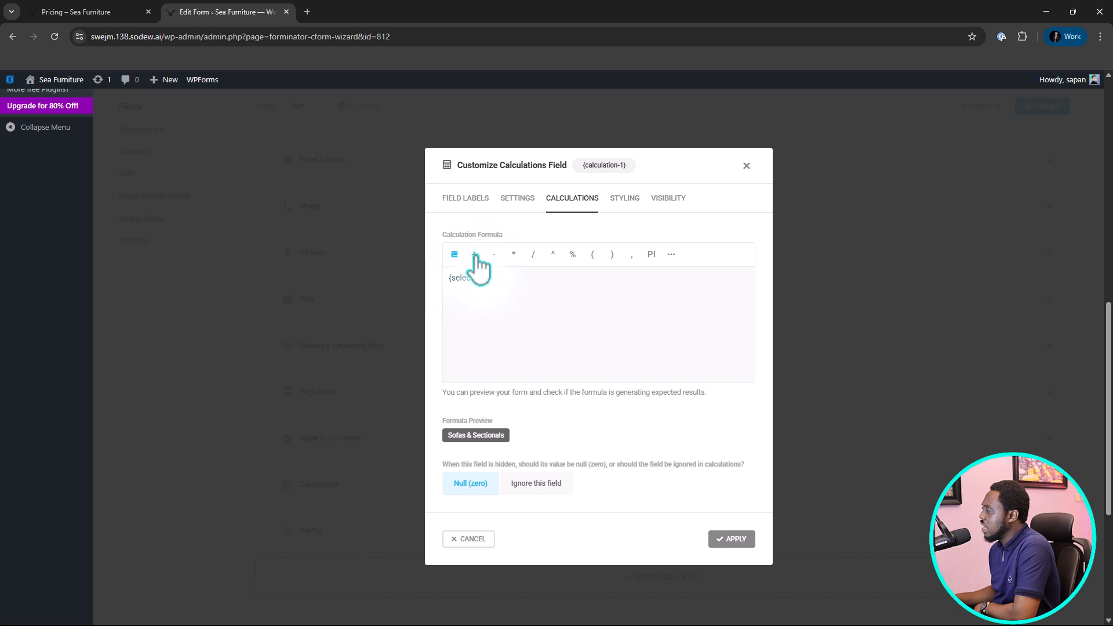
pyautogui.click(475, 254)
pyautogui.click(456, 249)
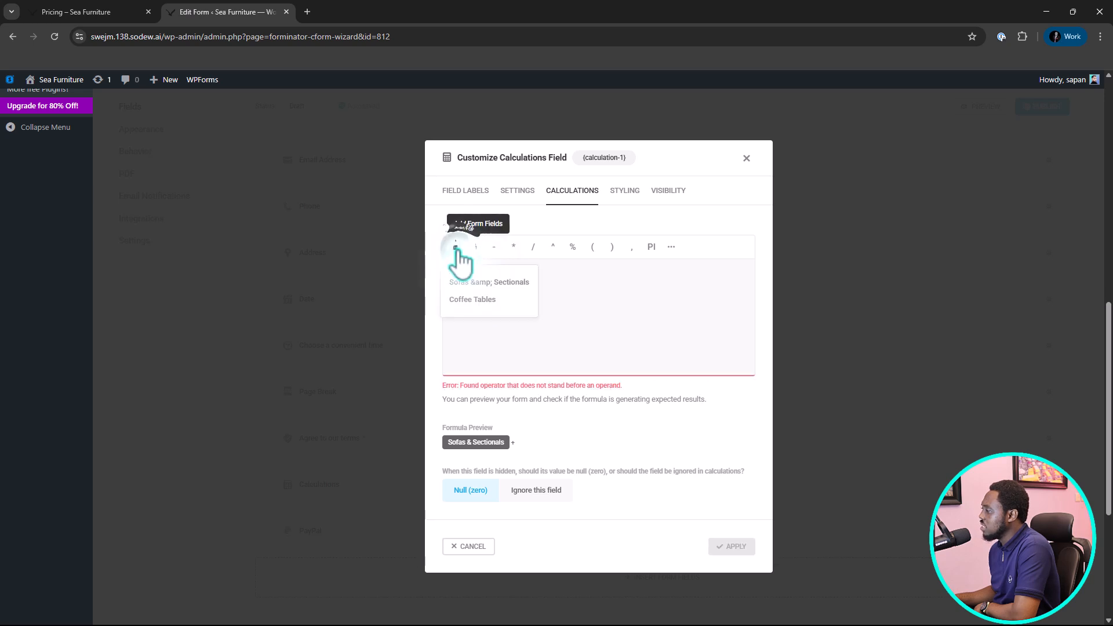
pyautogui.click(480, 298)
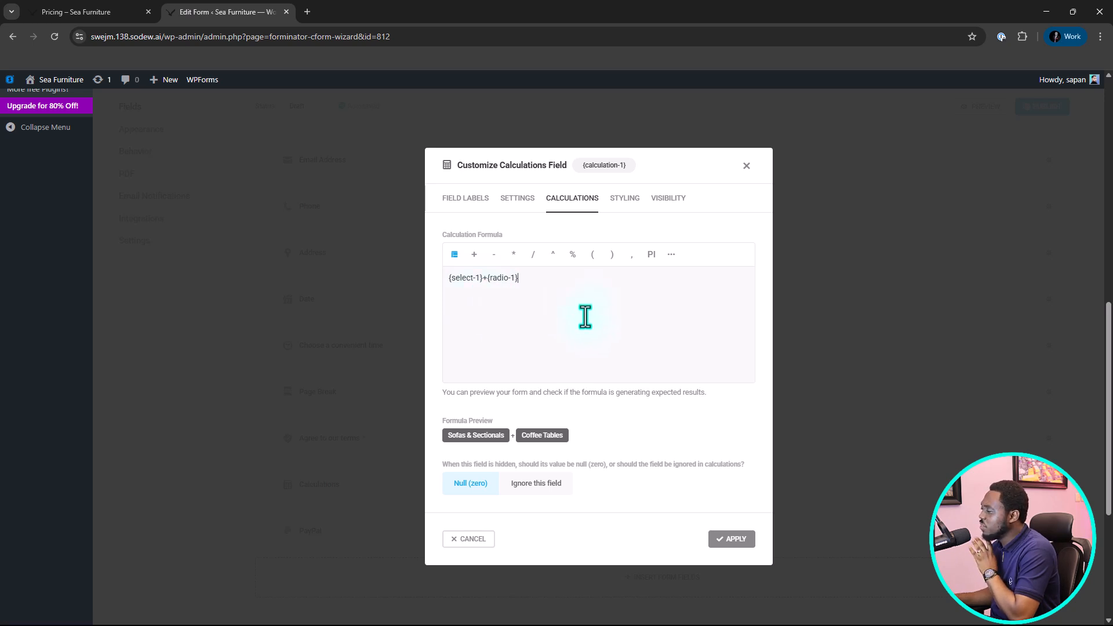
pyautogui.click(668, 198)
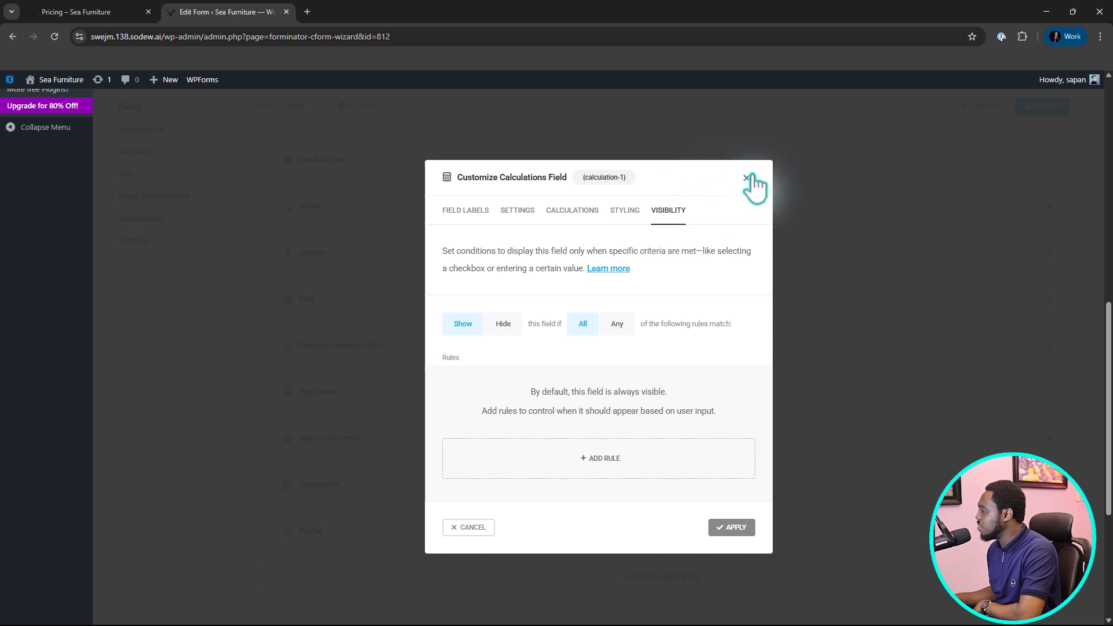
pyautogui.click(563, 210)
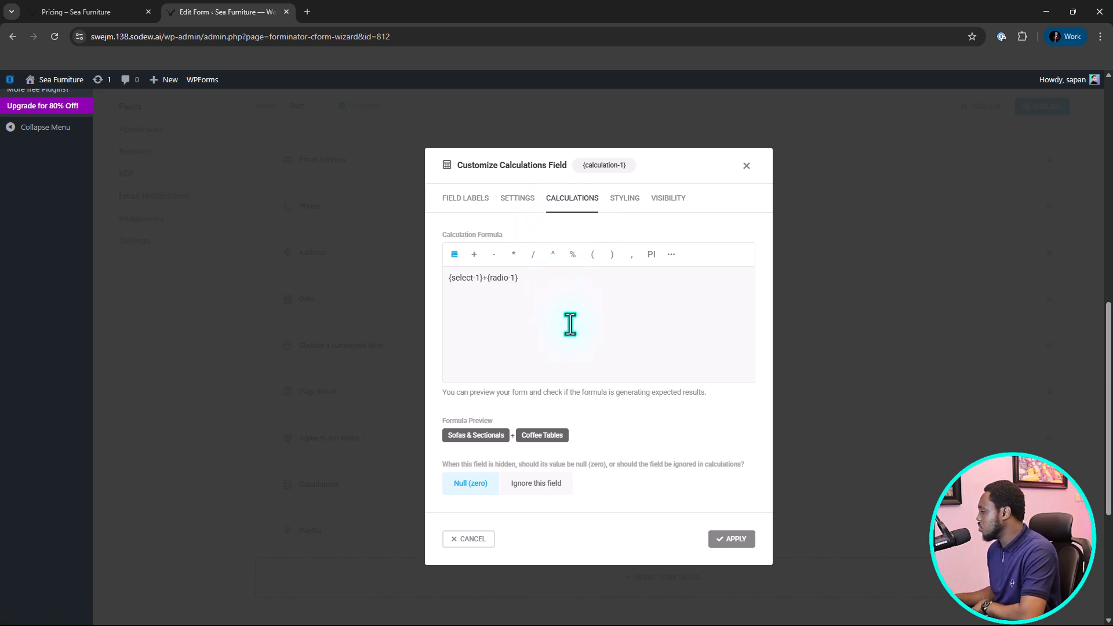
# Apply the Payable field's calculation formula and open the PayPal field's settings.
pyautogui.click(736, 542)
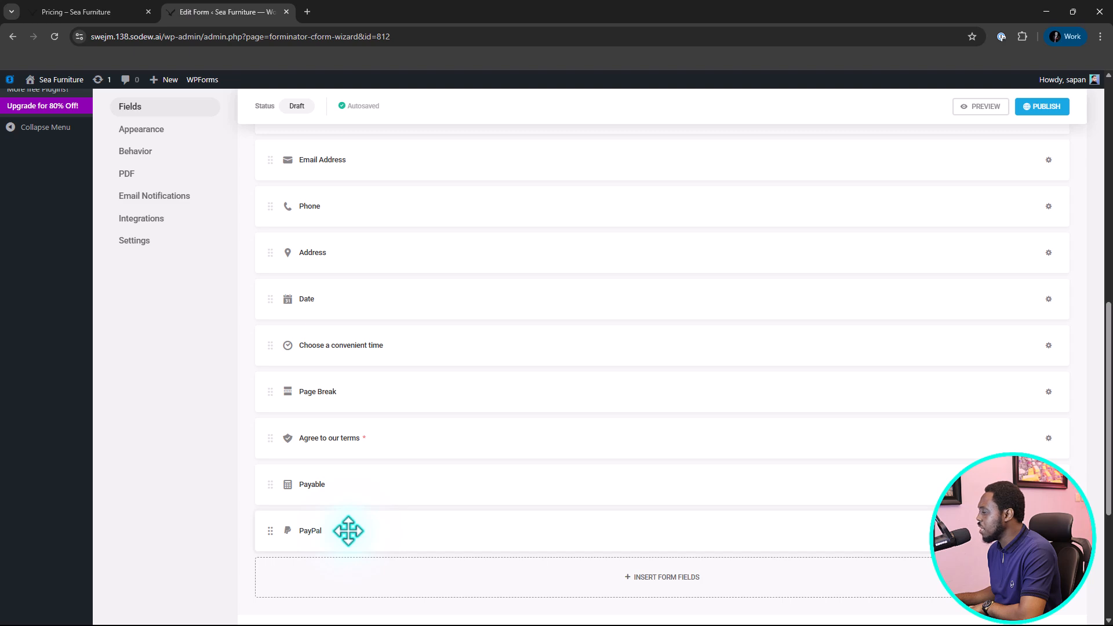
pyautogui.click(367, 531)
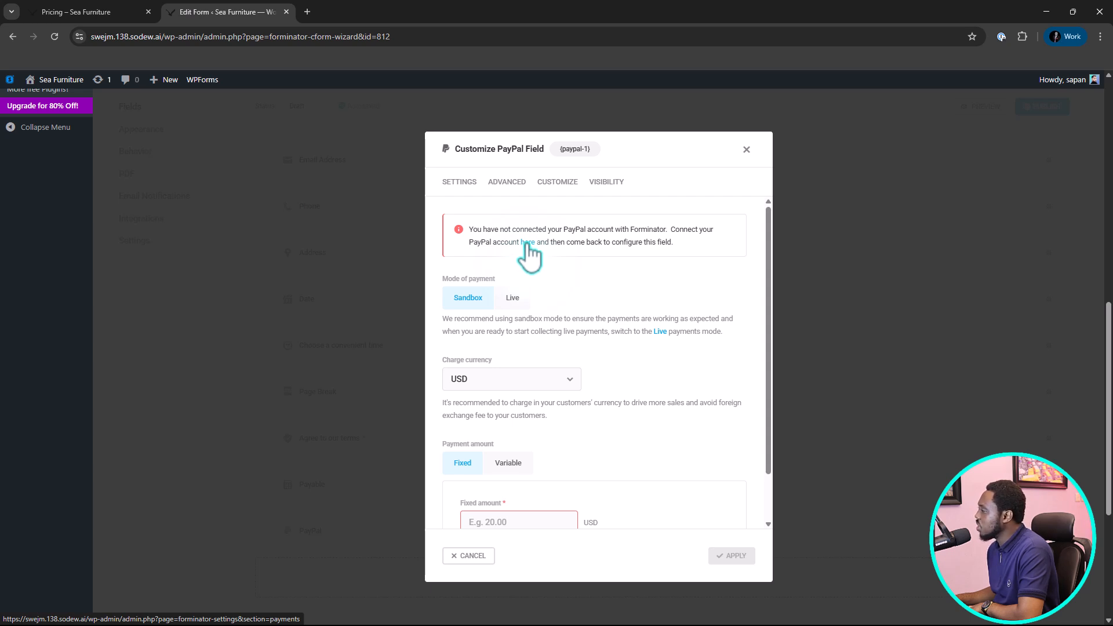
# Open Forminator's payment settings in a separate tab and bring up the form for connecting a PayPal account.
pyautogui.rightClick(528, 243)
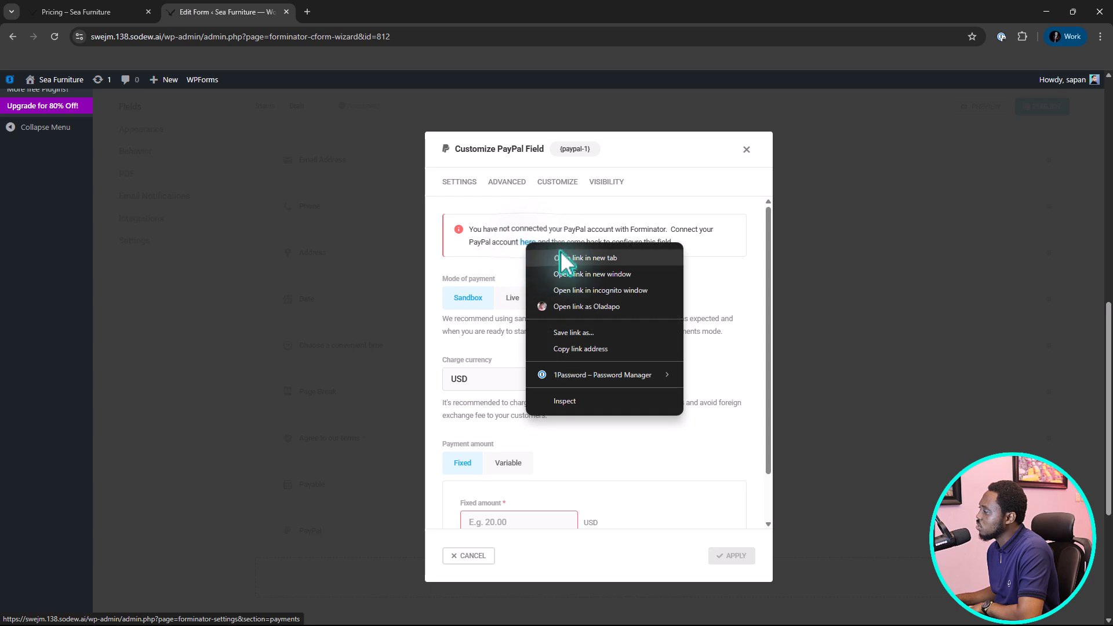
pyautogui.click(562, 253)
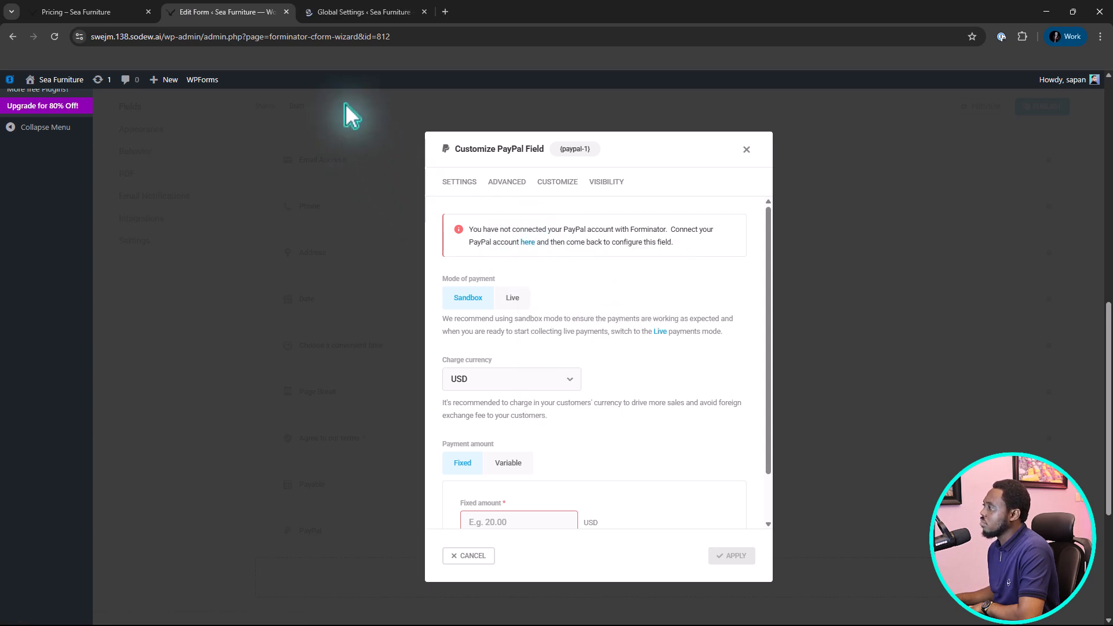
pyautogui.click(363, 17)
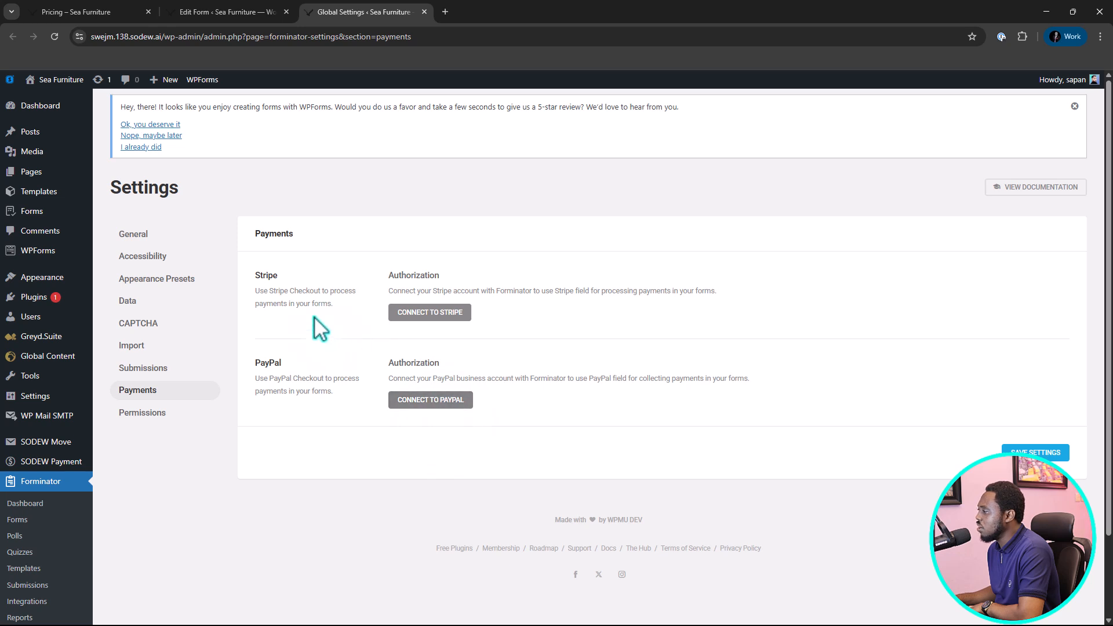
pyautogui.click(436, 402)
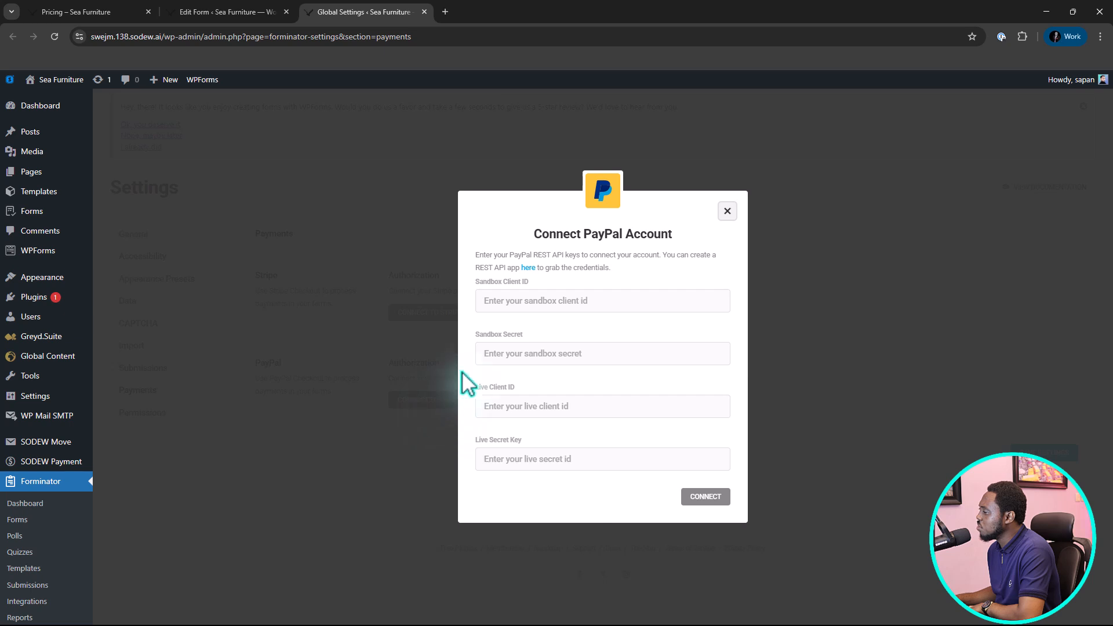
# Open the PayPal REST API app link in a separate tab, go to developer.paypal.com instead, and log in to the developer account.
pyautogui.rightClick(530, 269)
pyautogui.click(562, 282)
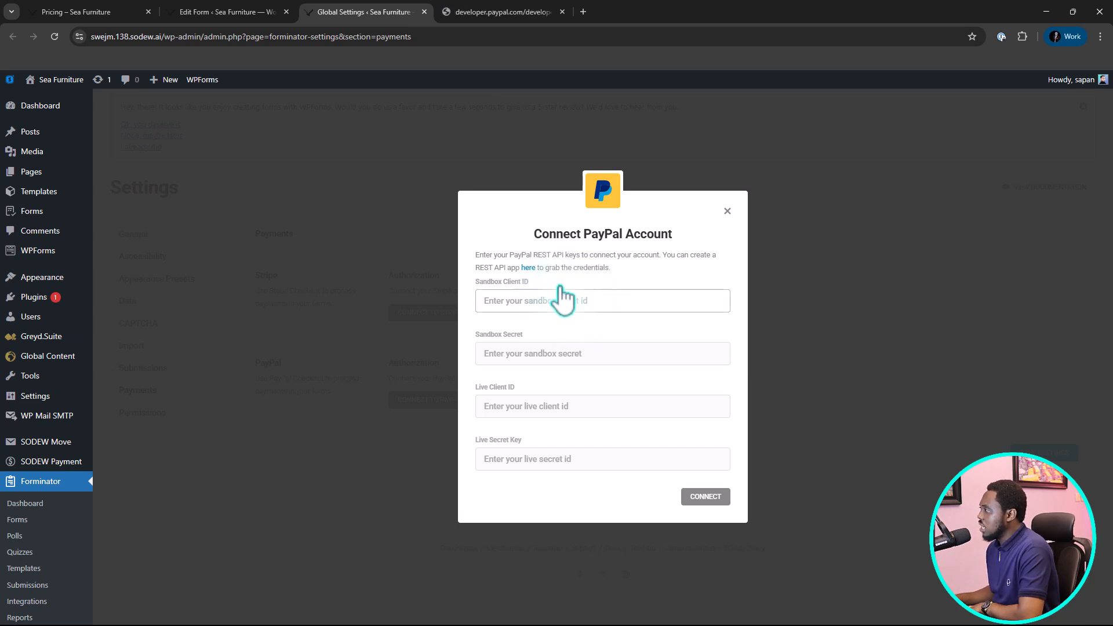
pyautogui.click(513, 10)
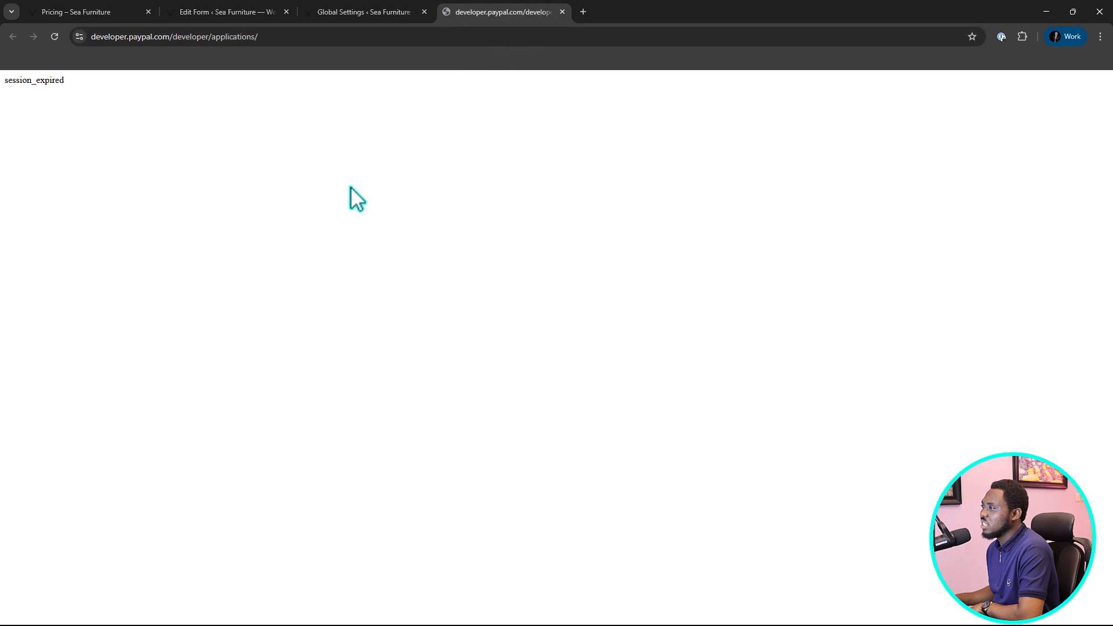
pyautogui.moveTo(274, 36); pyautogui.dragTo(174, 36)
pyautogui.press('BackSpace')
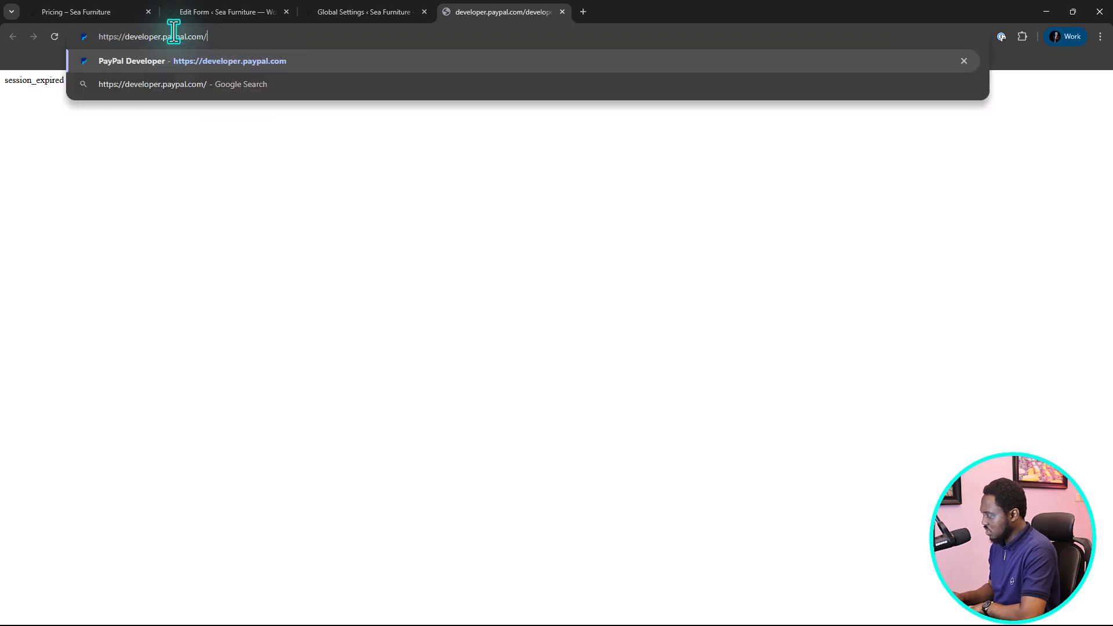
pyautogui.press('Return')
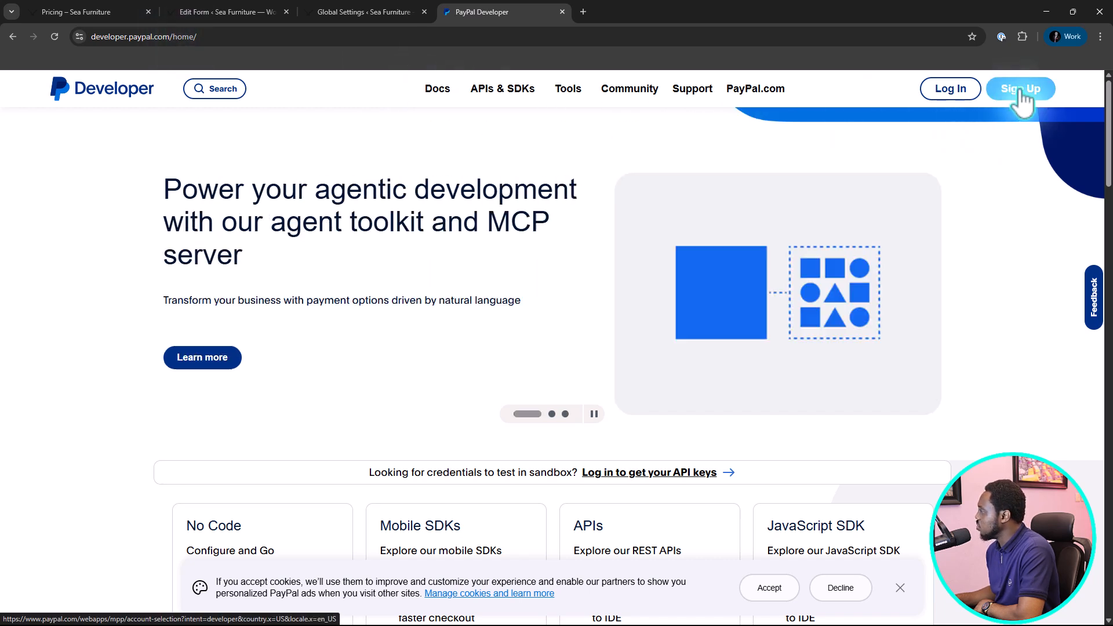
pyautogui.click(942, 91)
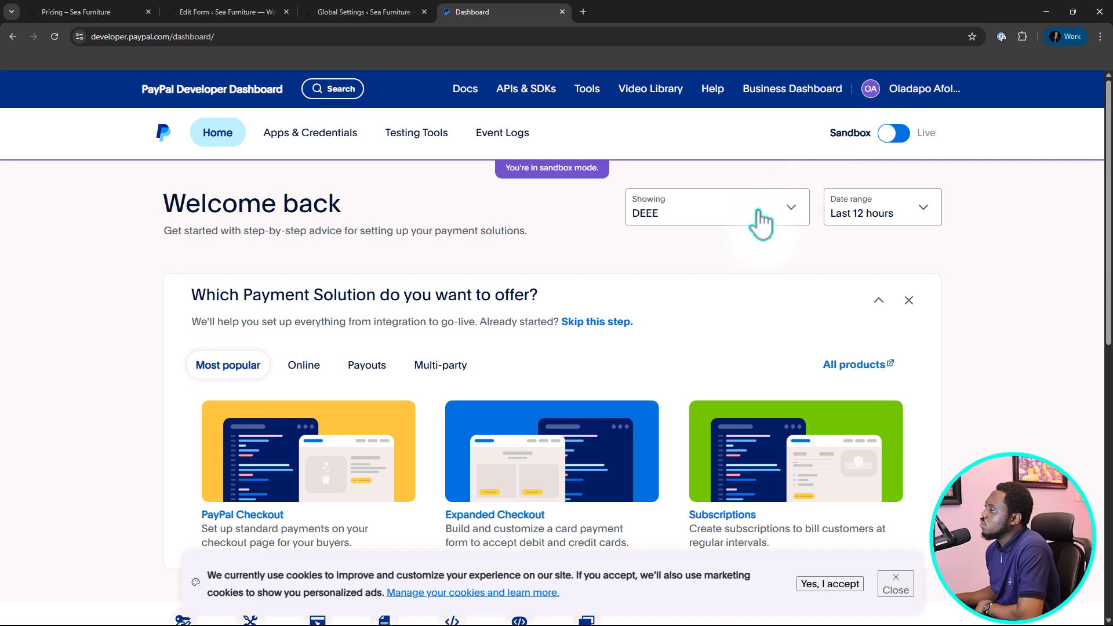
# Create a sandbox Merchant app named "Demo app" under the PayPal API credentials.
pyautogui.click(293, 142)
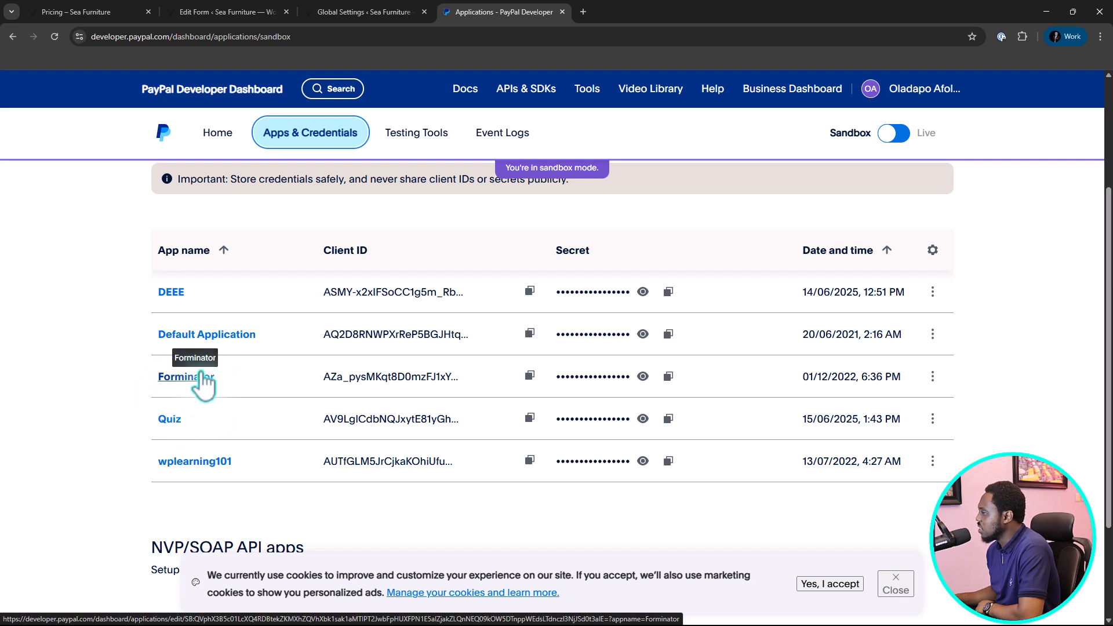
pyautogui.scroll(3, 204, 381)
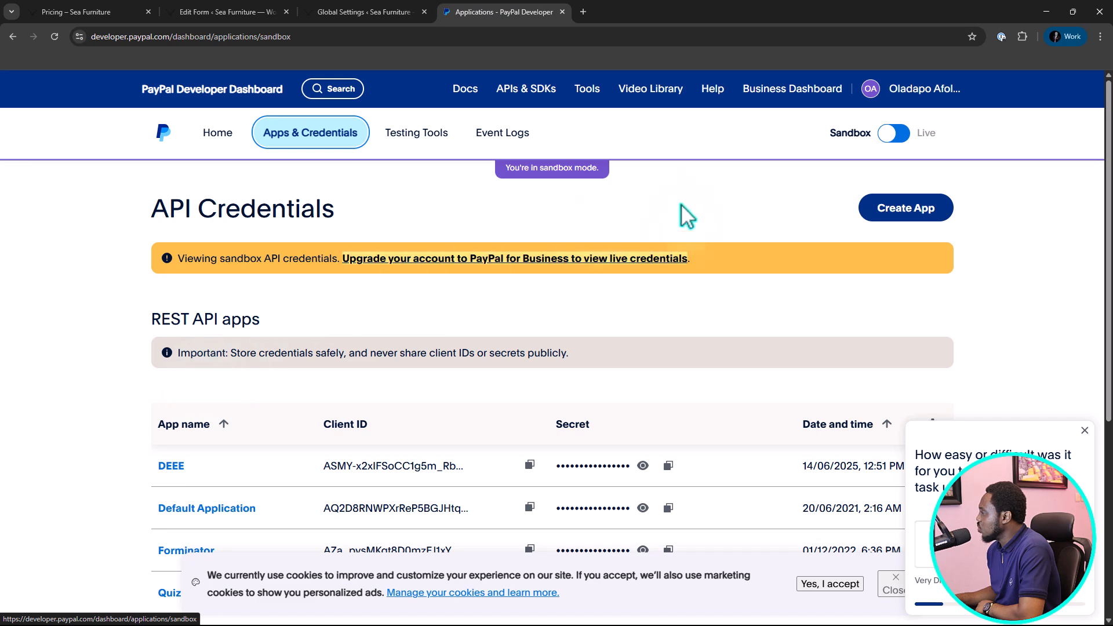
pyautogui.click(922, 210)
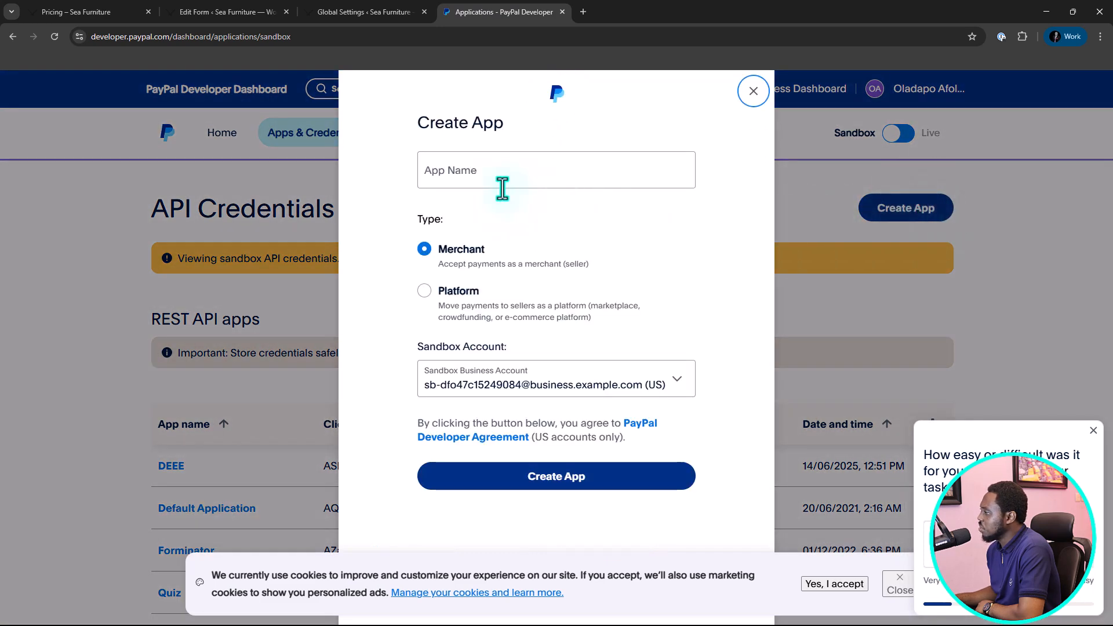
pyautogui.click(462, 175)
pyautogui.write('Demo')
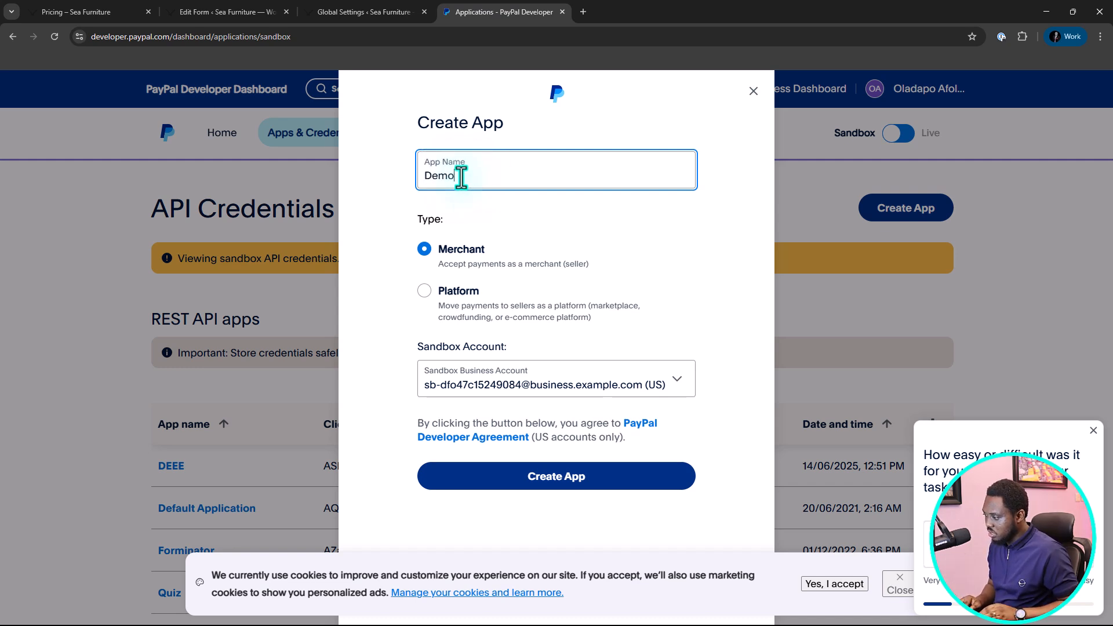
pyautogui.write(' App')
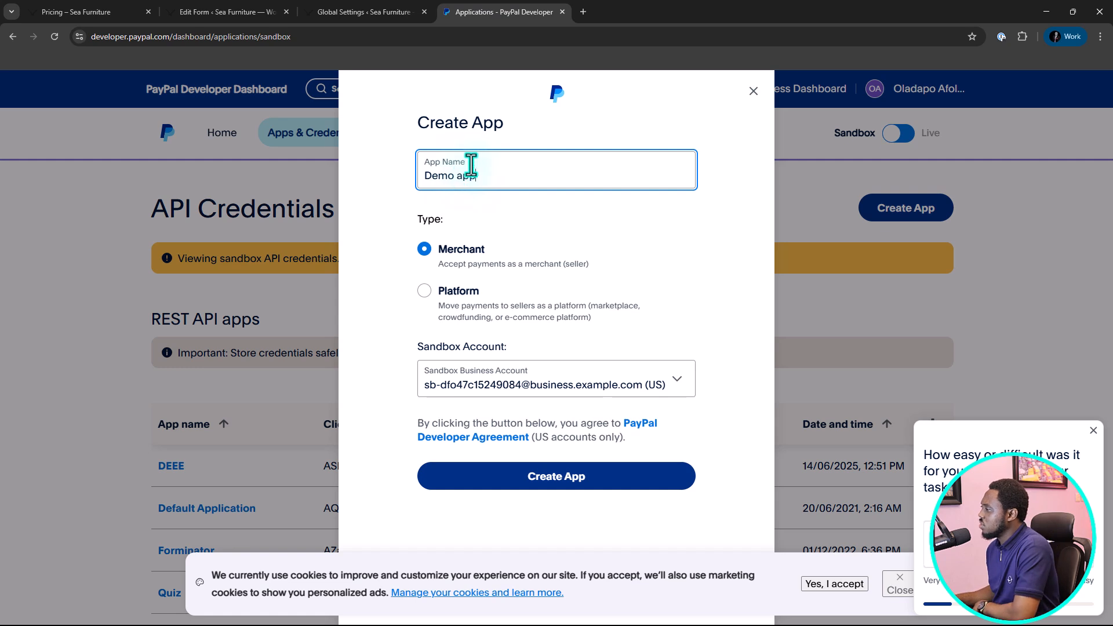
pyautogui.click(515, 480)
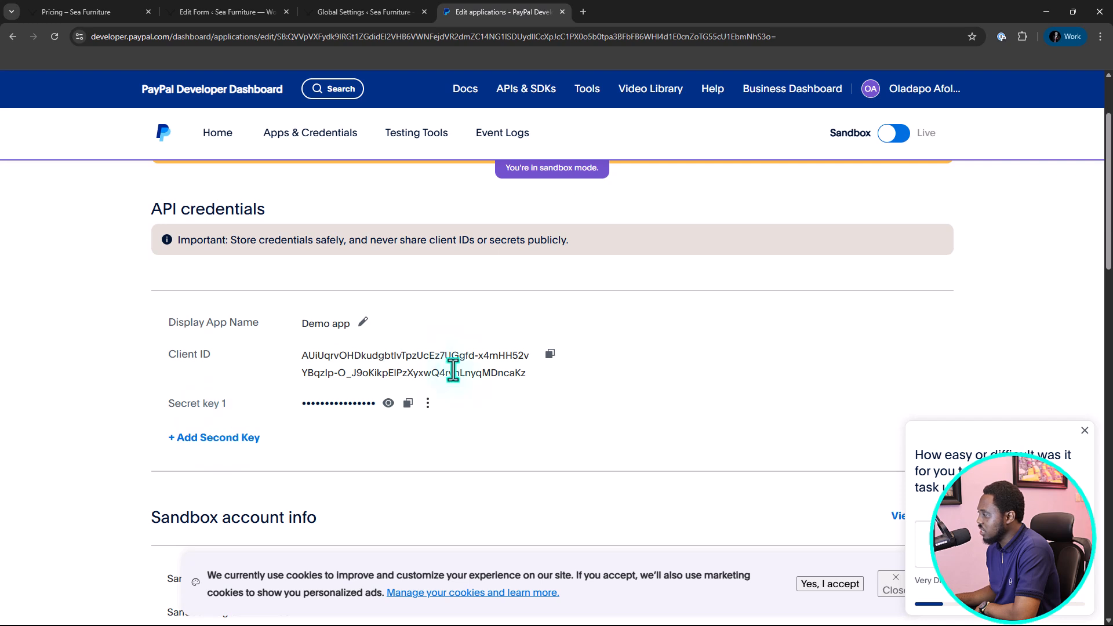
# Copy the Demo app's client ID and paste it as the Sandbox Client ID in Forminator's PayPal connection form.
pyautogui.click(550, 353)
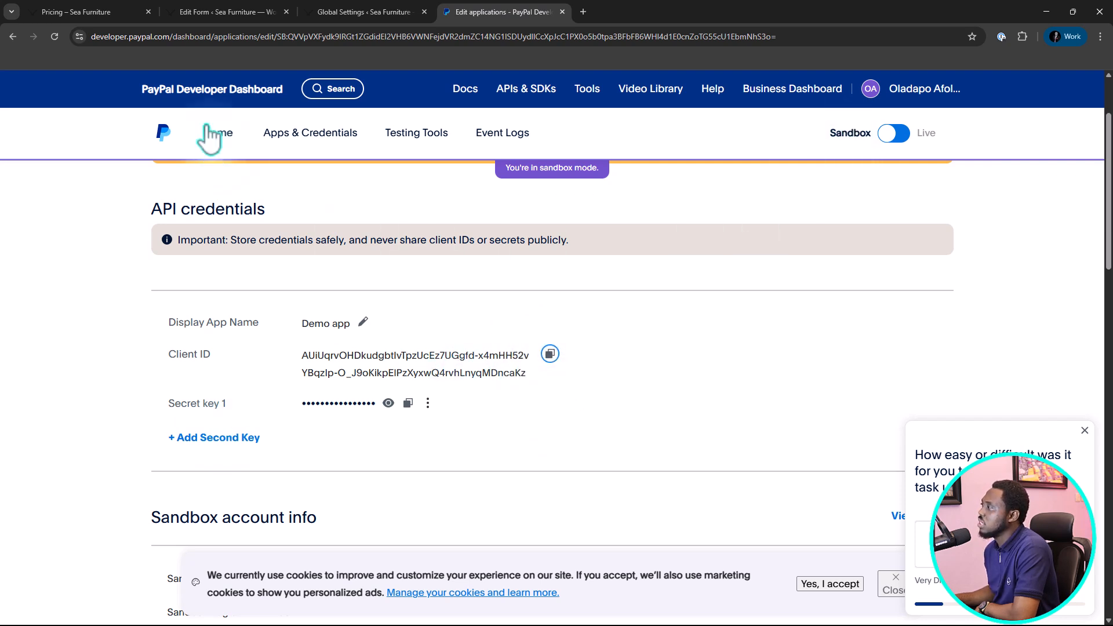
pyautogui.click(350, 13)
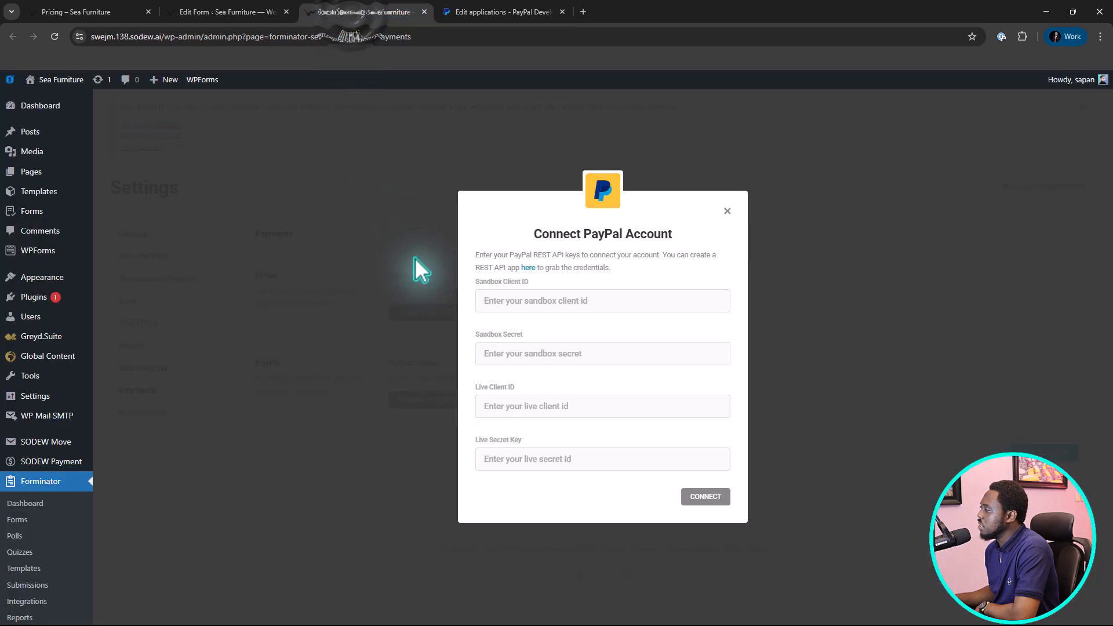
pyautogui.click(494, 301)
pyautogui.hotkey('ctrl', 'v')
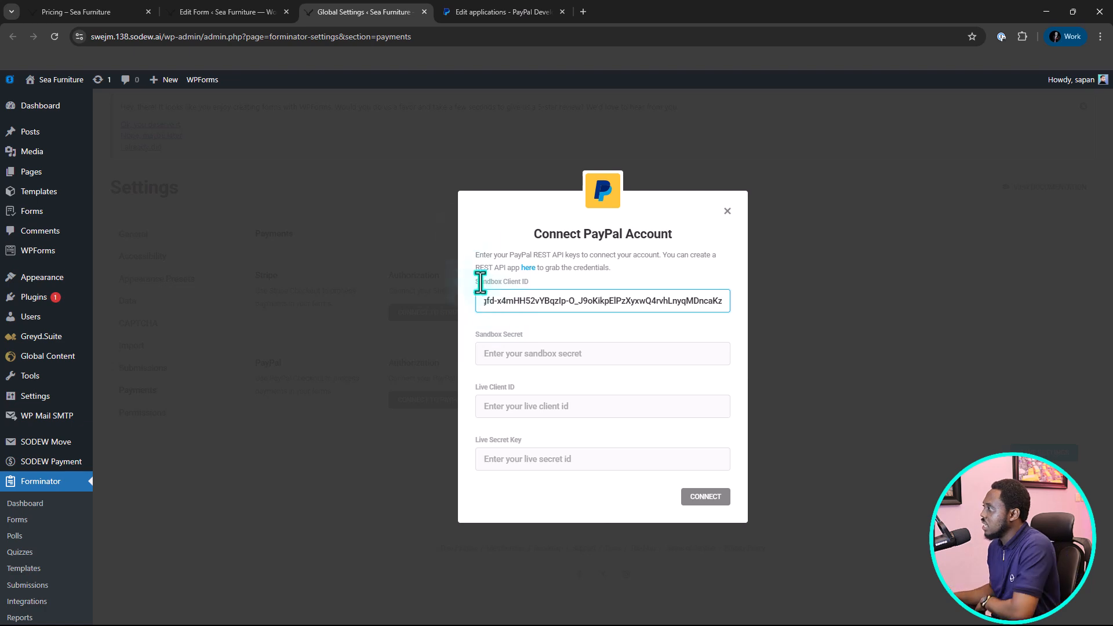
# Copy the Demo app's secret key and paste it as the Sandbox Secret in Forminator's PayPal connection form.
pyautogui.click(478, 16)
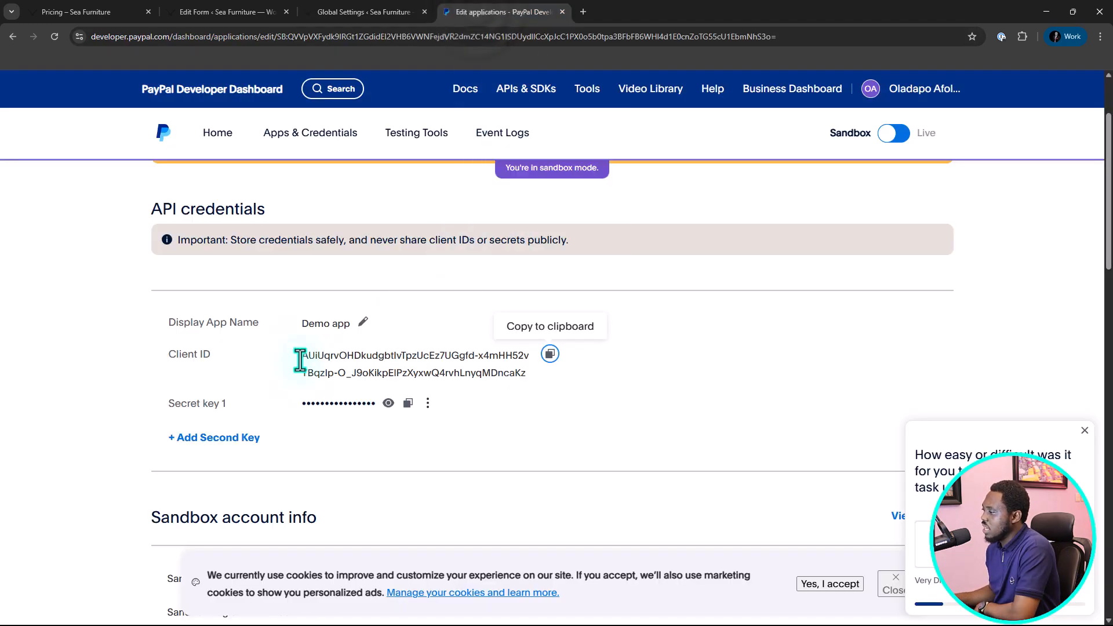
pyautogui.click(408, 404)
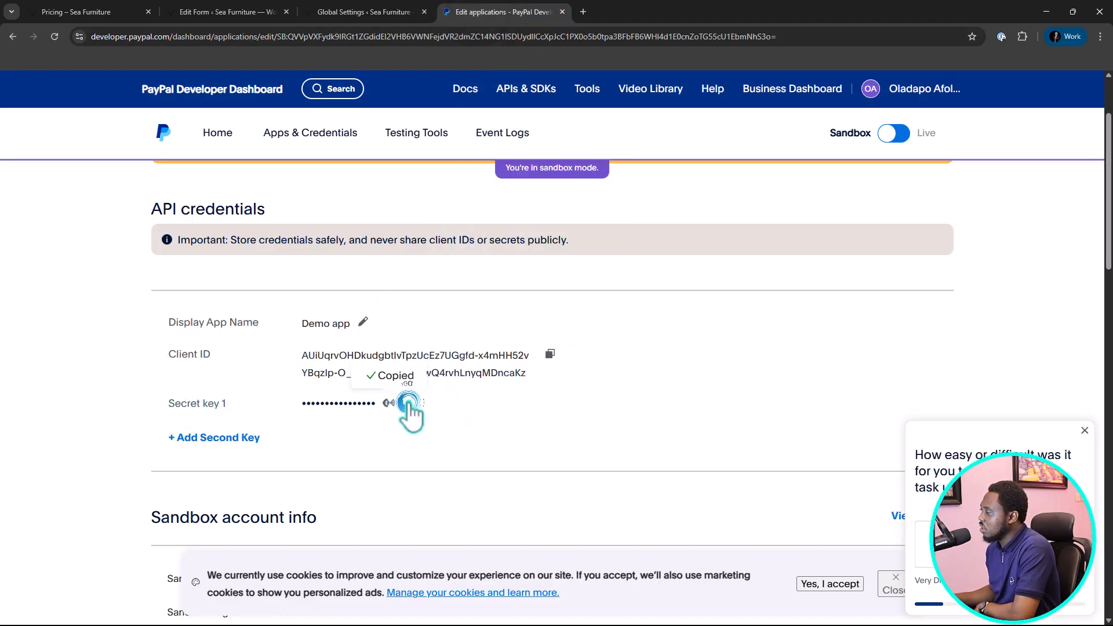
pyautogui.click(367, 8)
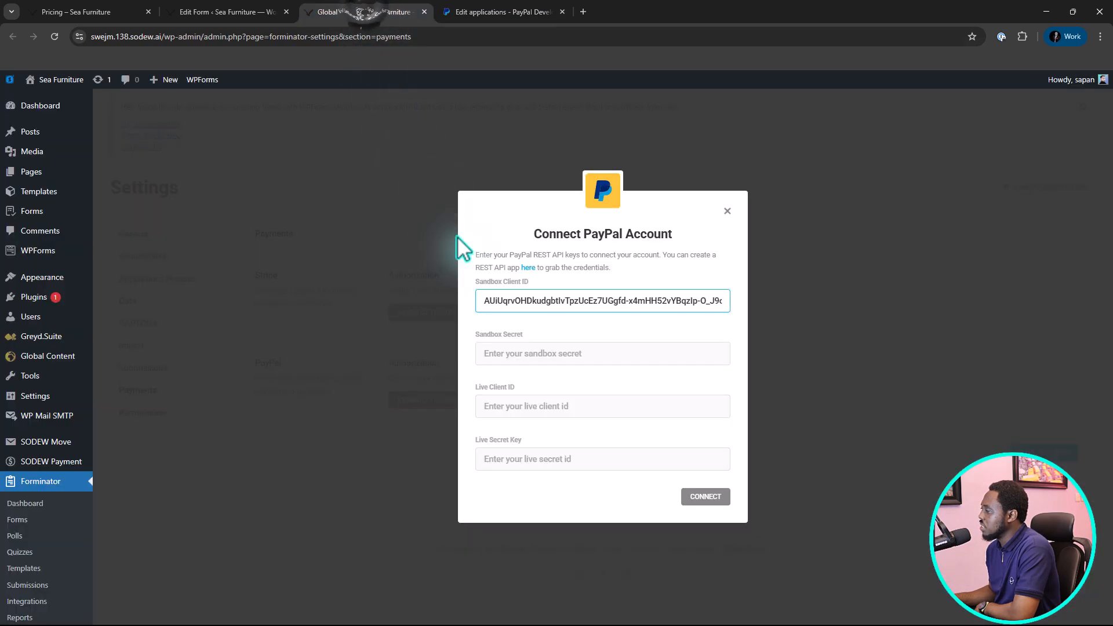
pyautogui.click(502, 355)
pyautogui.hotkey('ctrl', 'v')
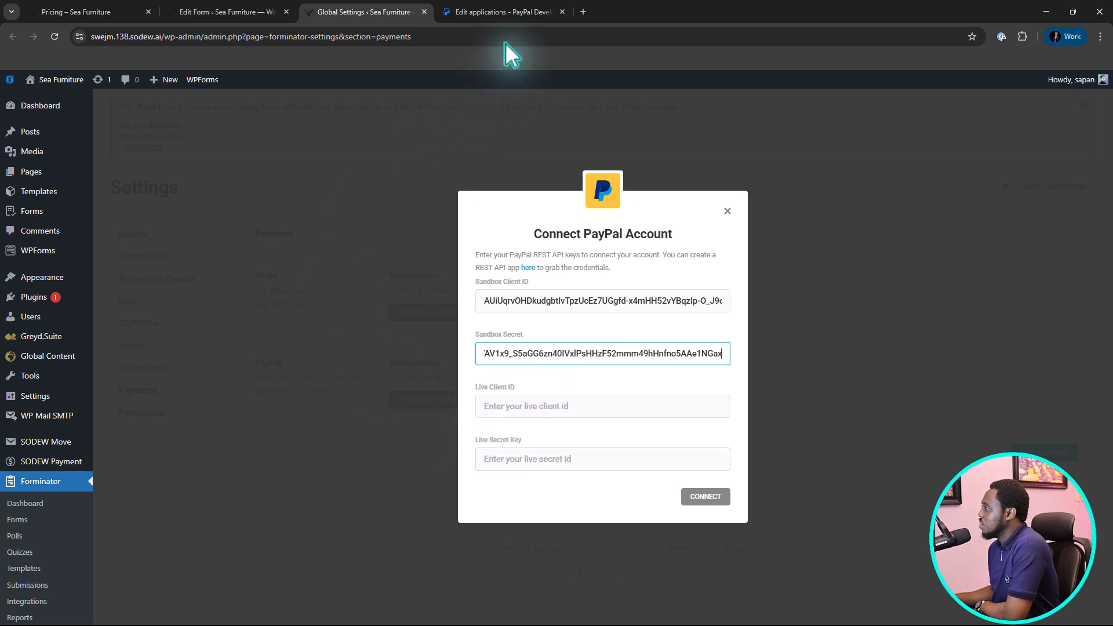
# Try to switch the PayPal developer dashboard to live mode, and try to connect Forminator with only the sandbox credentials.
pyautogui.click(506, 11)
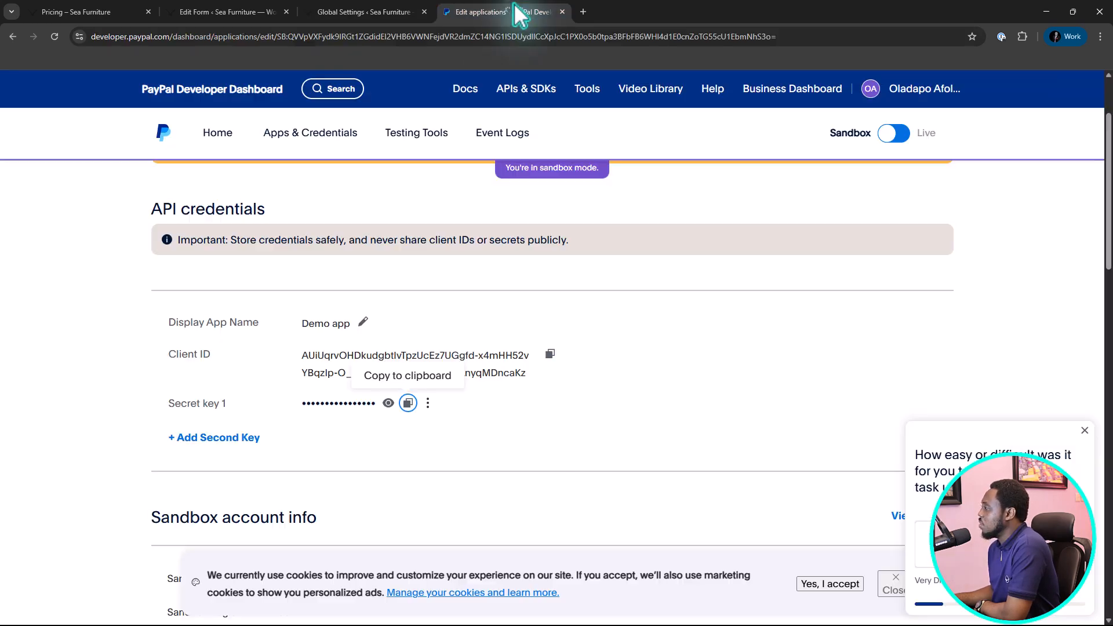
pyautogui.click(896, 134)
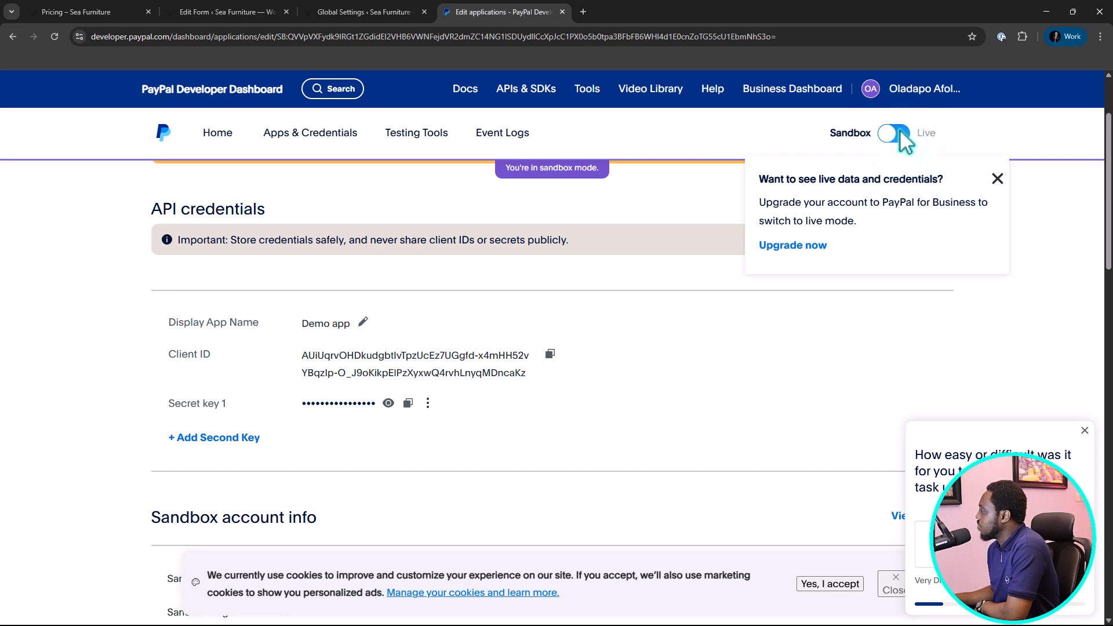
pyautogui.click(898, 129)
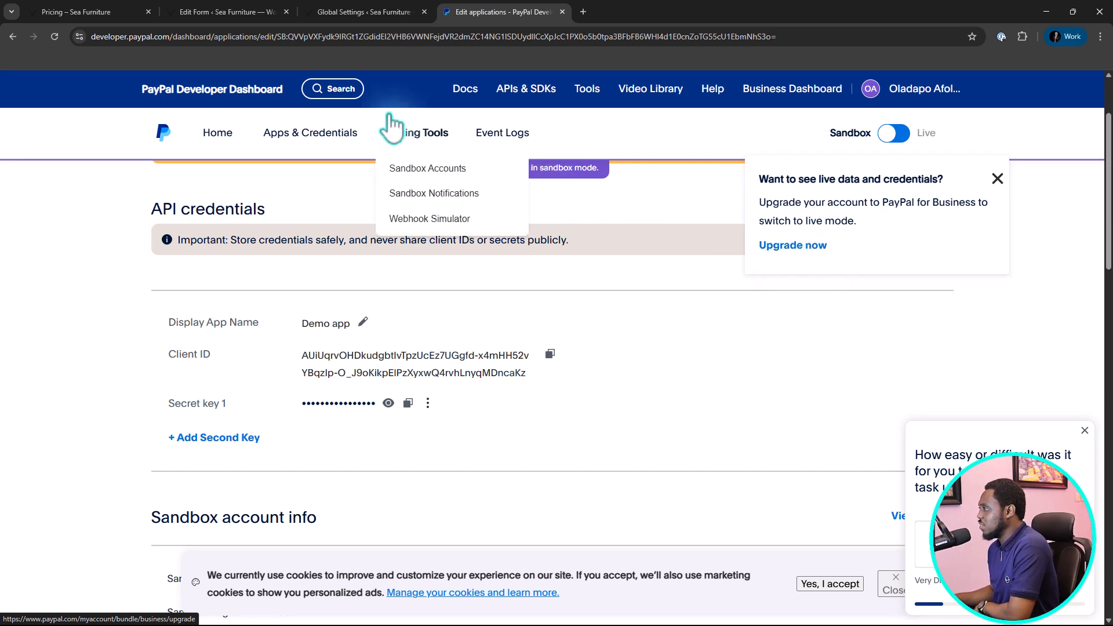
pyautogui.click(356, 16)
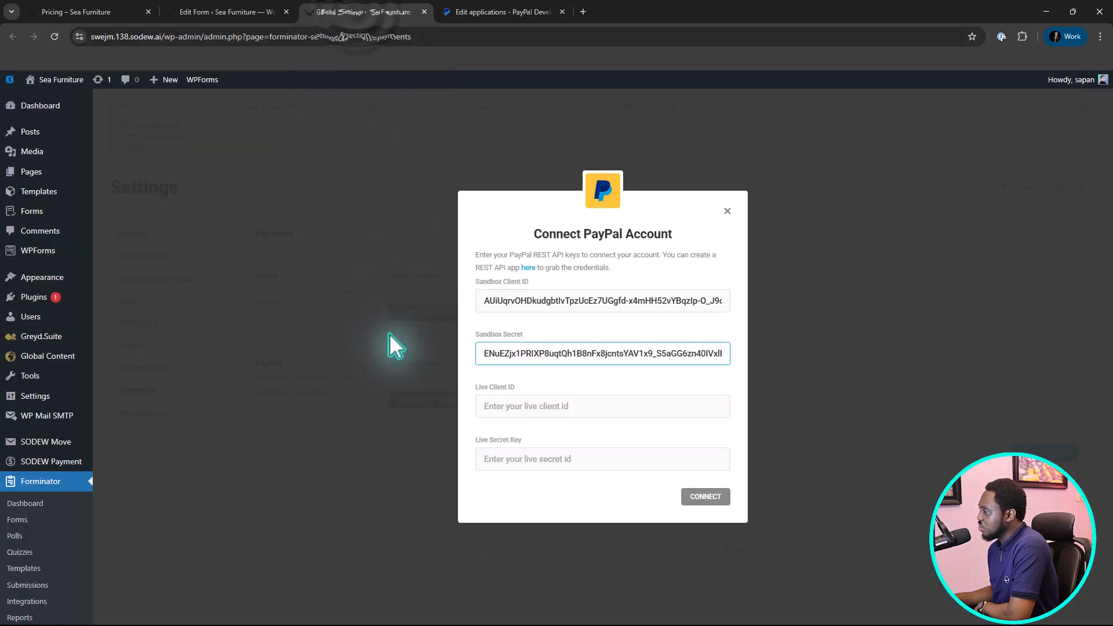
pyautogui.click(707, 496)
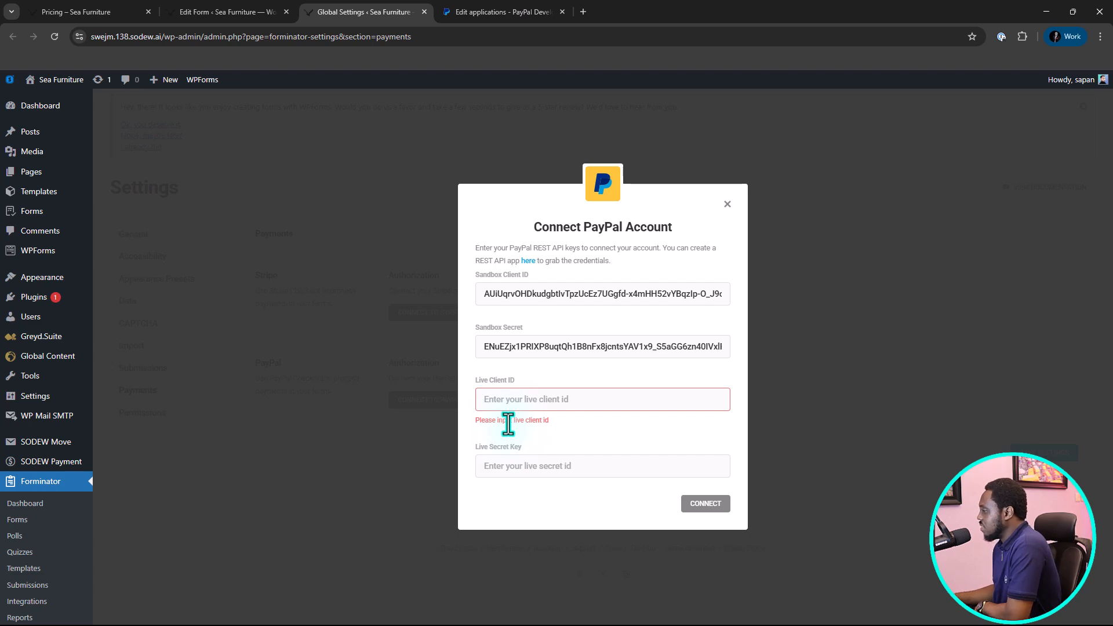
# Open the API credentials of the PayPal business account, dismiss the update-email notice, and switch from sandbox to live mode.
pyautogui.click(510, 12)
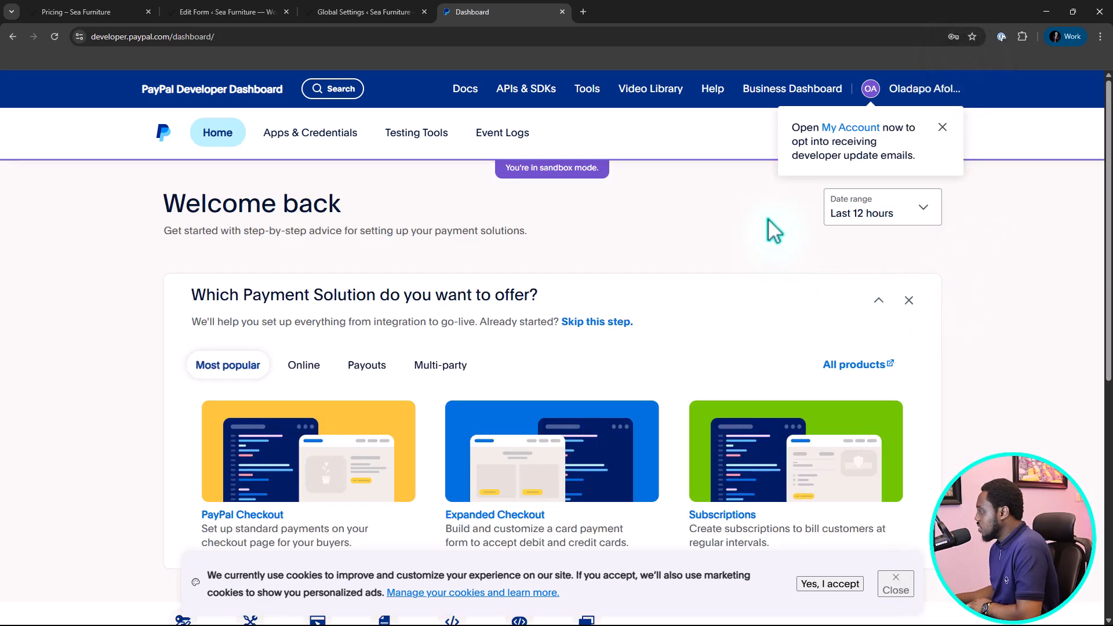
pyautogui.click(320, 139)
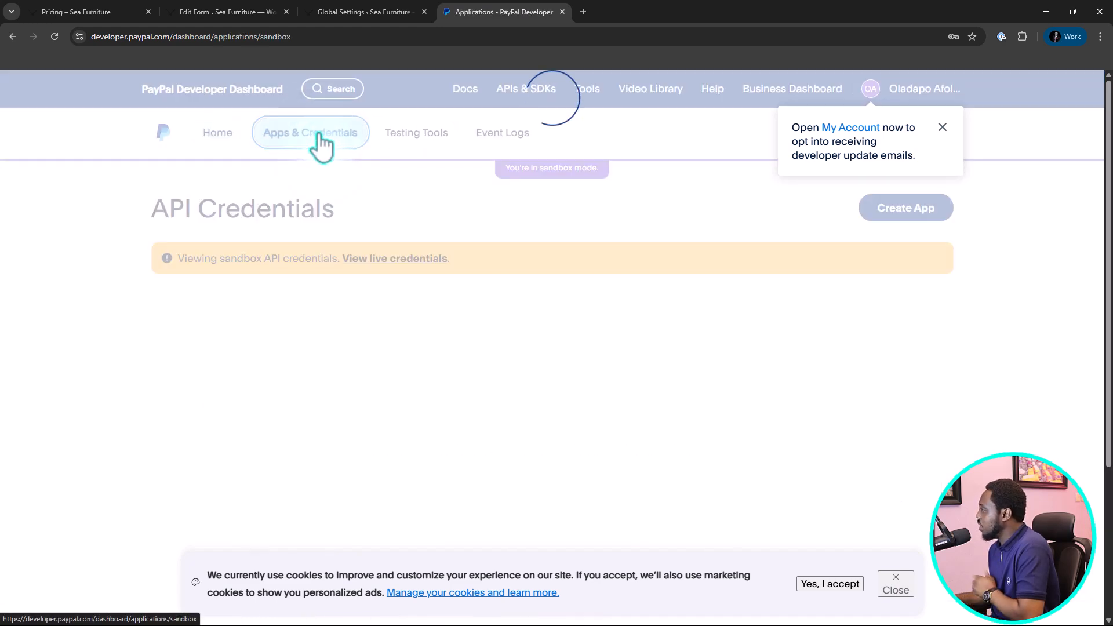
pyautogui.click(943, 127)
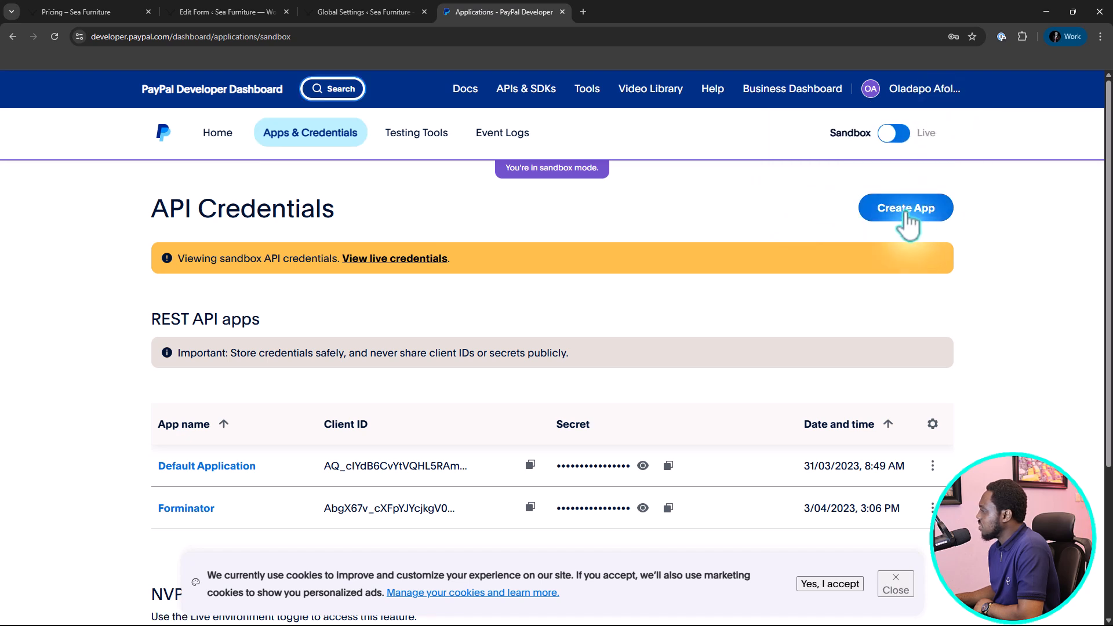
pyautogui.click(905, 133)
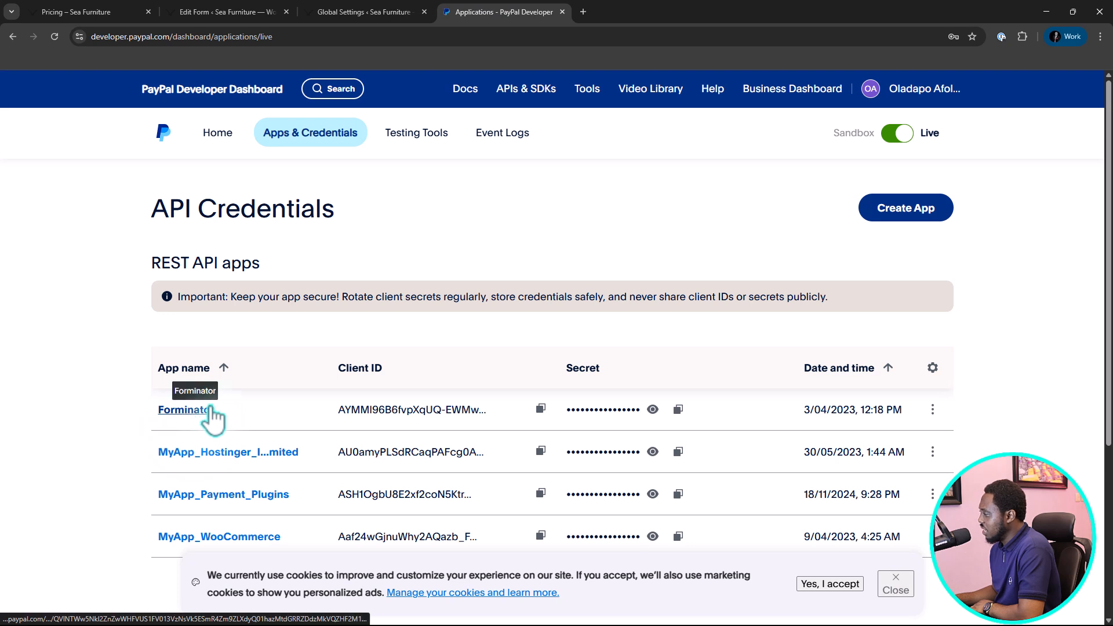
# Copy the Forminator app's live client ID and paste it as the Live Client ID in Forminator's PayPal connection form.
pyautogui.click(541, 408)
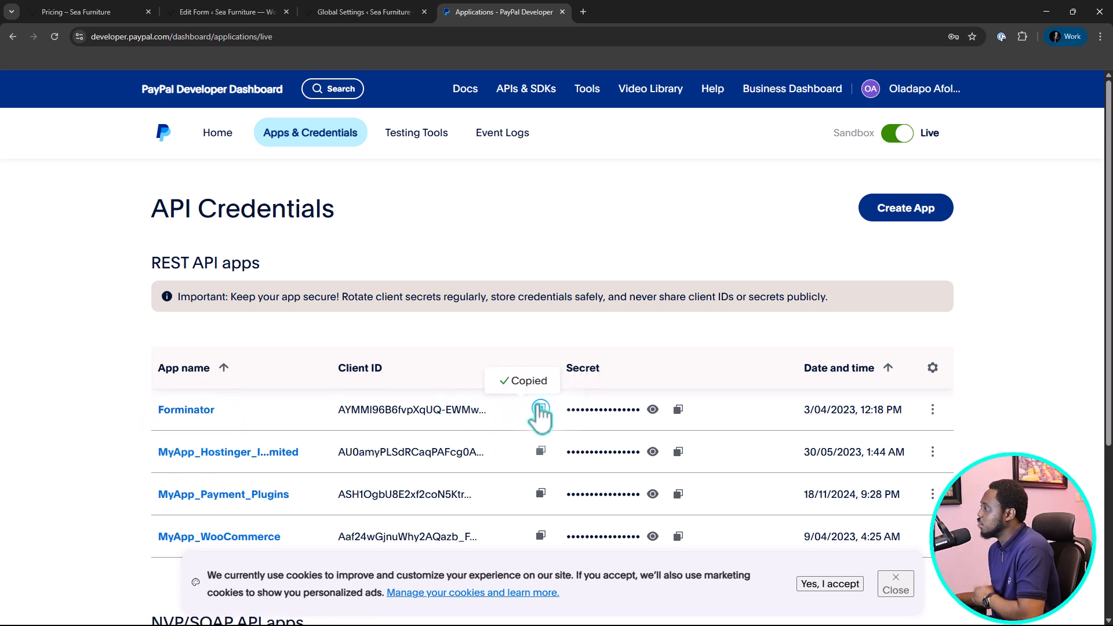
pyautogui.click(337, 12)
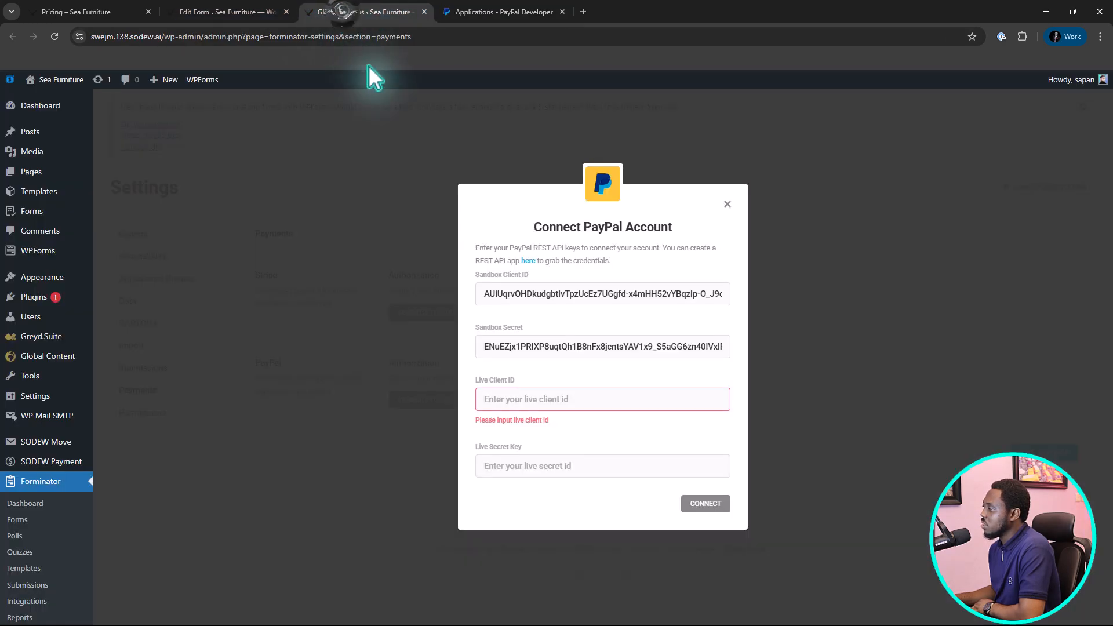
pyautogui.click(506, 400)
pyautogui.hotkey('ctrl', 'v')
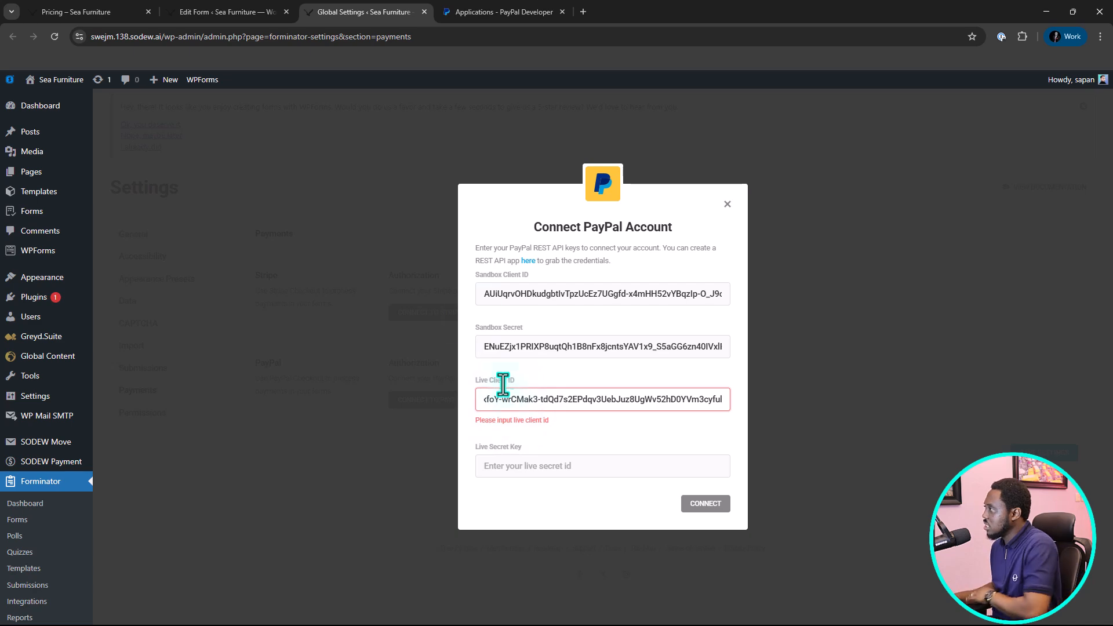
# Copy the Forminator app's live secret and paste it as the Live Secret Key in Forminator's PayPal connection form.
pyautogui.click(472, 12)
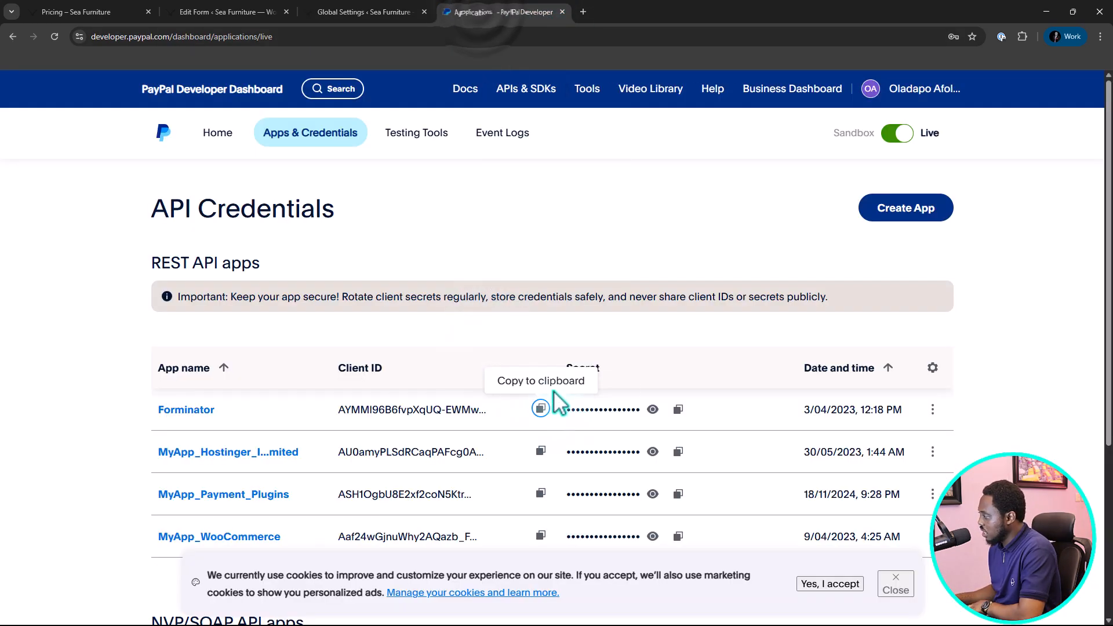
pyautogui.click(679, 411)
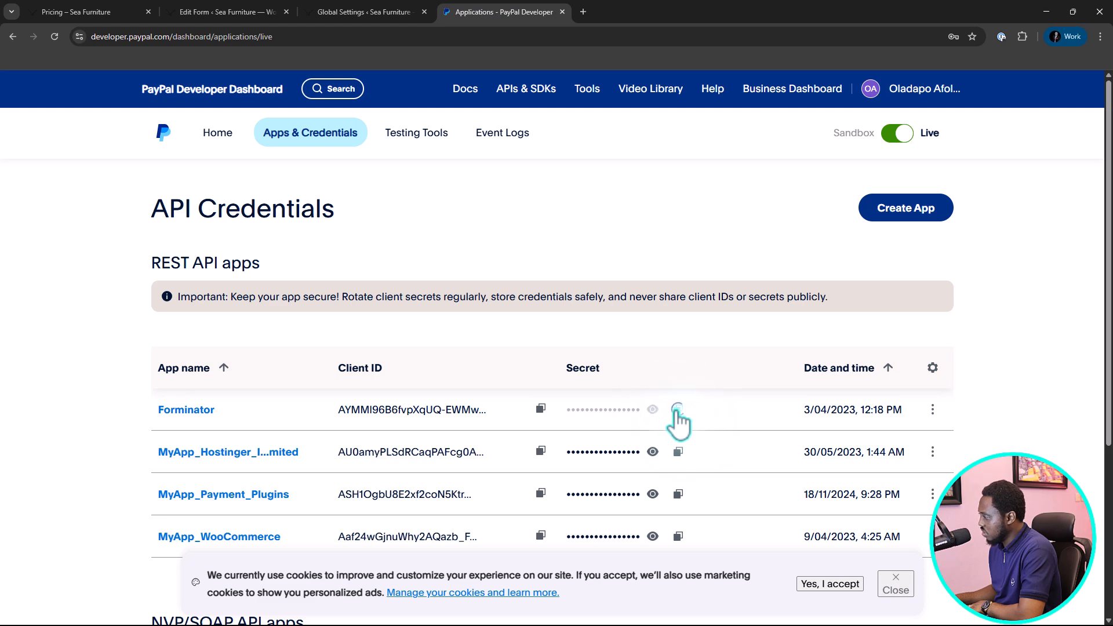
pyautogui.click(363, 13)
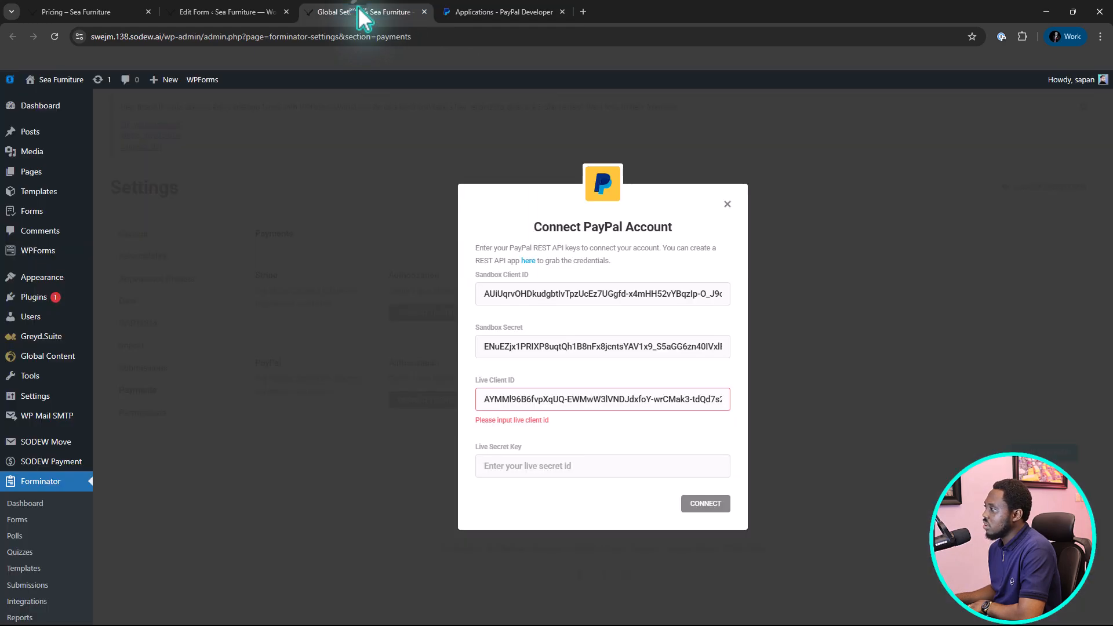
pyautogui.click(540, 476)
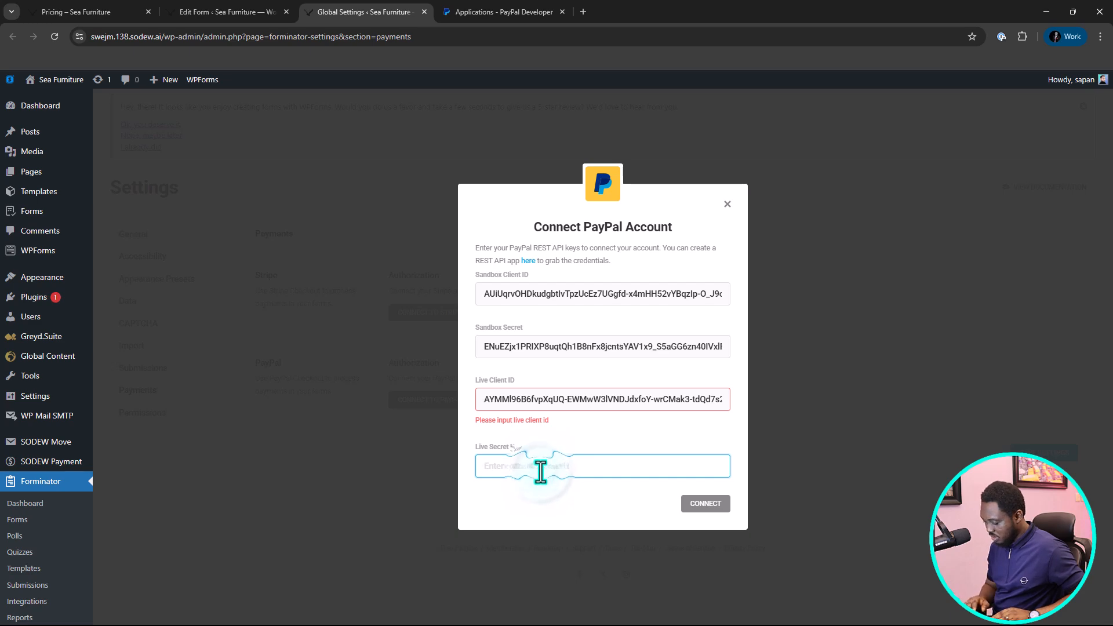
pyautogui.hotkey('ctrl', 'v')
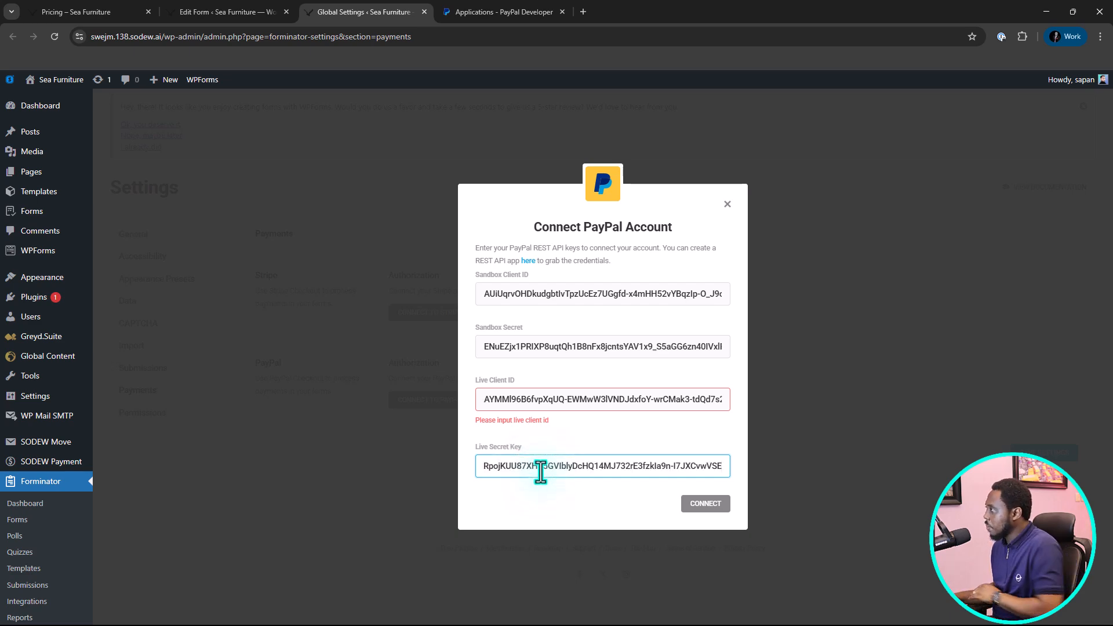
# Switch the PayPal developer dashboard to sandbox mode and replace the connection form's Sandbox Client ID with the Forminator app's client ID.
pyautogui.click(502, 11)
pyautogui.click(894, 135)
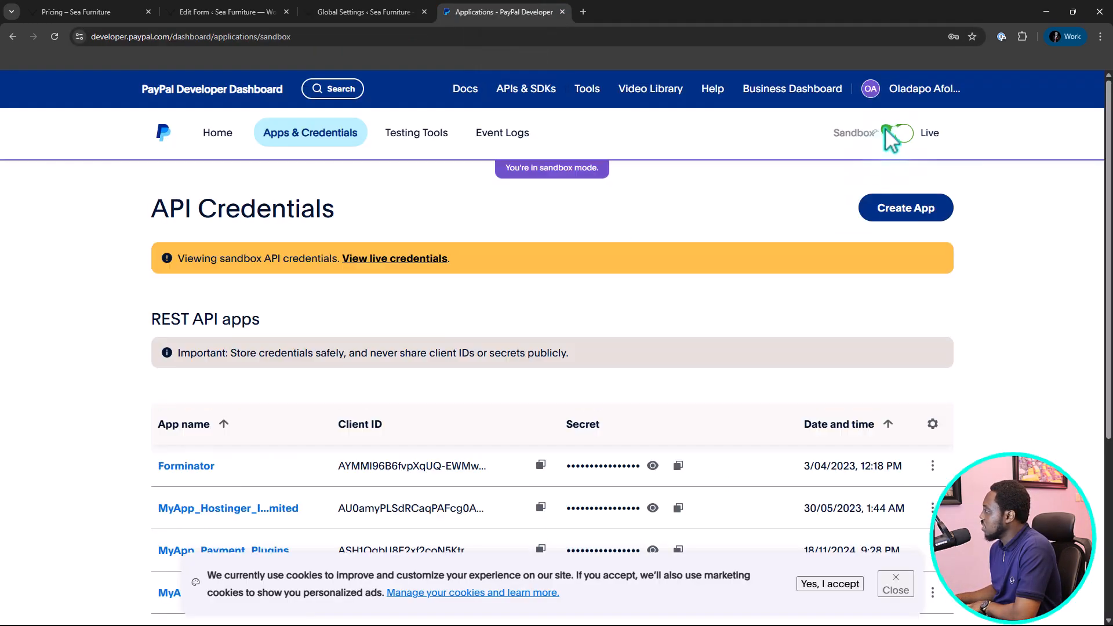
pyautogui.scroll(-1, 479, 332)
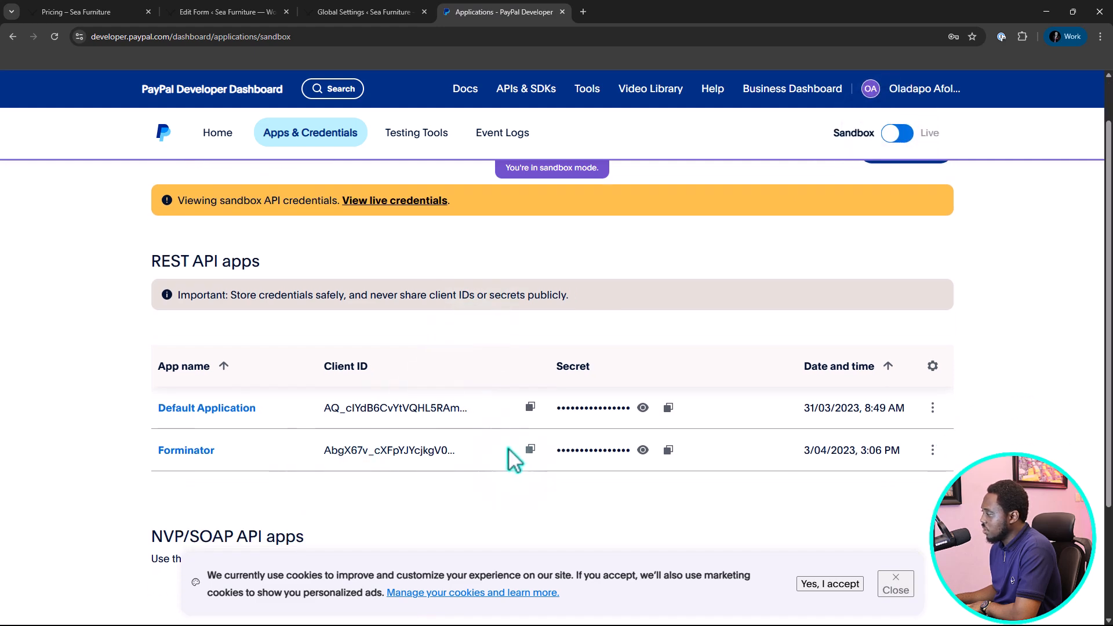
pyautogui.click(532, 449)
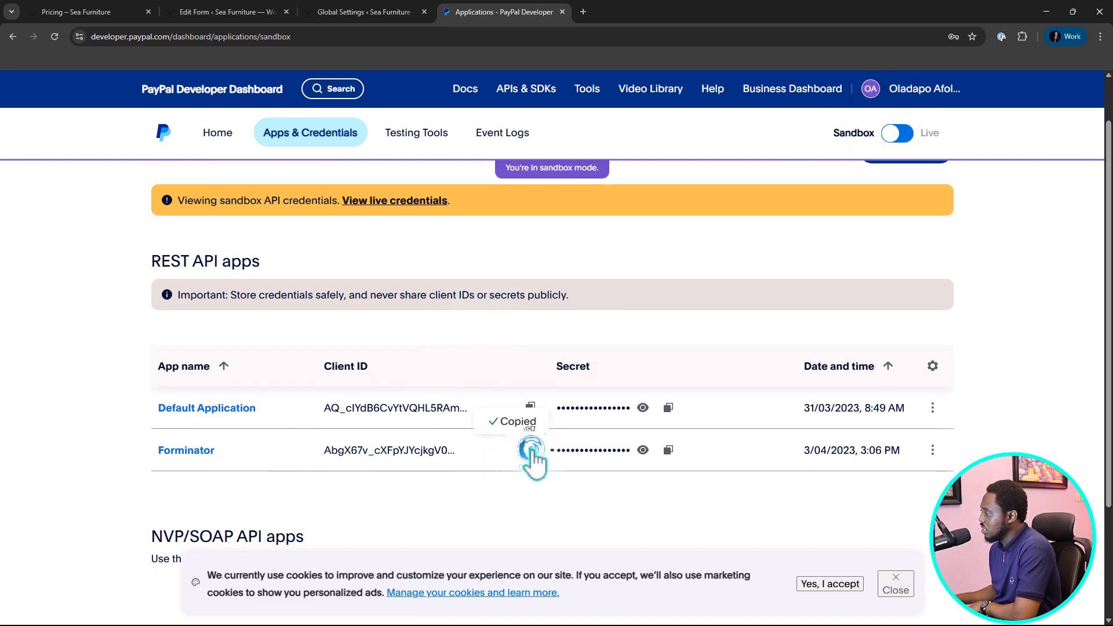
pyautogui.click(341, 18)
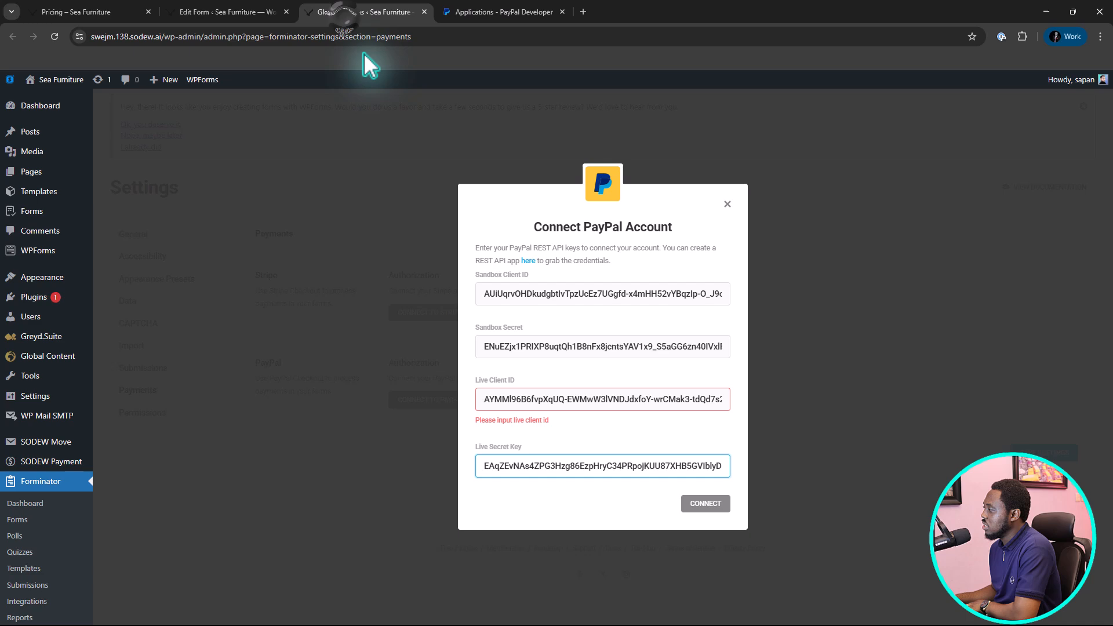
pyautogui.click(537, 294)
pyautogui.hotkey('ctrl', 'a')
pyautogui.hotkey('ctrl', 'v')
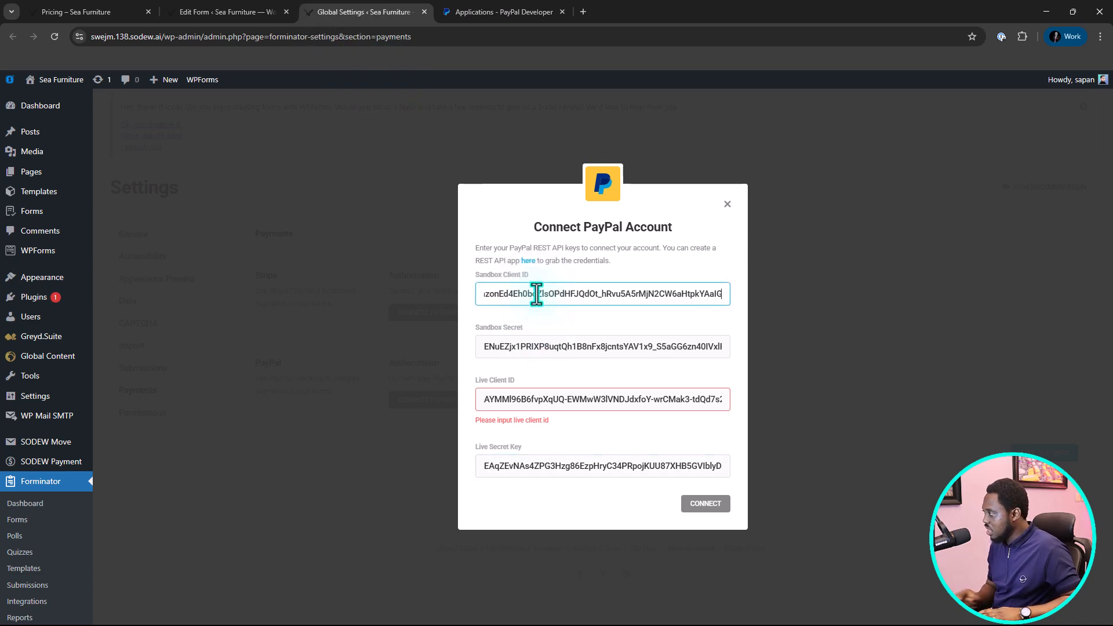
# Replace the Sandbox Secret with the Forminator app's sandbox secret and connect the PayPal account.
pyautogui.click(508, 11)
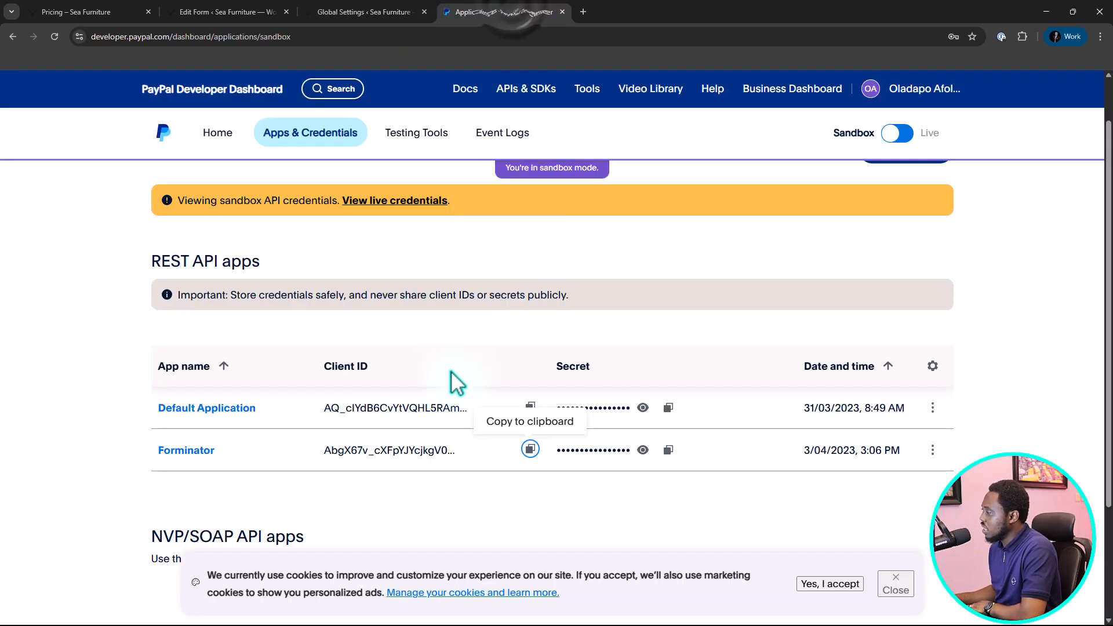
pyautogui.click(668, 451)
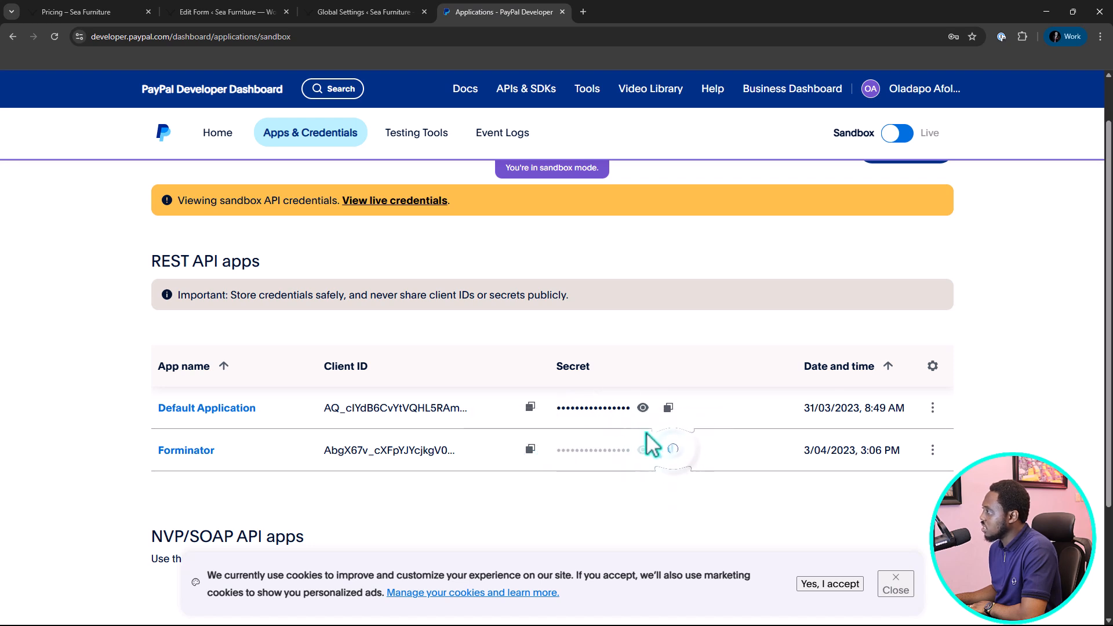
pyautogui.click(397, 14)
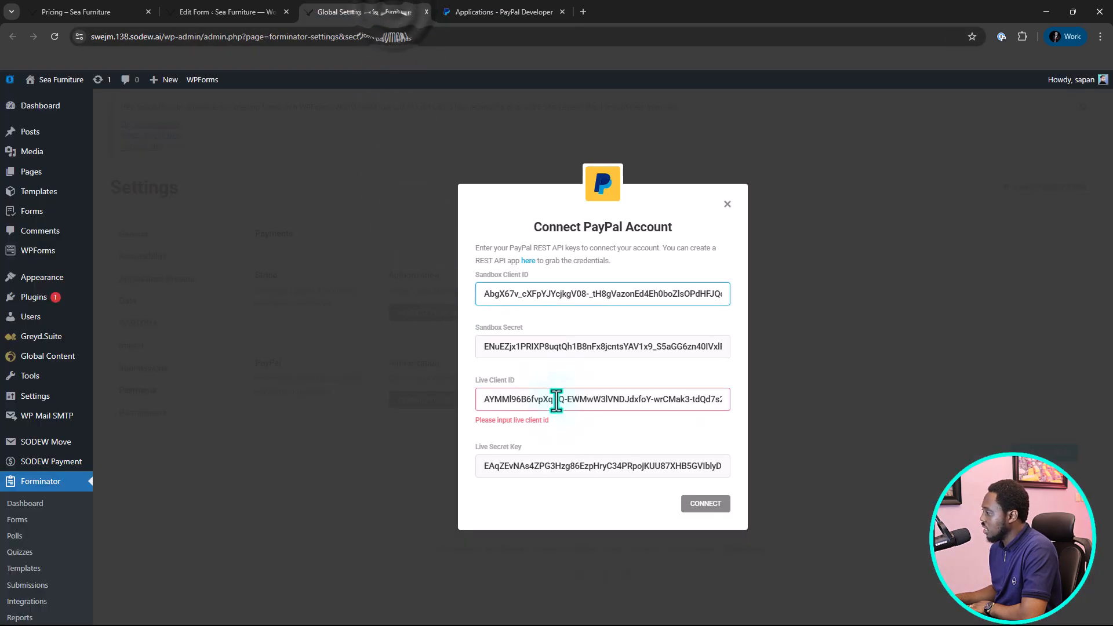
pyautogui.click(530, 346)
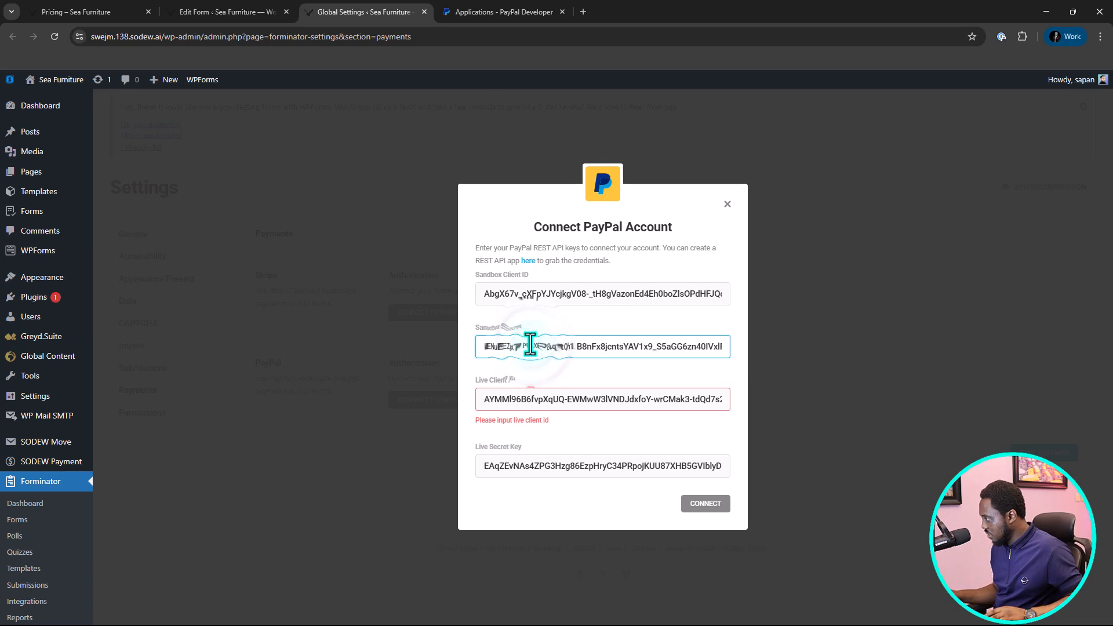
pyautogui.hotkey('ctrl', 'a')
pyautogui.hotkey('ctrl', 'v')
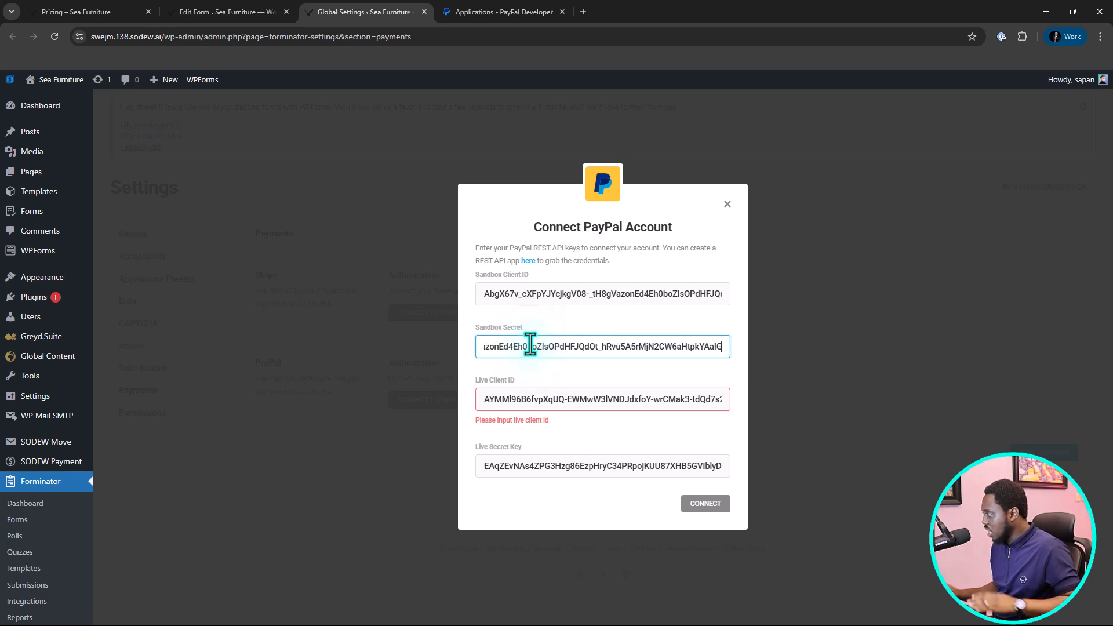
pyautogui.click(702, 506)
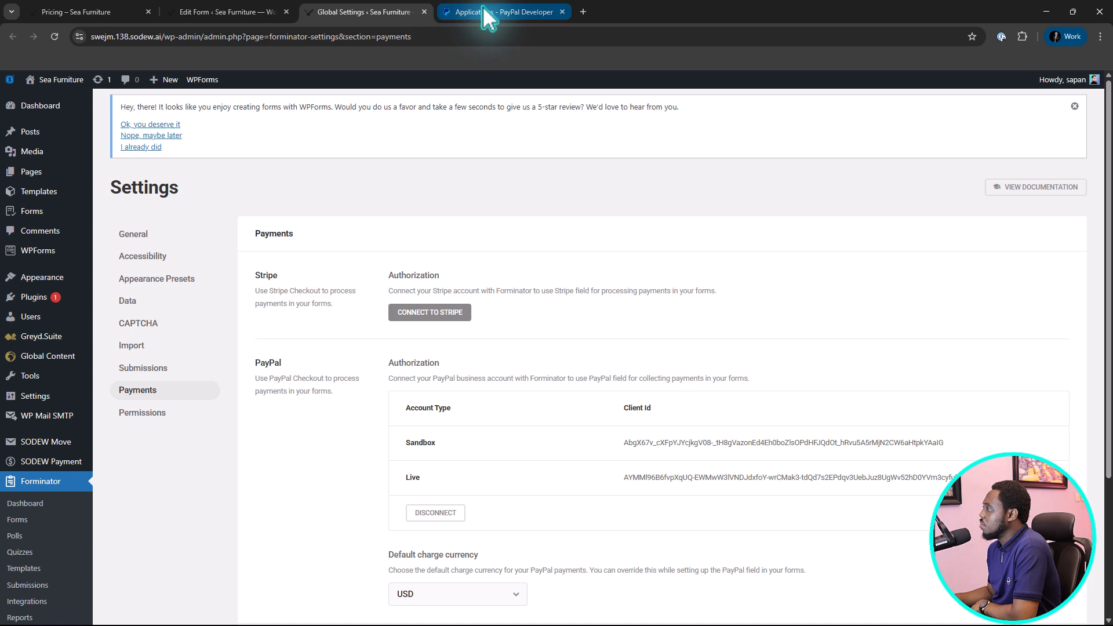
# Return to the form editor, publish the order form without configuring its PayPal field, and copy the form's shortcode.
pyautogui.click(231, 13)
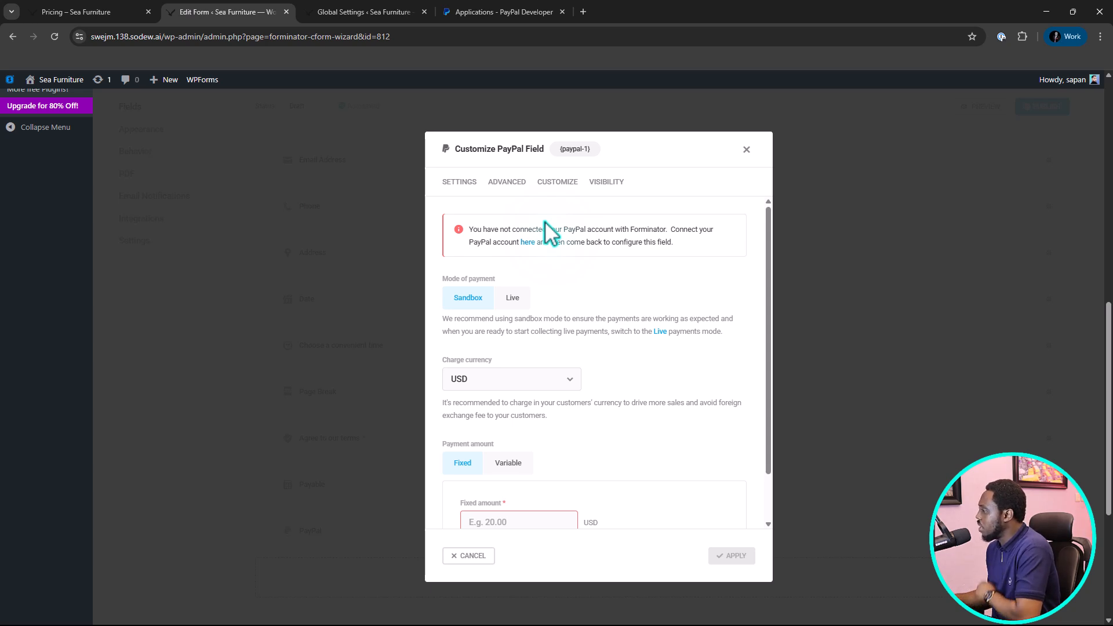
pyautogui.click(747, 149)
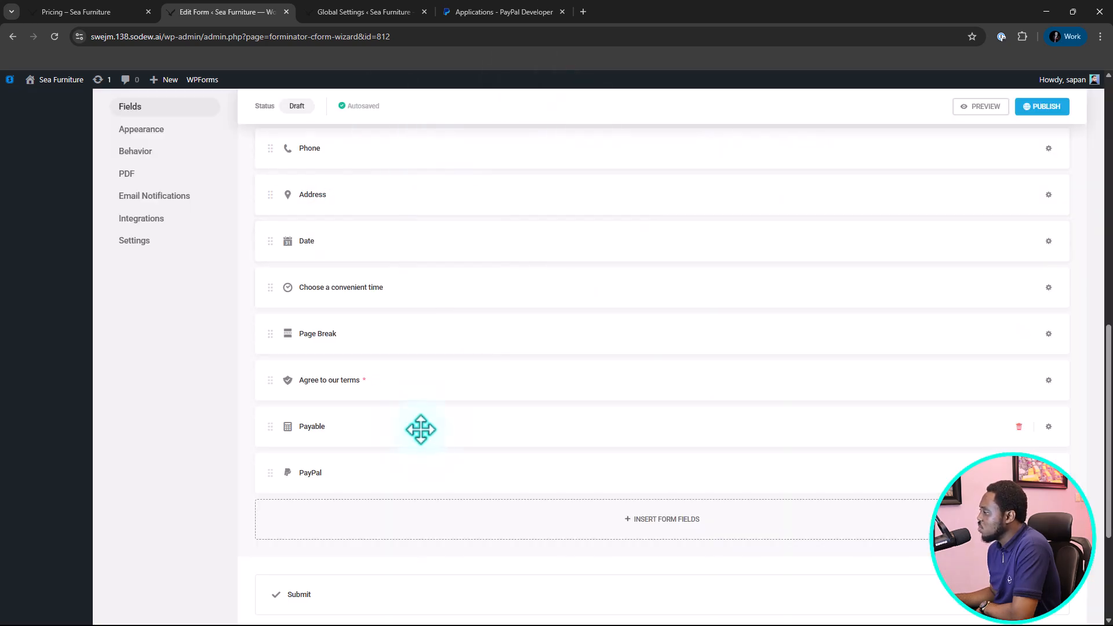
pyautogui.click(1047, 110)
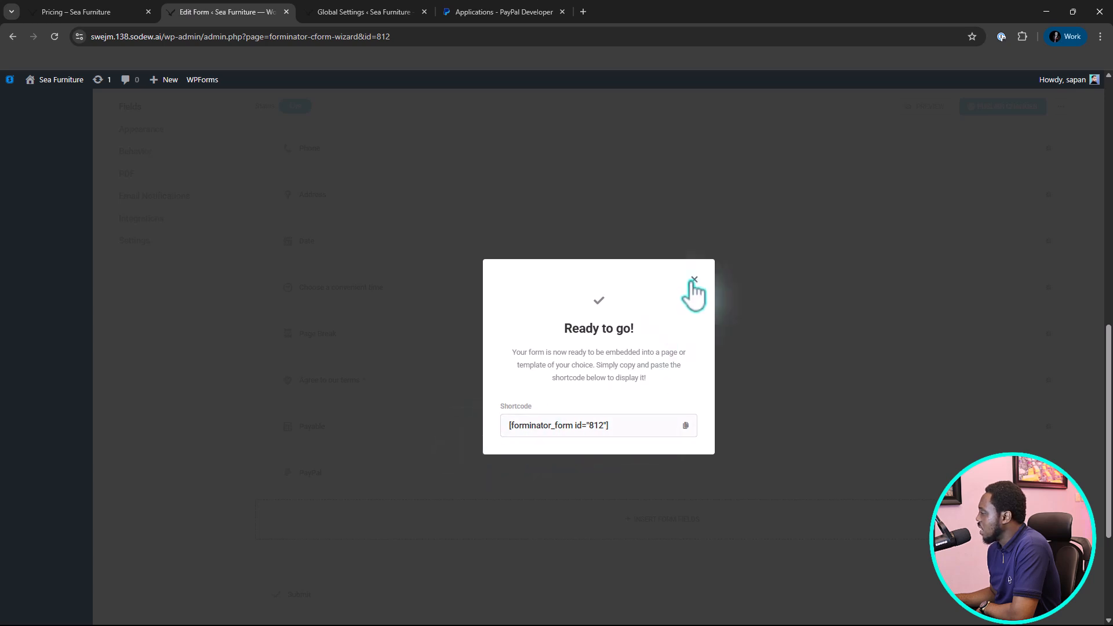
pyautogui.click(689, 429)
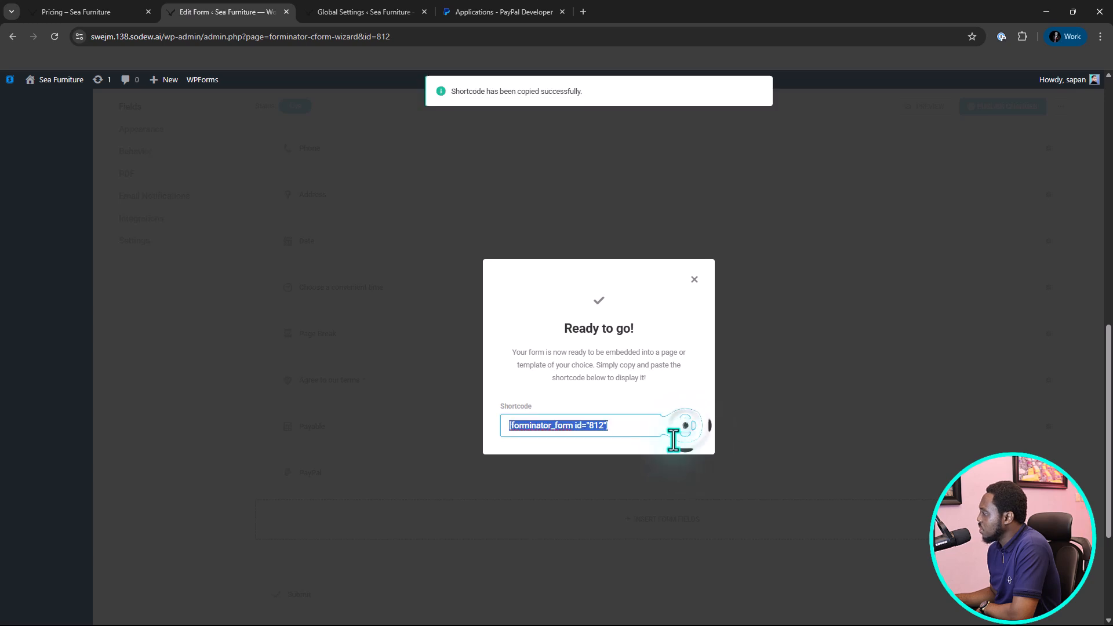
pyautogui.click(695, 280)
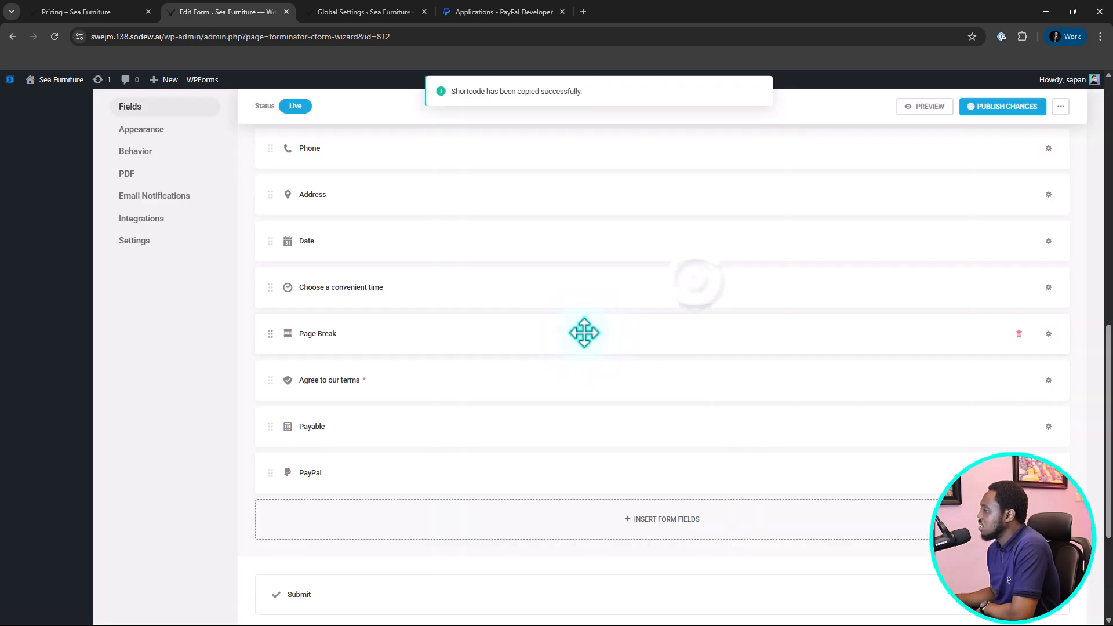
# Reload the form editor and set the PayPal field's payment amount to Variable, based on the Payable field.
pyautogui.click(54, 36)
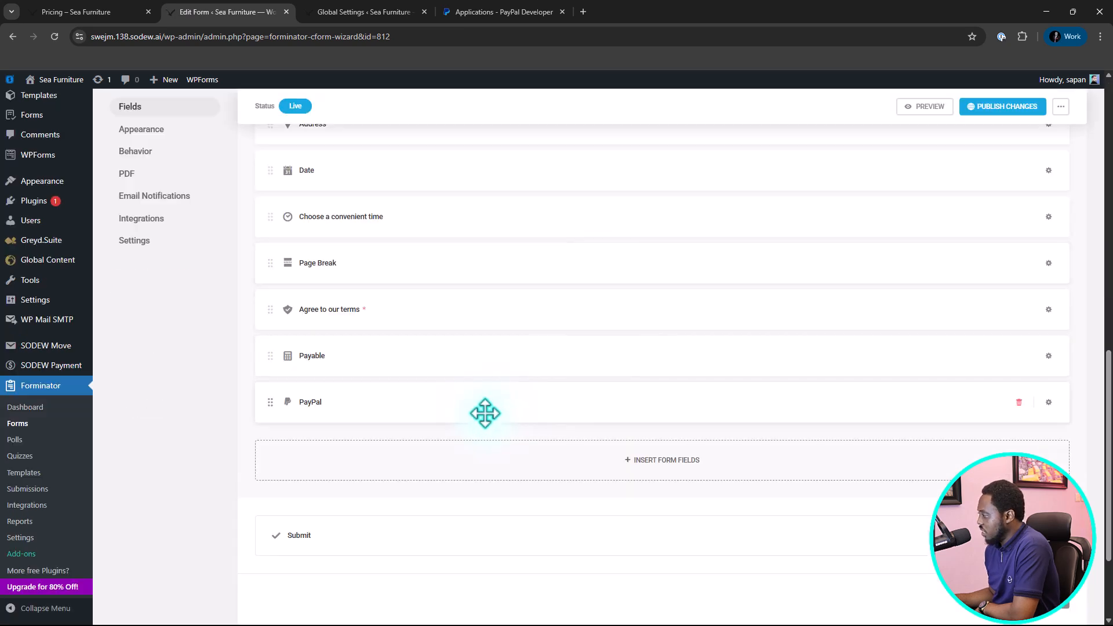
pyautogui.click(482, 410)
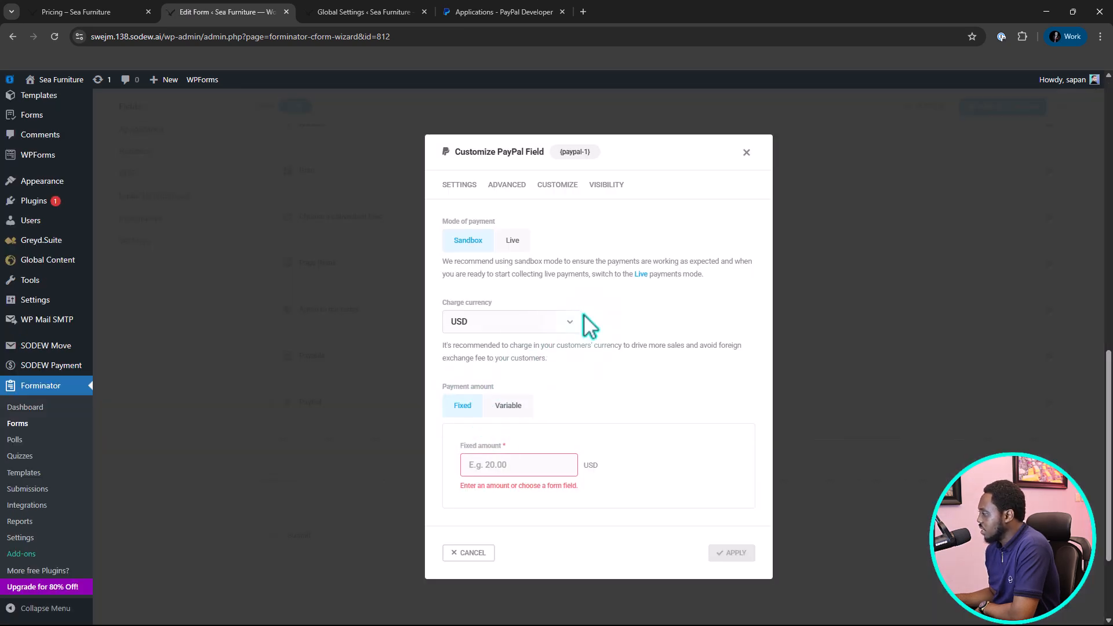
pyautogui.scroll(3, 565, 276)
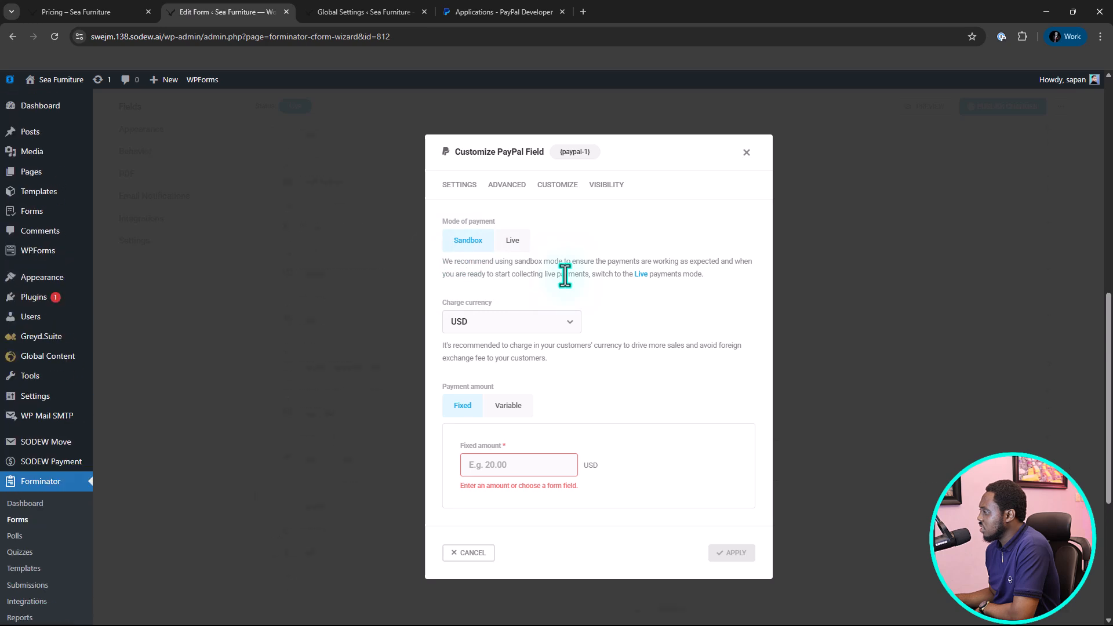
pyautogui.scroll(-2, 571, 290)
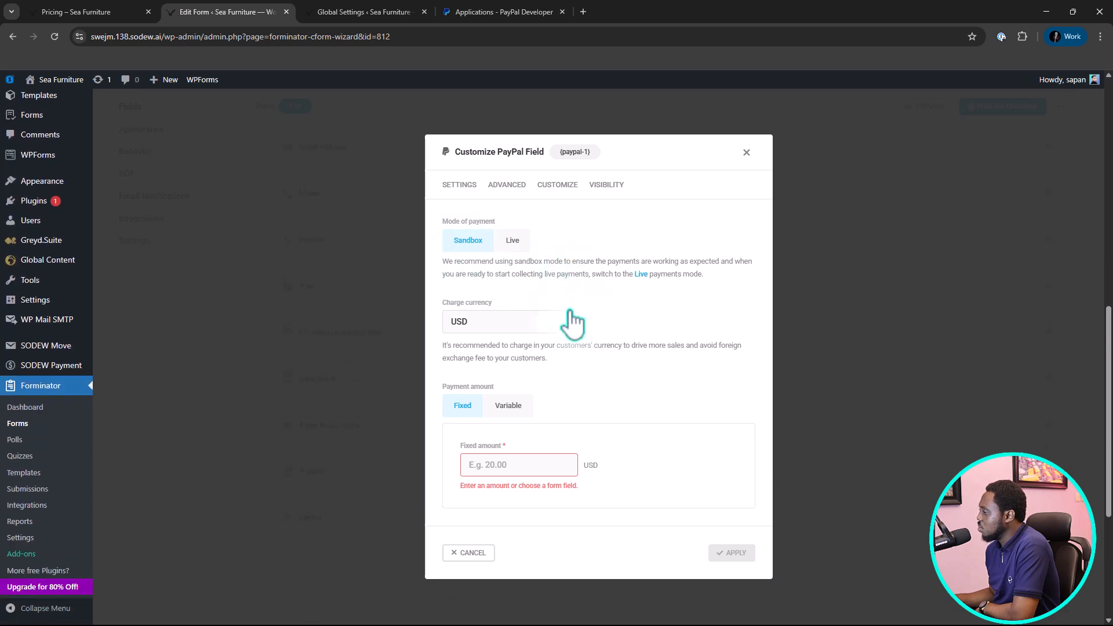
pyautogui.click(508, 406)
pyautogui.click(544, 462)
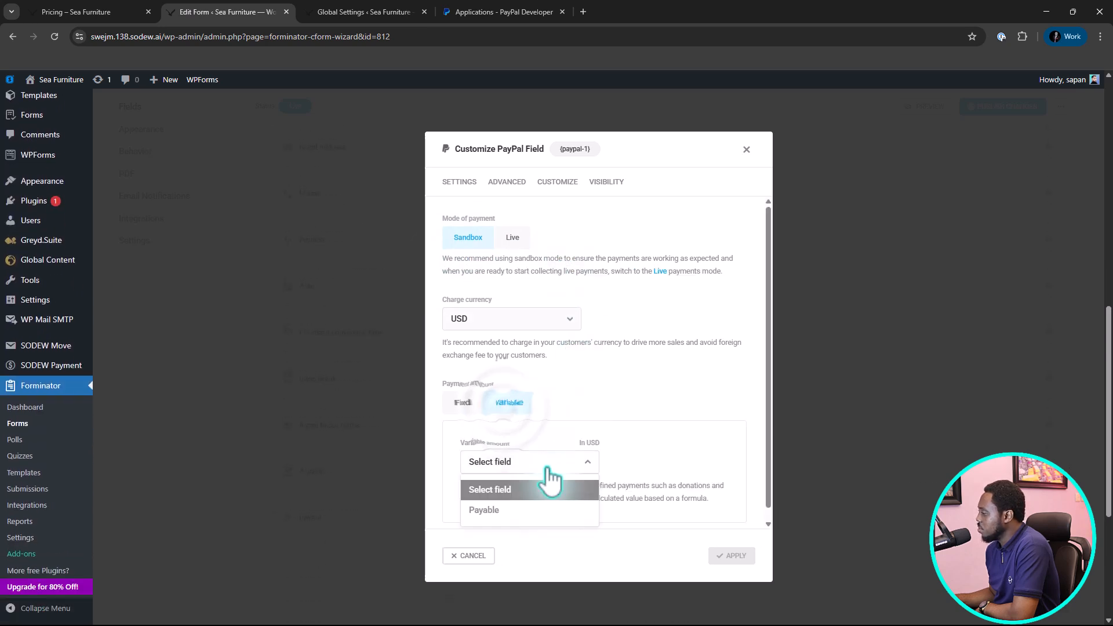
pyautogui.click(498, 513)
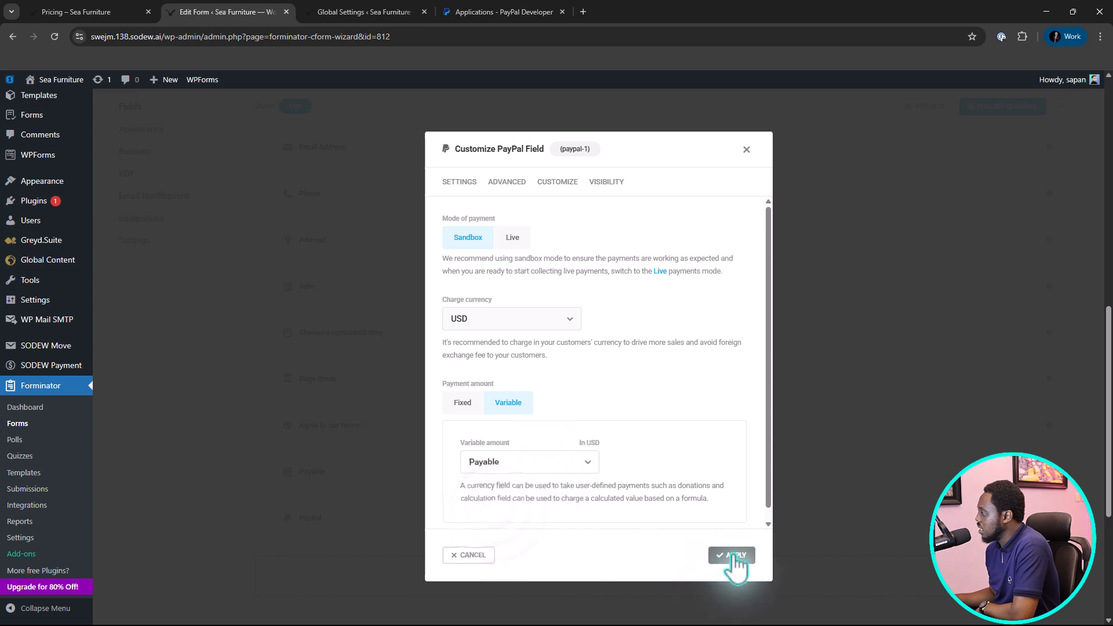
pyautogui.click(732, 557)
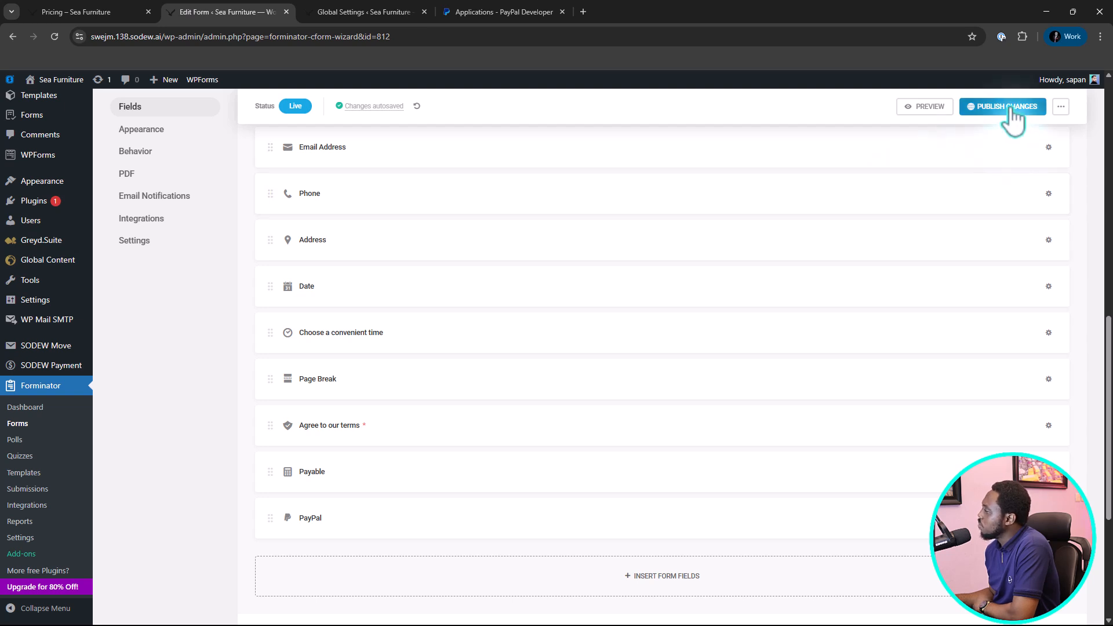
# Preview the form, choose Classic Sectional and Rustic Wood Coffee Table, and advance to page 2.
pyautogui.click(931, 108)
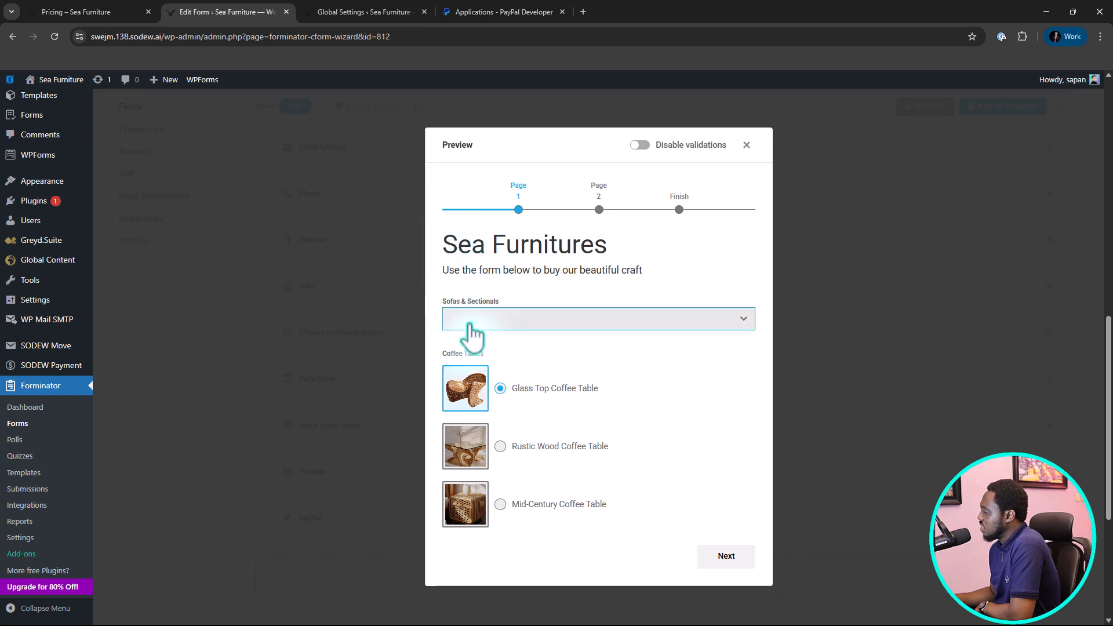
pyautogui.click(602, 329)
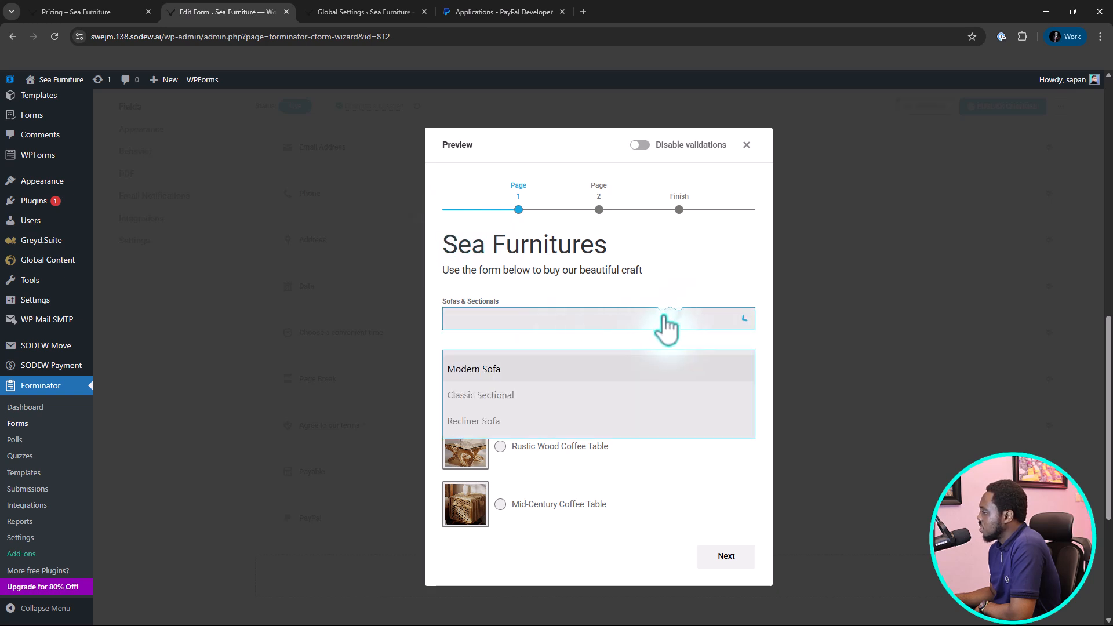
pyautogui.click(519, 395)
pyautogui.click(502, 447)
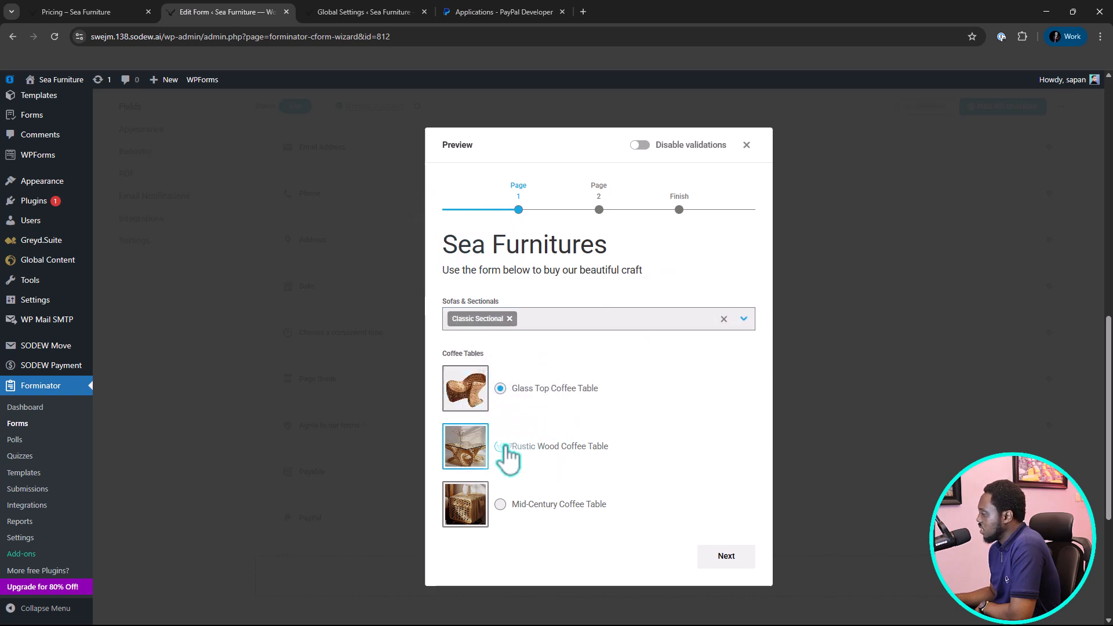
pyautogui.click(727, 558)
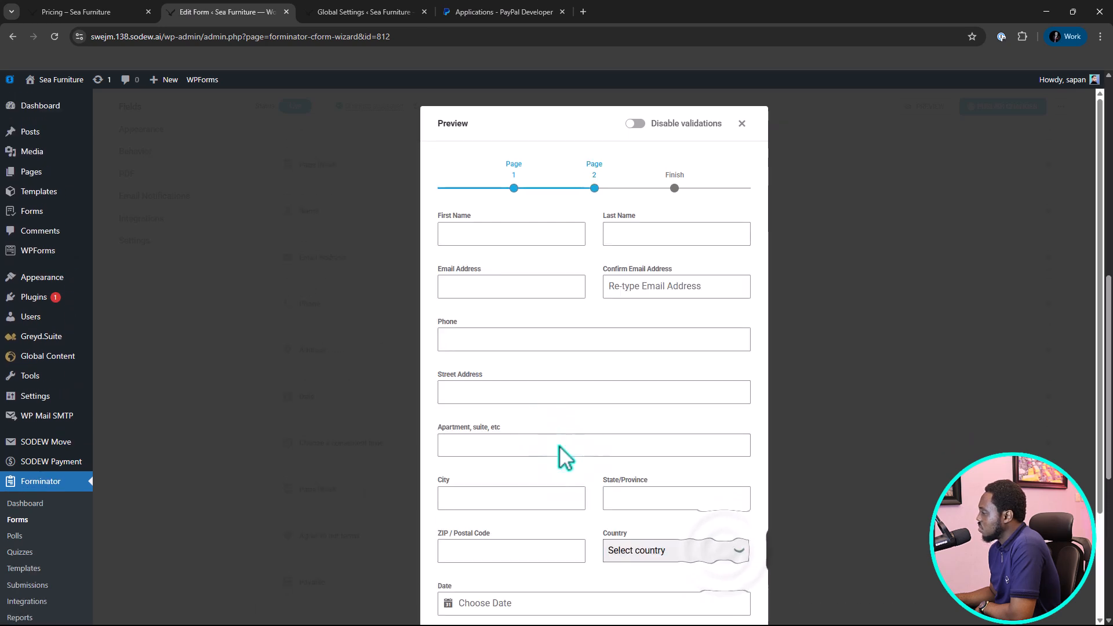
# Advance the form preview to its Finish page, check the terms, Payable and PayPal fields, and close the preview.
pyautogui.scroll(-2, 632, 290)
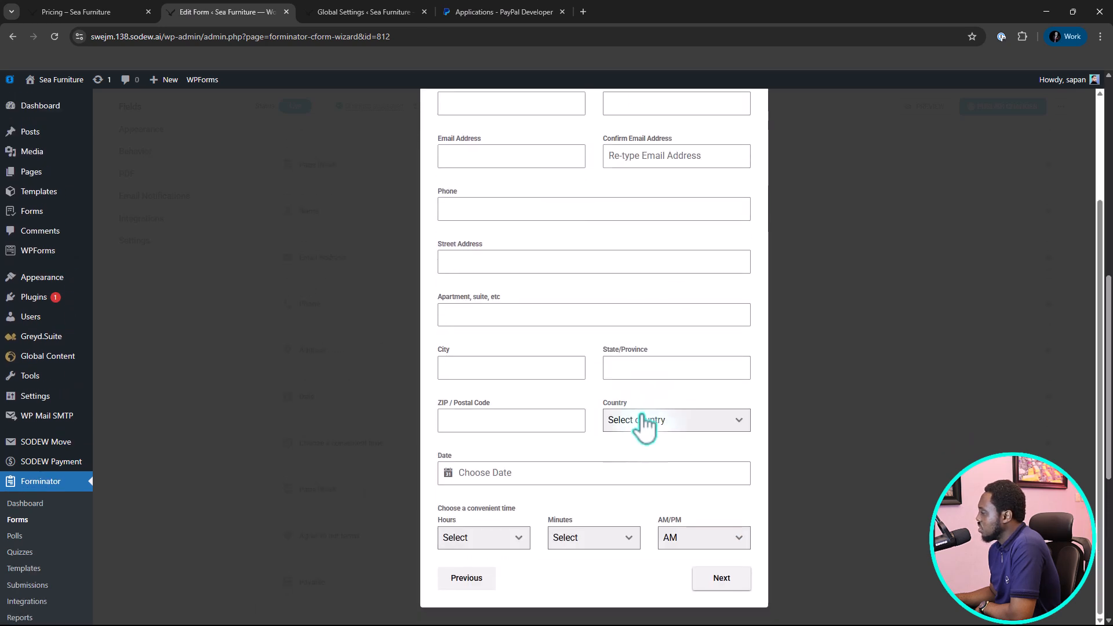
pyautogui.click(722, 579)
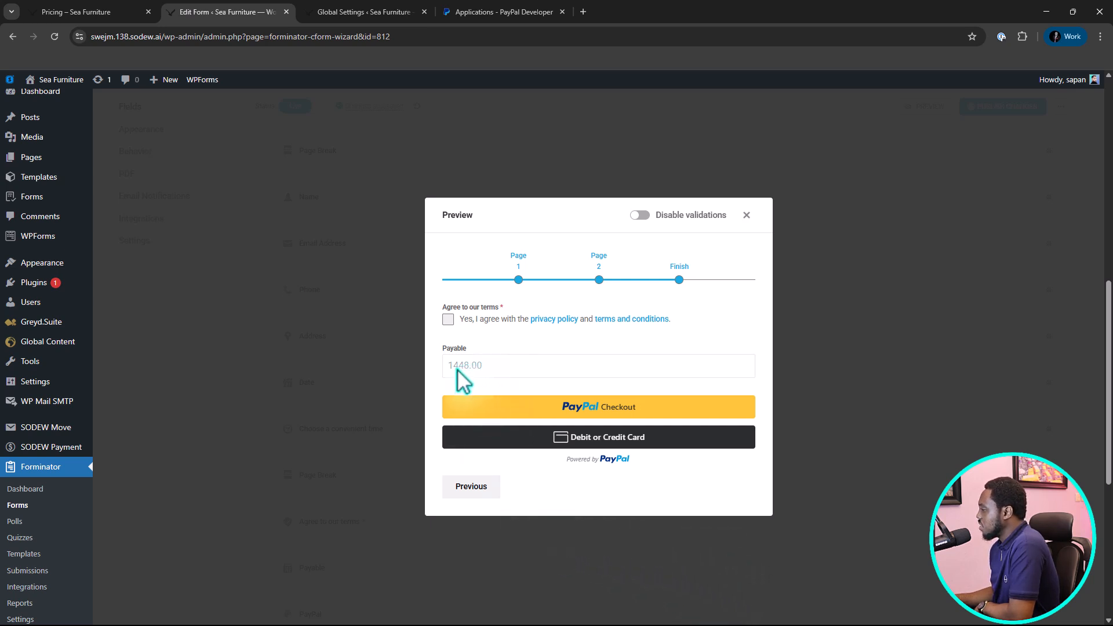
pyautogui.click(449, 320)
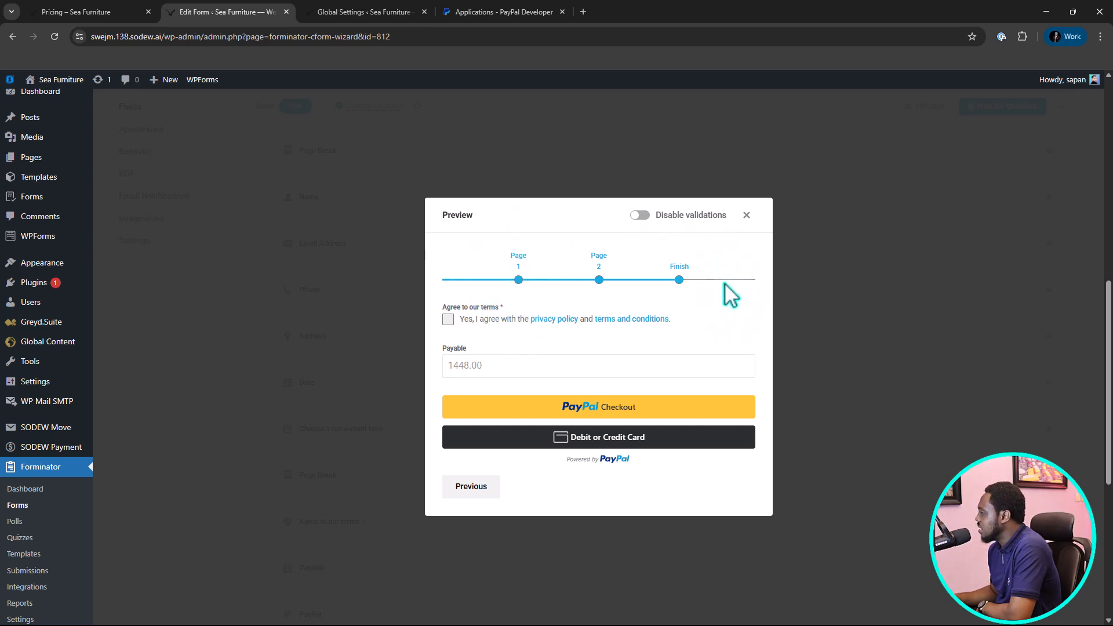
pyautogui.click(750, 217)
# Switch the Pagination field's progress indicator to Progress Bar, apply it, and check the form in the preview.
pyautogui.scroll(8, 545, 403)
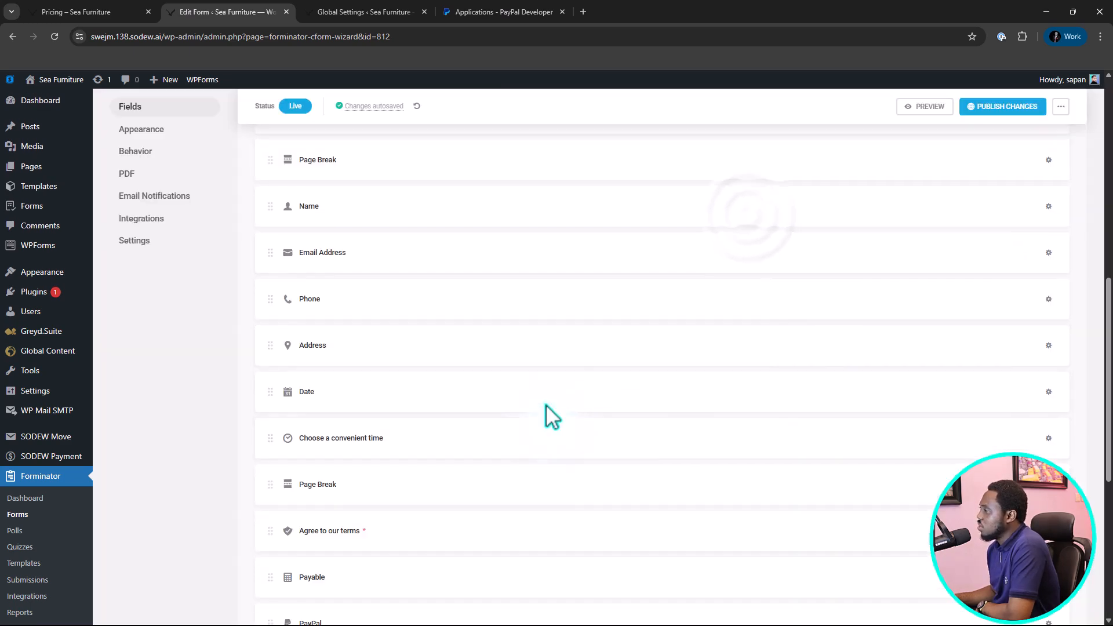
pyautogui.click(384, 406)
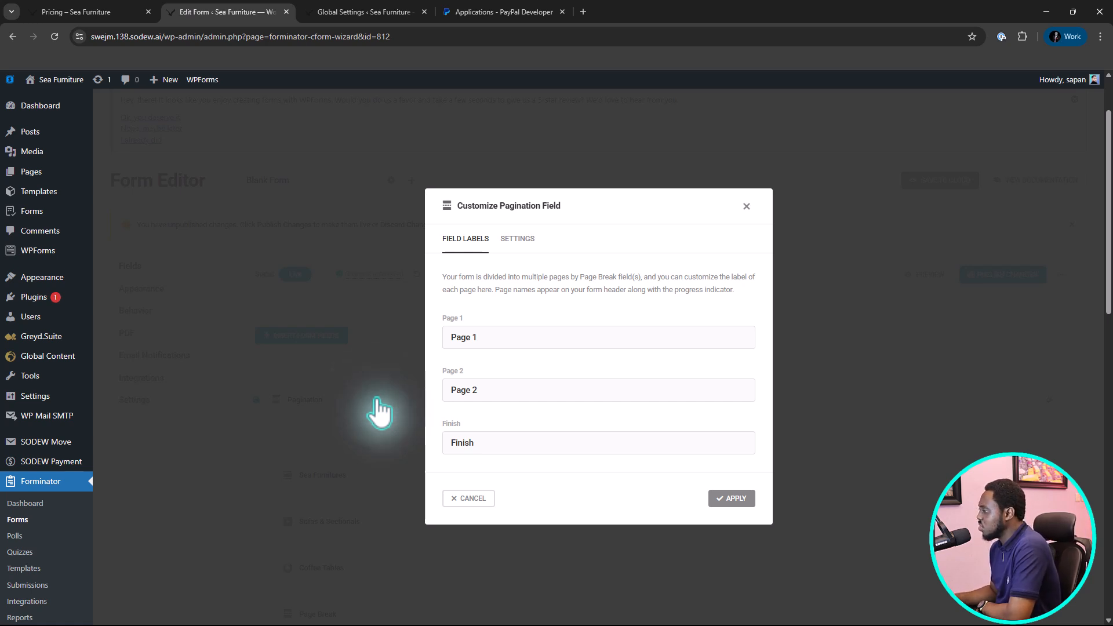
pyautogui.click(469, 337)
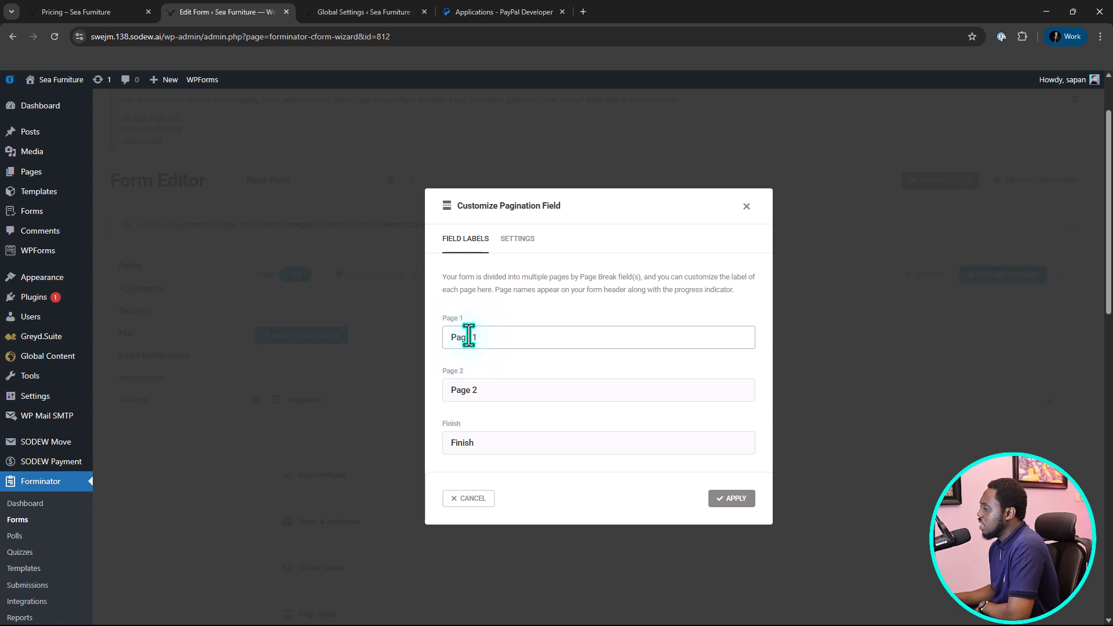
pyautogui.click(515, 248)
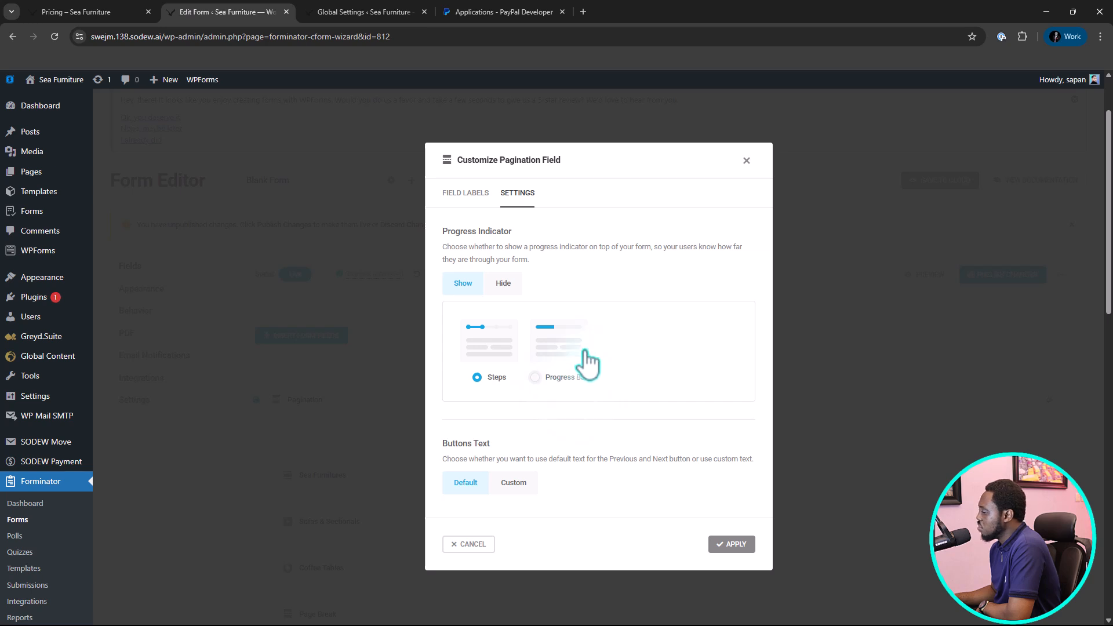
pyautogui.click(535, 377)
pyautogui.click(729, 545)
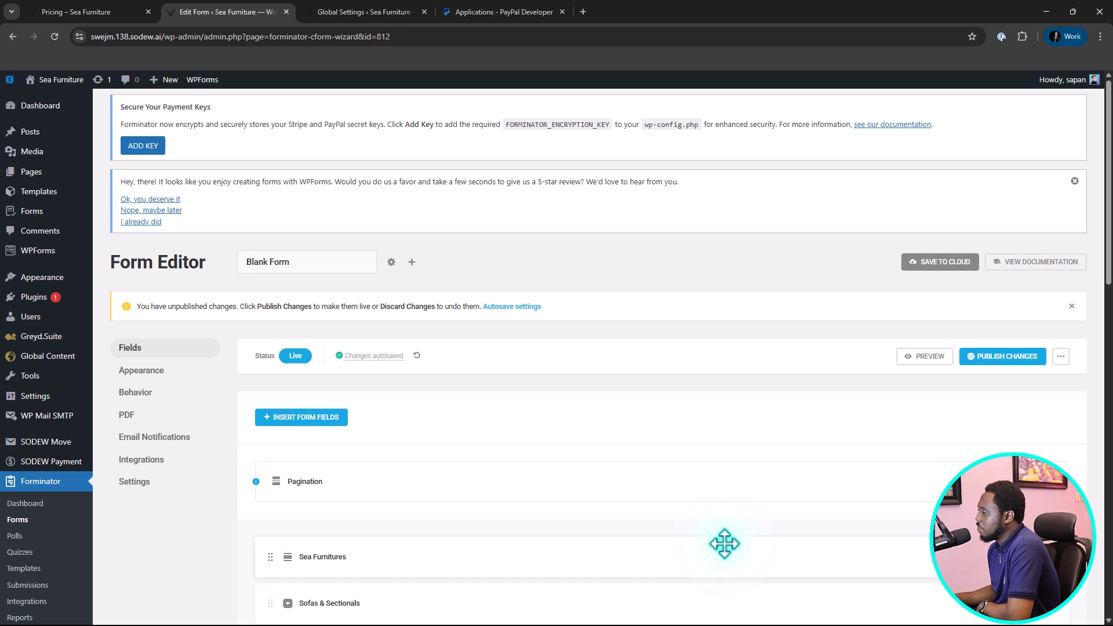
pyautogui.click(928, 357)
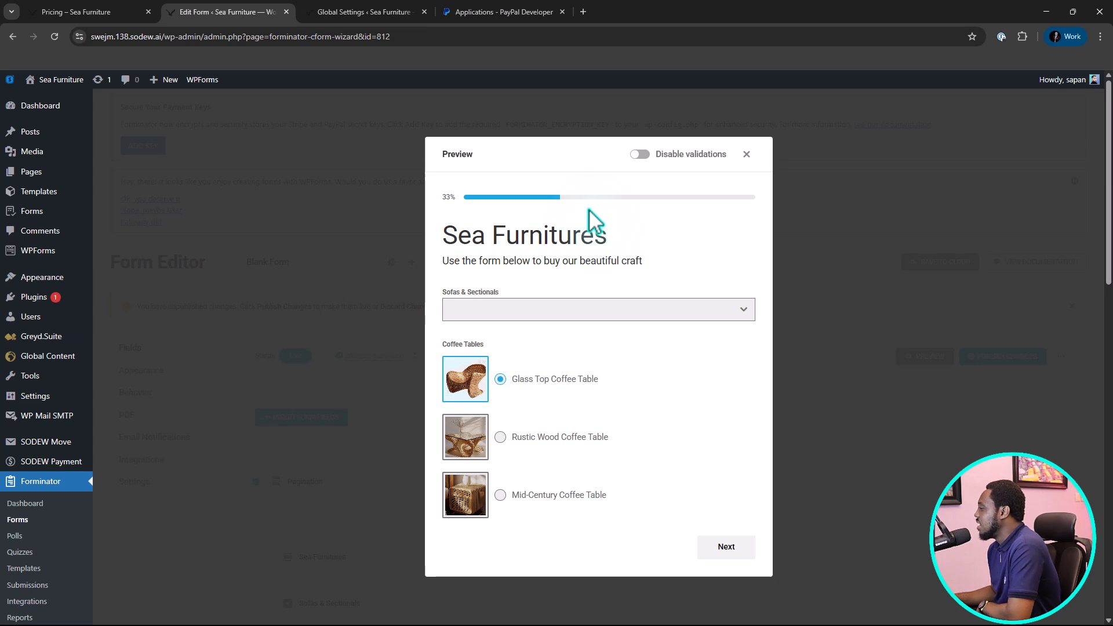
pyautogui.click(747, 153)
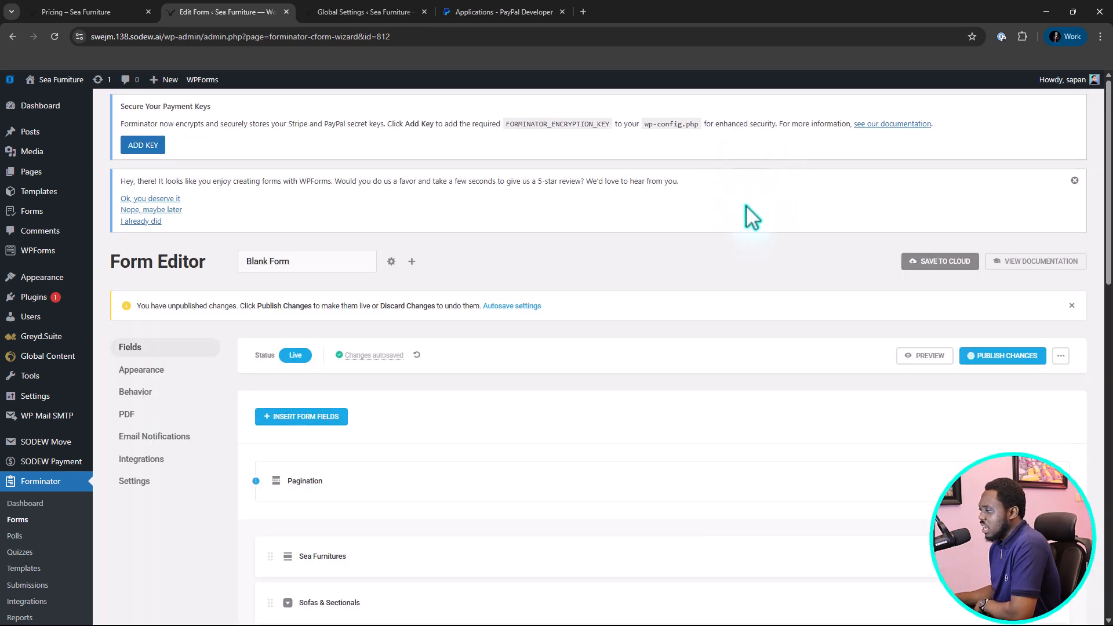
# In the form's appearance settings, compare Basic Styles with Forminator Styles and set the design style to Material.
pyautogui.scroll(-1, 746, 208)
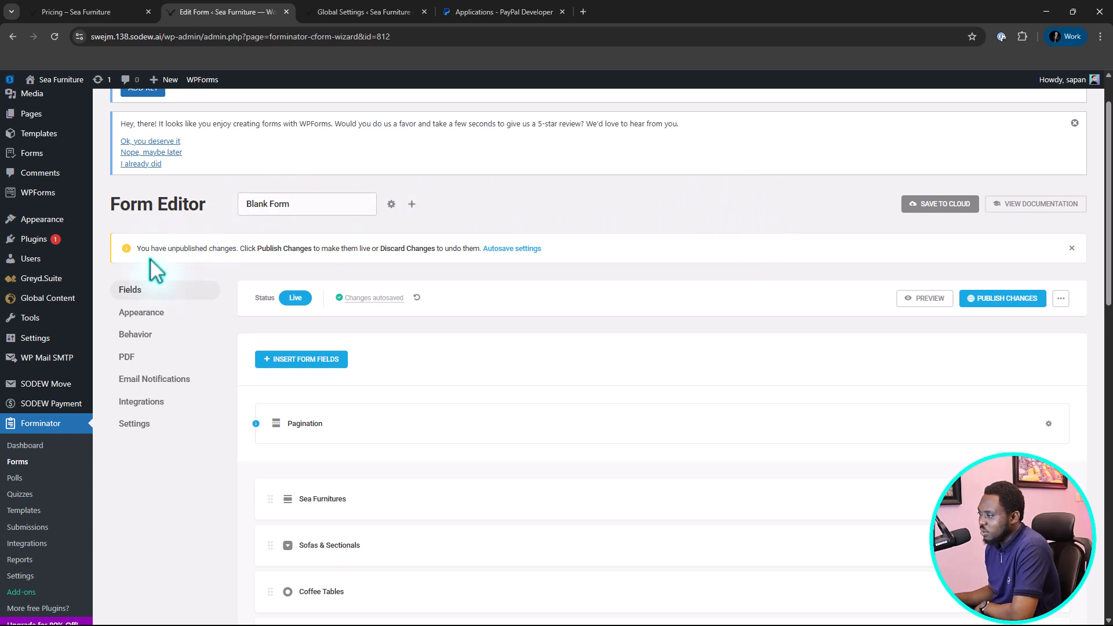
pyautogui.click(136, 314)
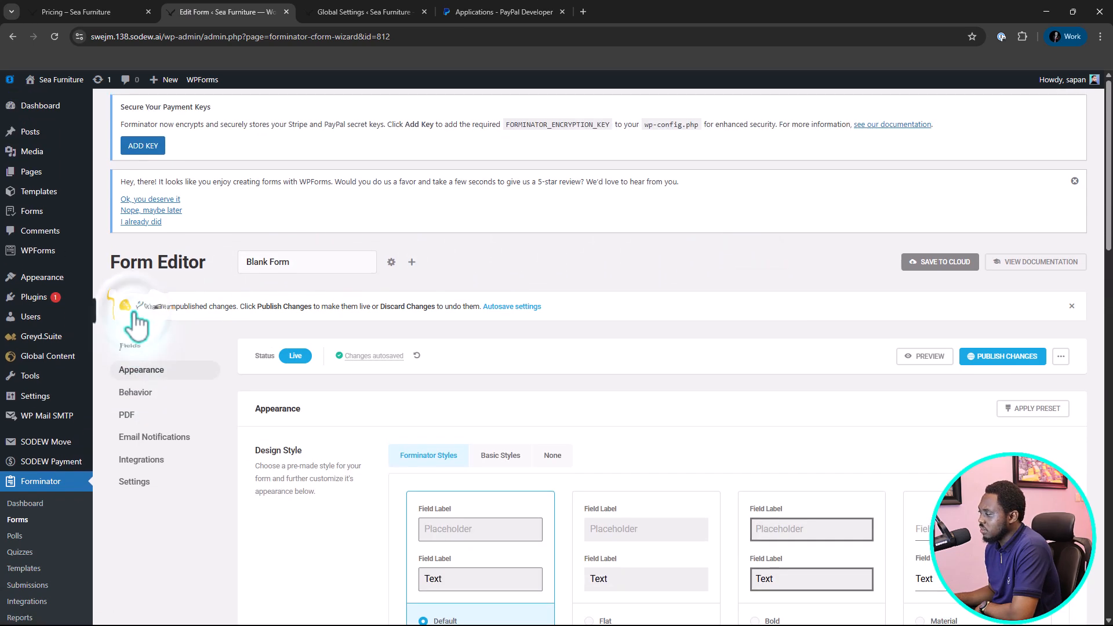
pyautogui.scroll(-3, 673, 387)
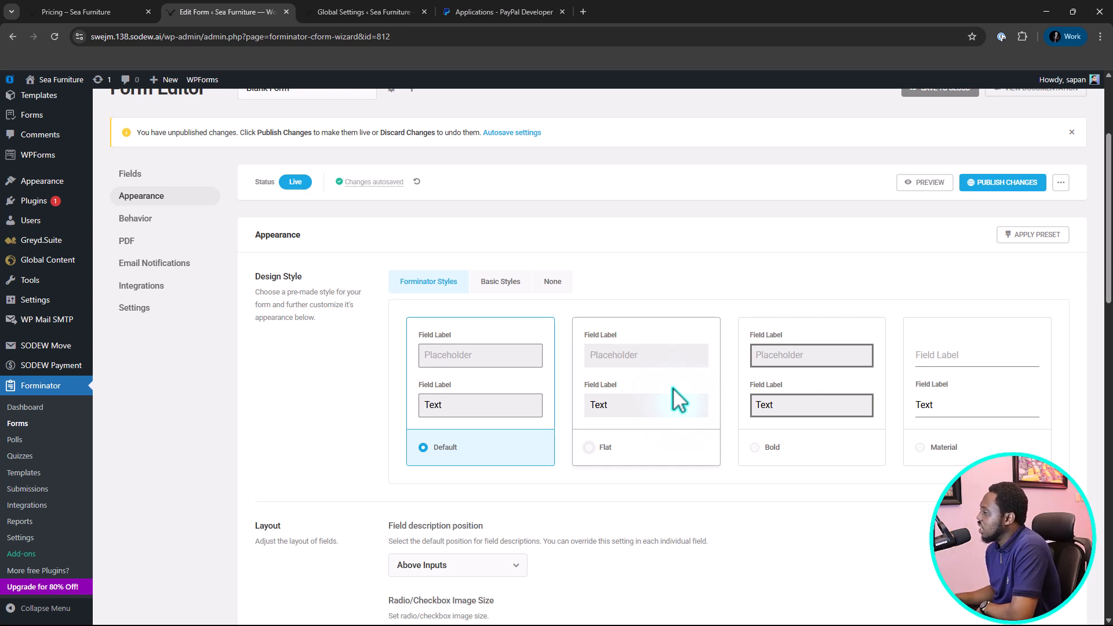
pyautogui.click(487, 284)
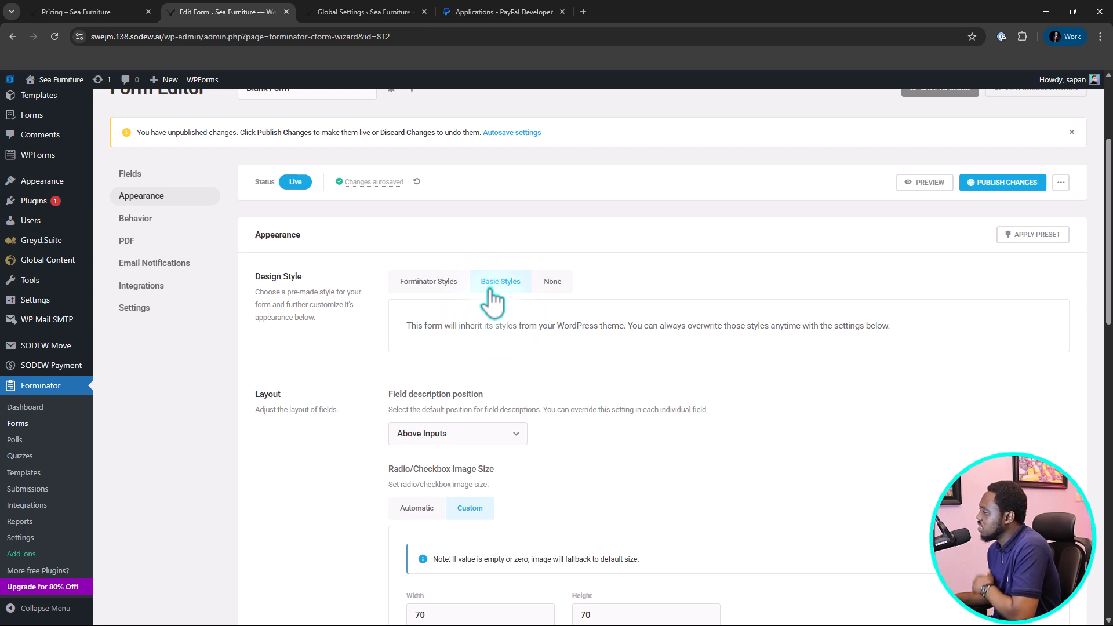
pyautogui.click(425, 292)
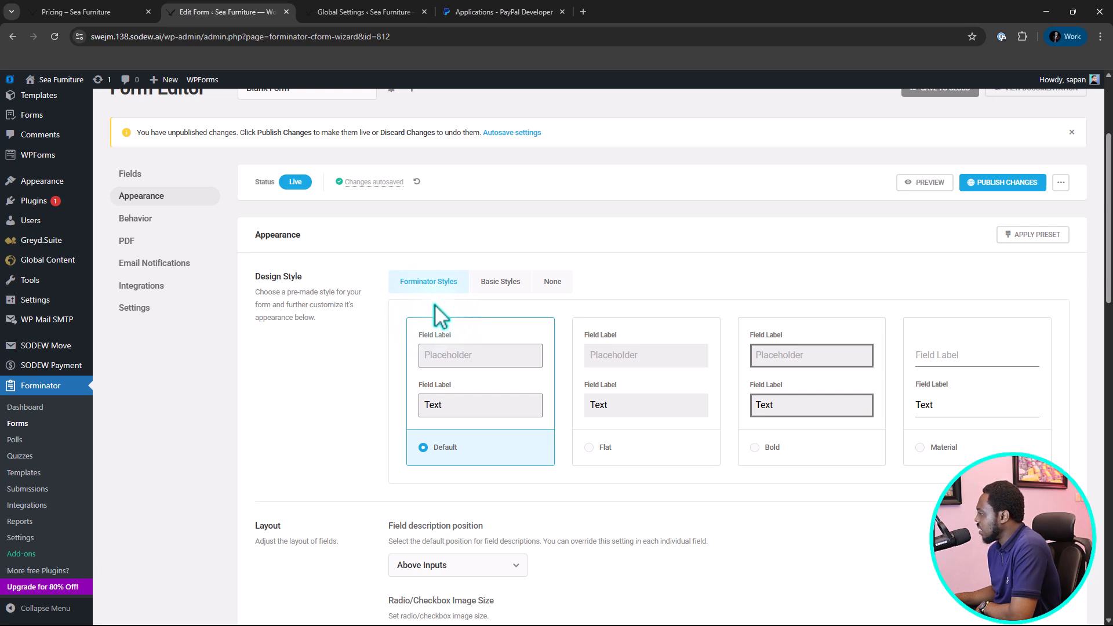
pyautogui.click(924, 449)
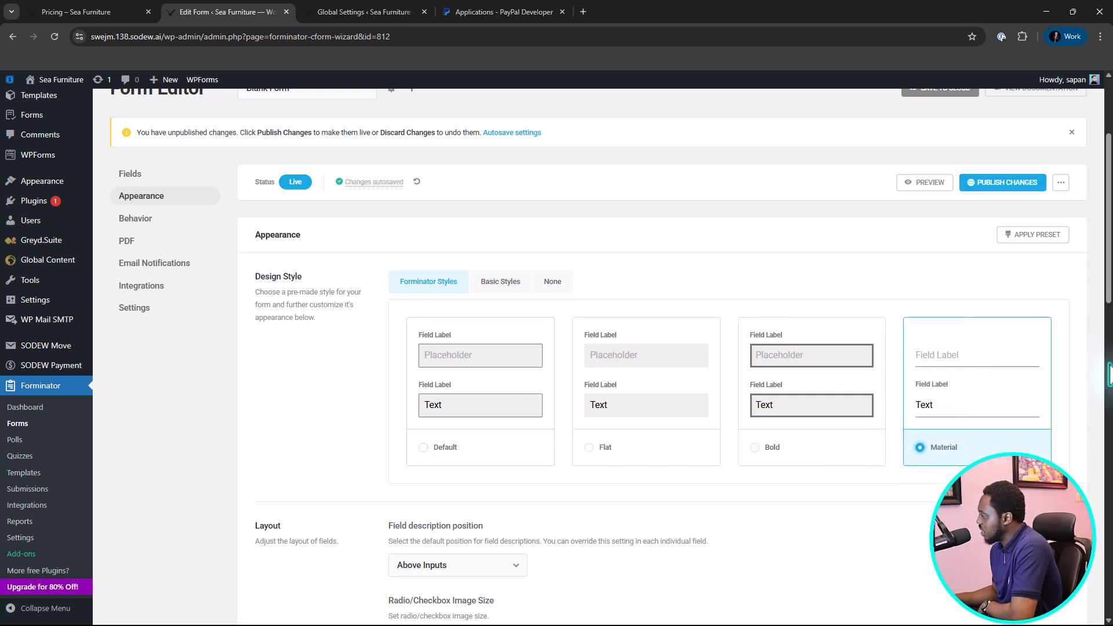
# Examine the remaining appearance options for layout, colors, fonts, form and field containers, and custom CSS.
pyautogui.scroll(-2, 565, 397)
pyautogui.scroll(-2, 565, 404)
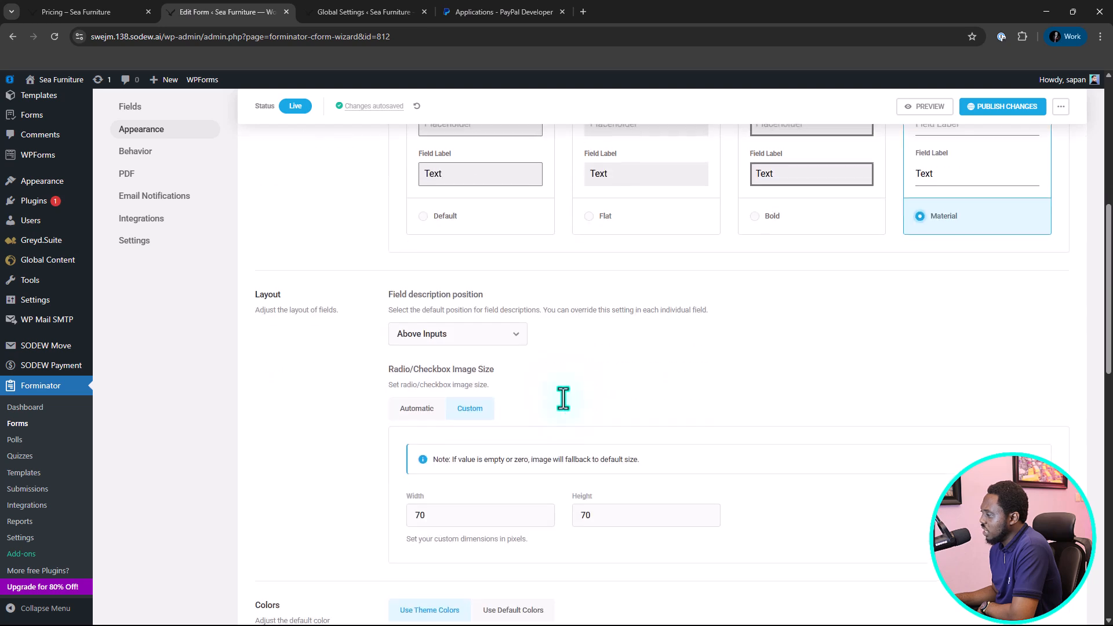
pyautogui.scroll(-2, 561, 406)
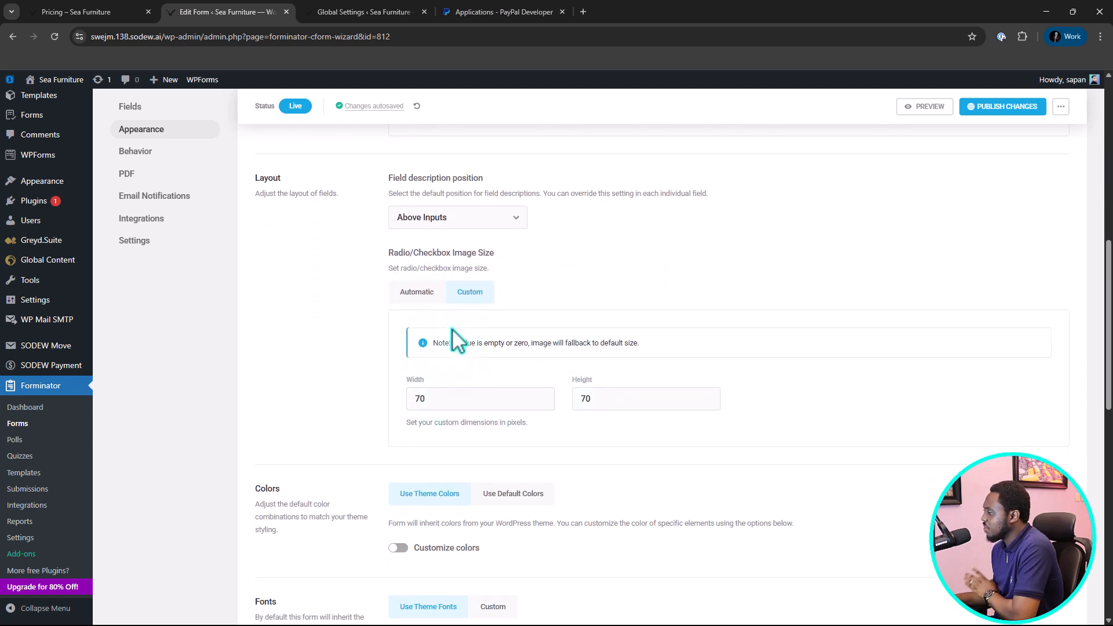
pyautogui.scroll(-3, 455, 331)
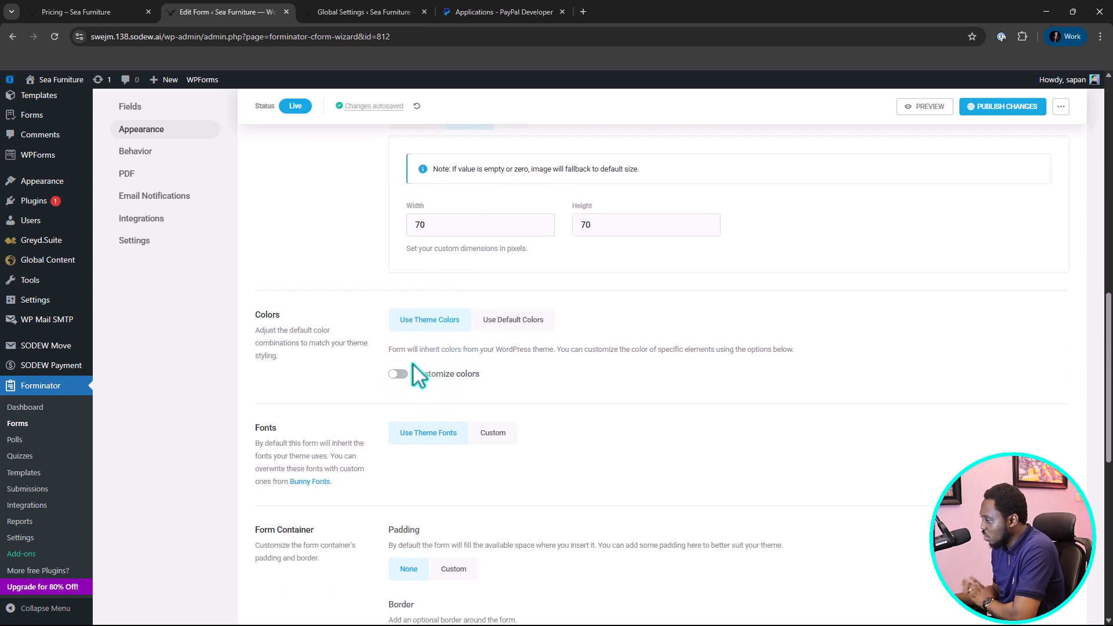
pyautogui.scroll(-3, 435, 447)
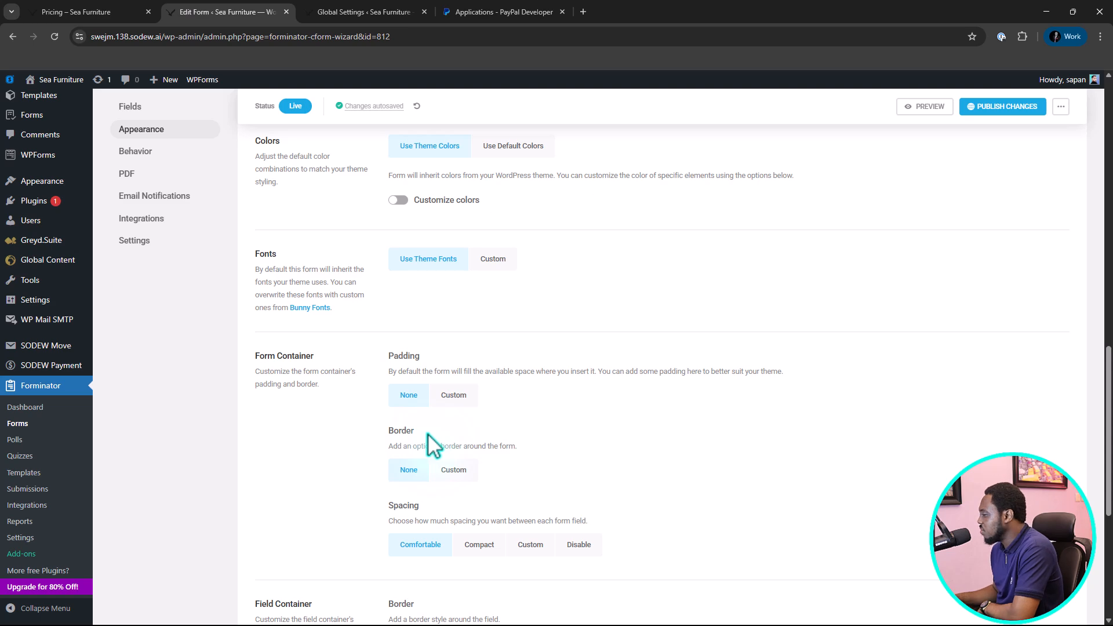
pyautogui.scroll(-4, 429, 444)
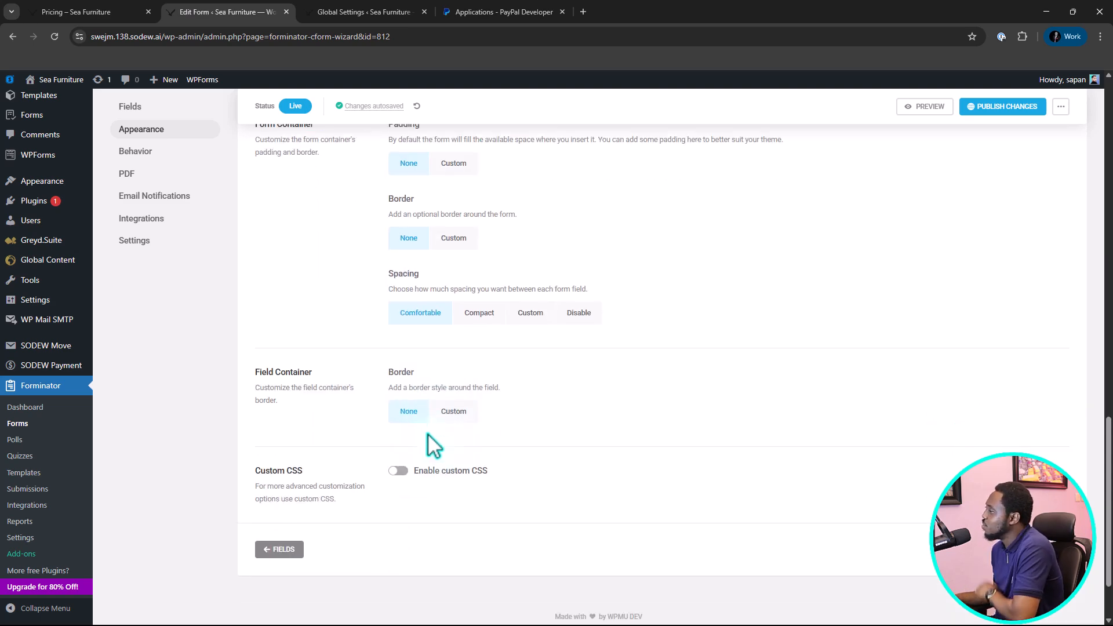
pyautogui.scroll(5, 428, 435)
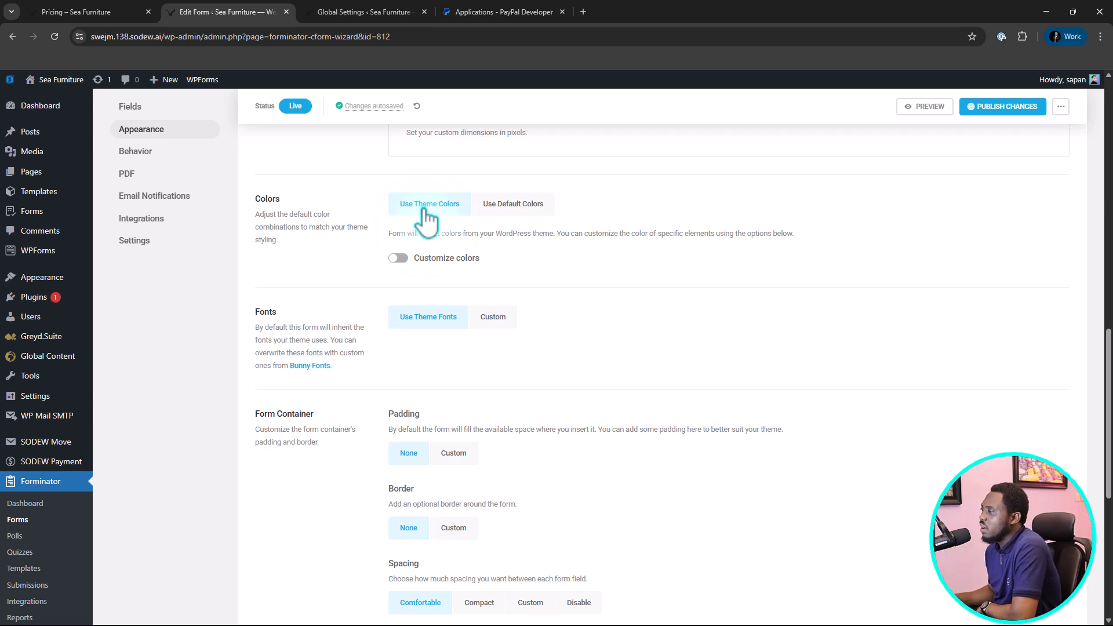
pyautogui.scroll(2, 210, 262)
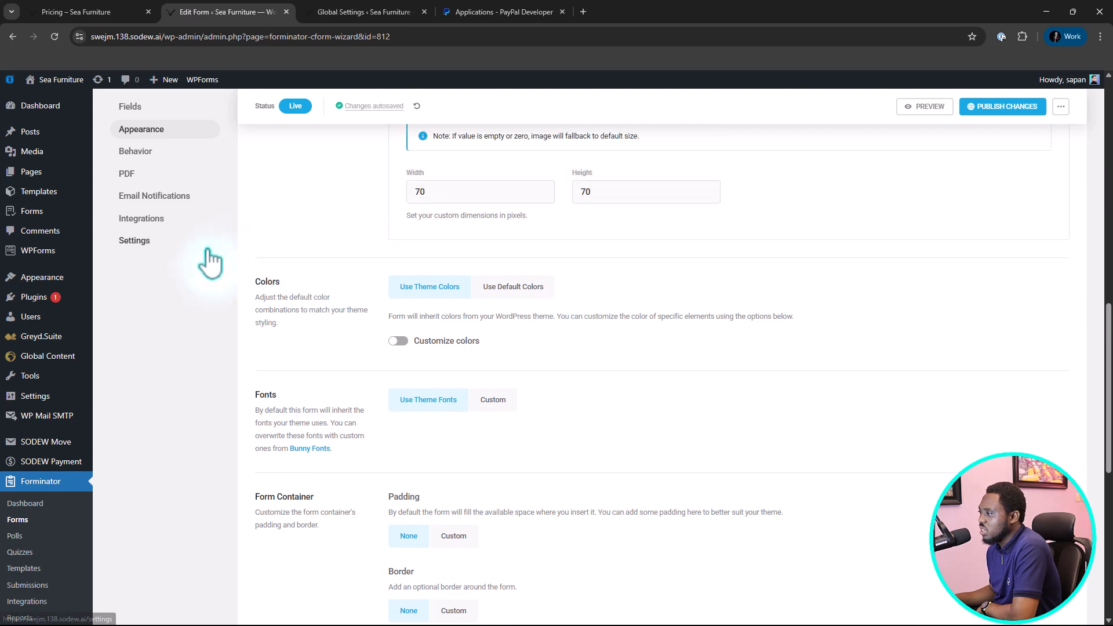
# Start adding another after-submission behavior in the form's behavior settings.
pyautogui.click(134, 153)
pyautogui.scroll(-3, 503, 215)
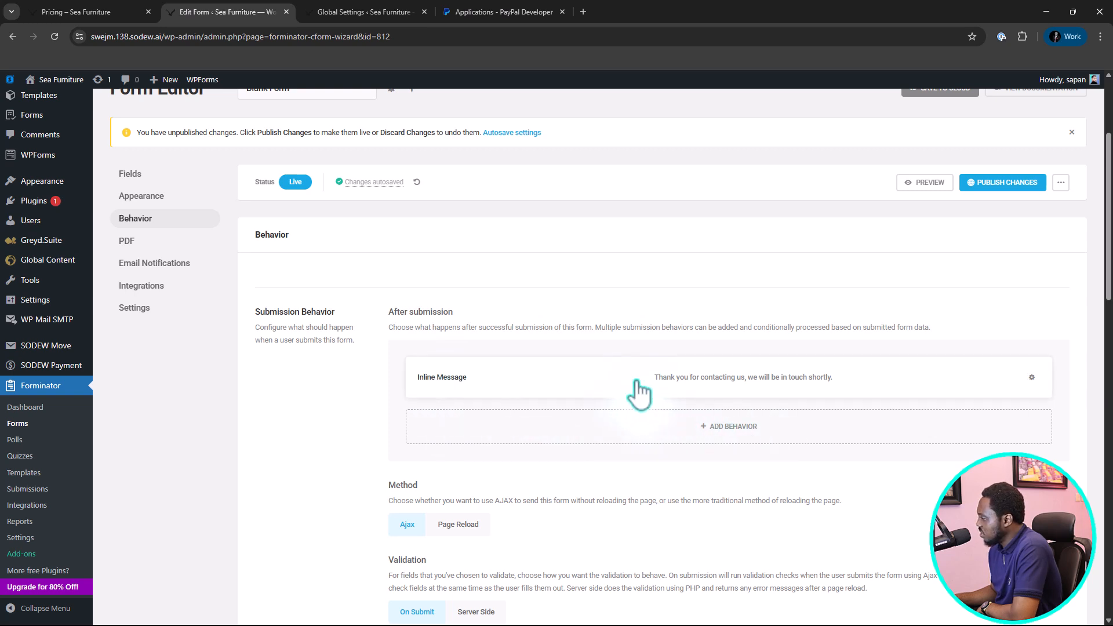
pyautogui.click(726, 430)
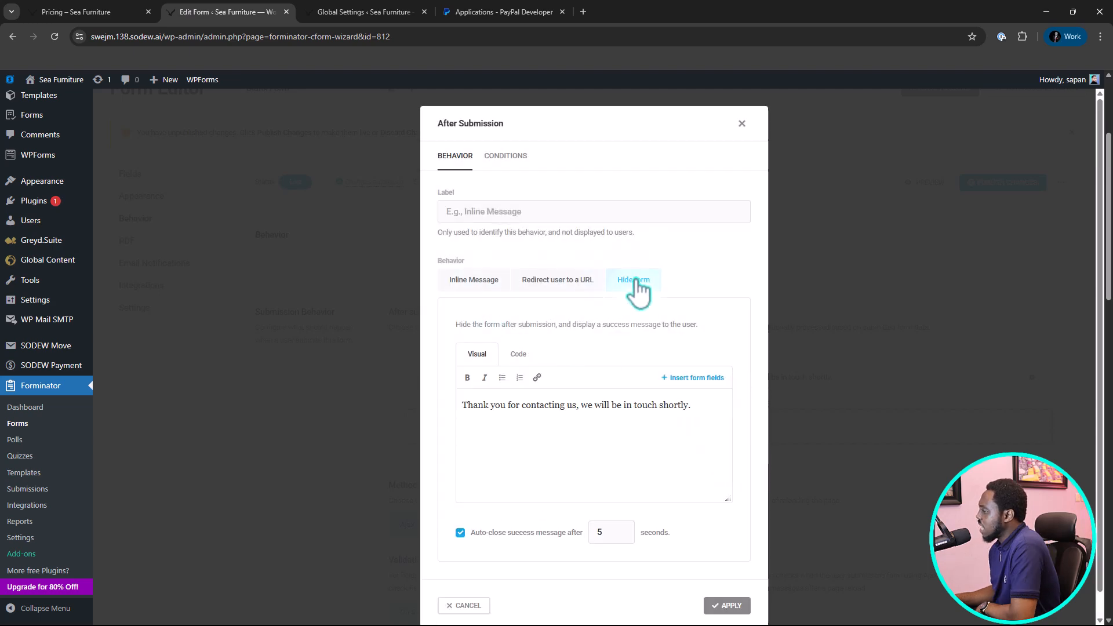
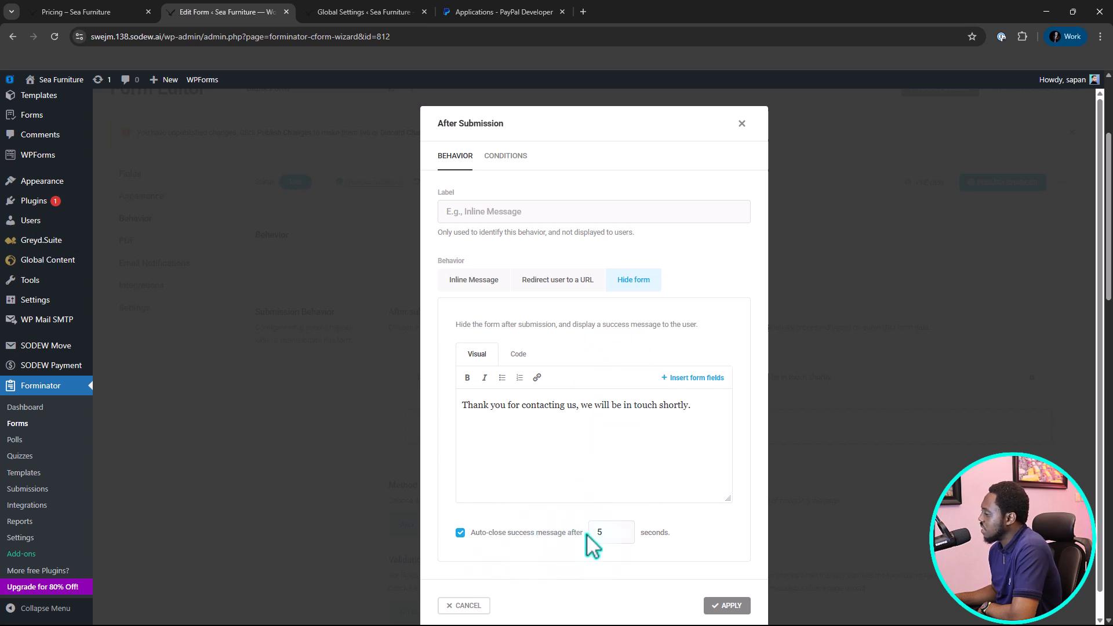
# Dismiss the new after-submission behavior and examine the form's submission, payment, security, lifespan, rendering, and save-and-continue settings.
pyautogui.click(742, 123)
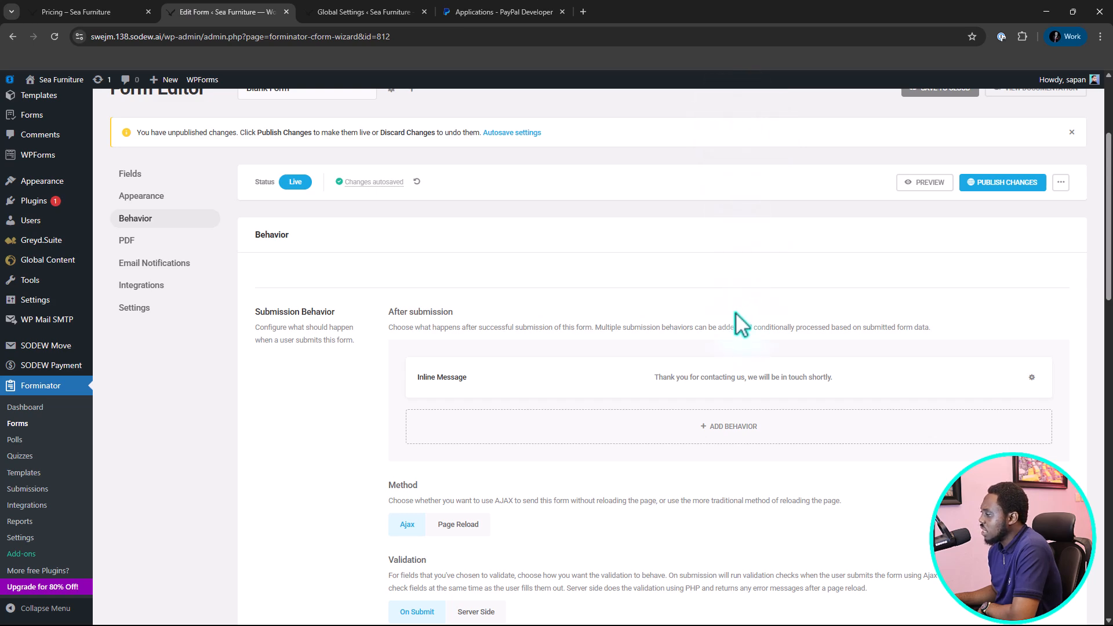
pyautogui.scroll(-3, 735, 314)
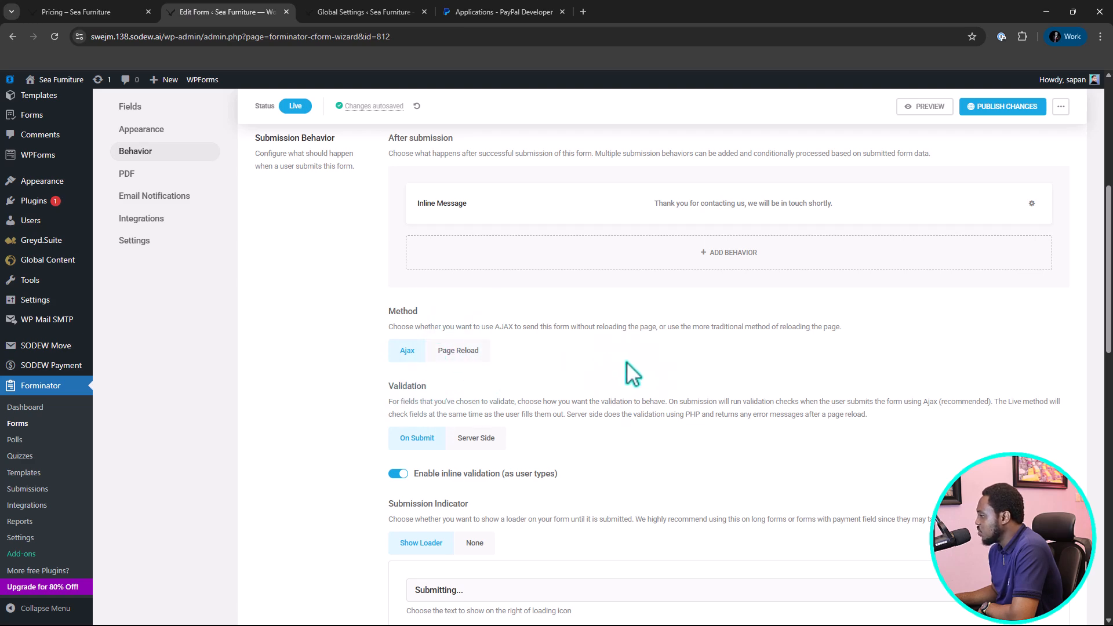
pyautogui.scroll(-4, 666, 363)
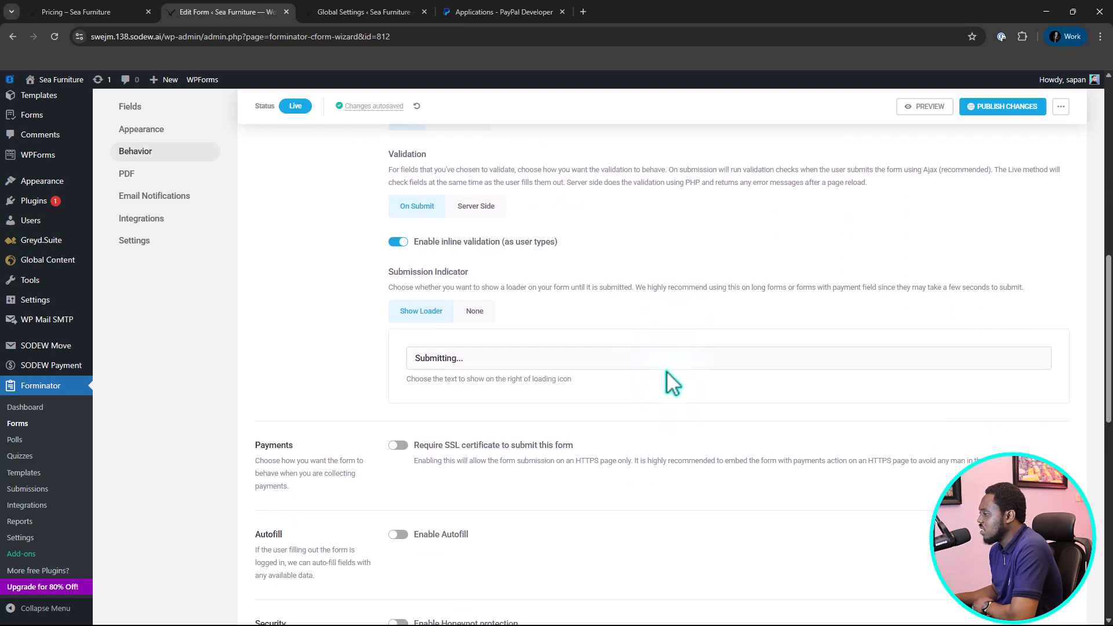
pyautogui.scroll(-5, 666, 372)
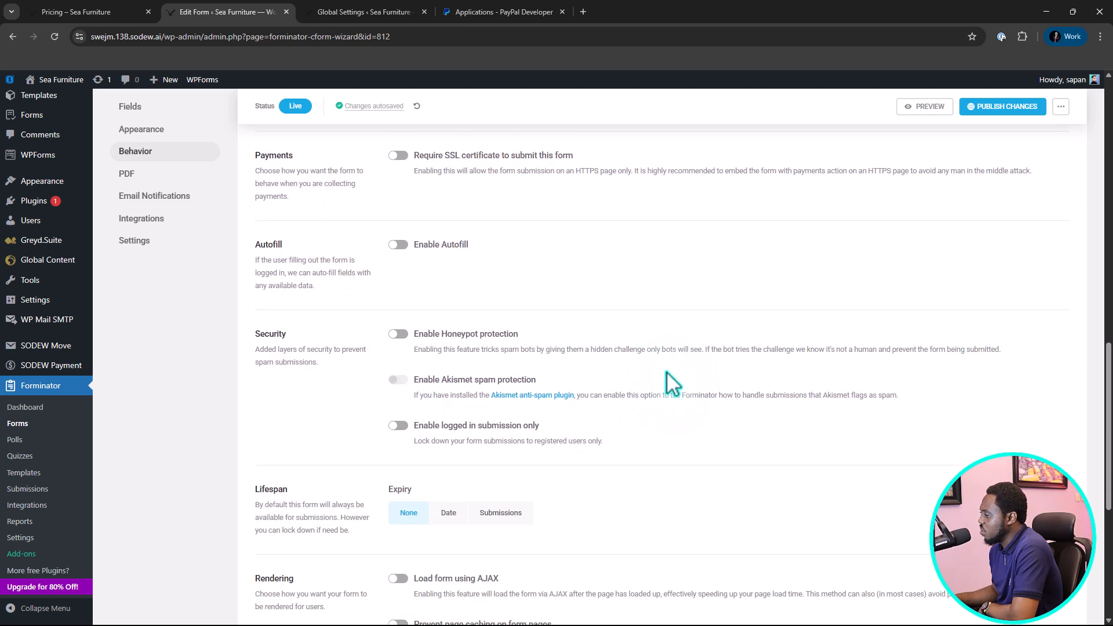
pyautogui.scroll(-4, 672, 382)
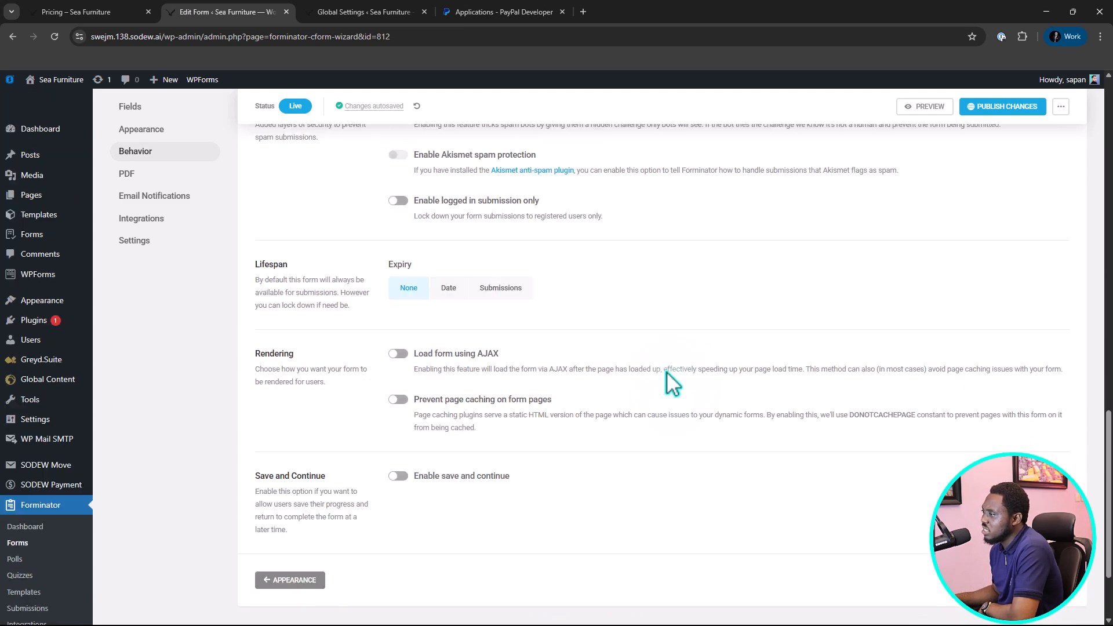
pyautogui.scroll(12, 673, 382)
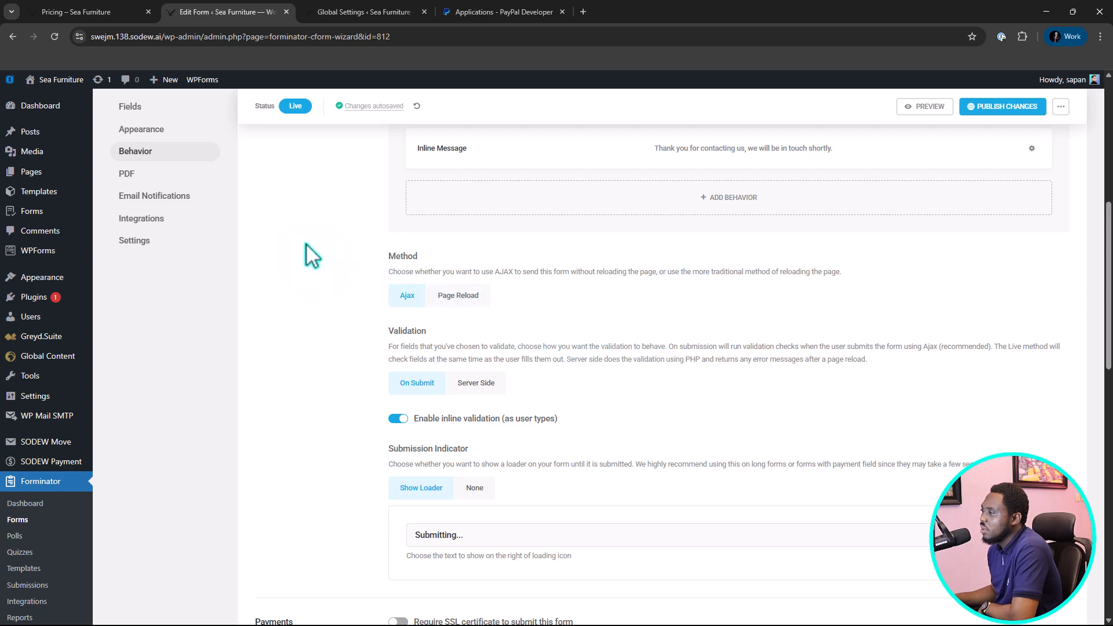
# Review the form's email notification settings and its third-party app integrations.
pyautogui.click(152, 197)
pyautogui.scroll(-3, 423, 311)
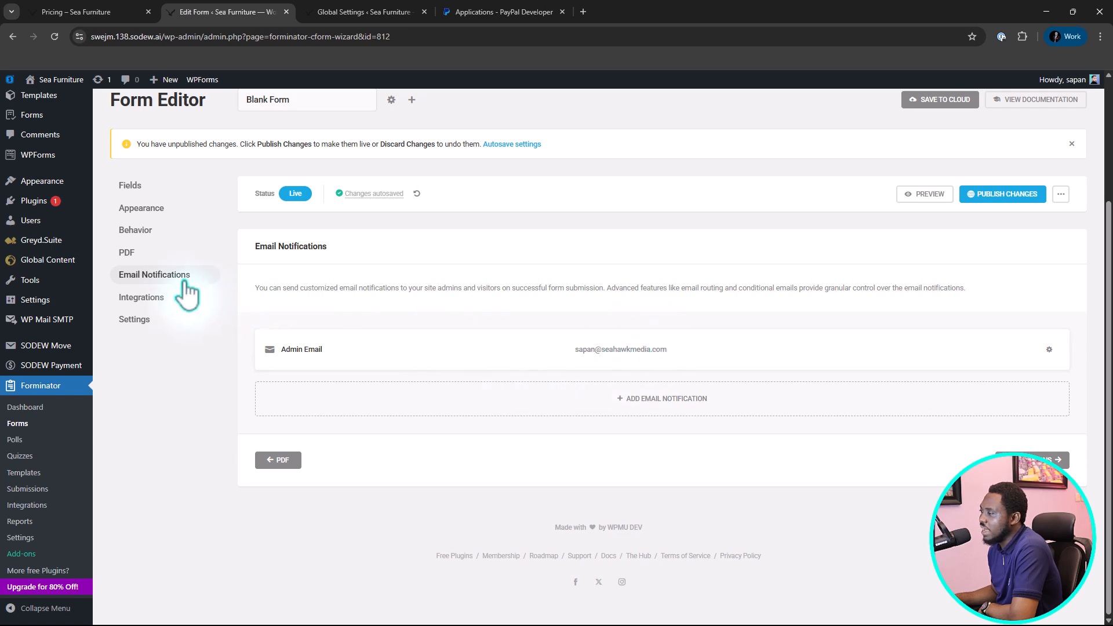
pyautogui.click(120, 296)
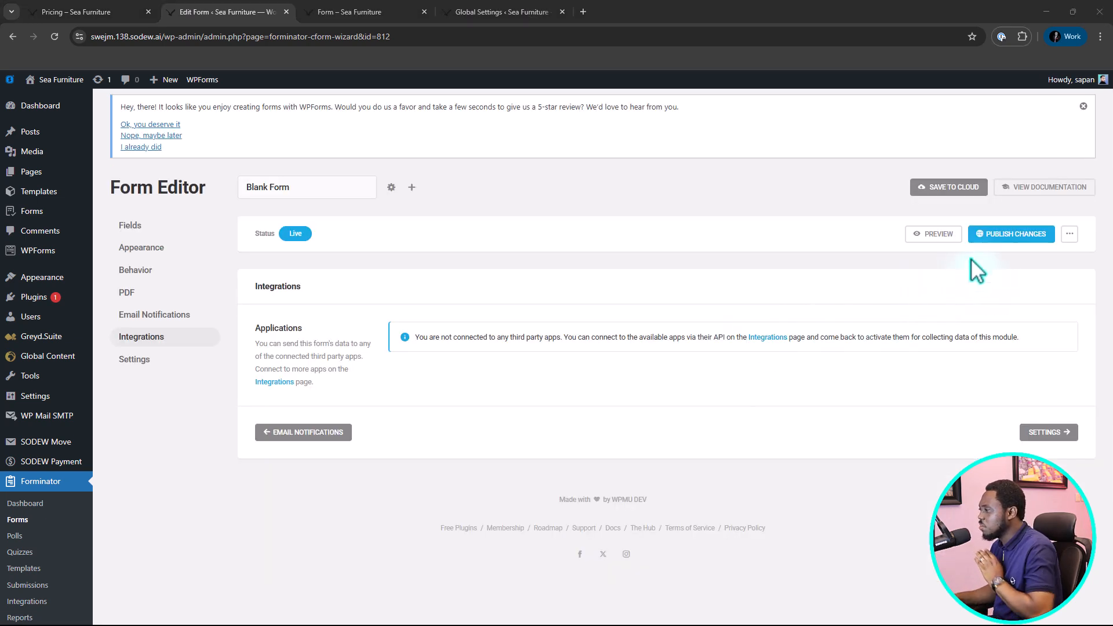
# Publish the form changes and return to the Forminator forms list.
pyautogui.click(1003, 234)
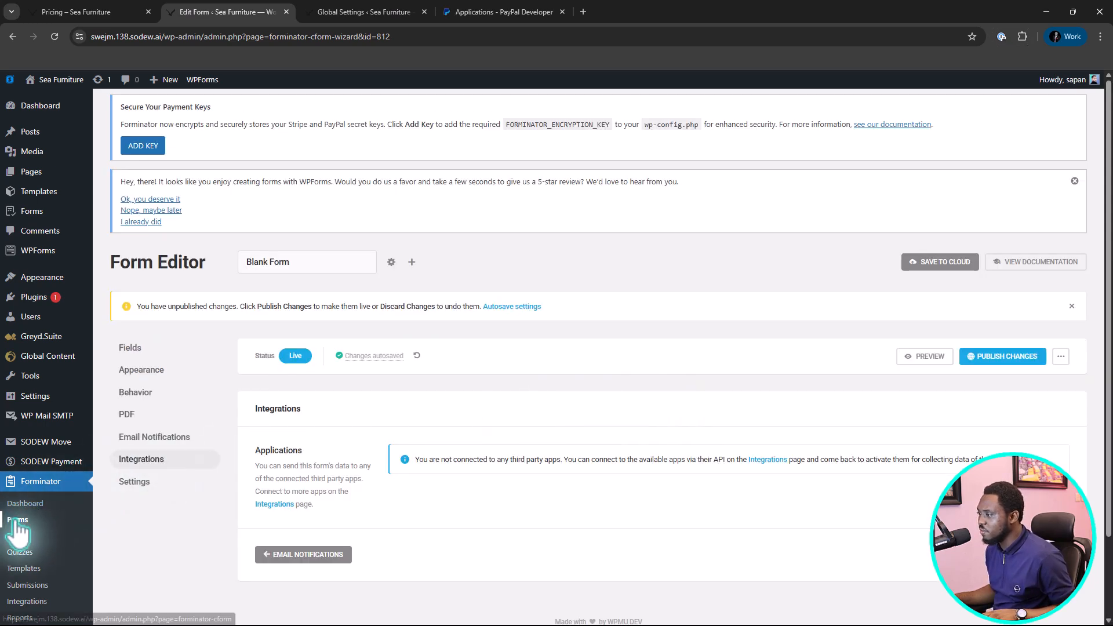
pyautogui.click(17, 522)
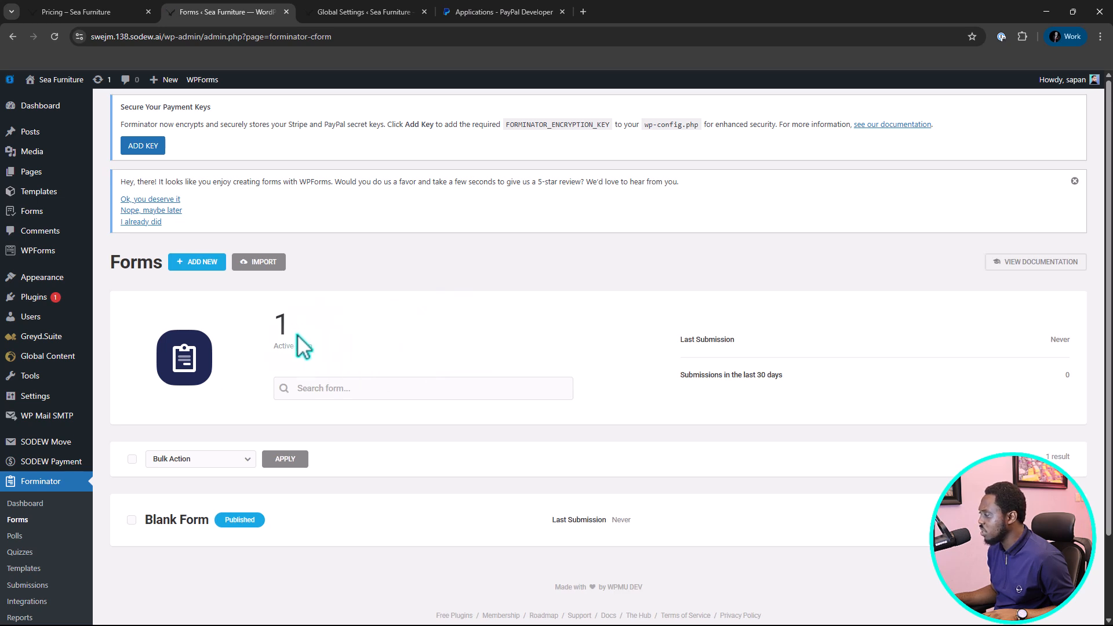
# Expand the Blank Form's statistics and examine the management actions available for it.
pyautogui.scroll(-1, 308, 371)
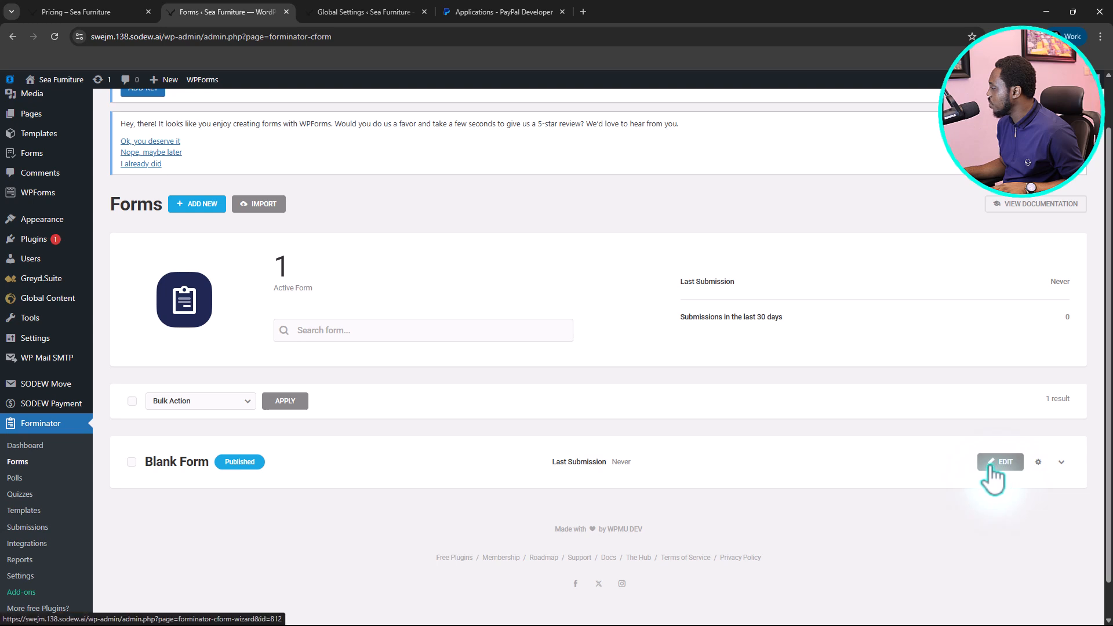
pyautogui.click(1063, 462)
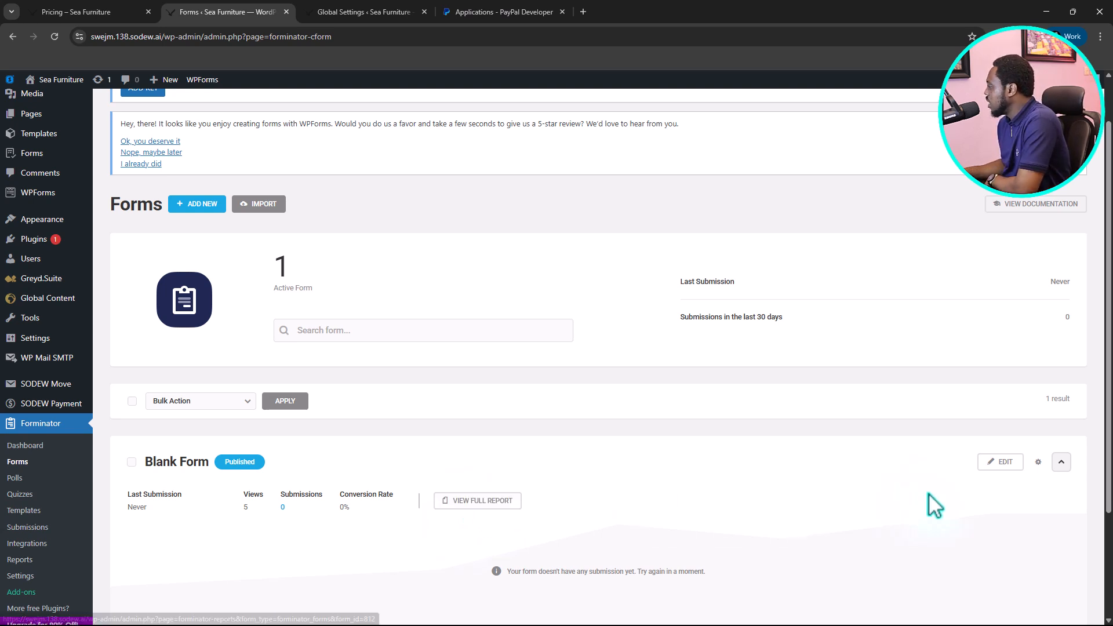
pyautogui.click(1038, 462)
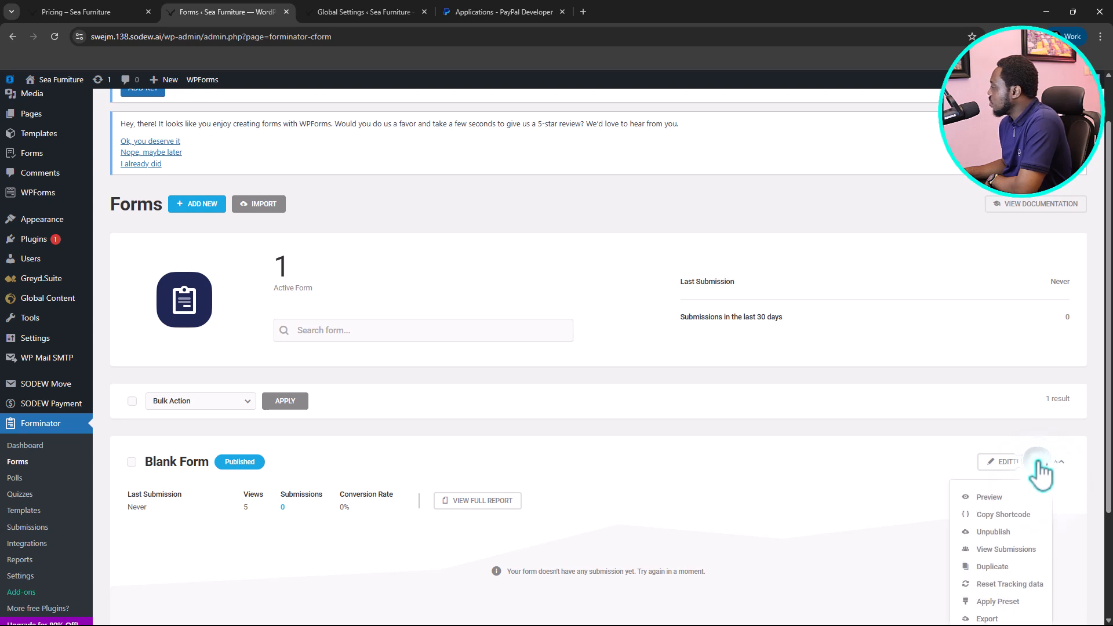
pyautogui.scroll(-1, 981, 493)
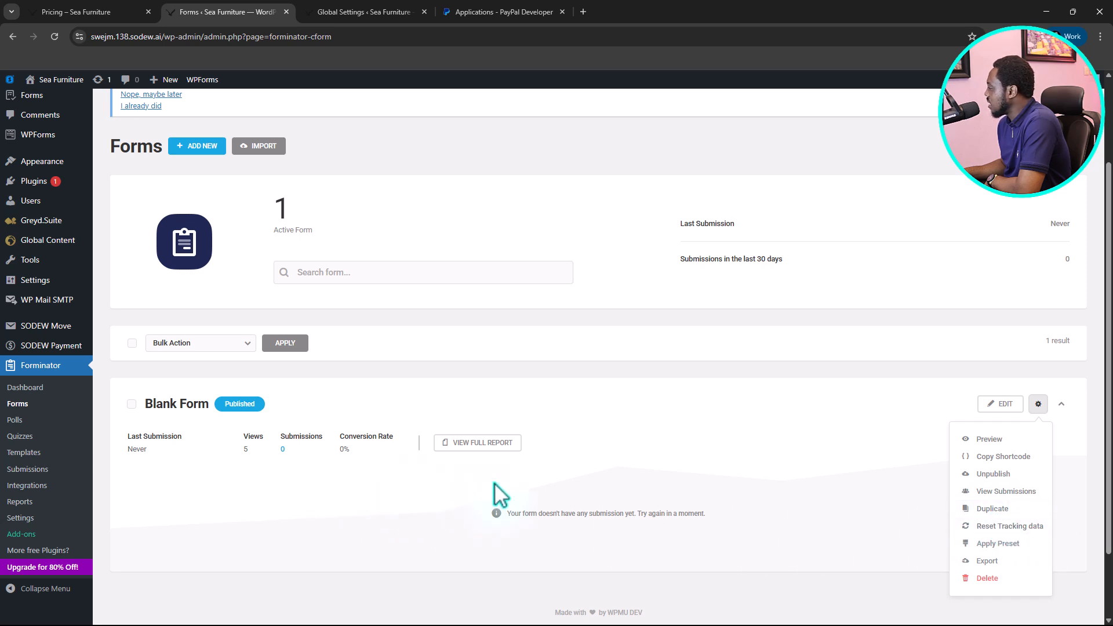
pyautogui.click(783, 477)
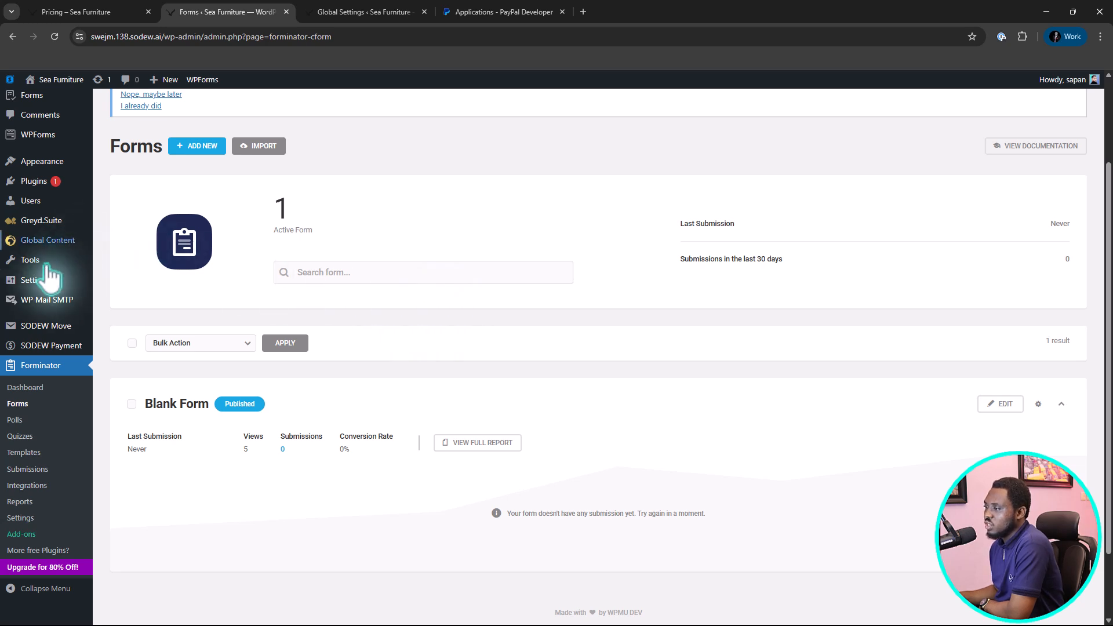
pyautogui.scroll(2, 51, 218)
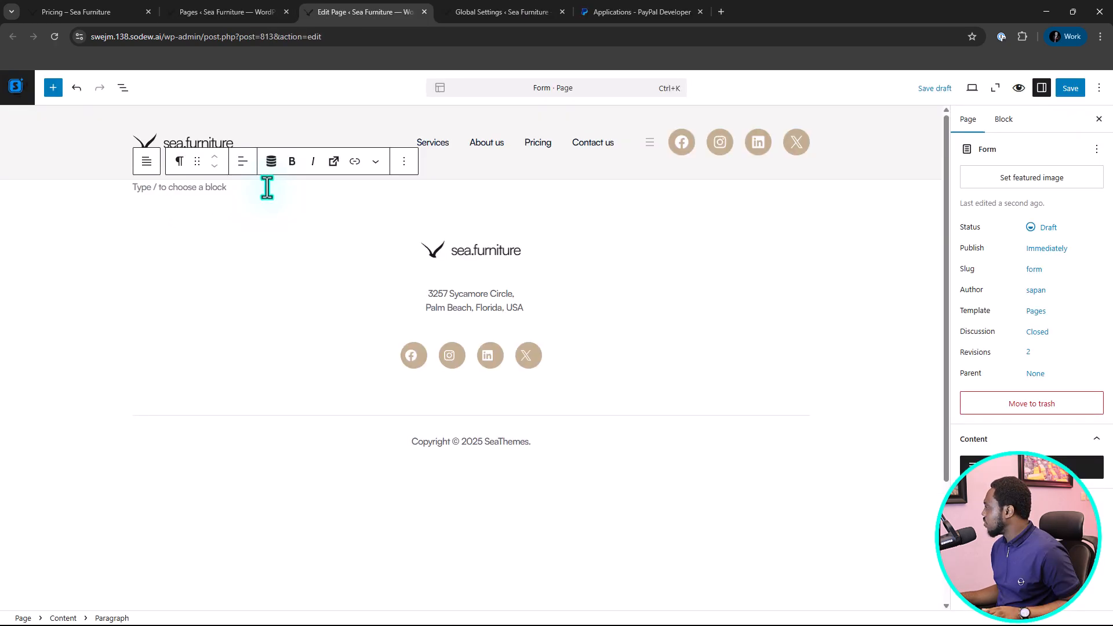
# Insert a Shortcode block on the Form page containing [forminator_form id="812"].
pyautogui.click(53, 87)
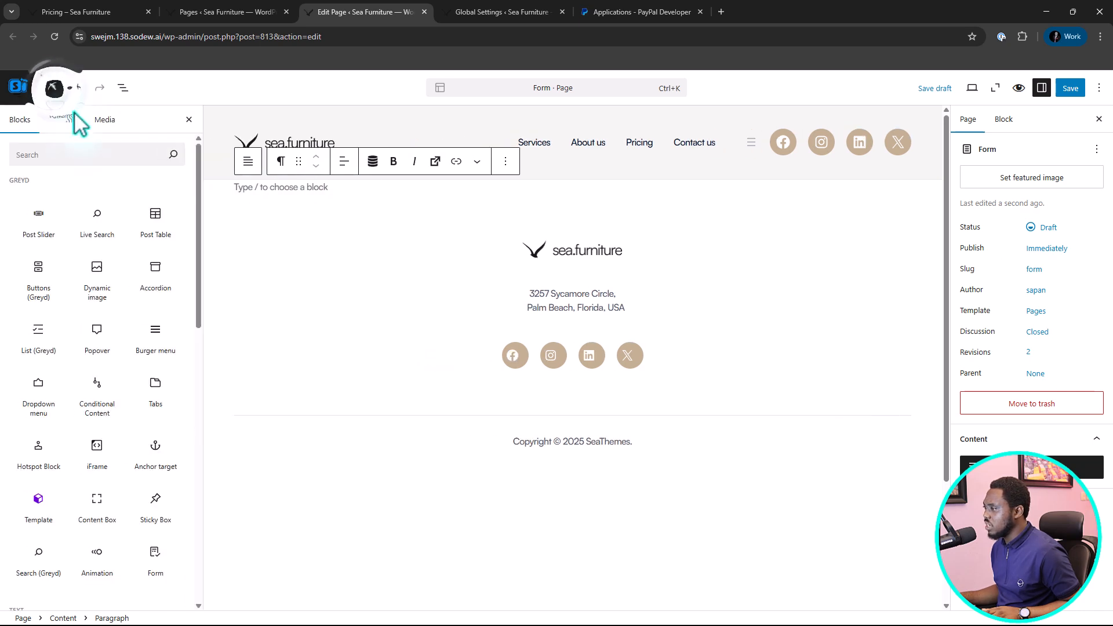
pyautogui.moveTo(154, 235)
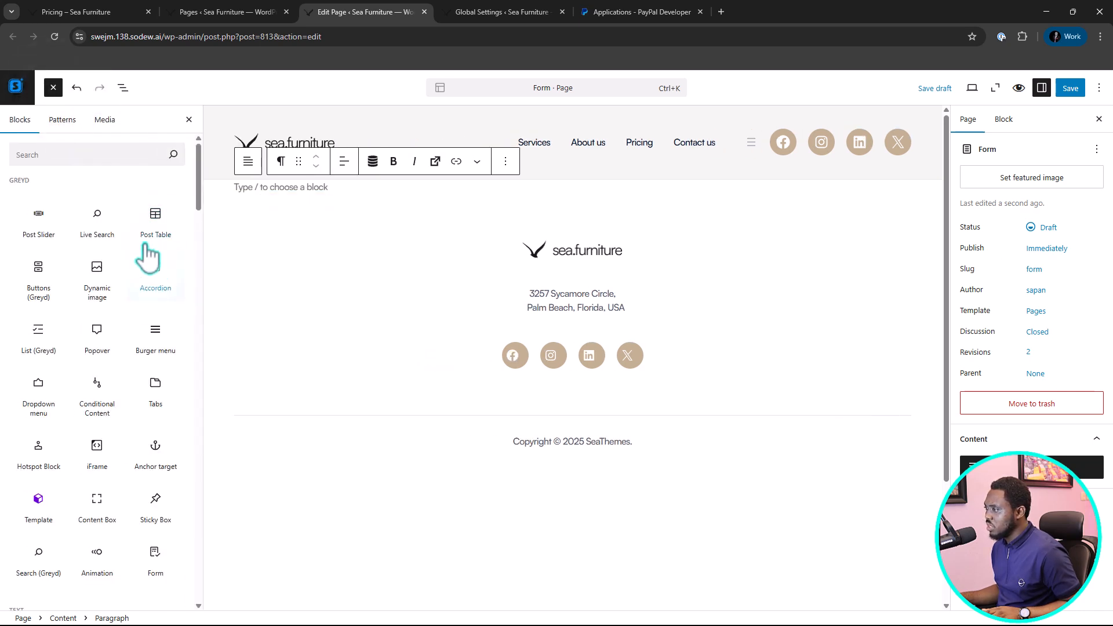
pyautogui.click(91, 154)
pyautogui.write('short')
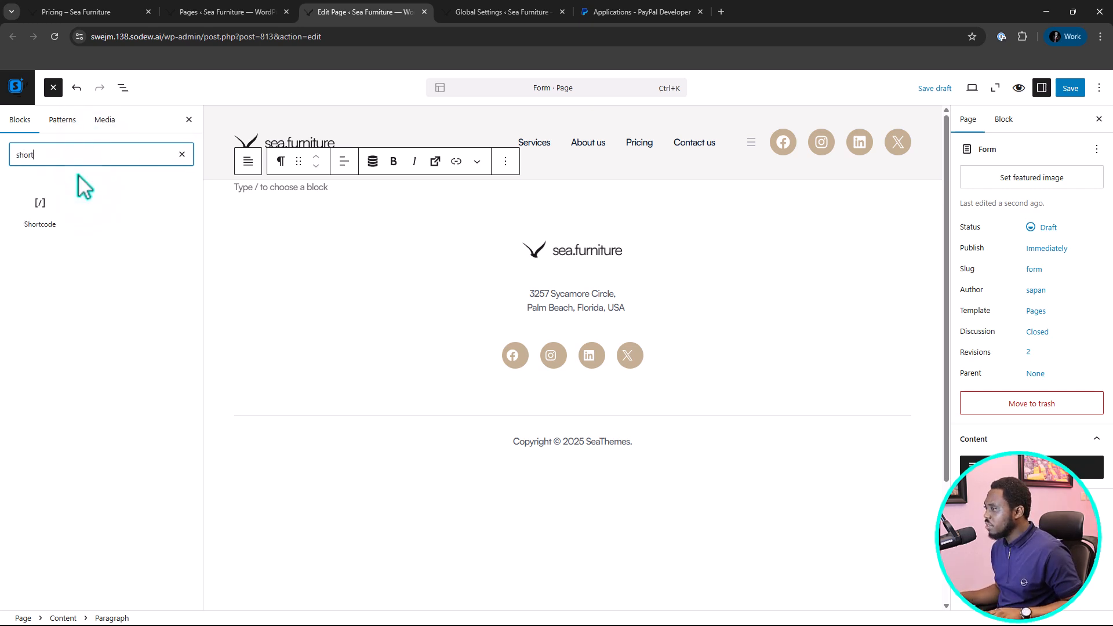
pyautogui.click(37, 210)
pyautogui.click(324, 244)
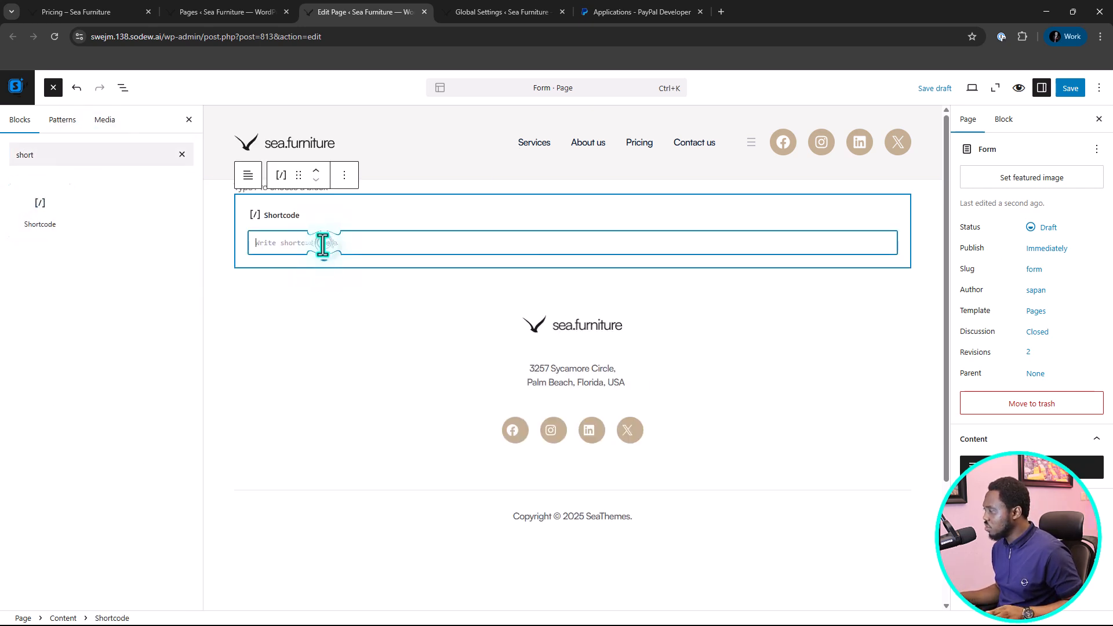
pyautogui.write('[forminator_form id="812"]')
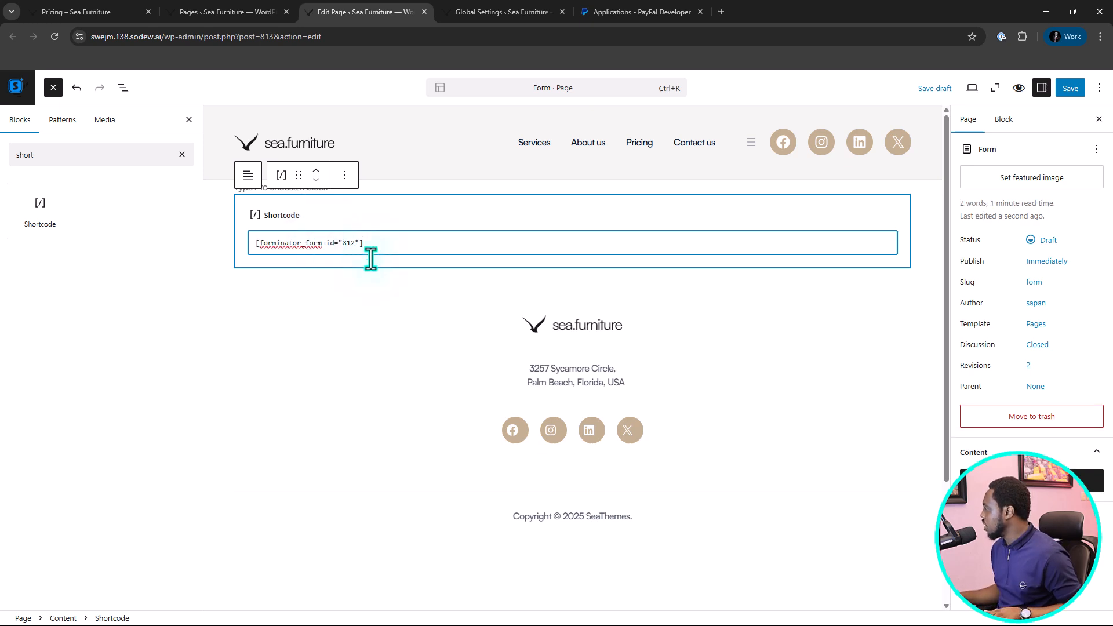
# Publish the Form page together with its header and footer template parts, and view the live page.
pyautogui.click(1073, 89)
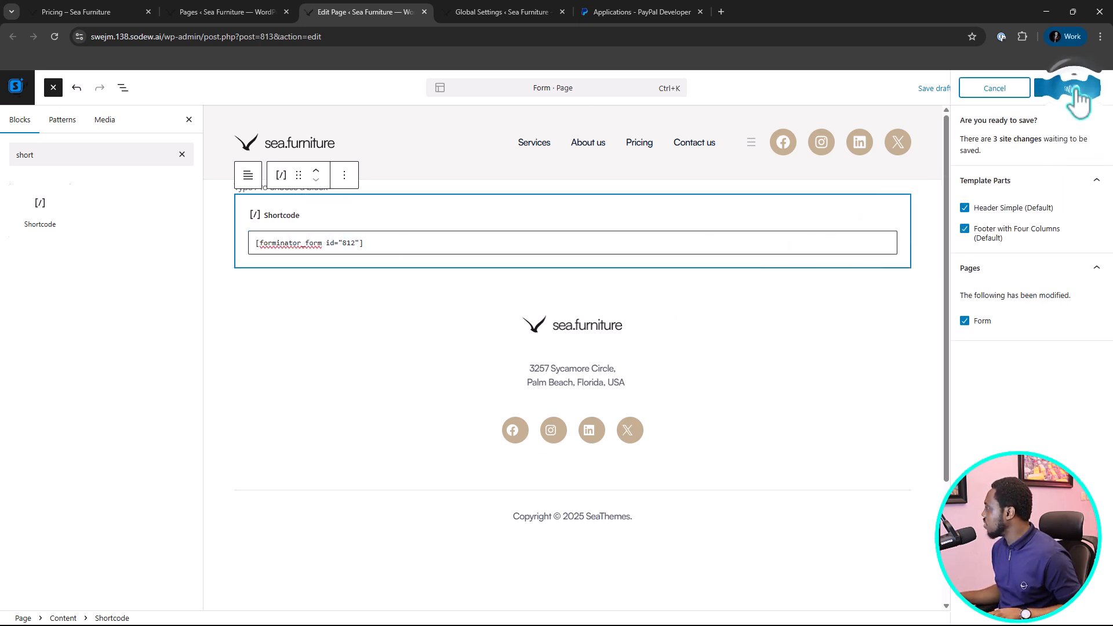
pyautogui.click(1074, 89)
pyautogui.click(1074, 88)
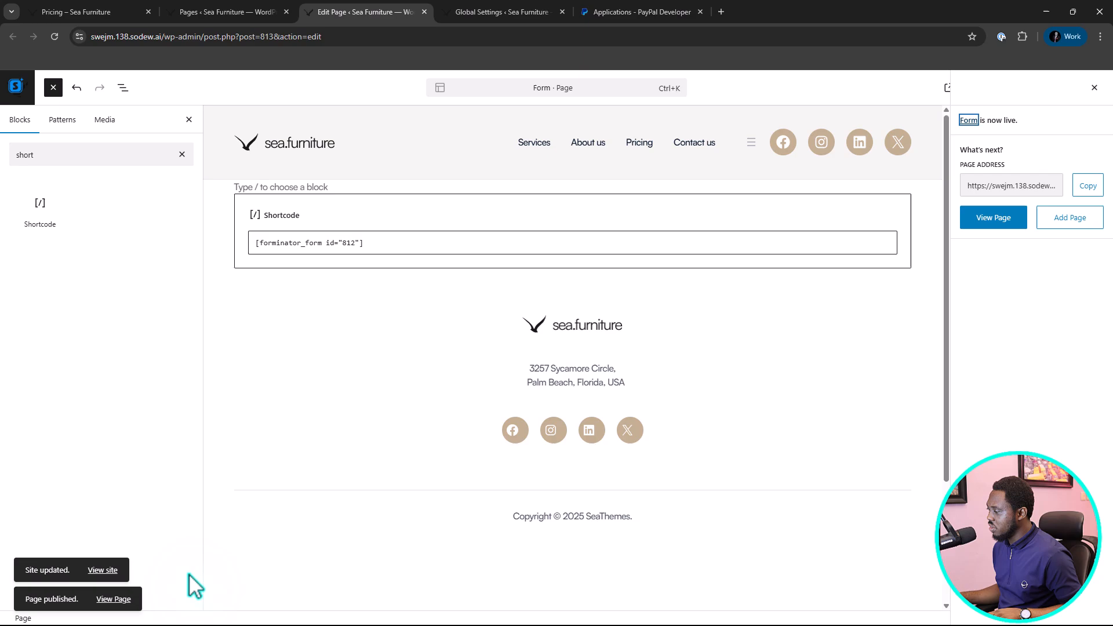
pyautogui.click(114, 599)
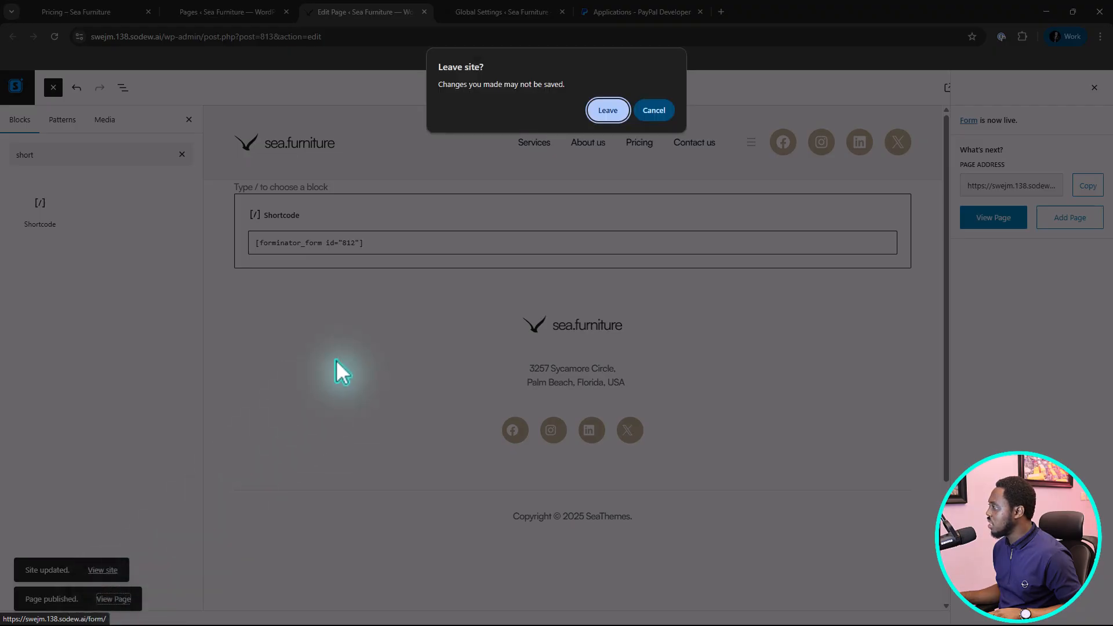
pyautogui.click(602, 111)
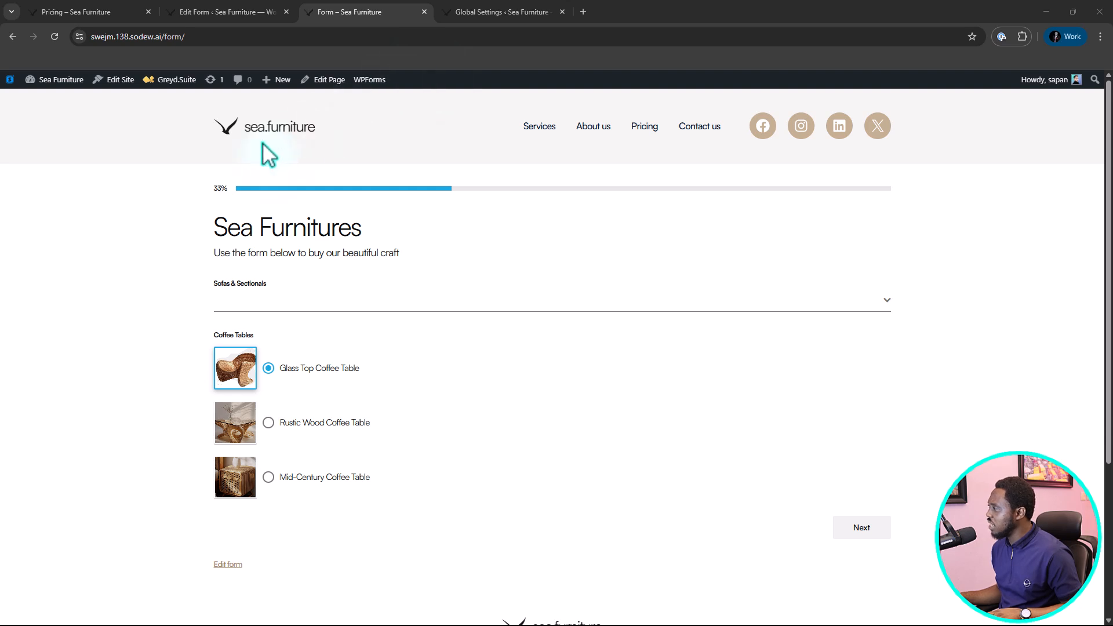
# Select Modern Sofa and Classic Sectional for Sofas & Sectionals in the live order form.
pyautogui.click(102, 223)
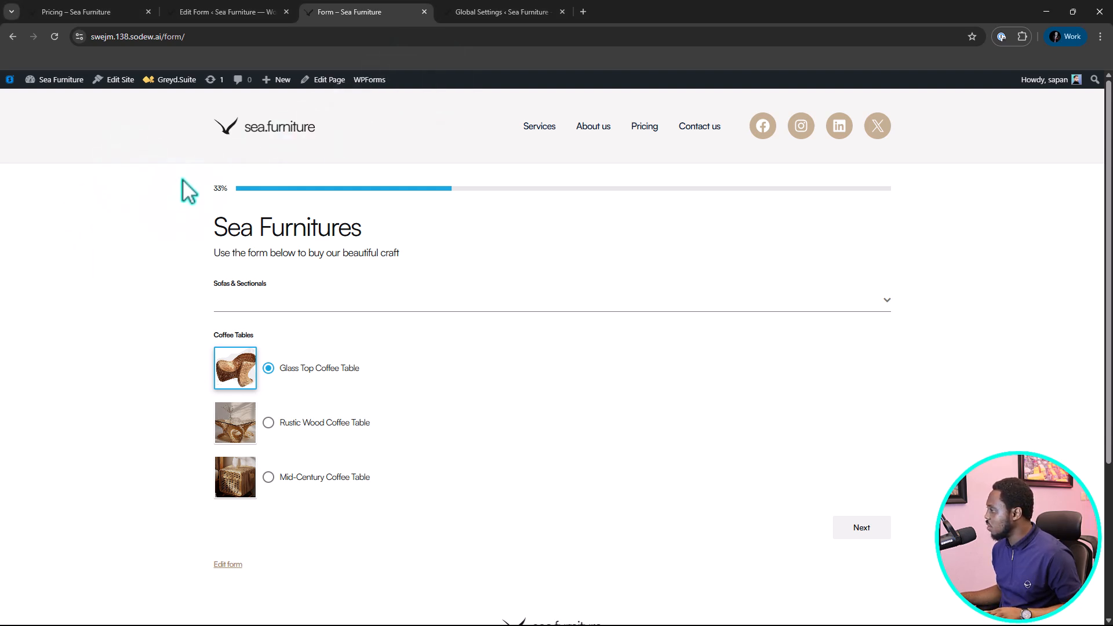
pyautogui.click(243, 307)
pyautogui.click(249, 341)
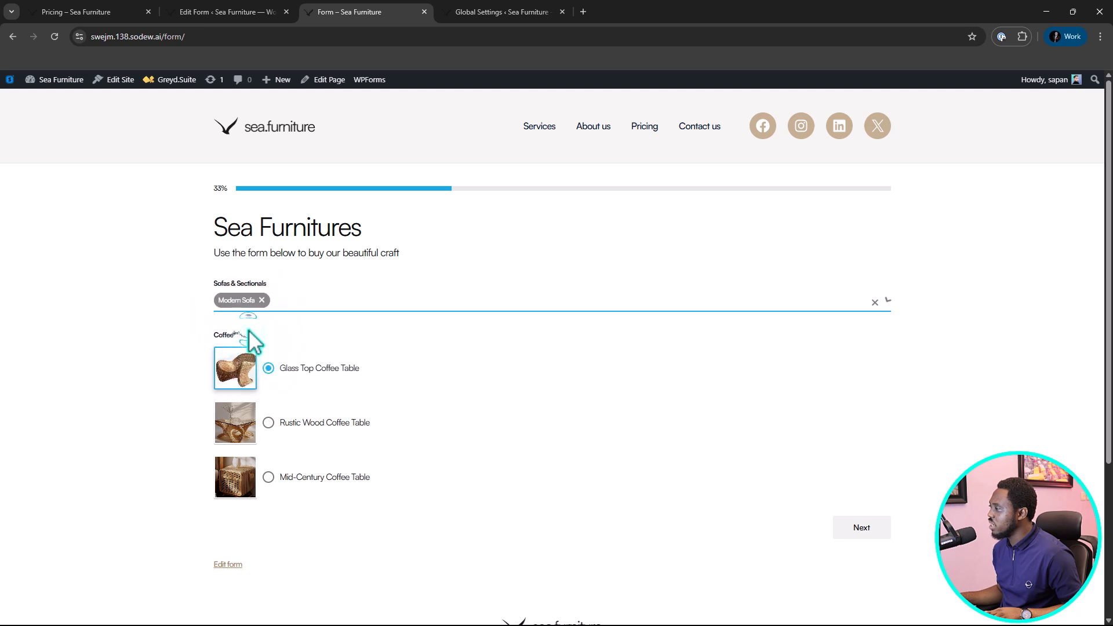
pyautogui.click(293, 307)
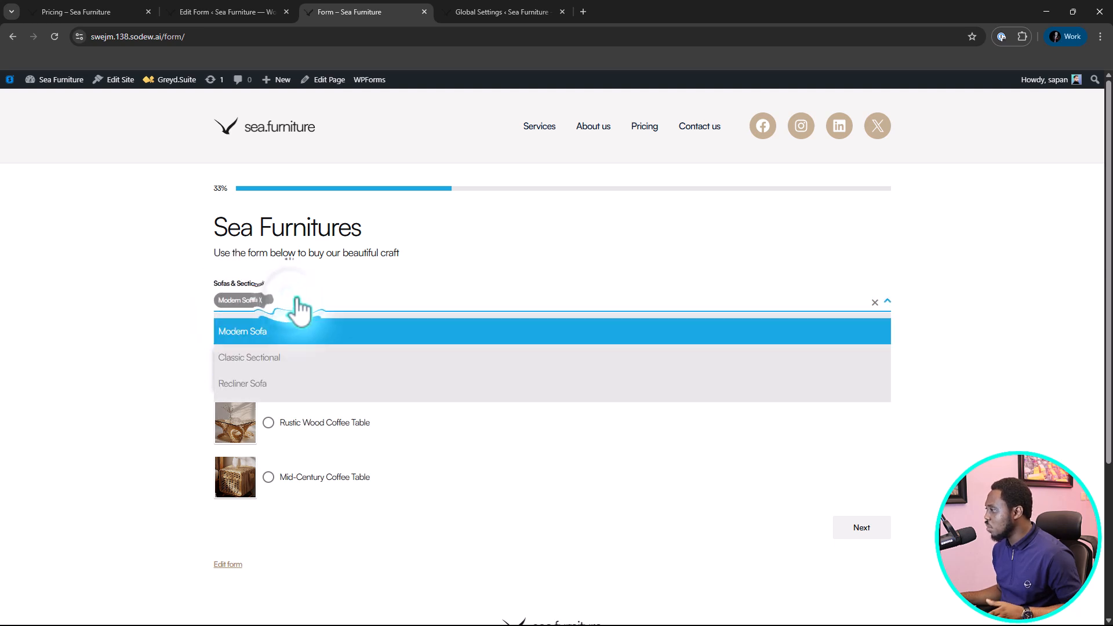
pyautogui.click(259, 361)
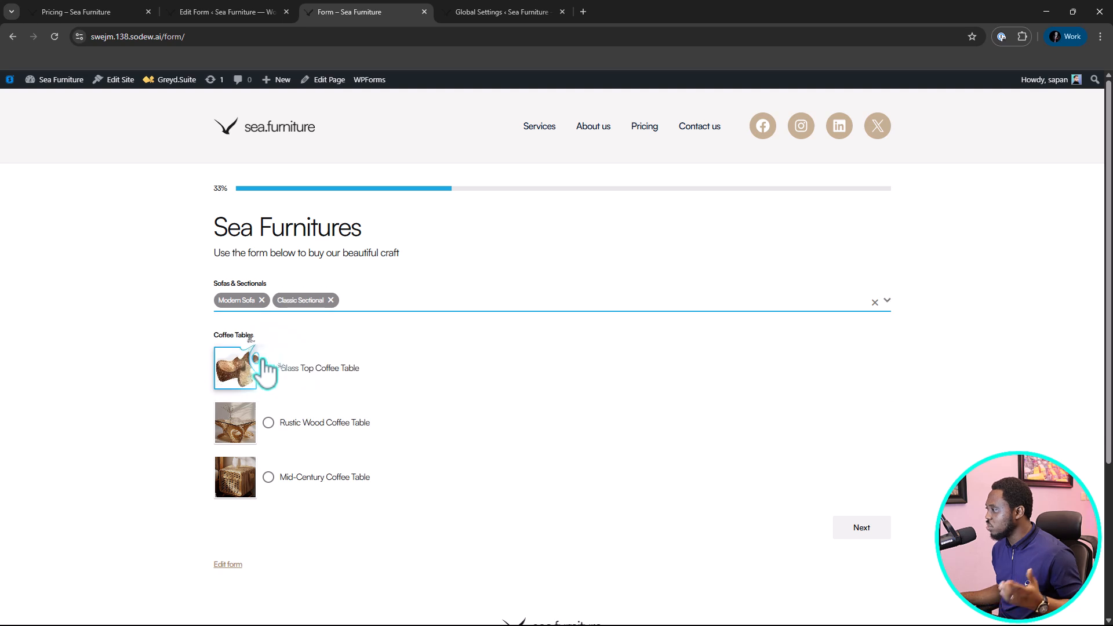
# Try the coffee table options, choose Mid-Century Coffee Table, and continue to the form's second page.
pyautogui.click(255, 367)
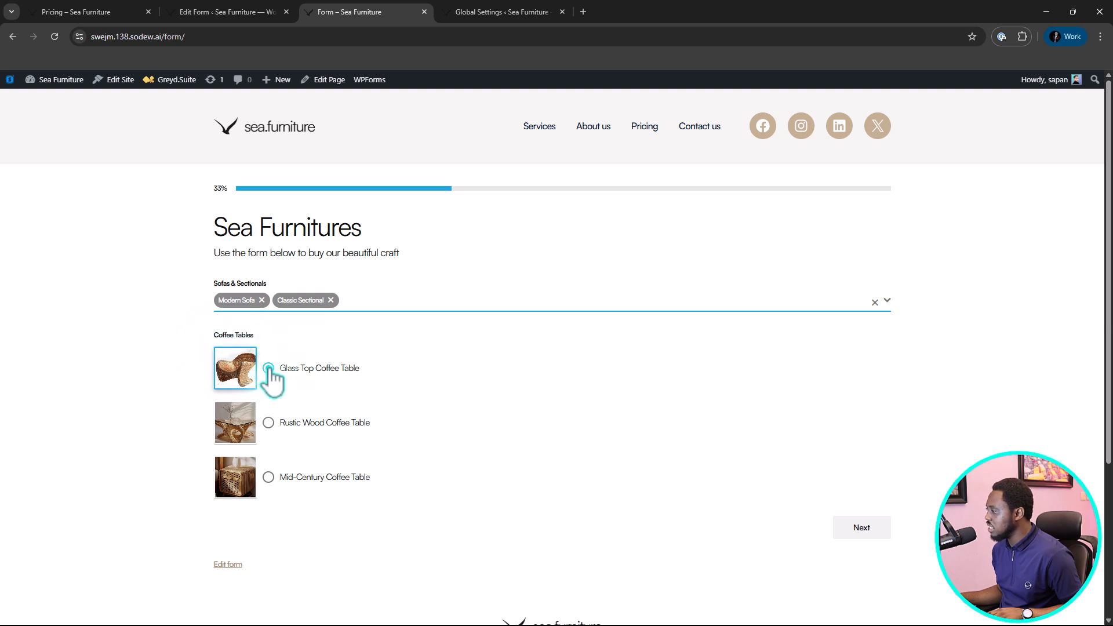
pyautogui.click(269, 423)
pyautogui.click(269, 476)
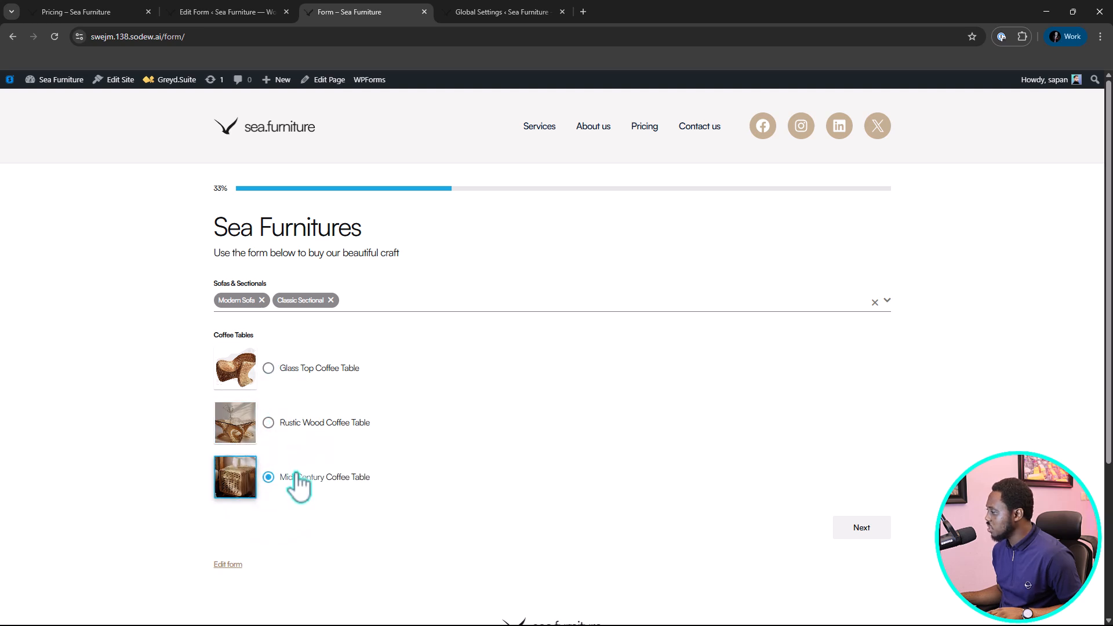
pyautogui.click(269, 424)
pyautogui.click(268, 477)
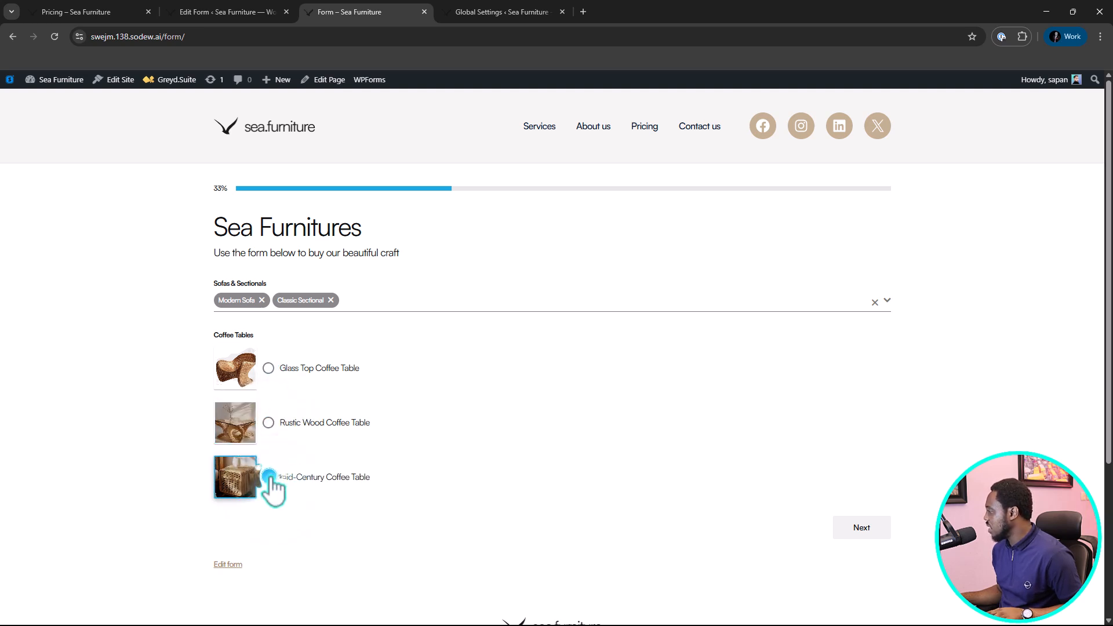
pyautogui.click(864, 530)
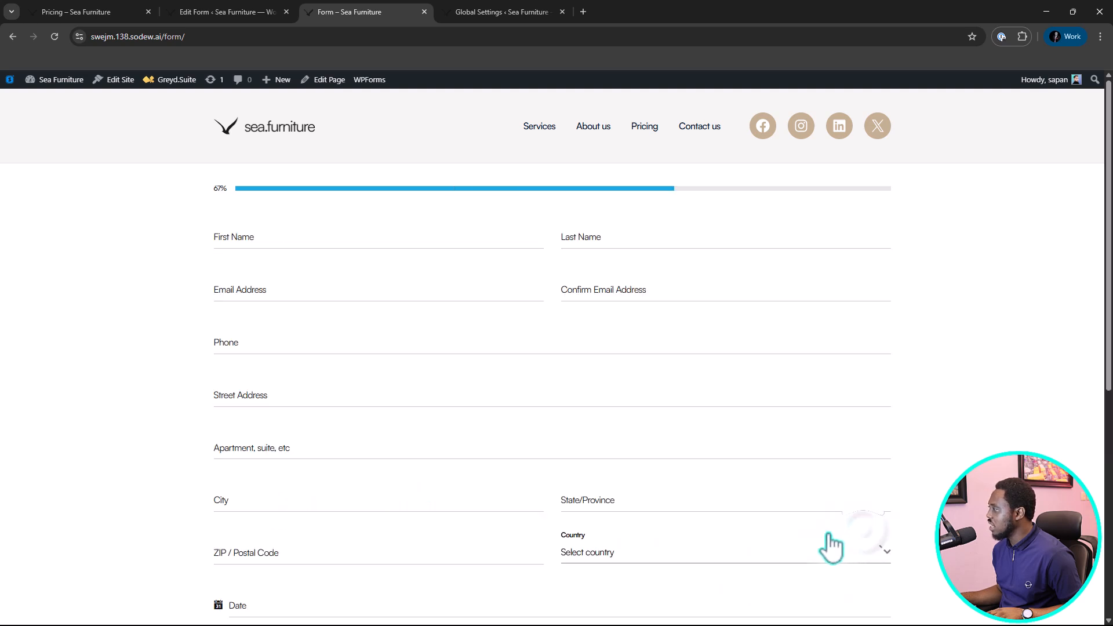
# Check the customer detail fields, the date picker, and the hour, minute and AM/PM choices on the second page.
pyautogui.scroll(-1, 703, 371)
pyautogui.scroll(-4, 703, 371)
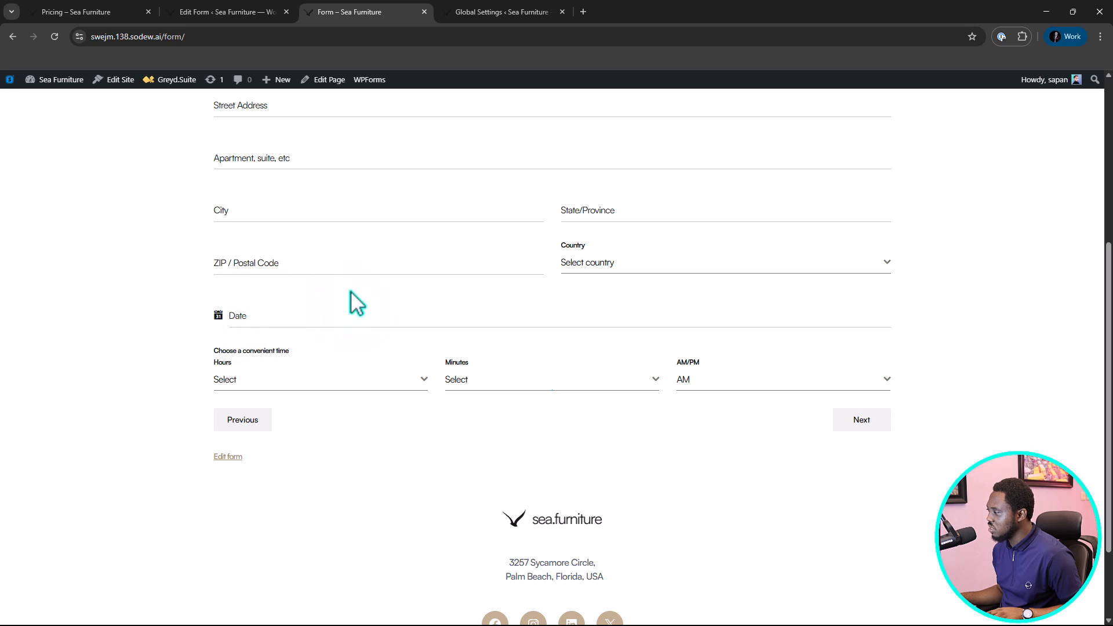
pyautogui.click(241, 317)
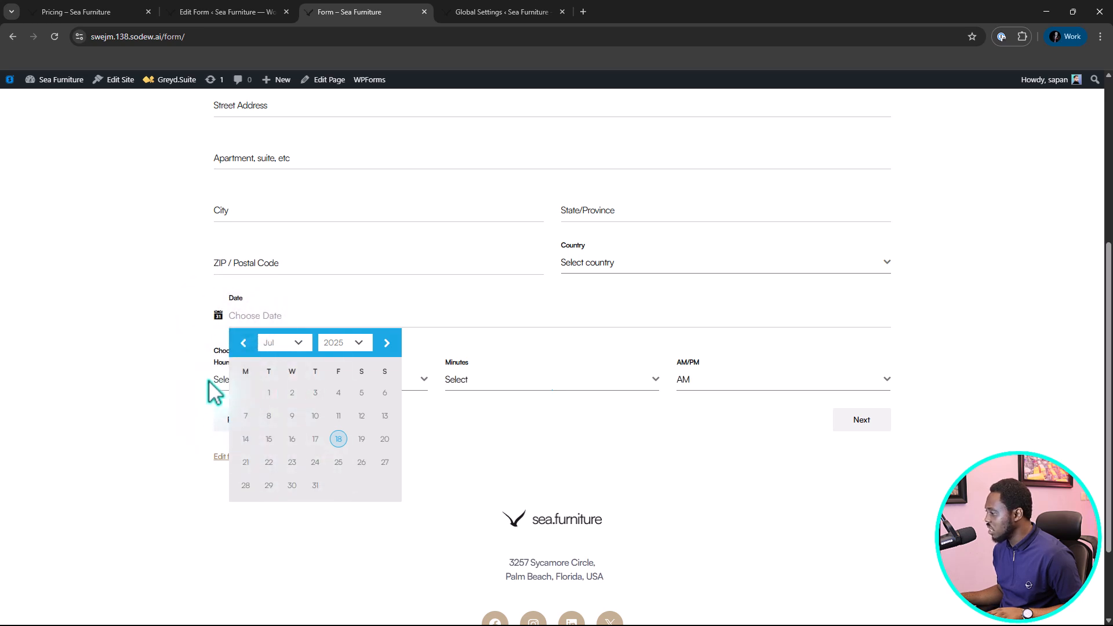
pyautogui.click(224, 384)
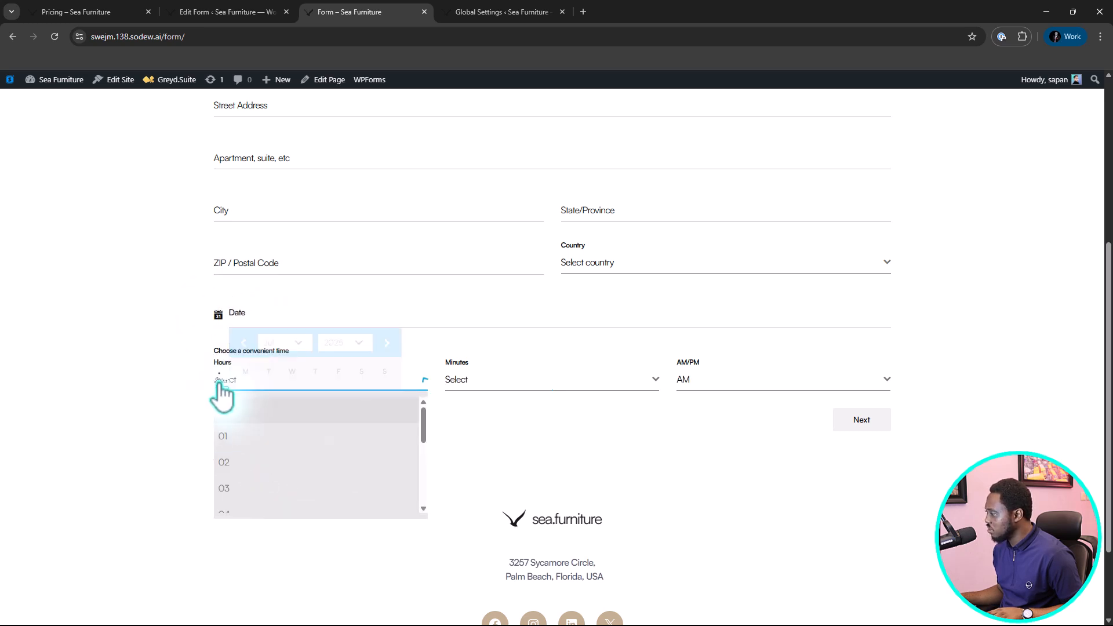
pyautogui.click(505, 383)
pyautogui.click(728, 380)
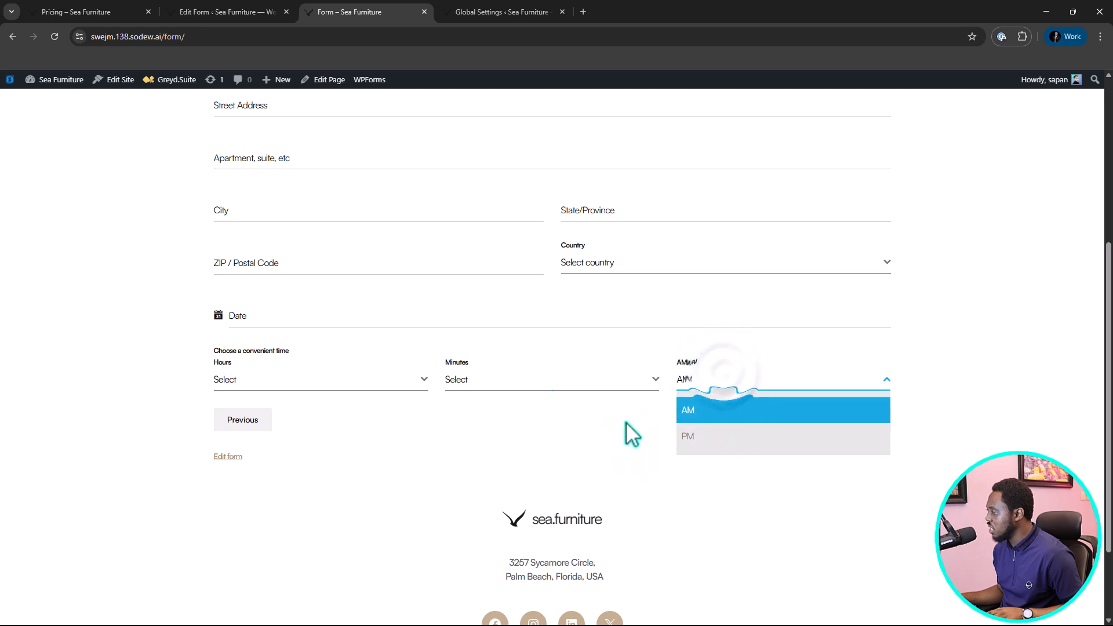
pyautogui.click(573, 434)
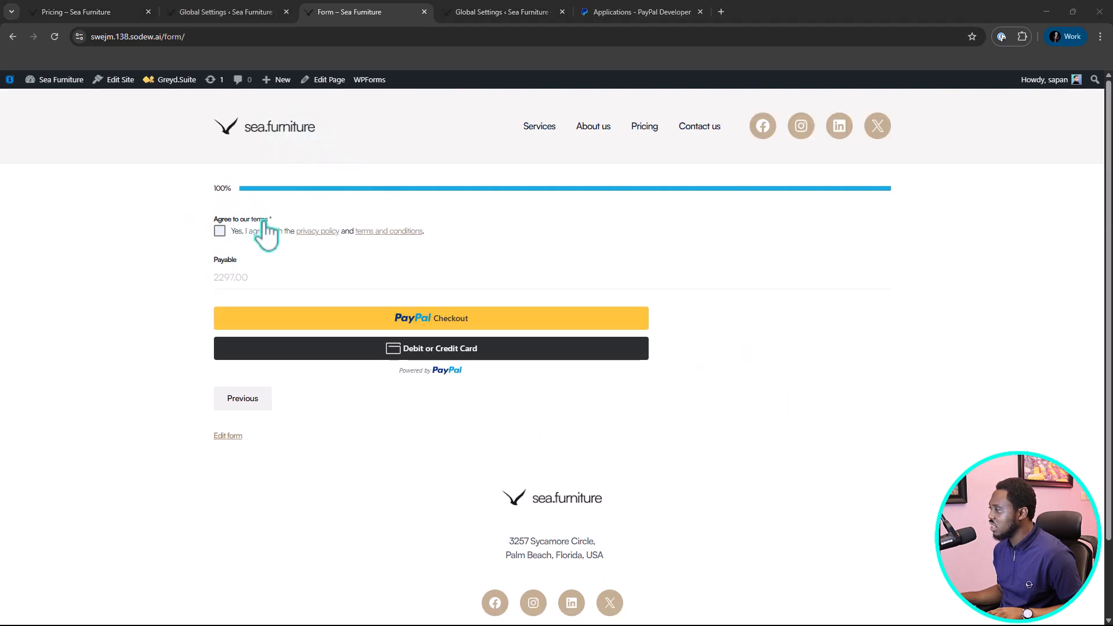
# Agree to the privacy policy and terms on the final page and start PayPal Checkout for the order.
pyautogui.click(221, 231)
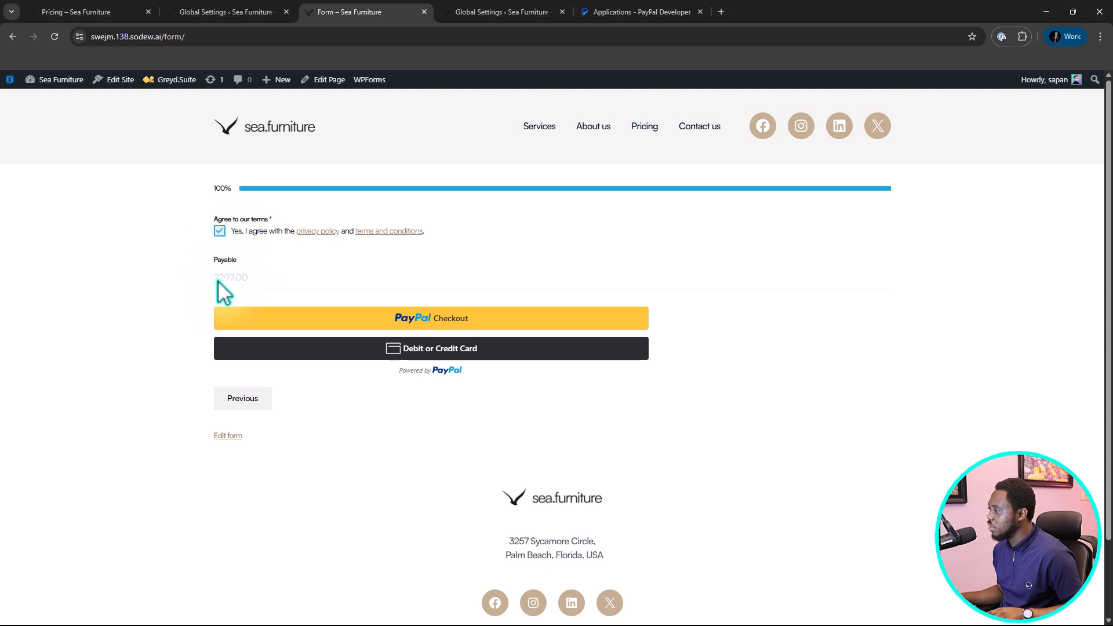
pyautogui.click(439, 324)
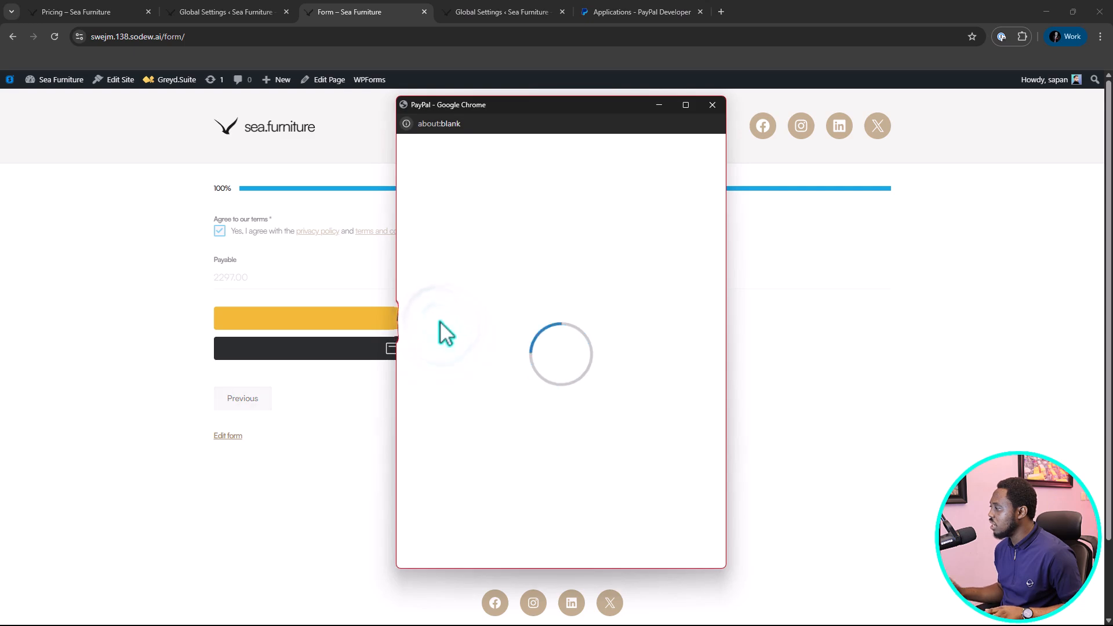